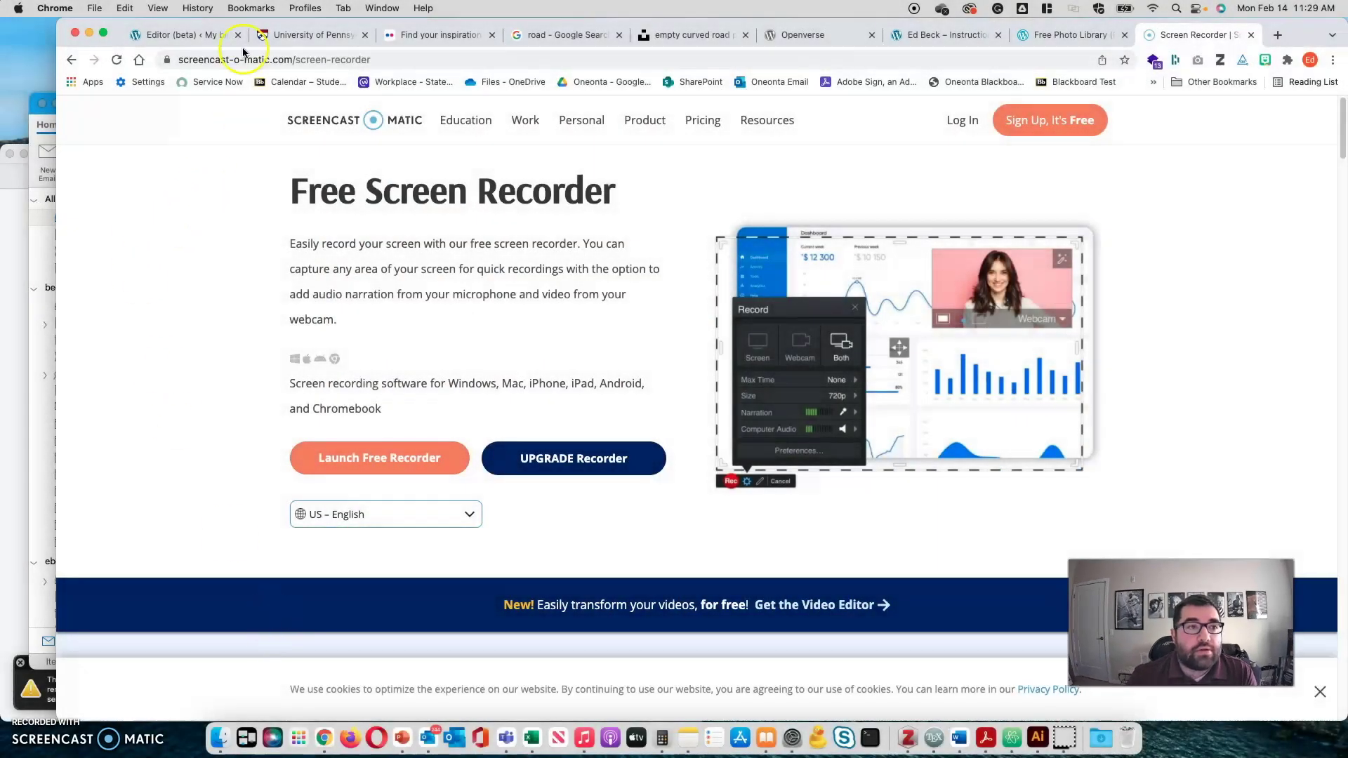
- Switch to the WordPress site editor and leave it for the admin dashboard
left_click(188, 34)
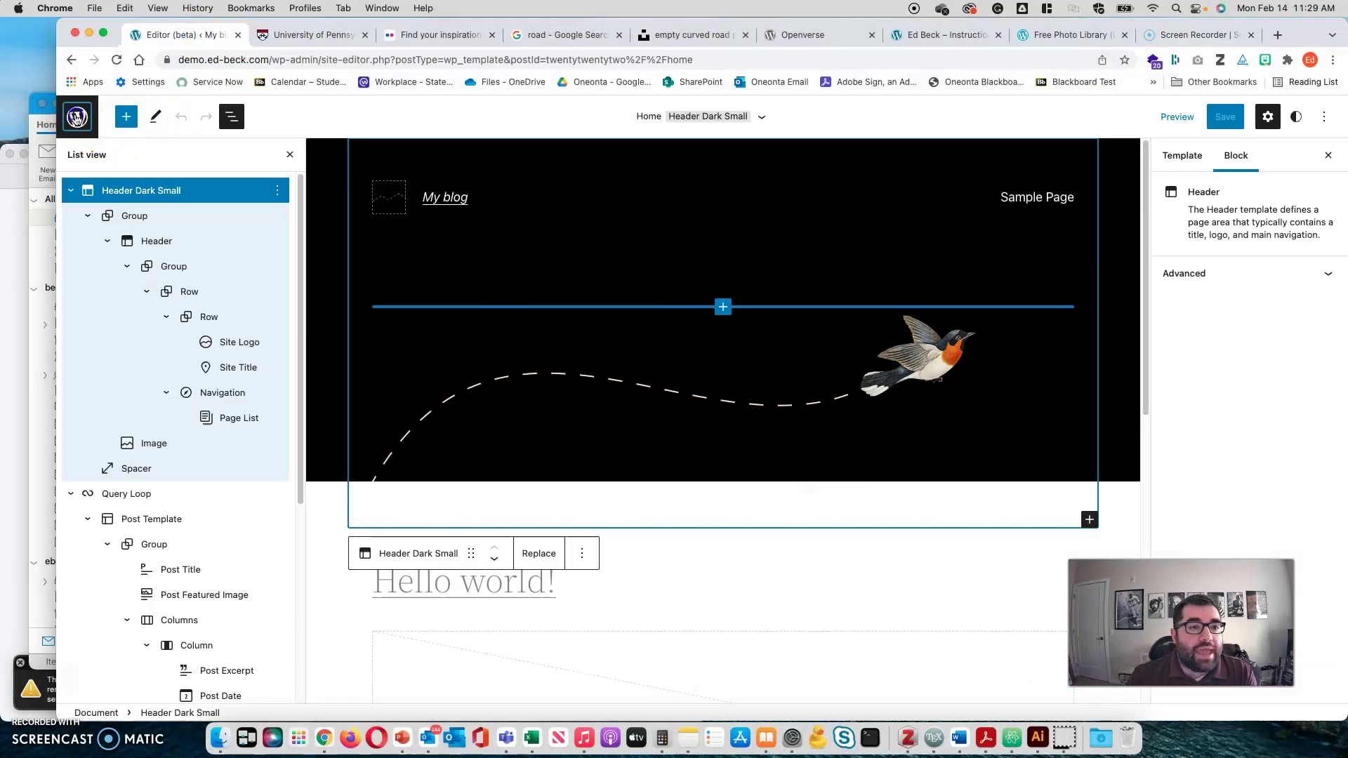
left_click(77, 116)
left_click(105, 171)
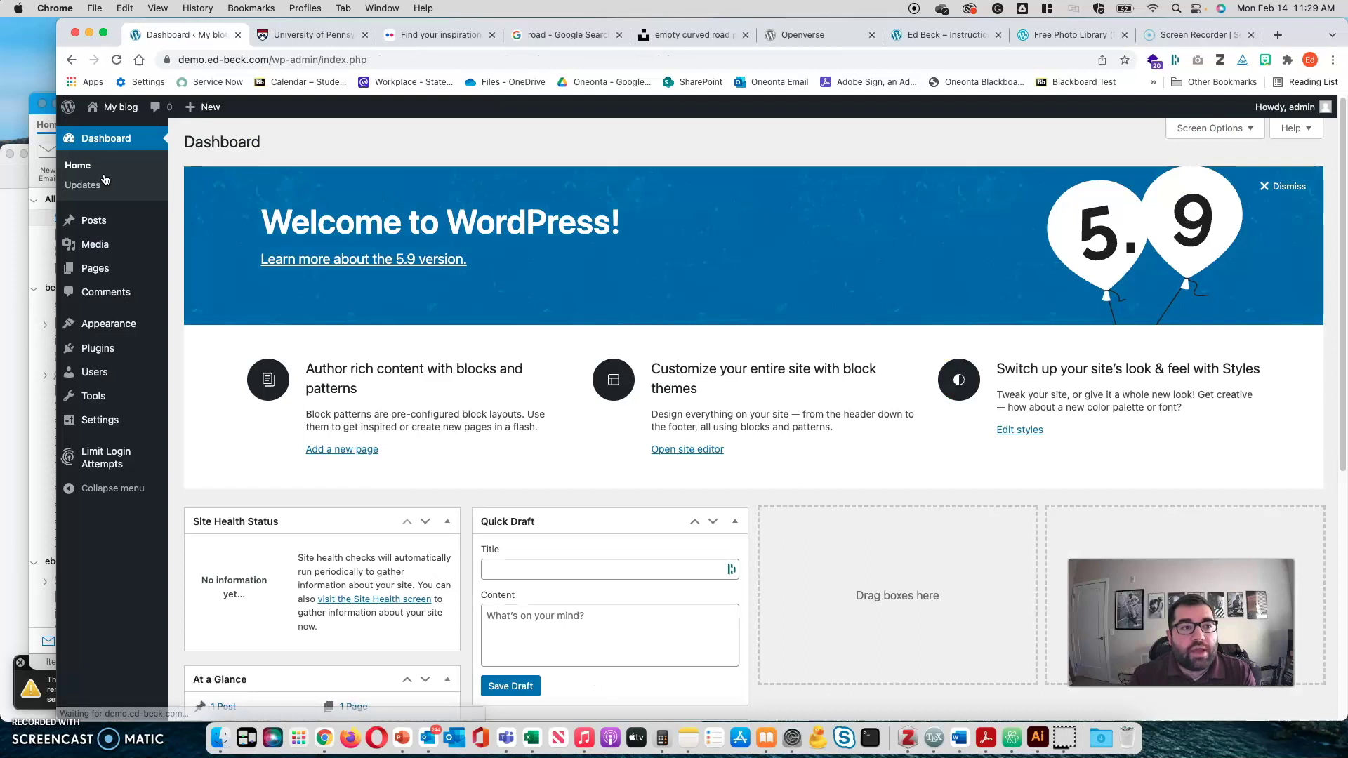
- View the blog's front page, and return to the dashboard to examine the installed plugins
left_click(117, 130)
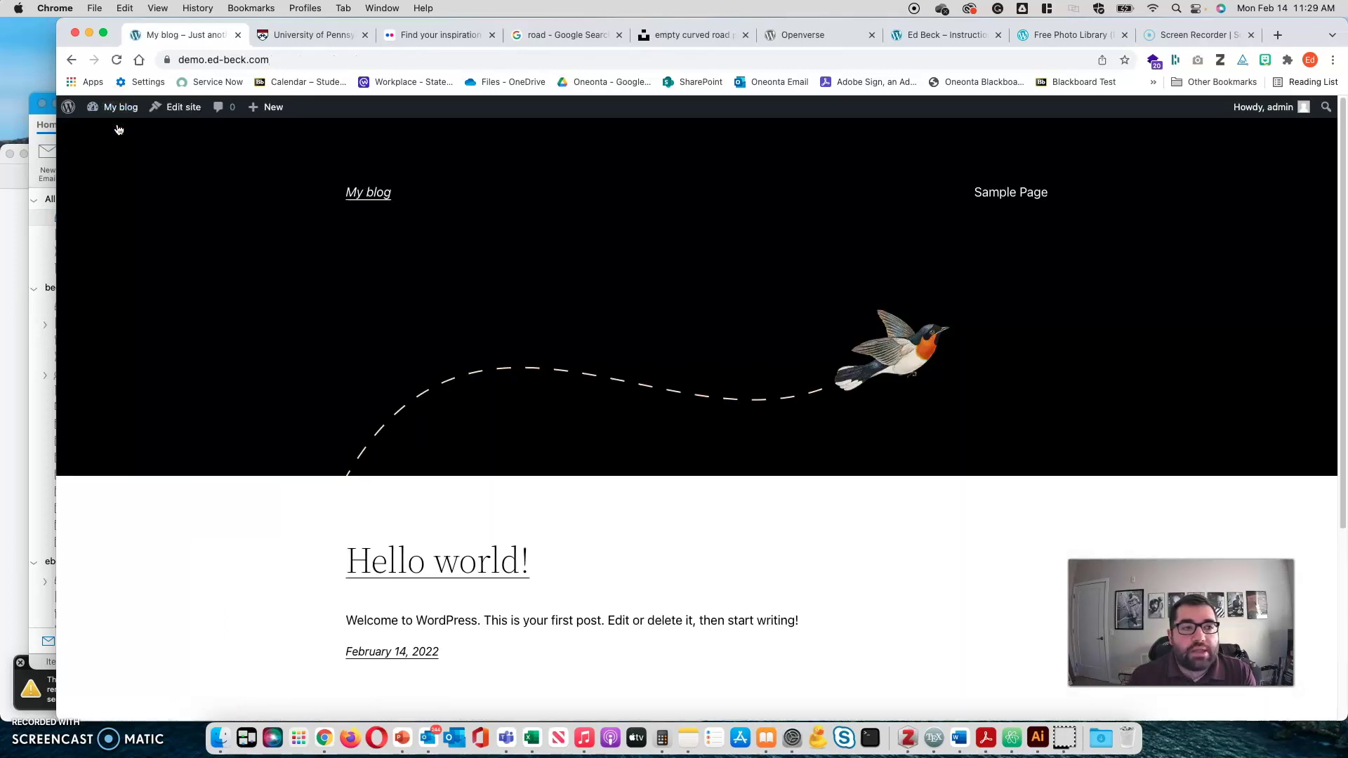
mouse_move(101, 107)
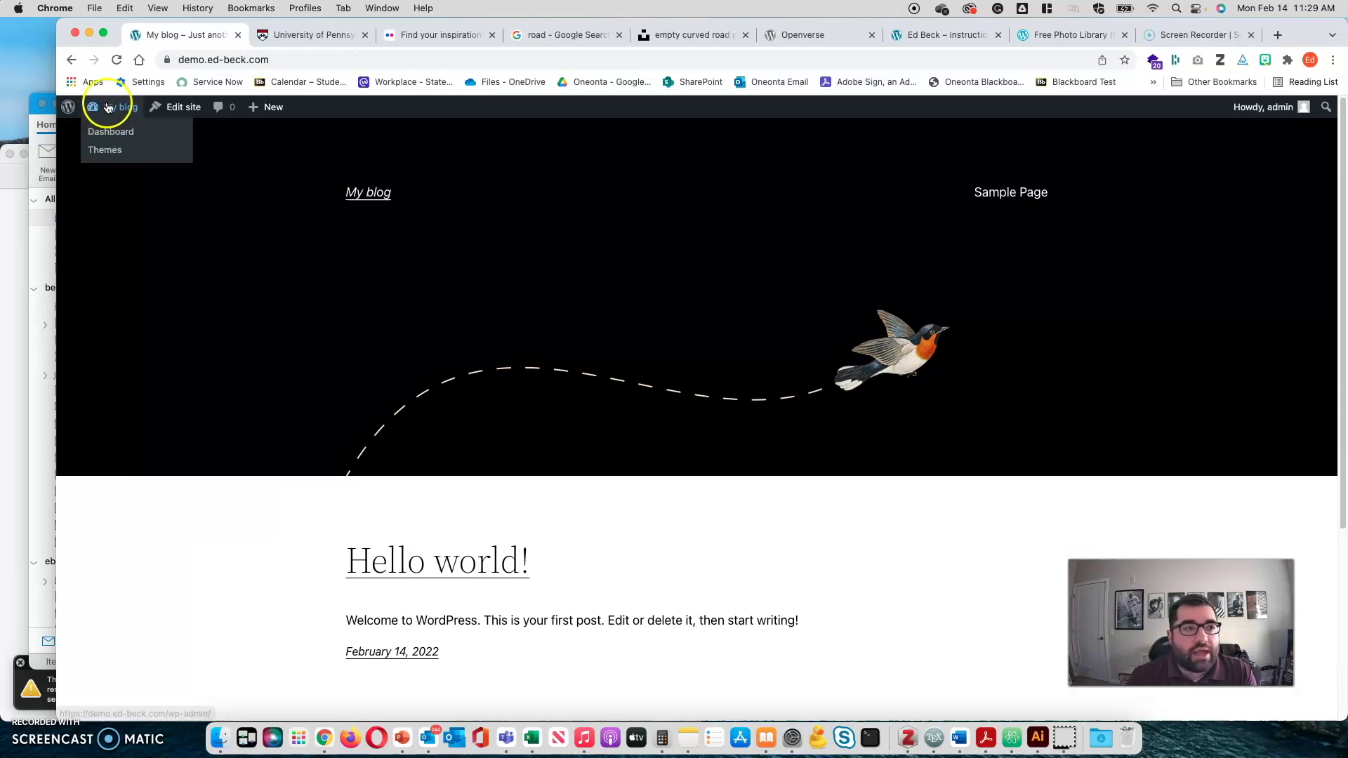
left_click(112, 133)
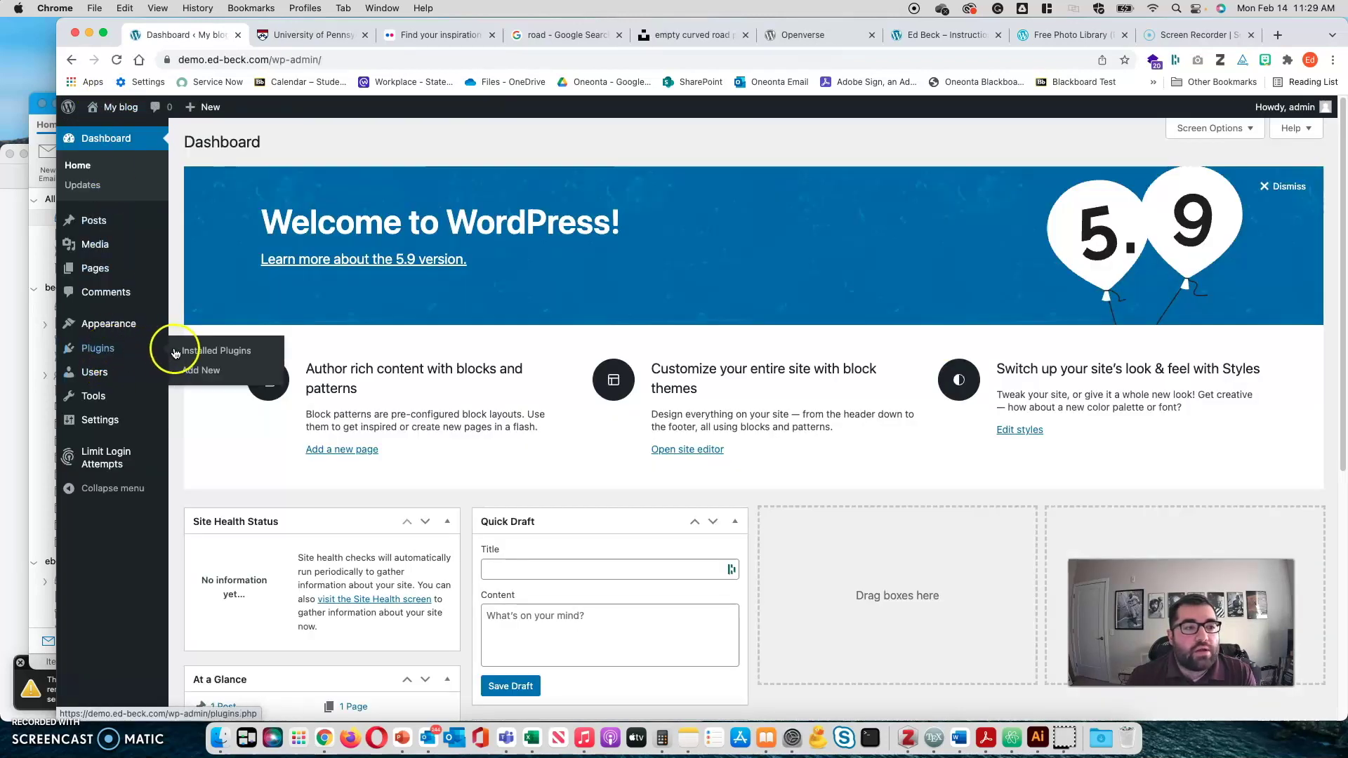
left_click(203, 351)
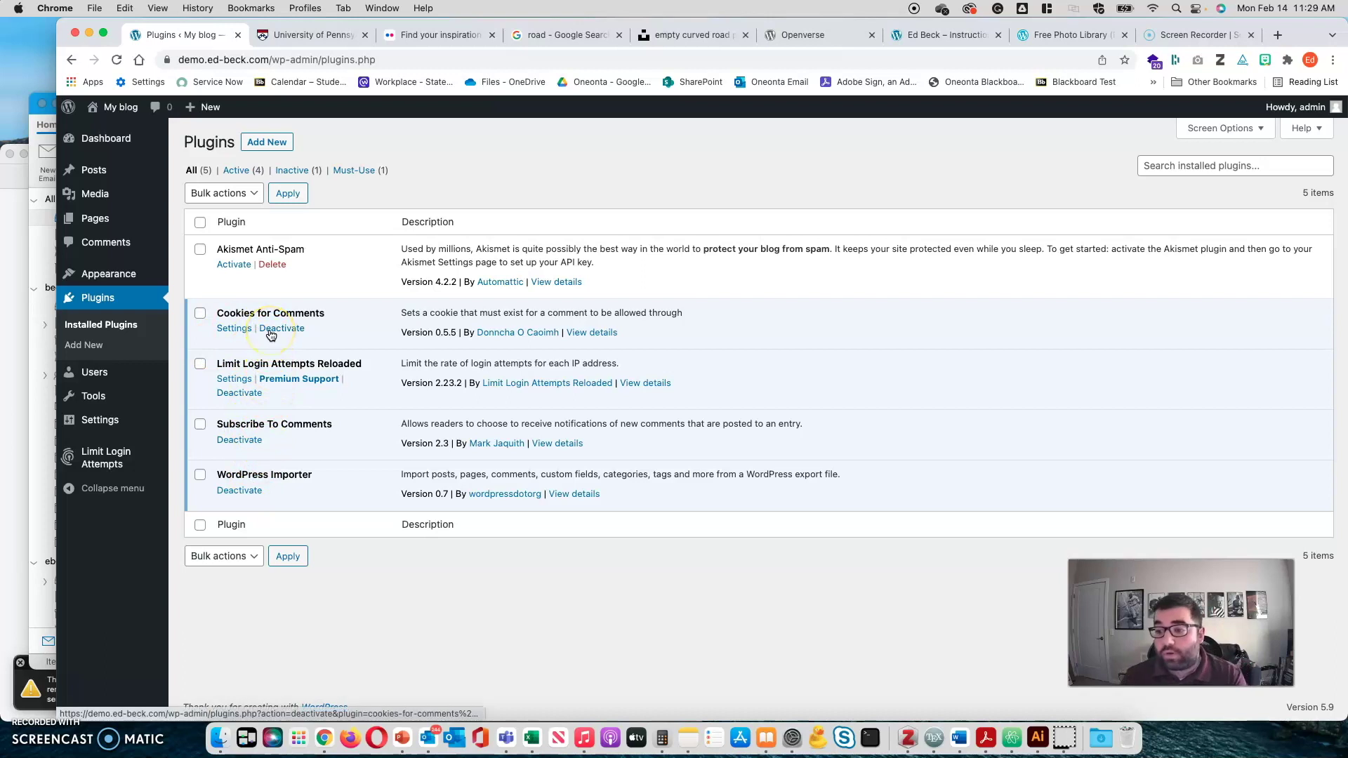
- Return to the blog's front page and create a new post from there
mouse_move(119, 108)
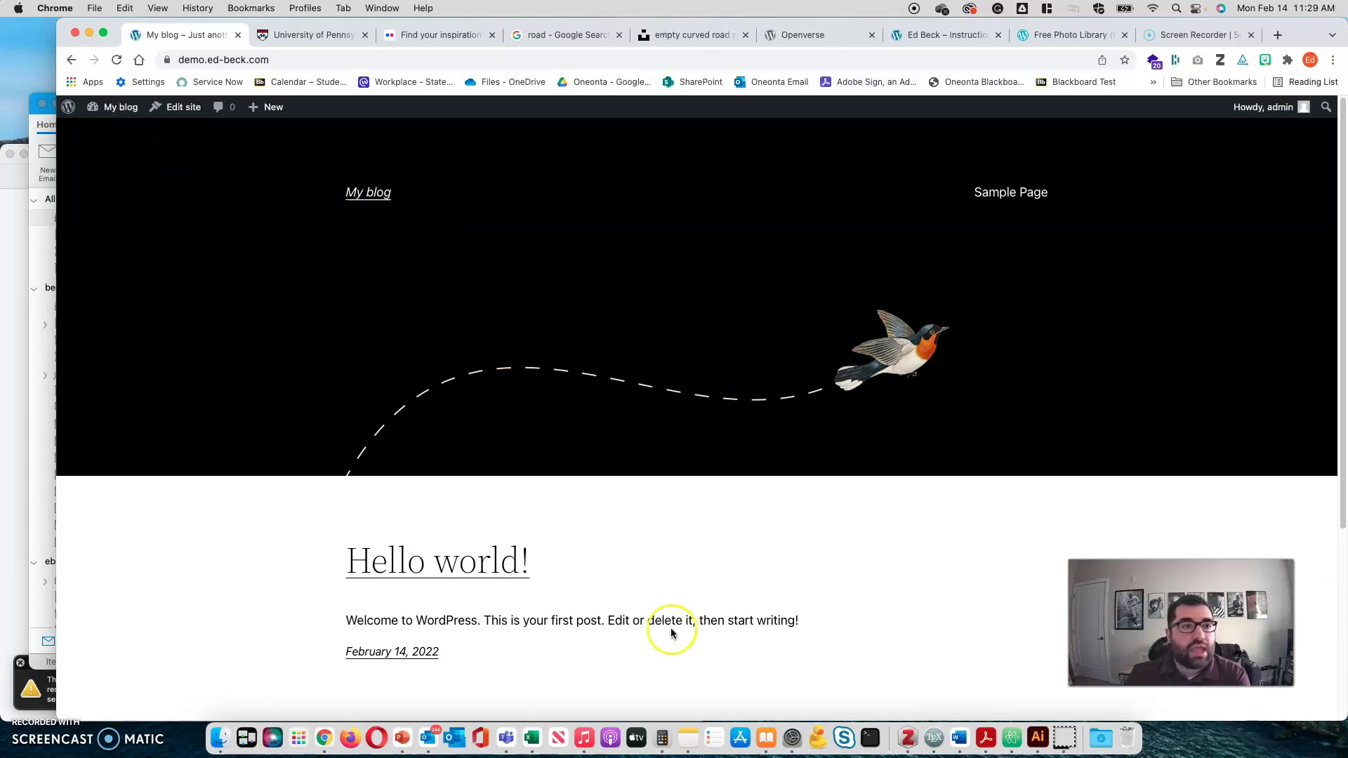
mouse_move(273, 107)
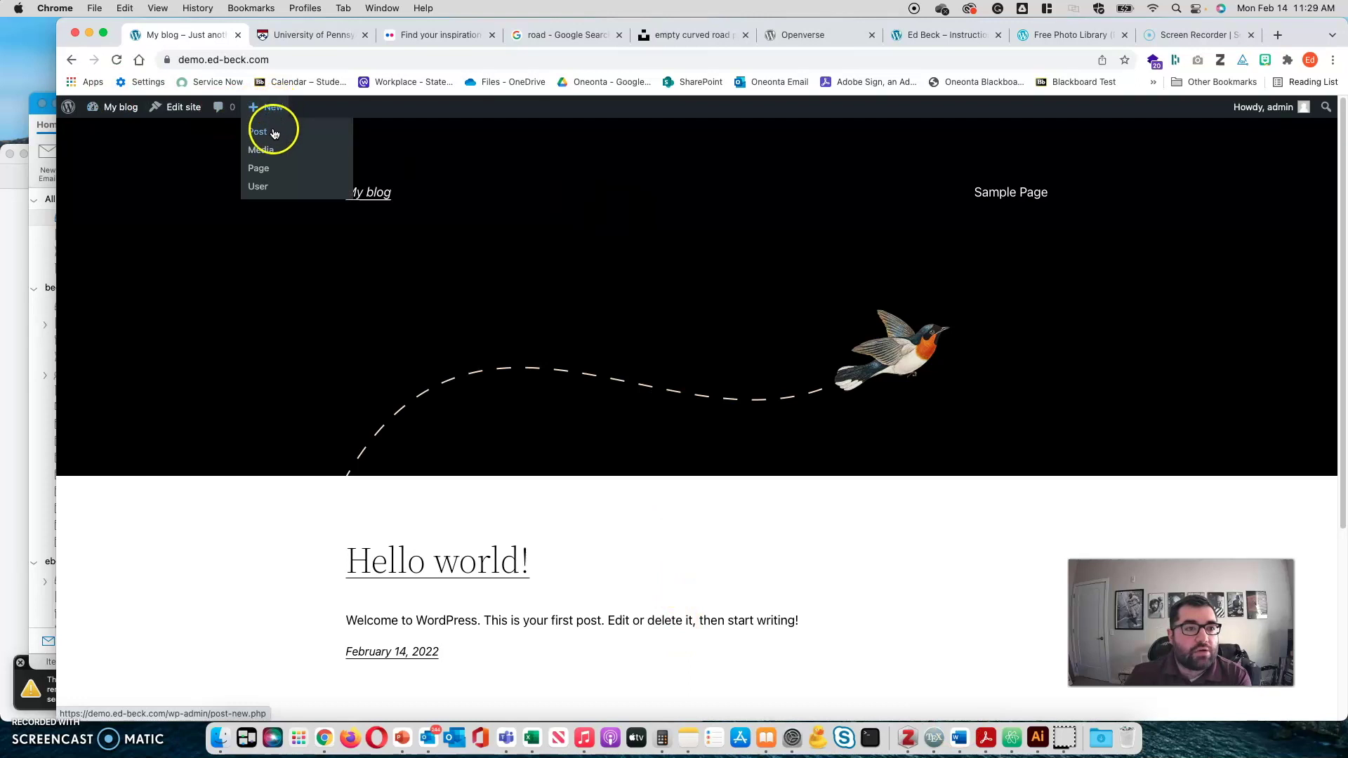
left_click(274, 134)
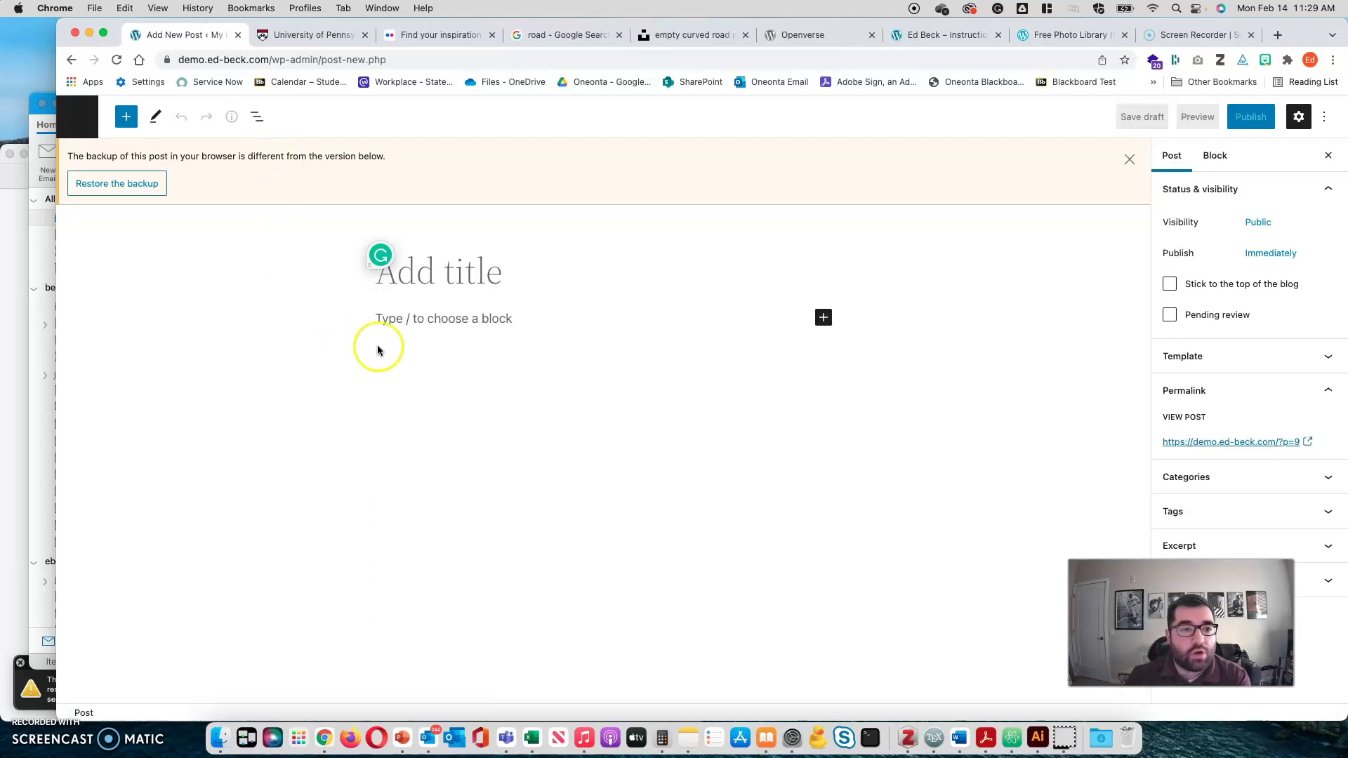
- Search the block library for "cover" and insert a Cover block into the post body
left_click(379, 319)
left_click(127, 117)
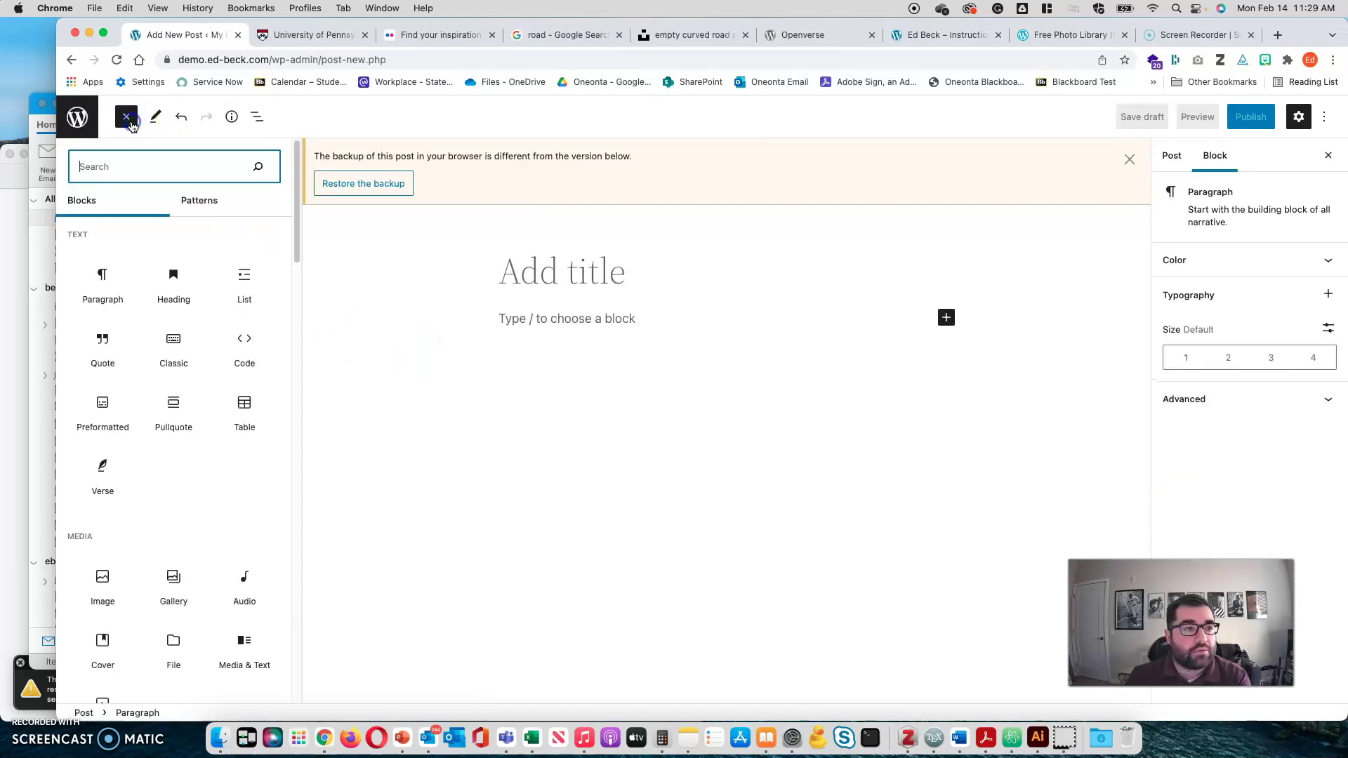
type("cover")
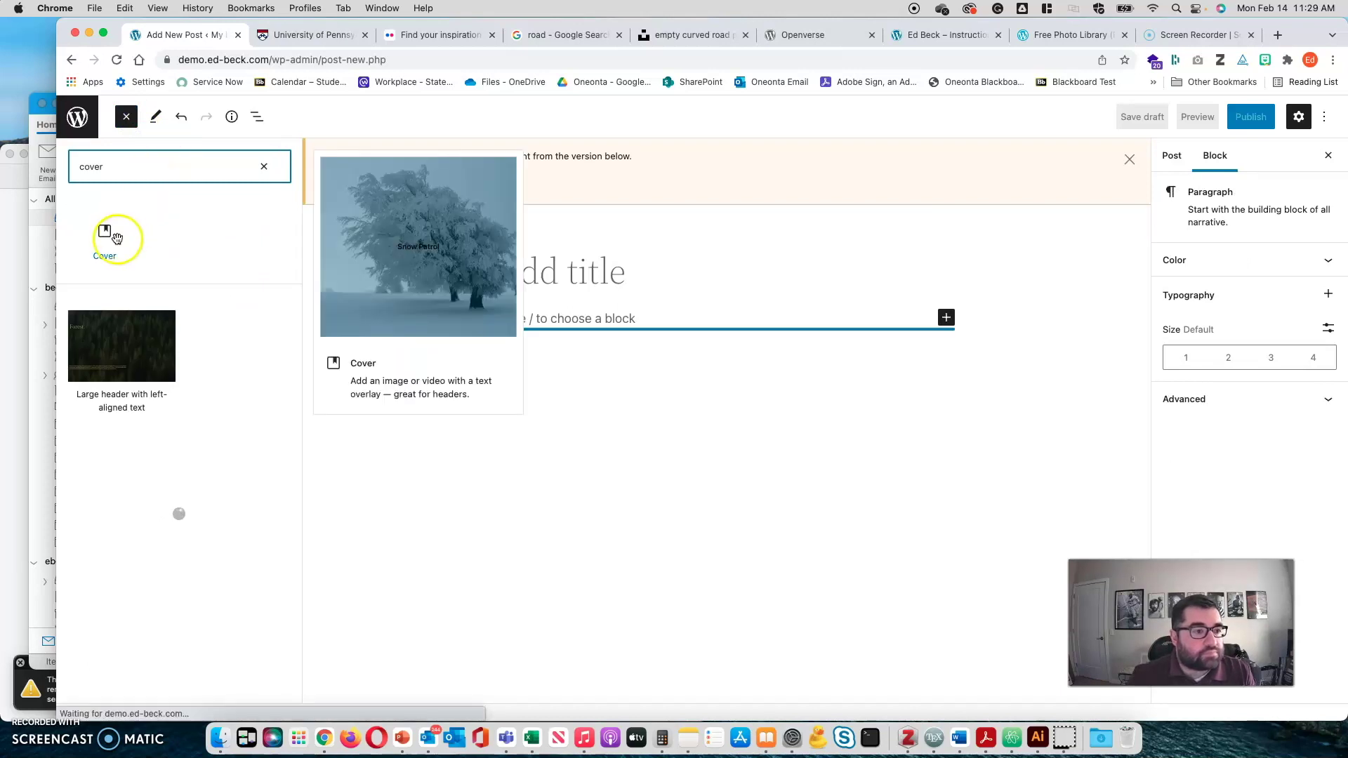
left_click(104, 233)
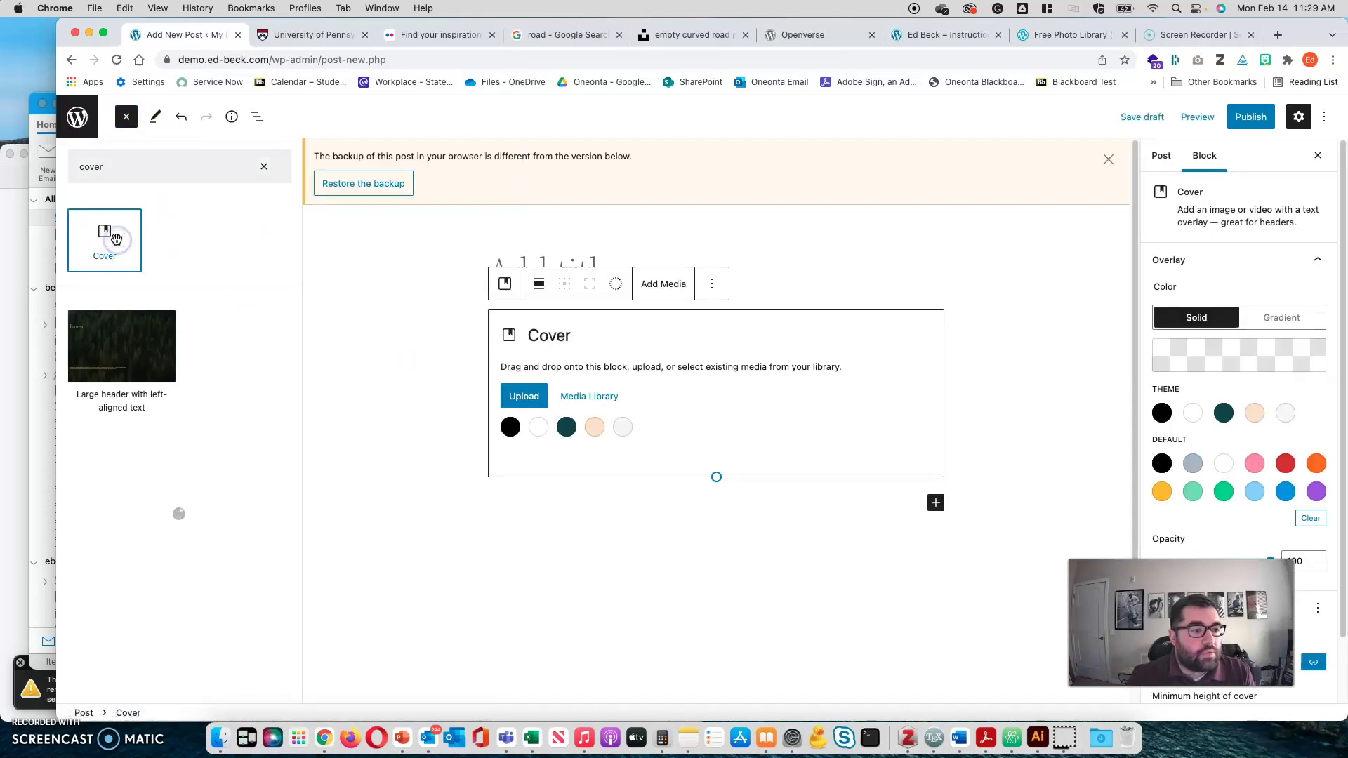
- Open the Cover block's media selection and browse the Downloads folder without choosing a file
left_click(593, 396)
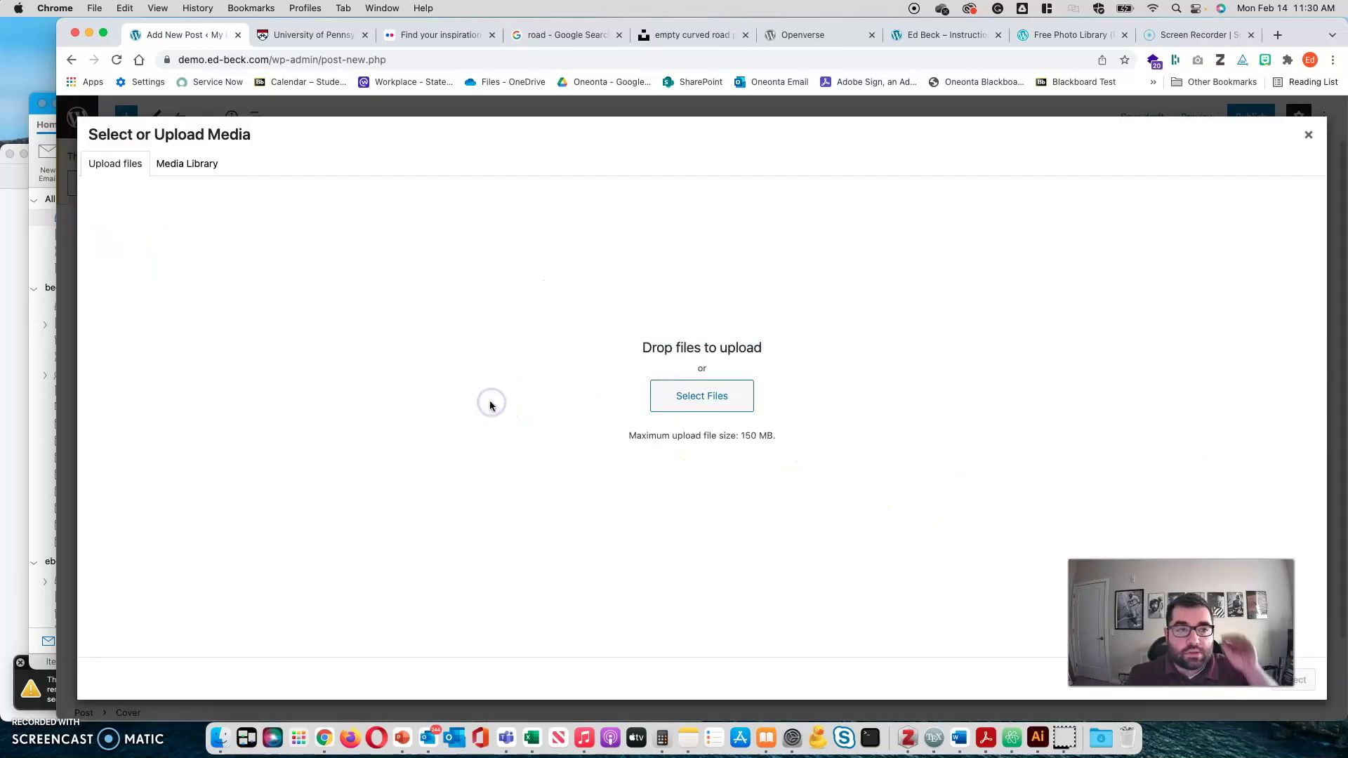
left_click(679, 409)
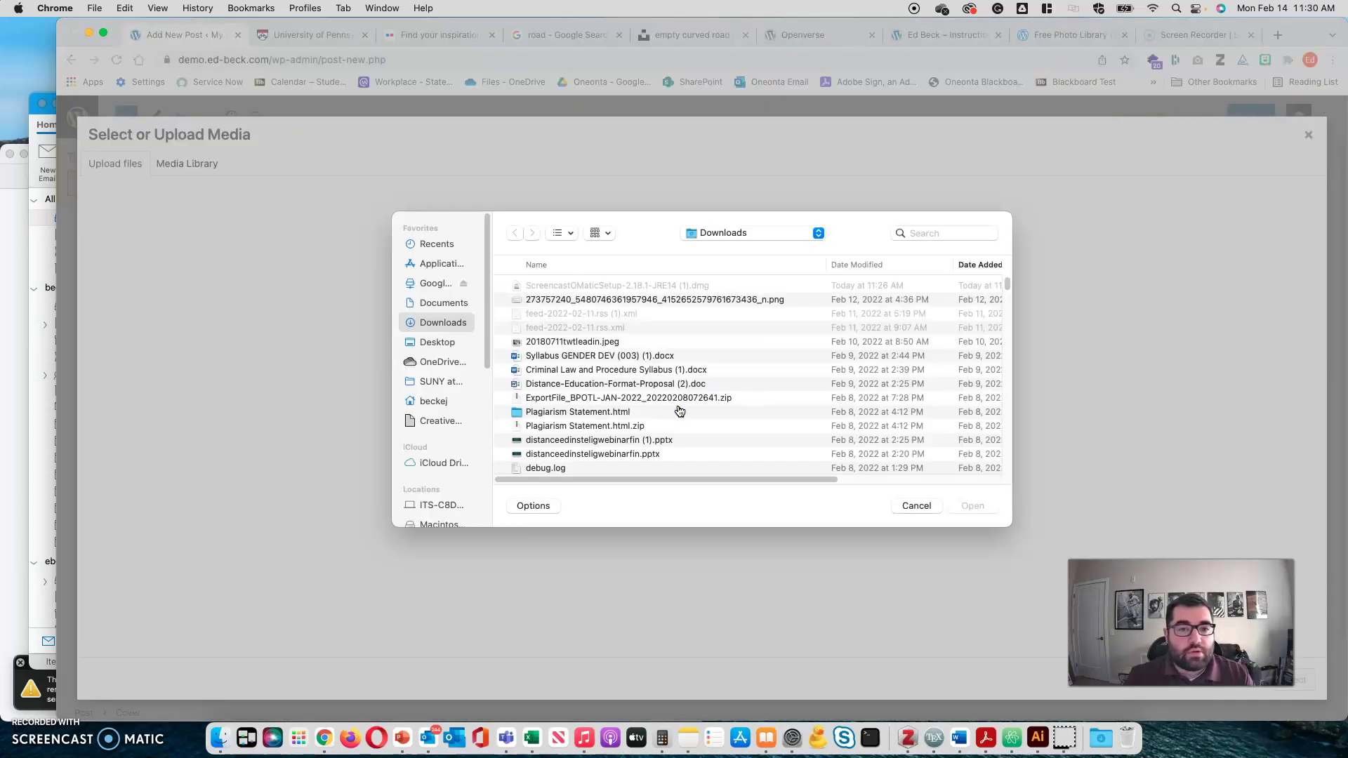
left_click(916, 504)
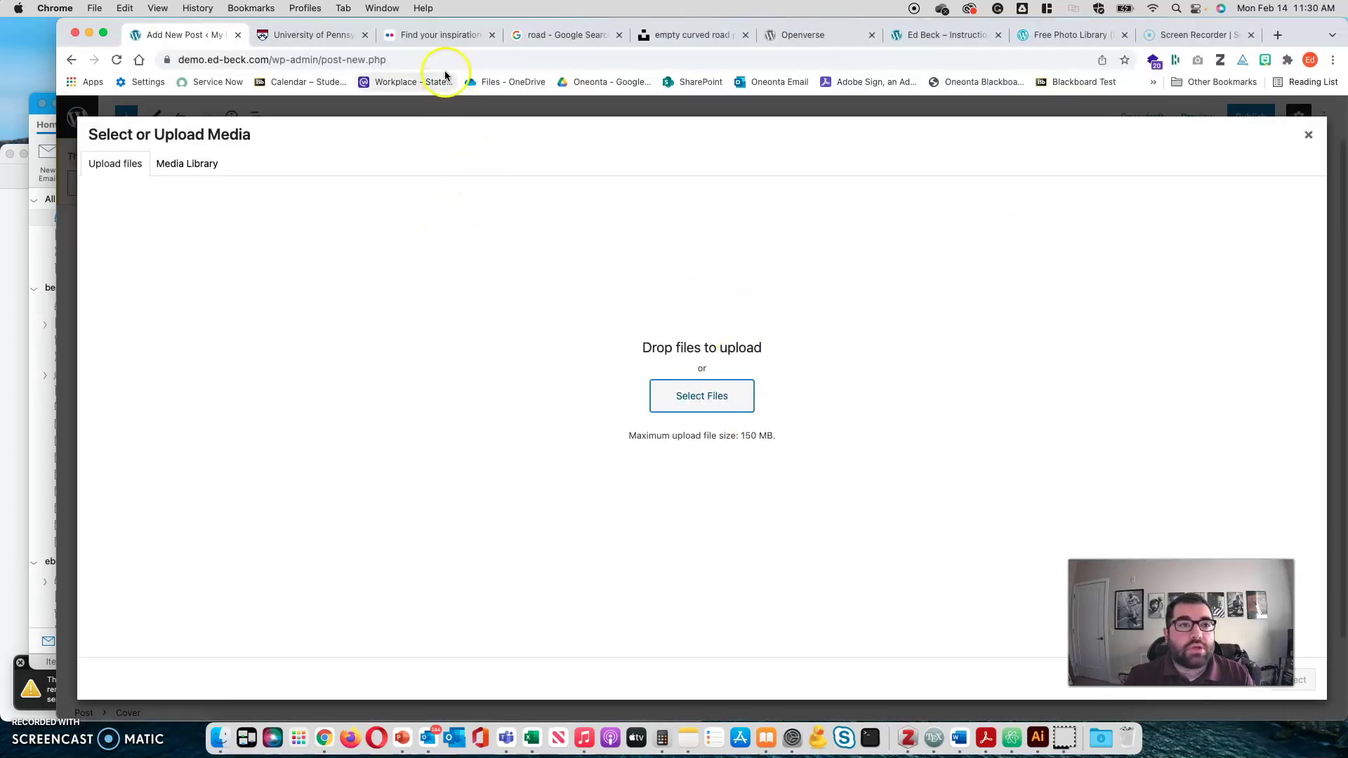
- Open the first road image in the Openverse results and save it to the Downloads folder
left_click(865, 40)
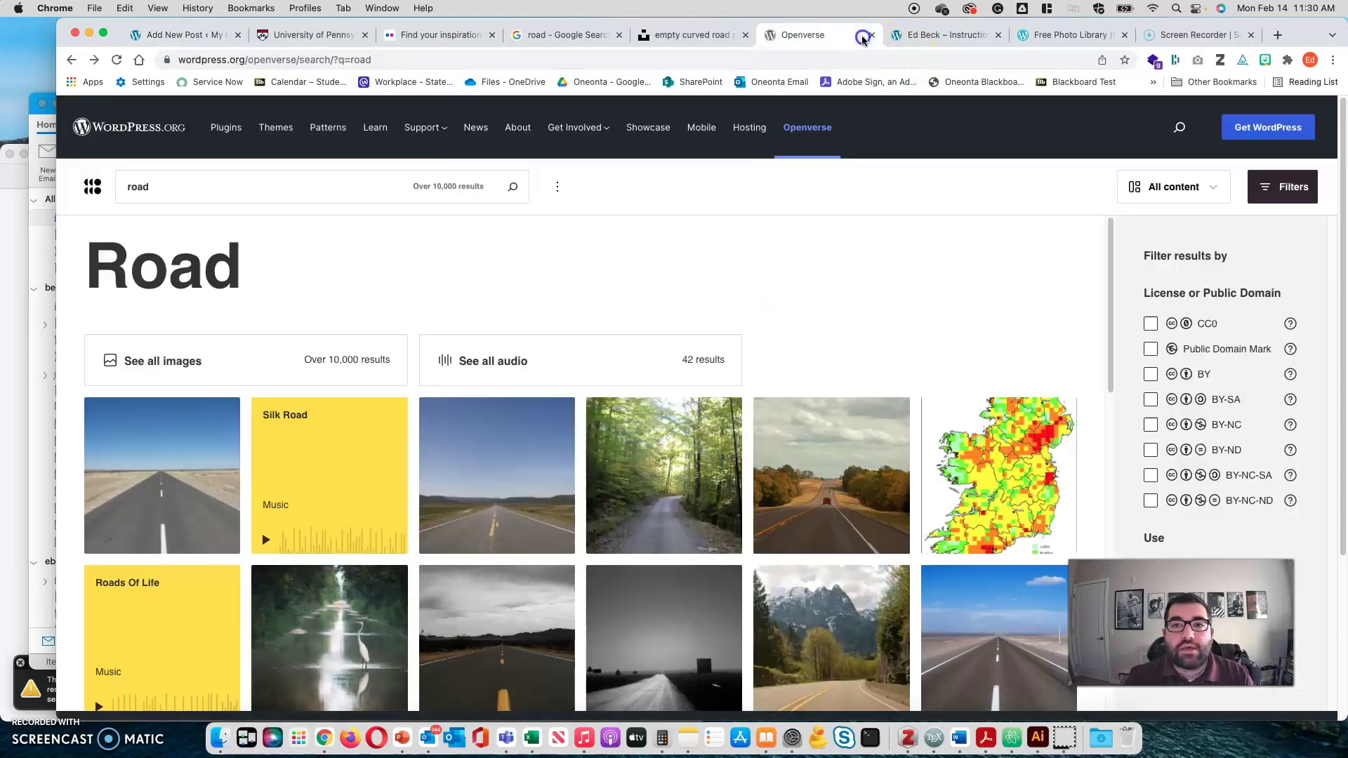
left_click(219, 454)
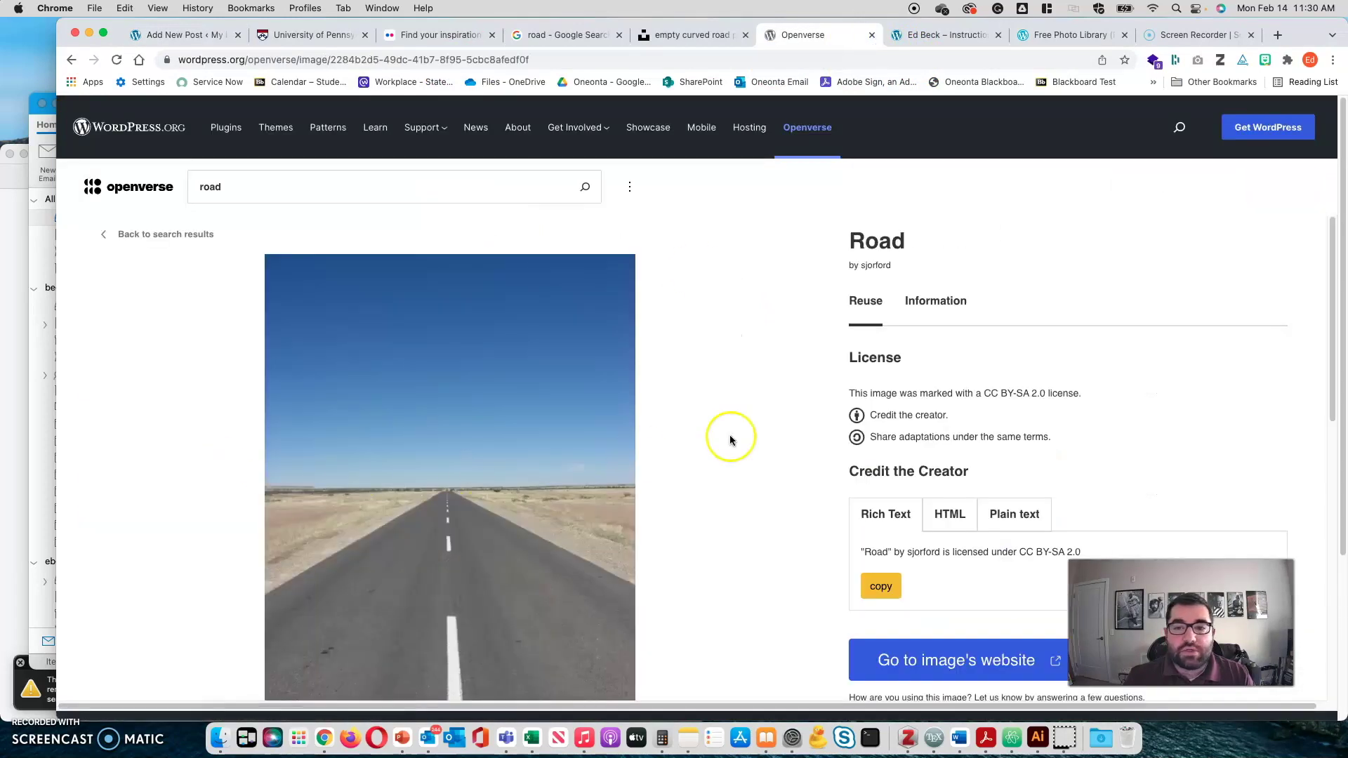
scroll(731, 435, "down", 5)
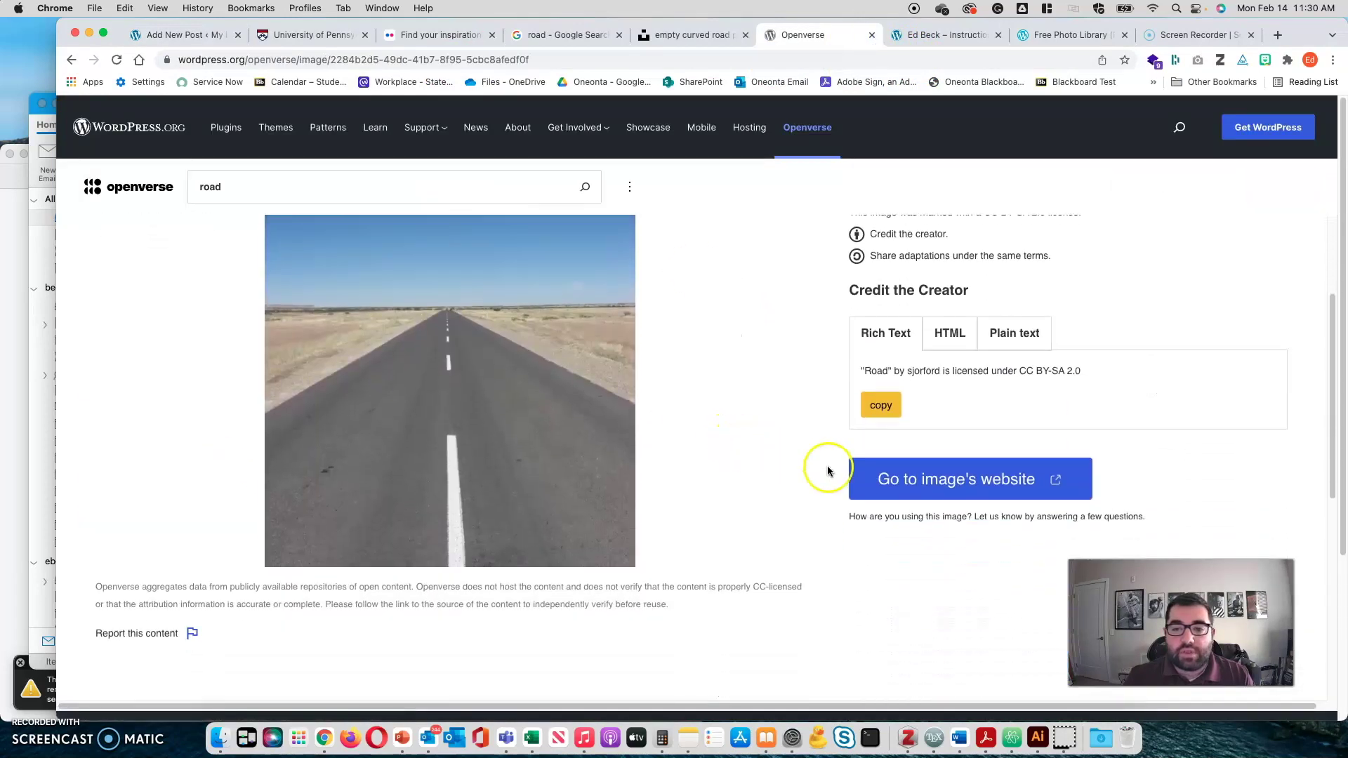
right_click(528, 401)
left_click(549, 426)
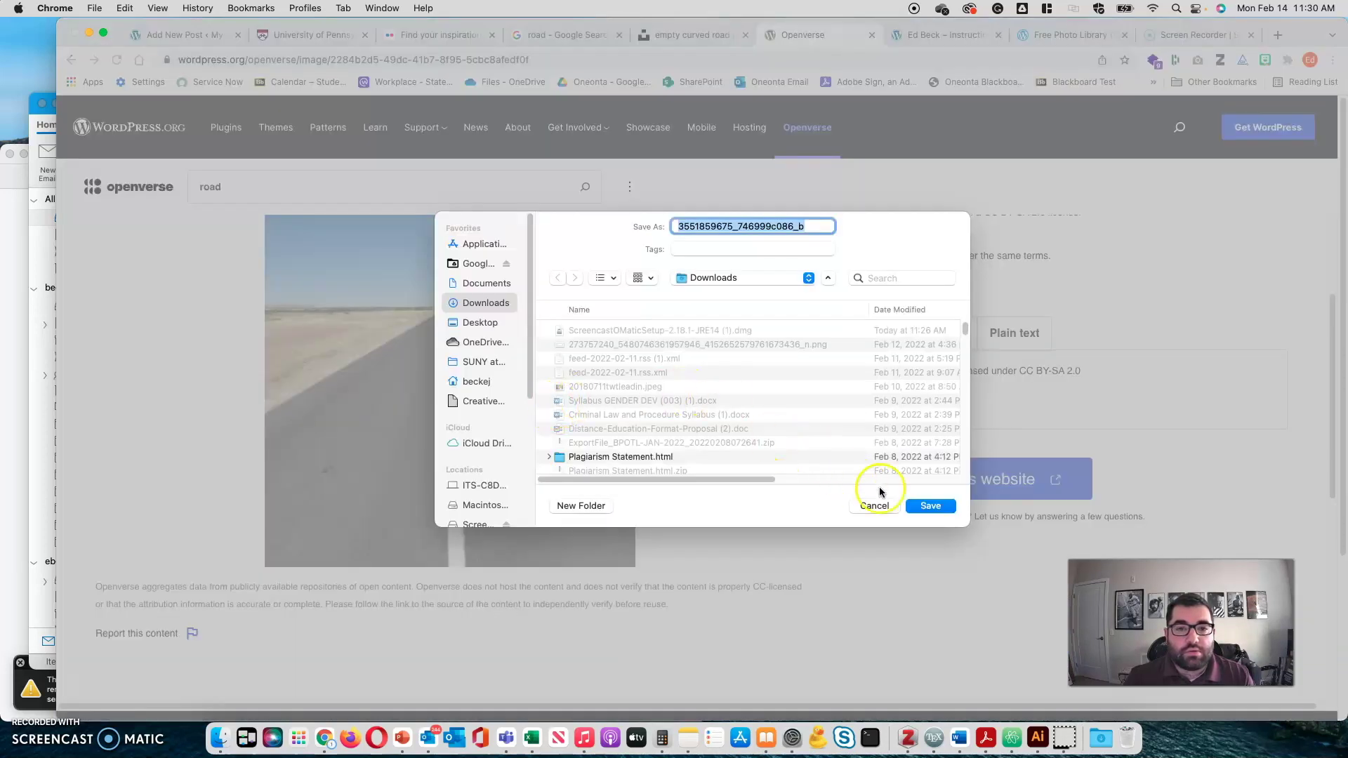
left_click(919, 507)
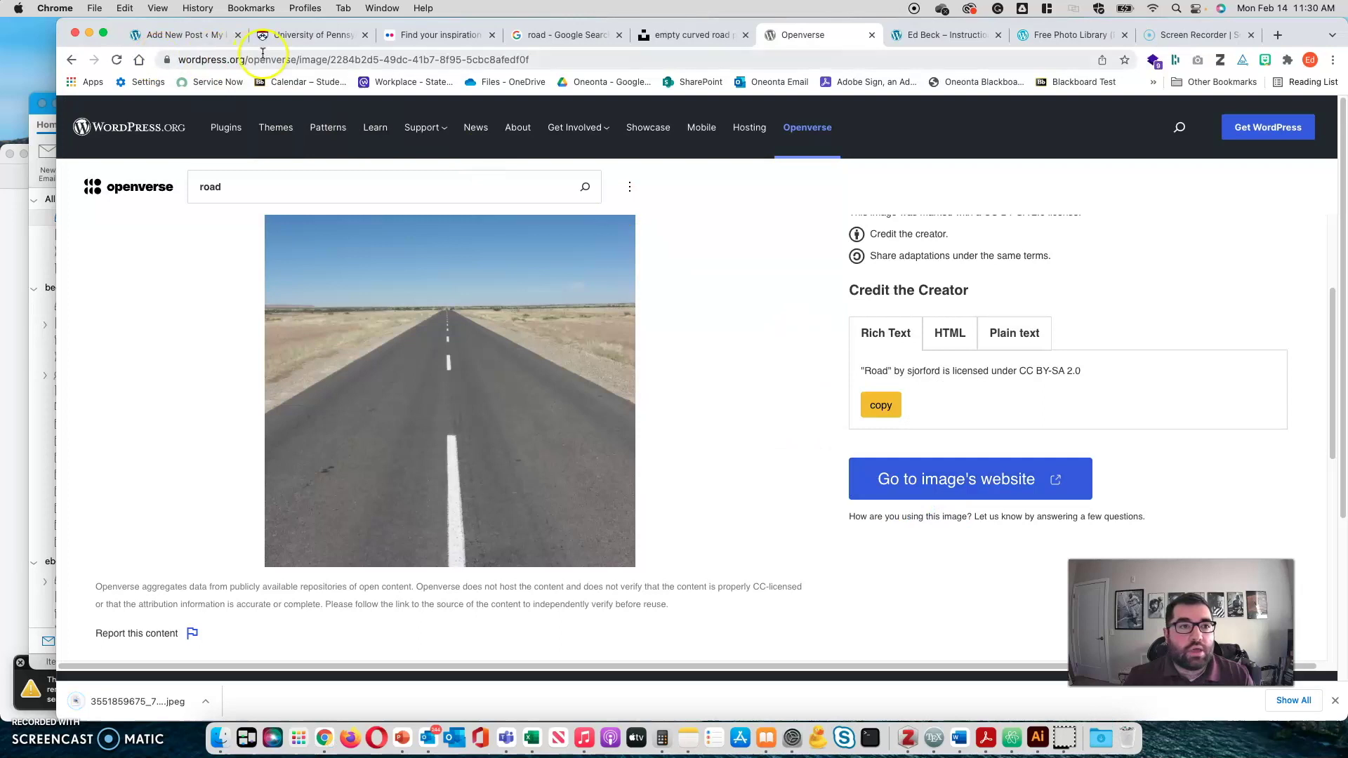
- Upload the downloaded road image to the post's media library and use it as the Cover block's background
left_click(207, 38)
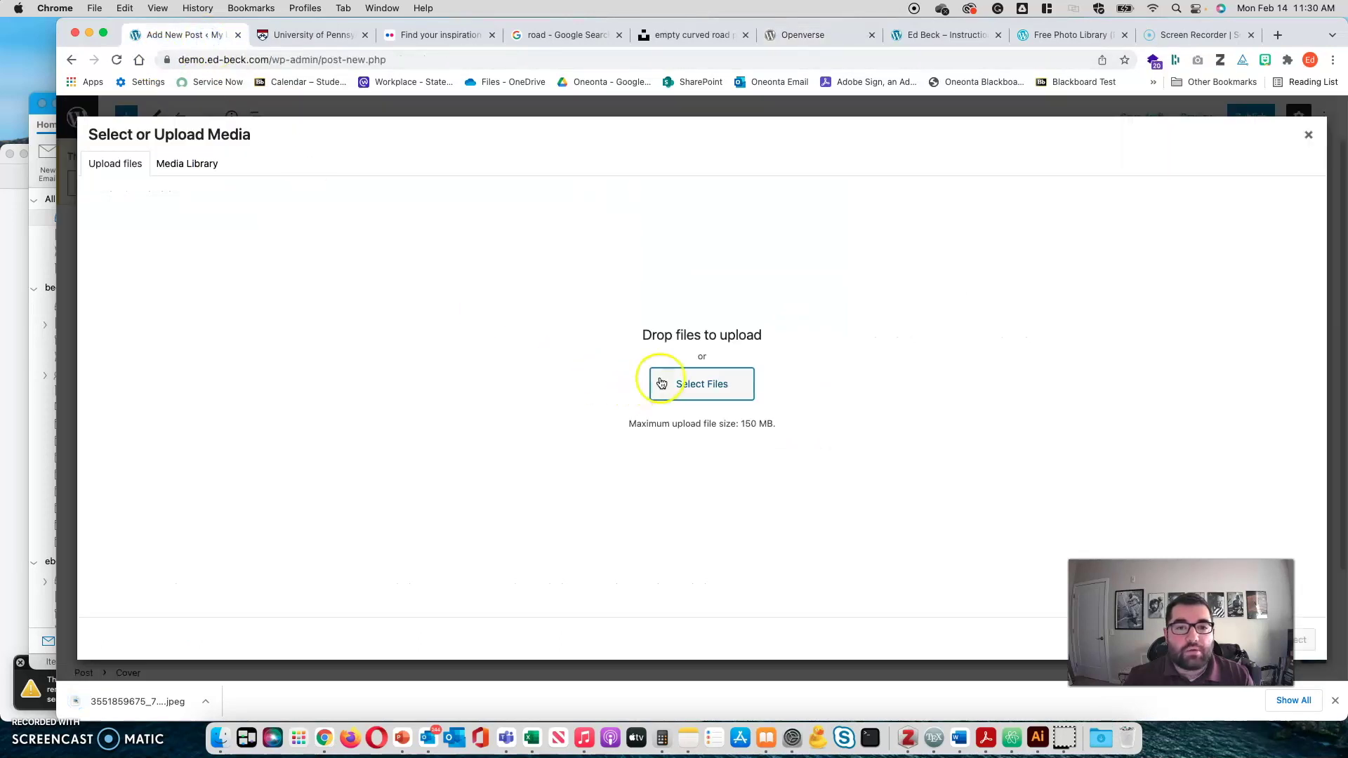
left_click(1102, 742)
left_click_drag(1105, 707, 670, 361)
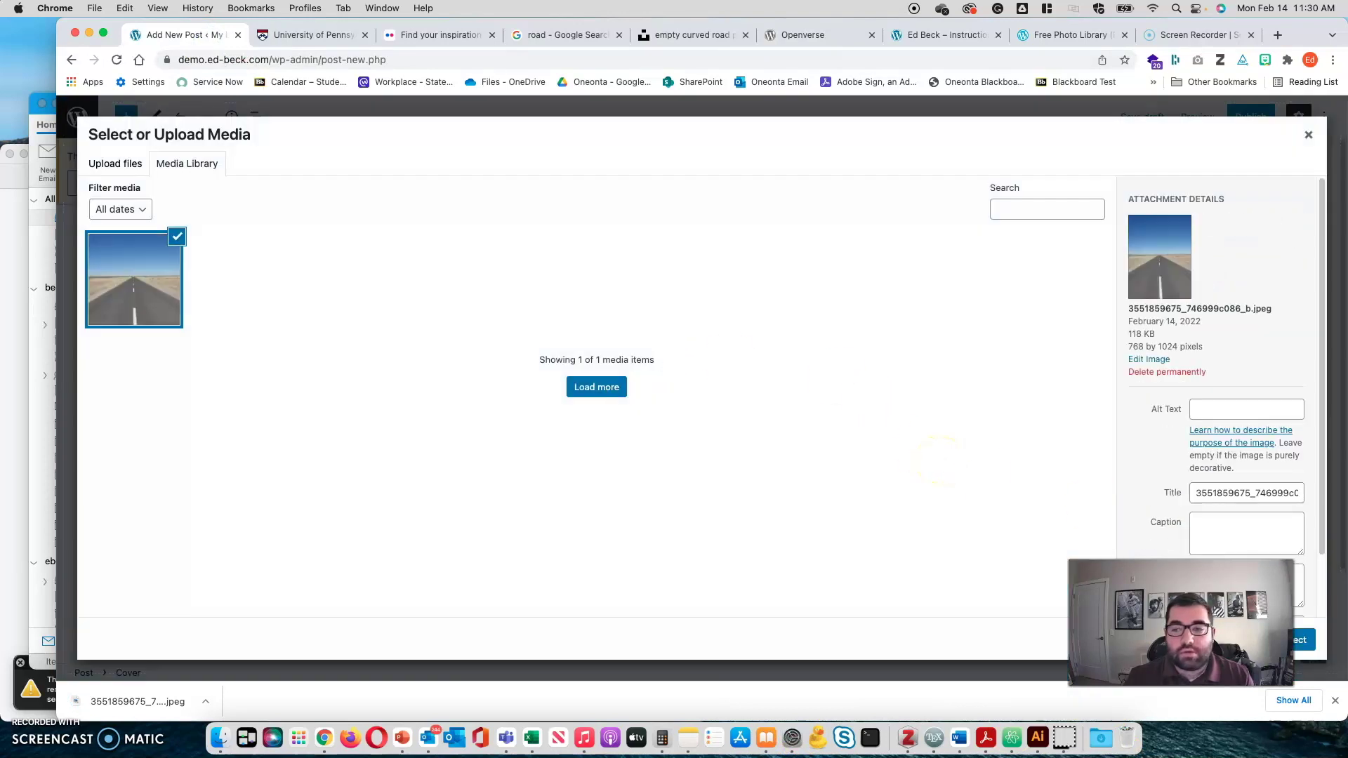
left_click(1307, 640)
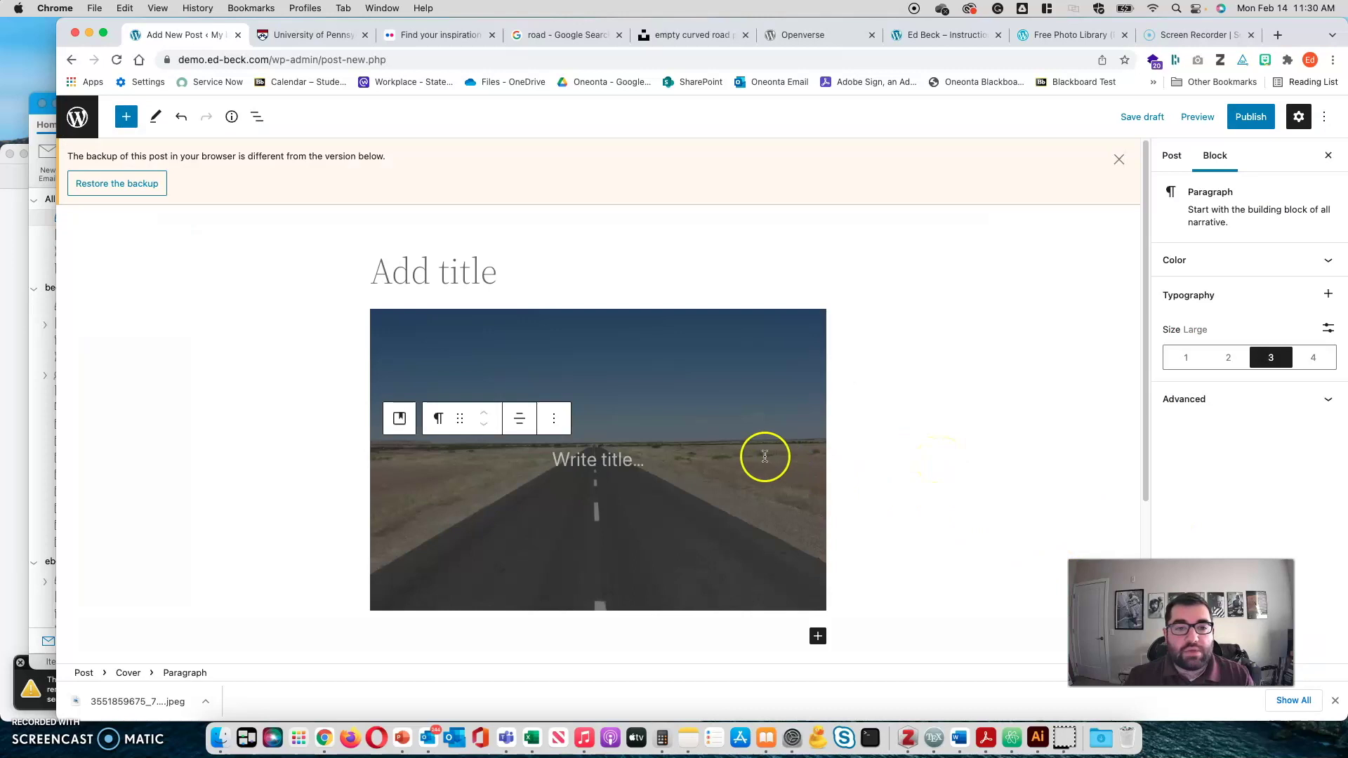
- Select the Cover block and set its alignment to Full width
left_click(511, 523)
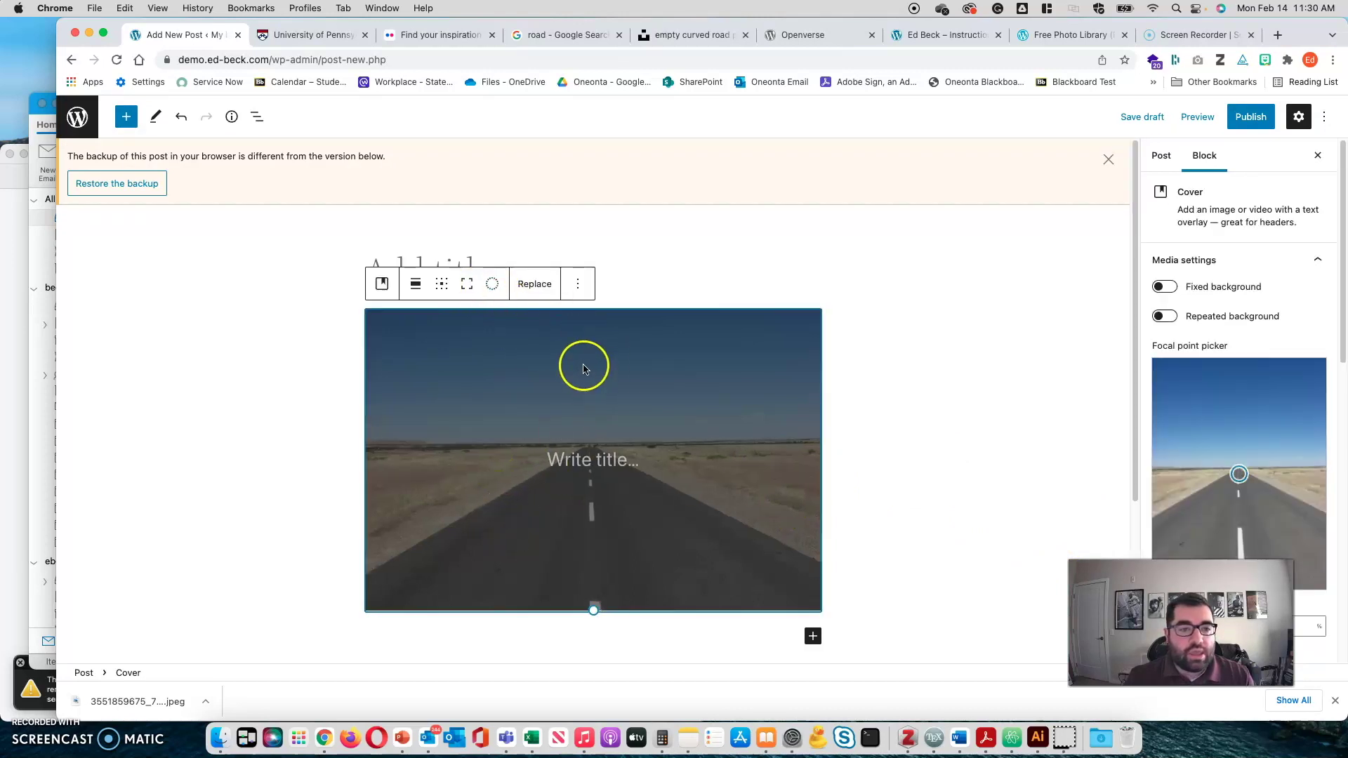
left_click(418, 285)
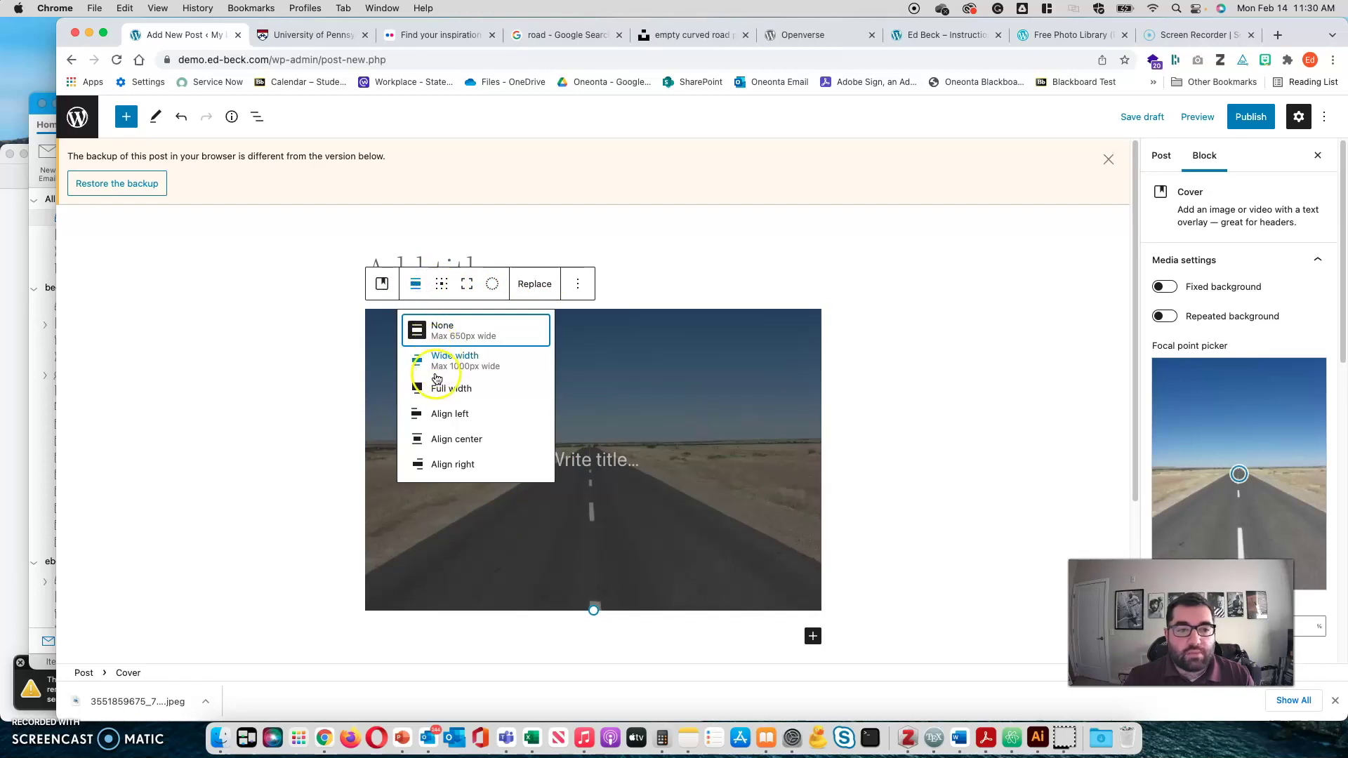
left_click(445, 397)
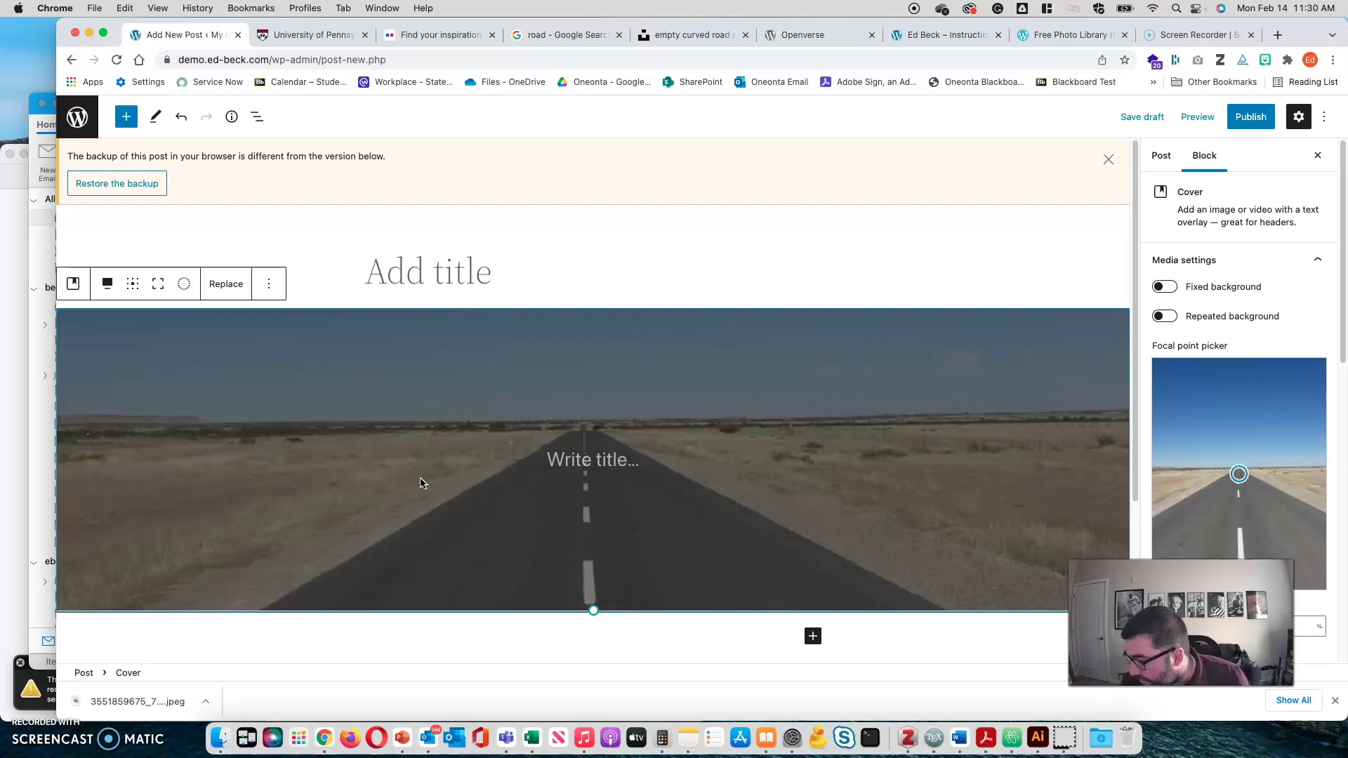
- Try the duotone presets on the cover image, starting with Foreground and secondary, and apply Primary and tertiary
left_click(182, 285)
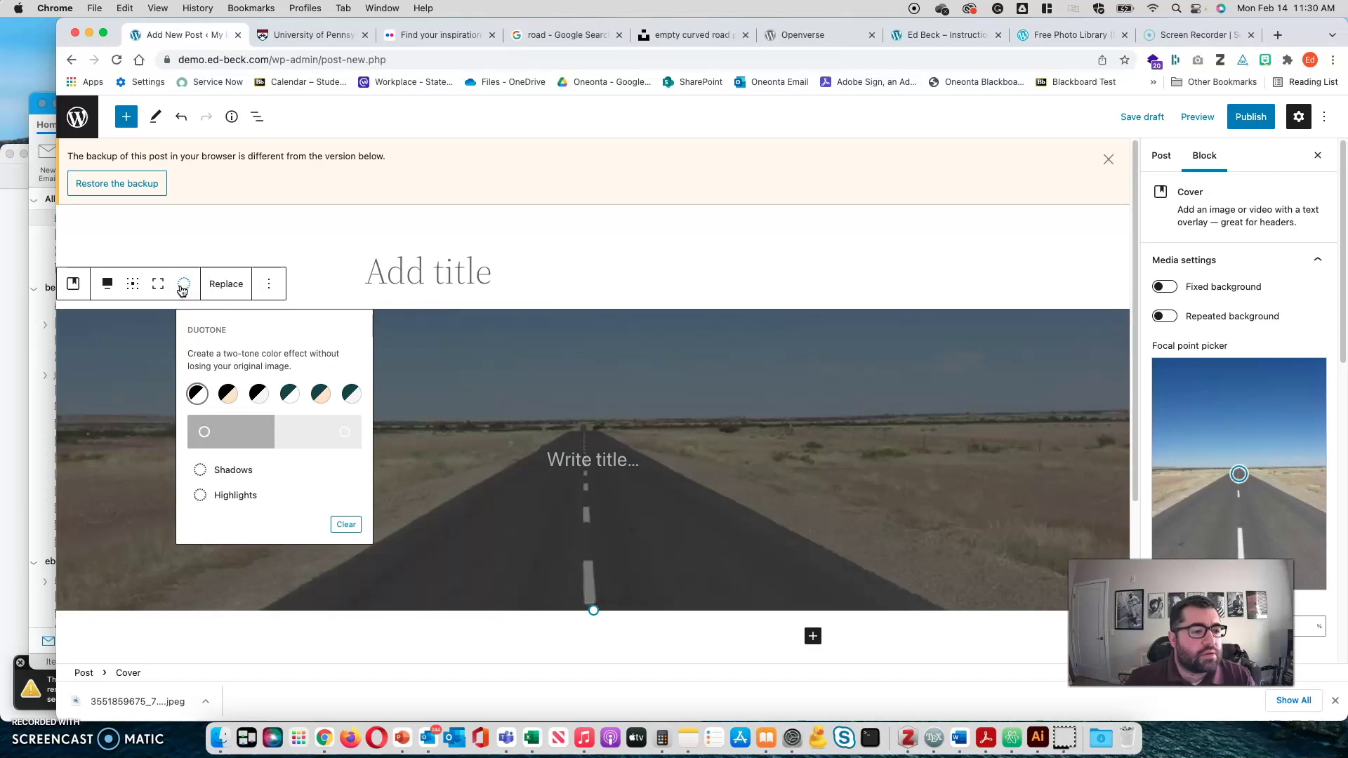
left_click(227, 395)
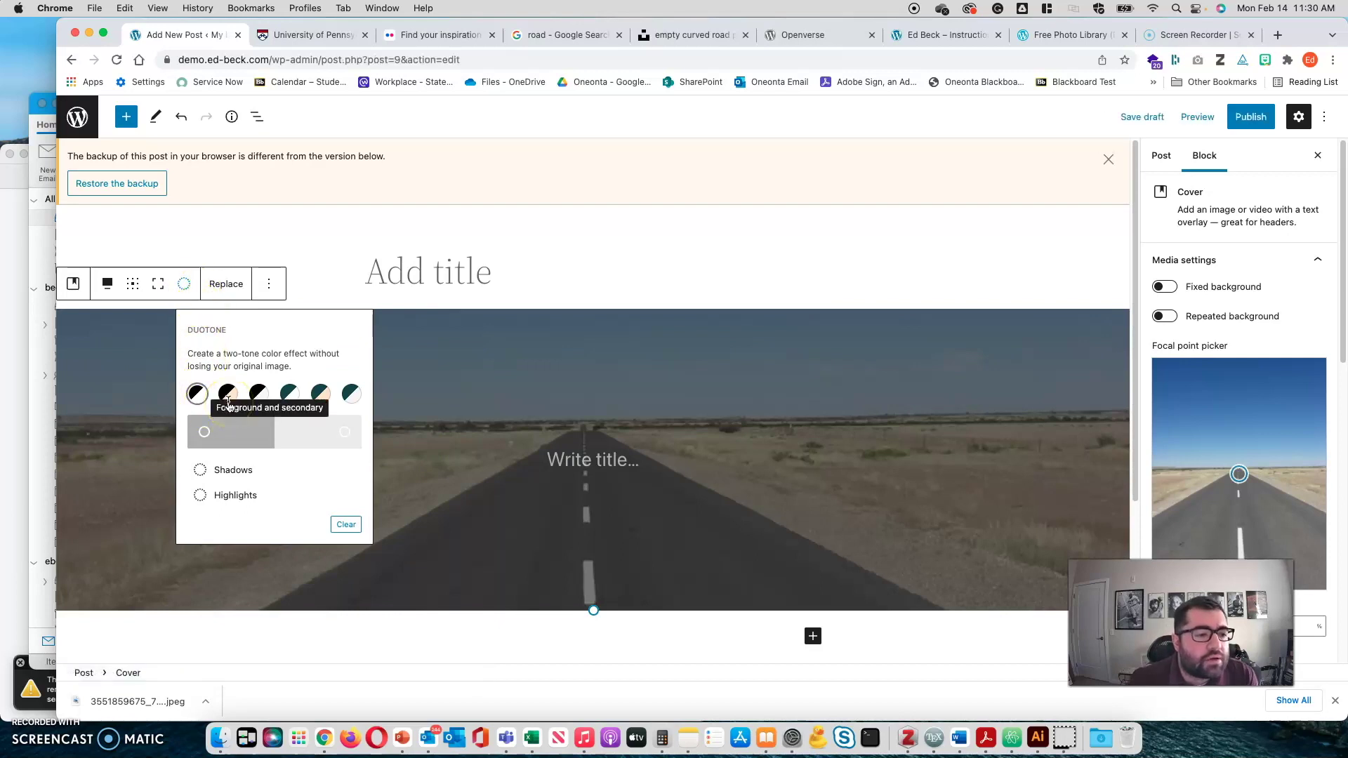
left_click(229, 397)
left_click(181, 280)
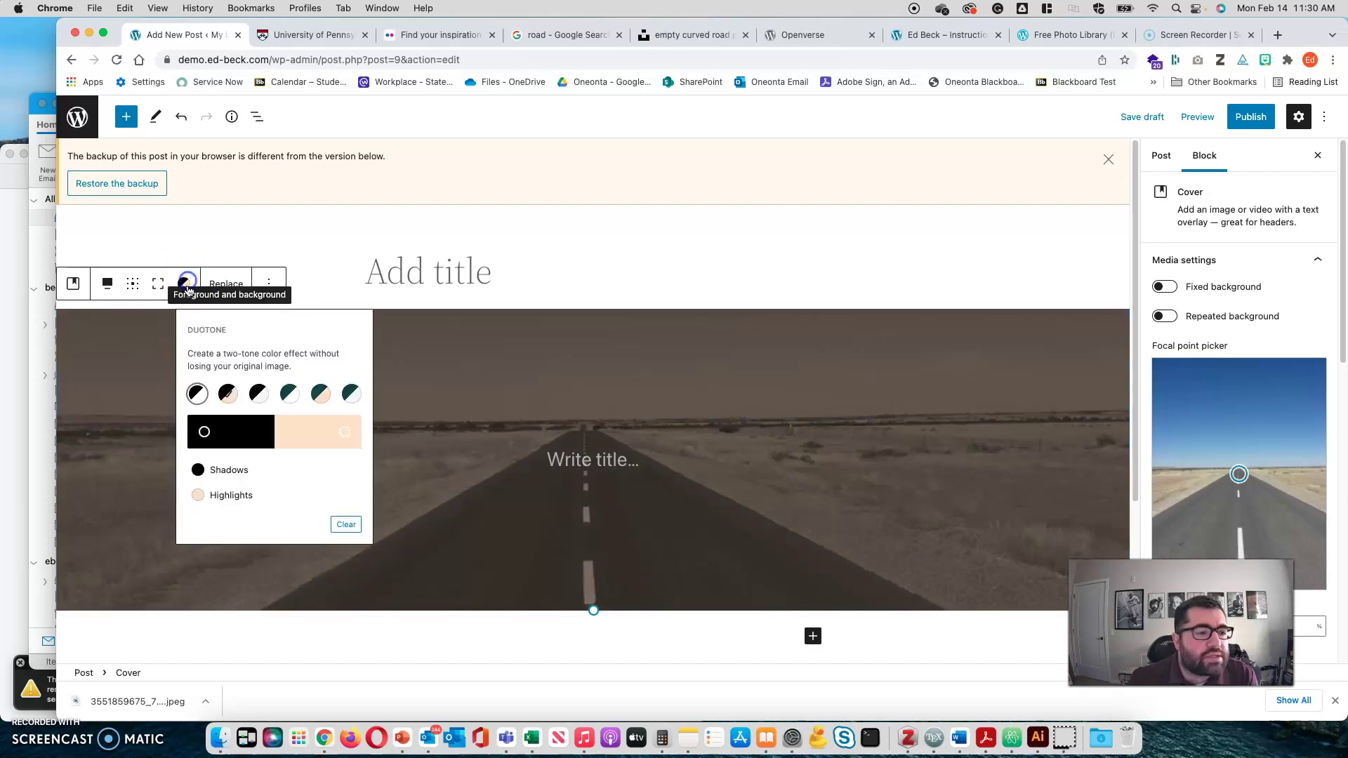
left_click(257, 395)
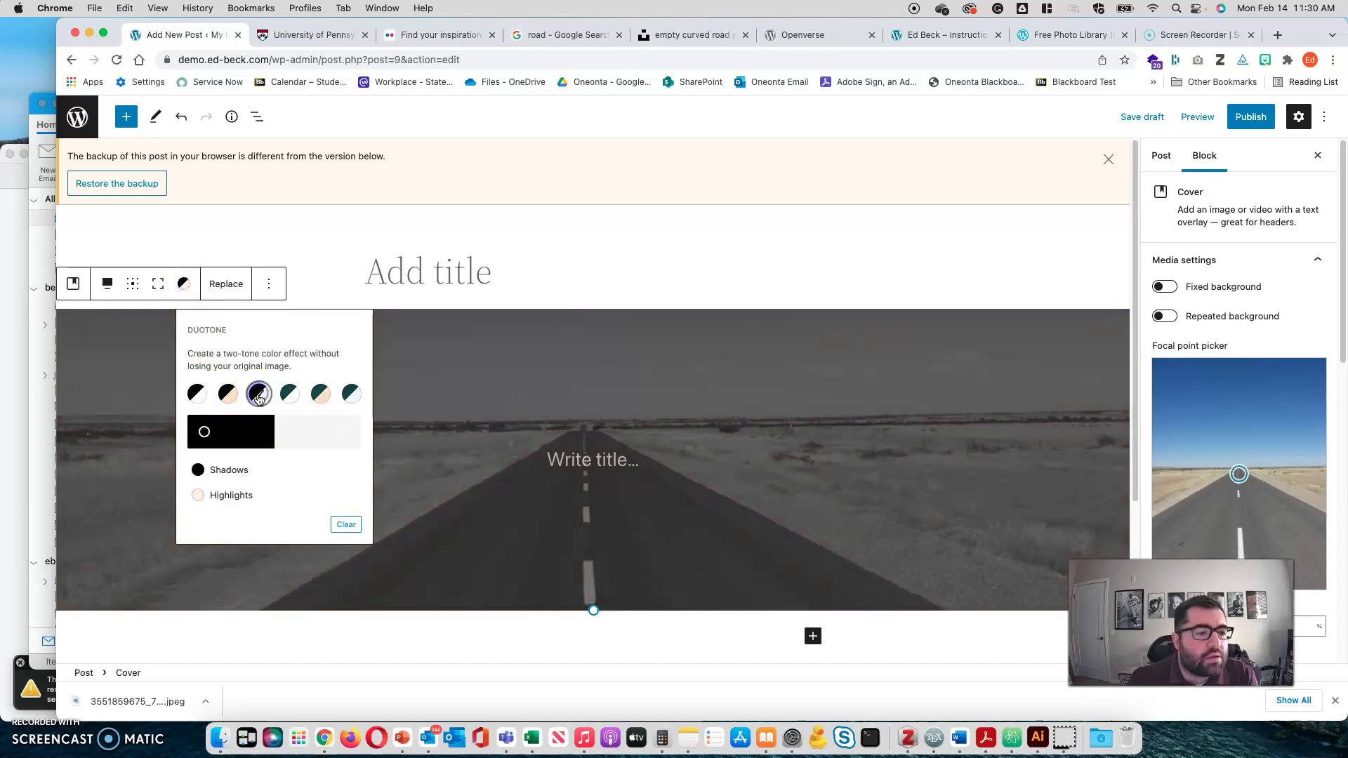
left_click(289, 393)
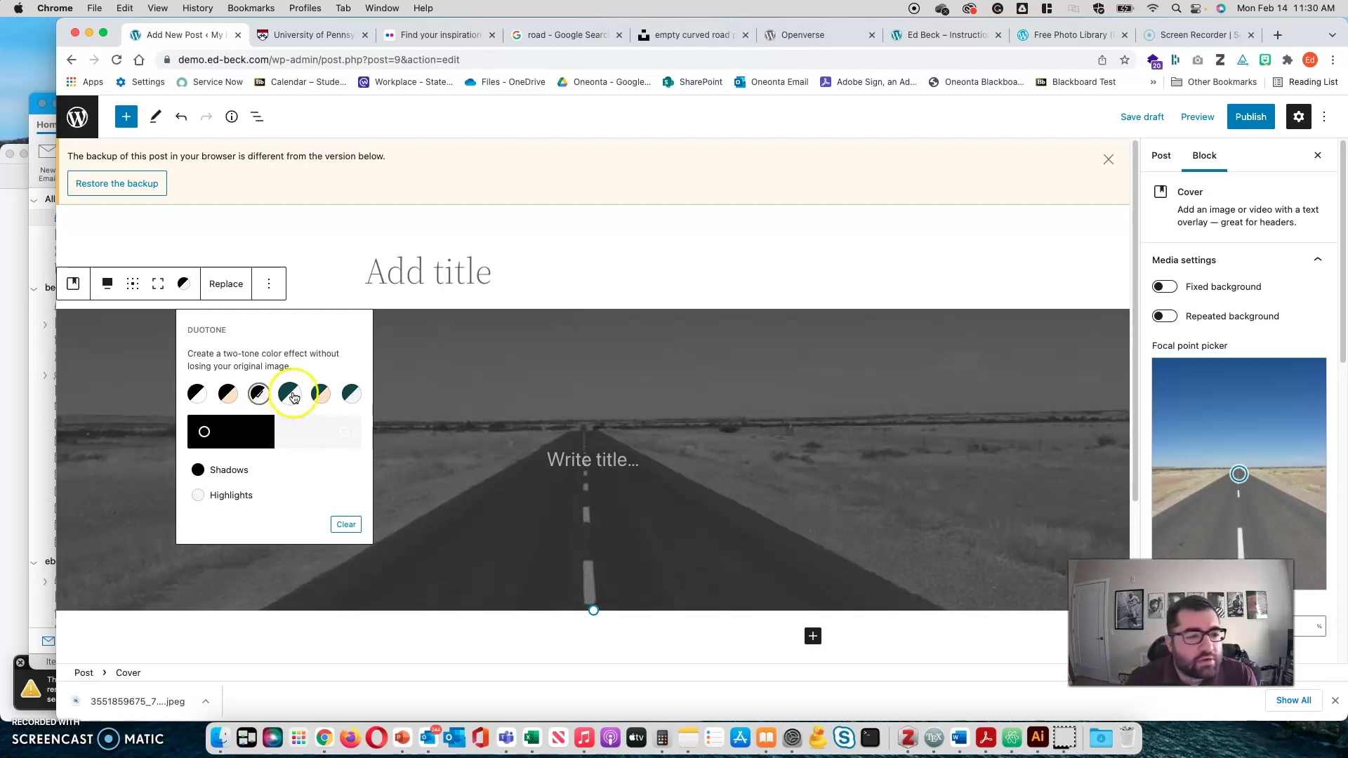
left_click(313, 405)
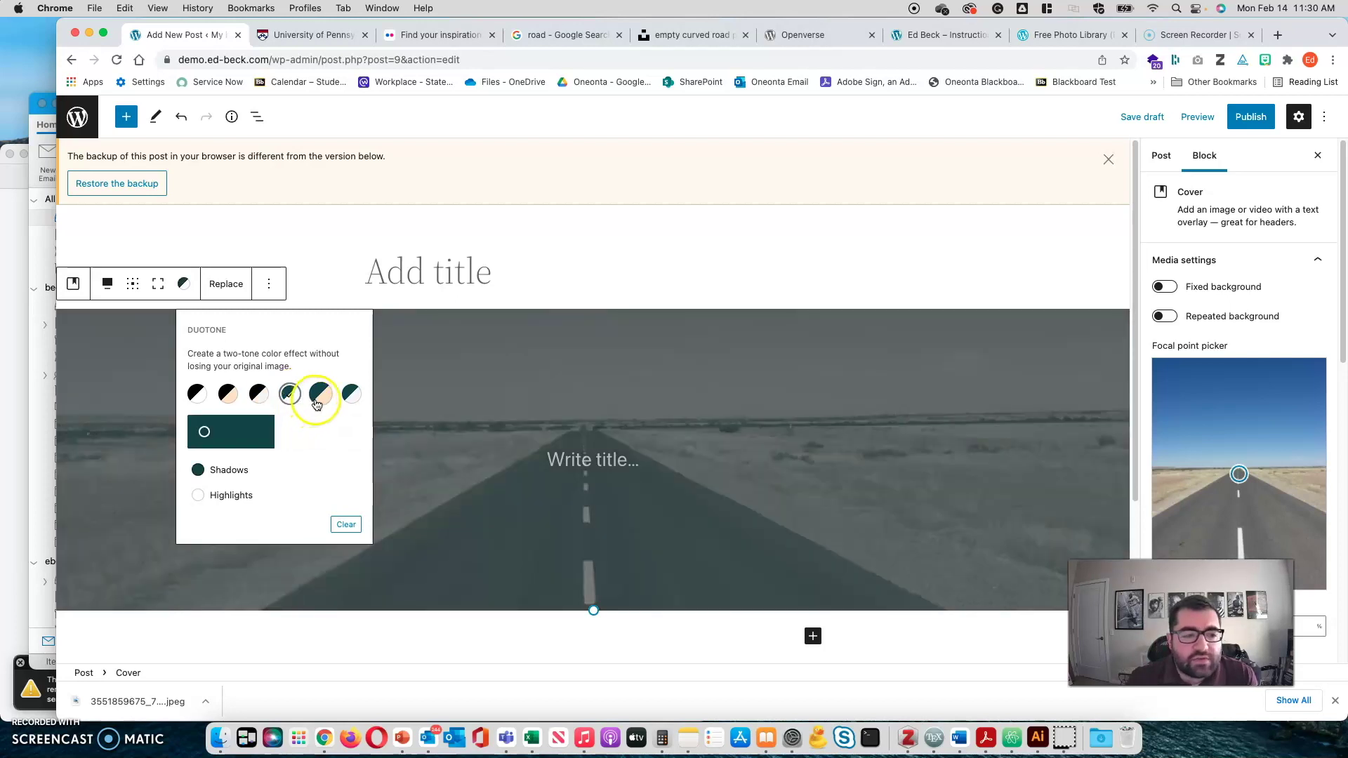
left_click(316, 400)
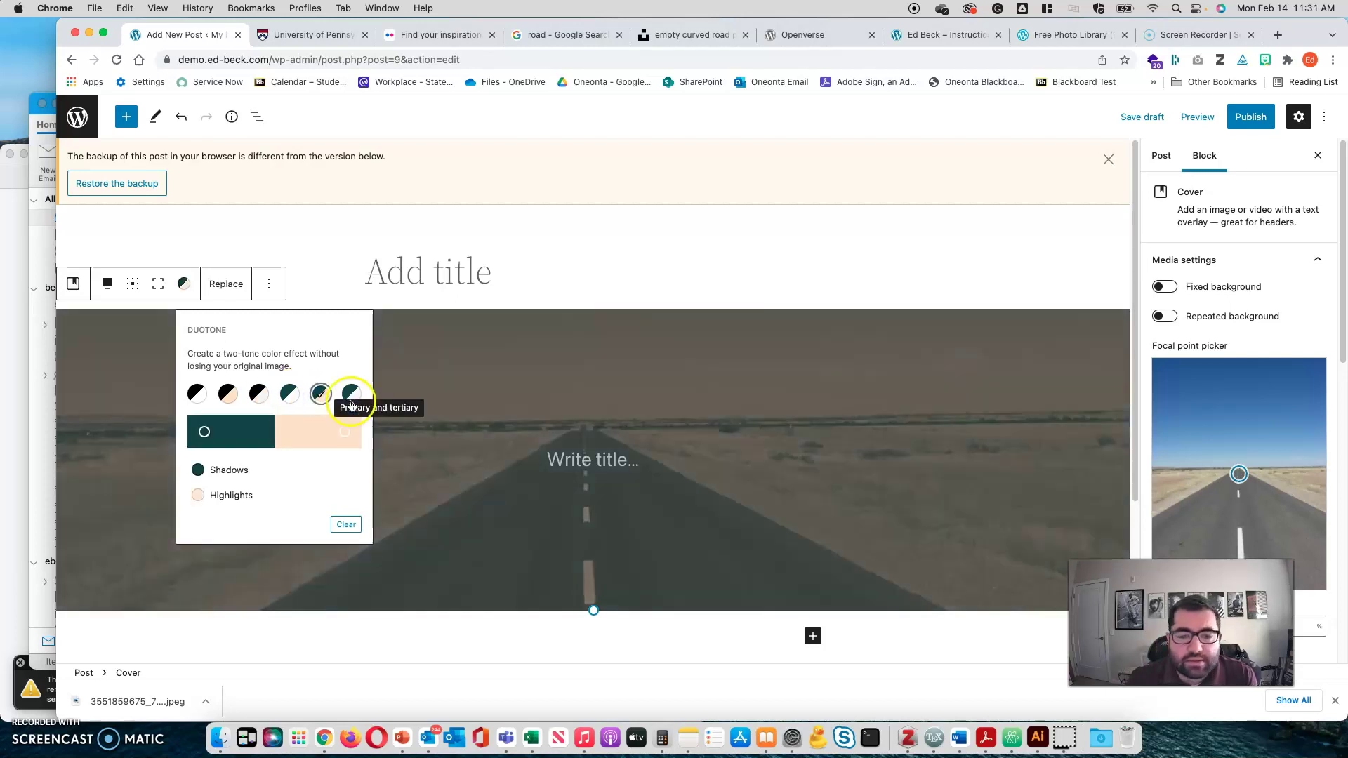
left_click(351, 405)
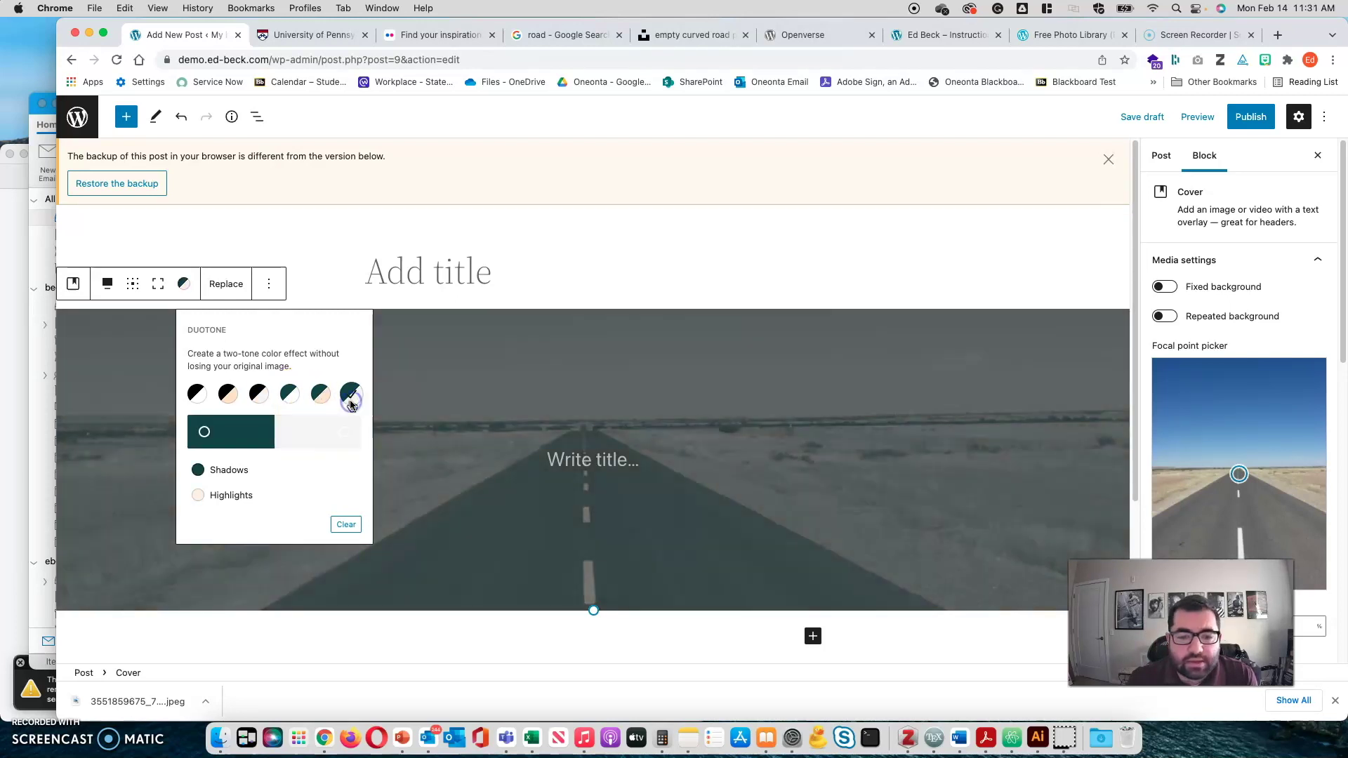
- Try darkening the duotone shadow colour of the cover image to #093232 with the custom colour picker
left_click(219, 438)
left_click(232, 439)
left_click(245, 442)
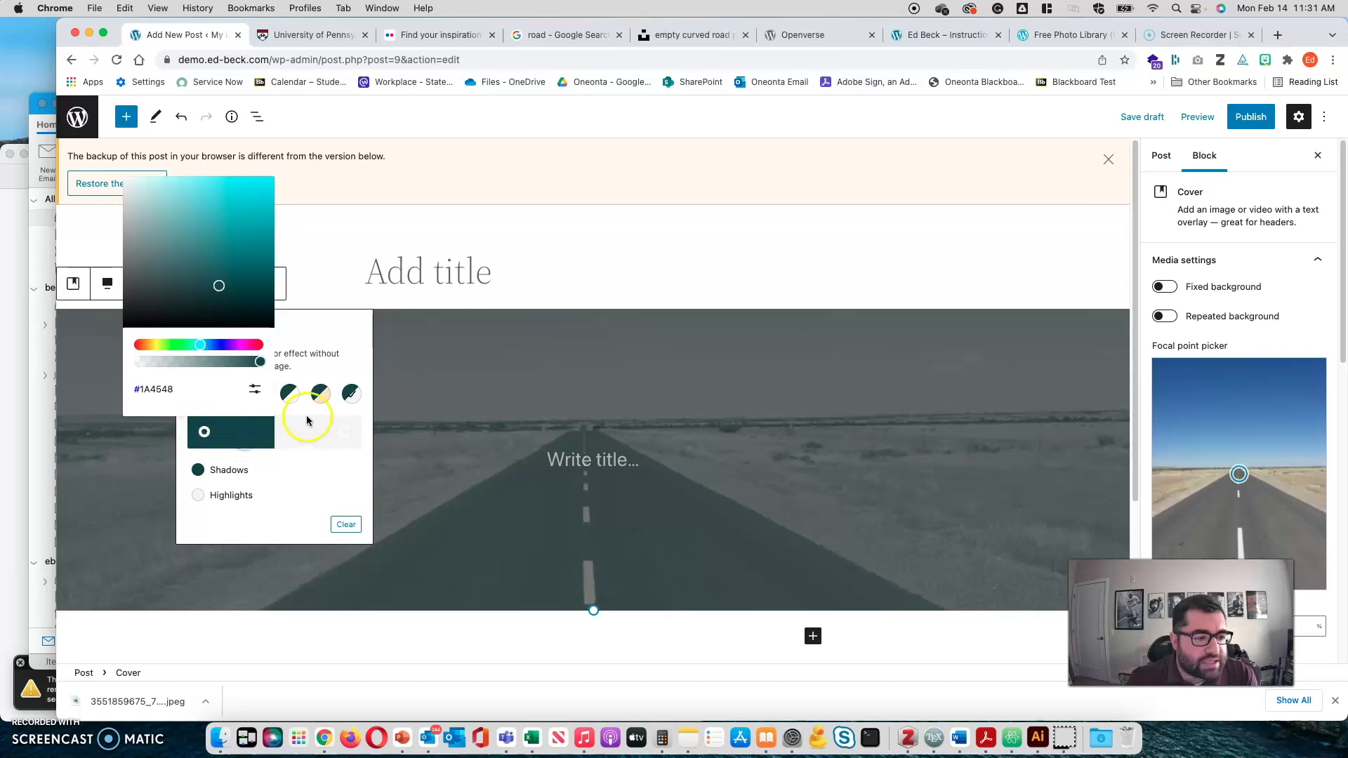
left_click(204, 433)
left_click(204, 433)
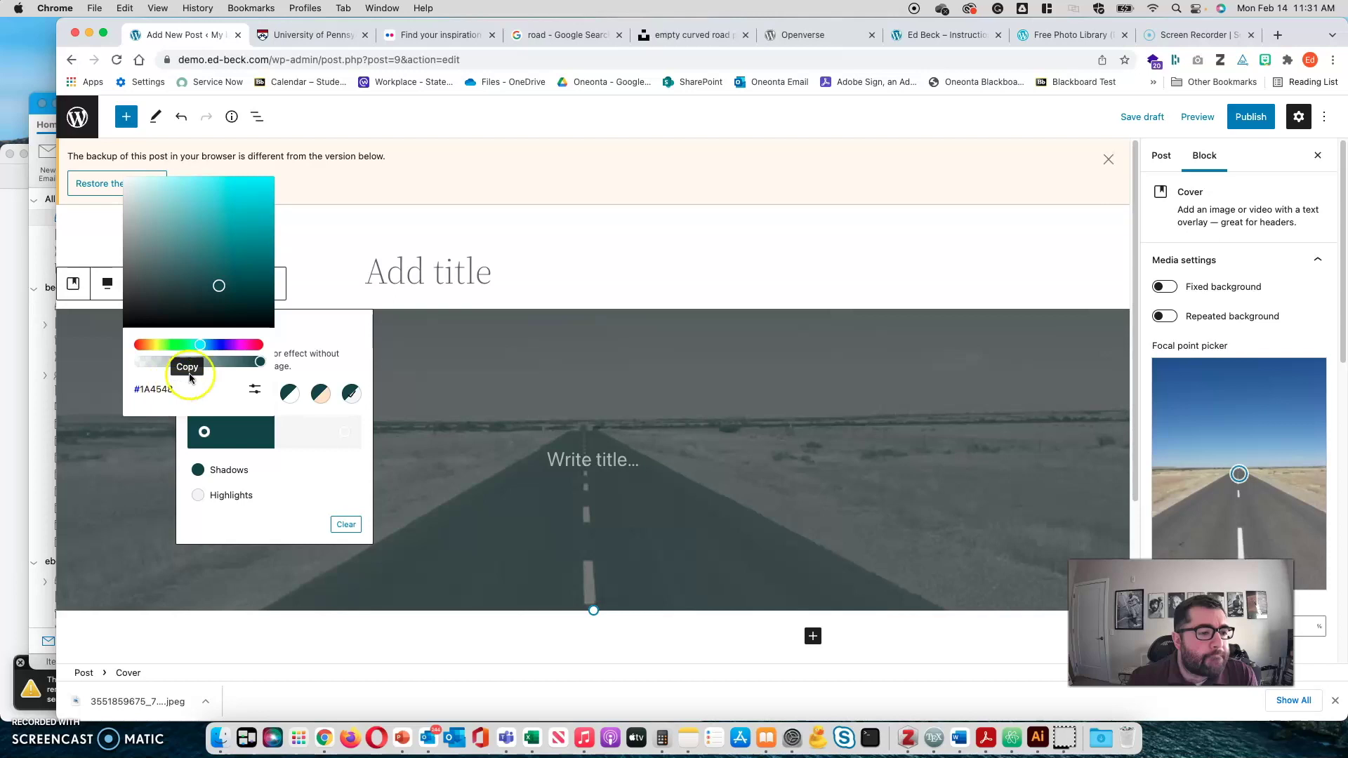
left_click(240, 308)
left_click_drag(255, 301, 158, 191)
left_click_drag(146, 257, 227, 309)
left_click(254, 389)
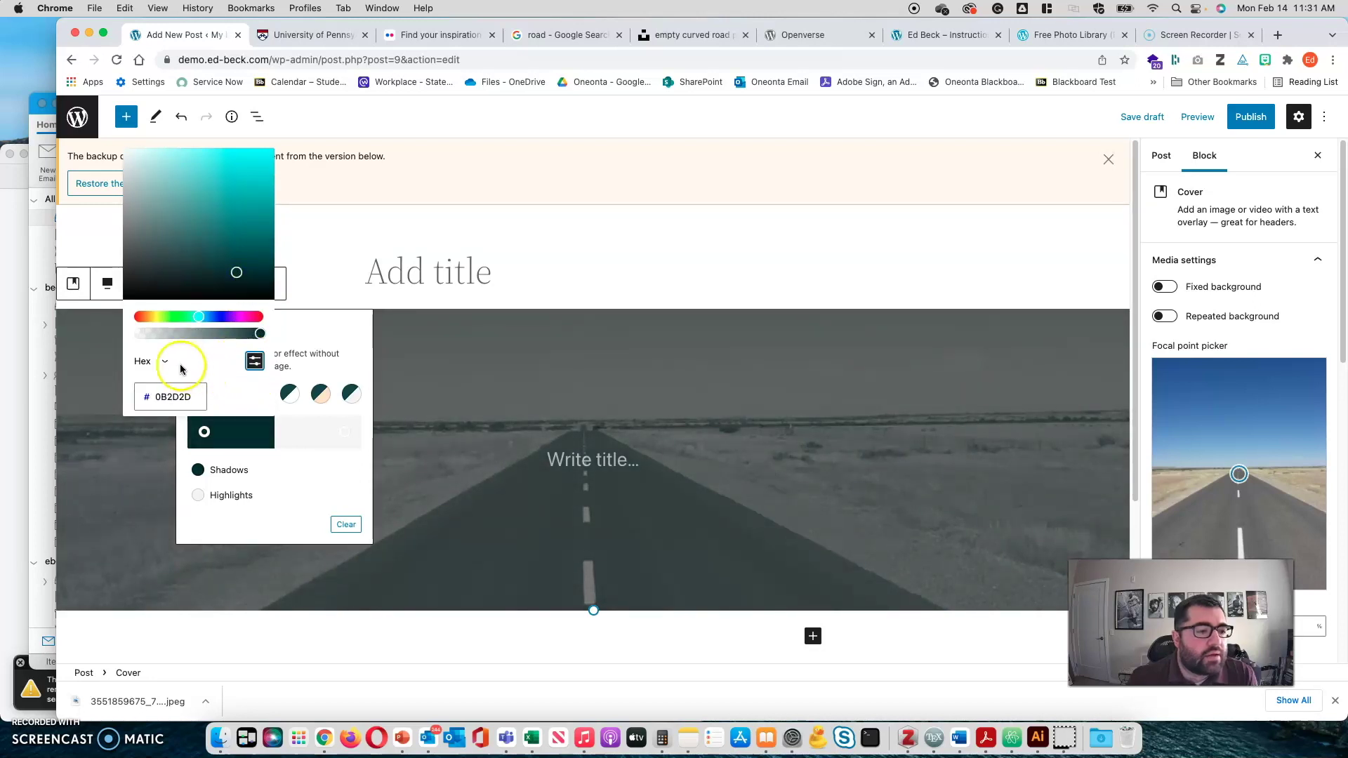
left_click_drag(236, 272, 241, 263)
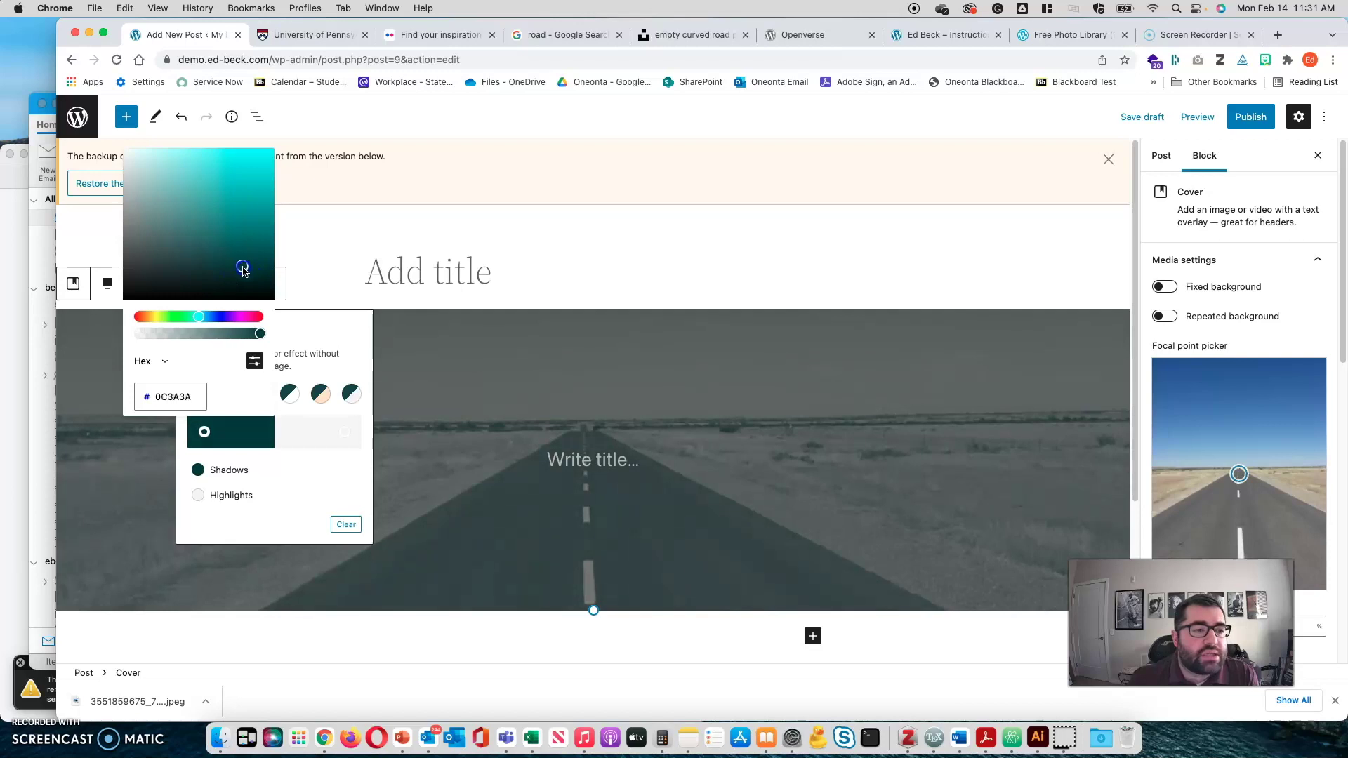
left_click(154, 396)
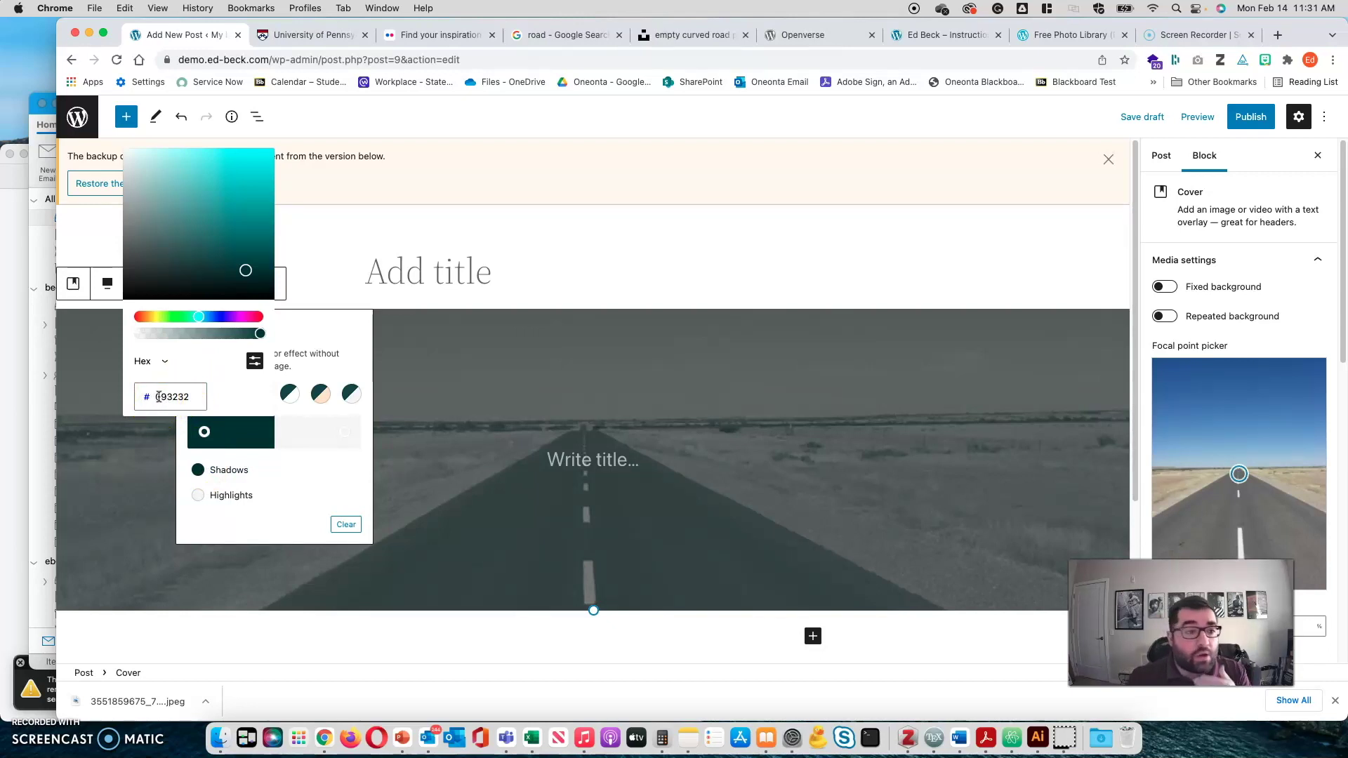
- Expand the Shadows and Highlights colour options in the cover image's duotone settings
left_click(269, 475)
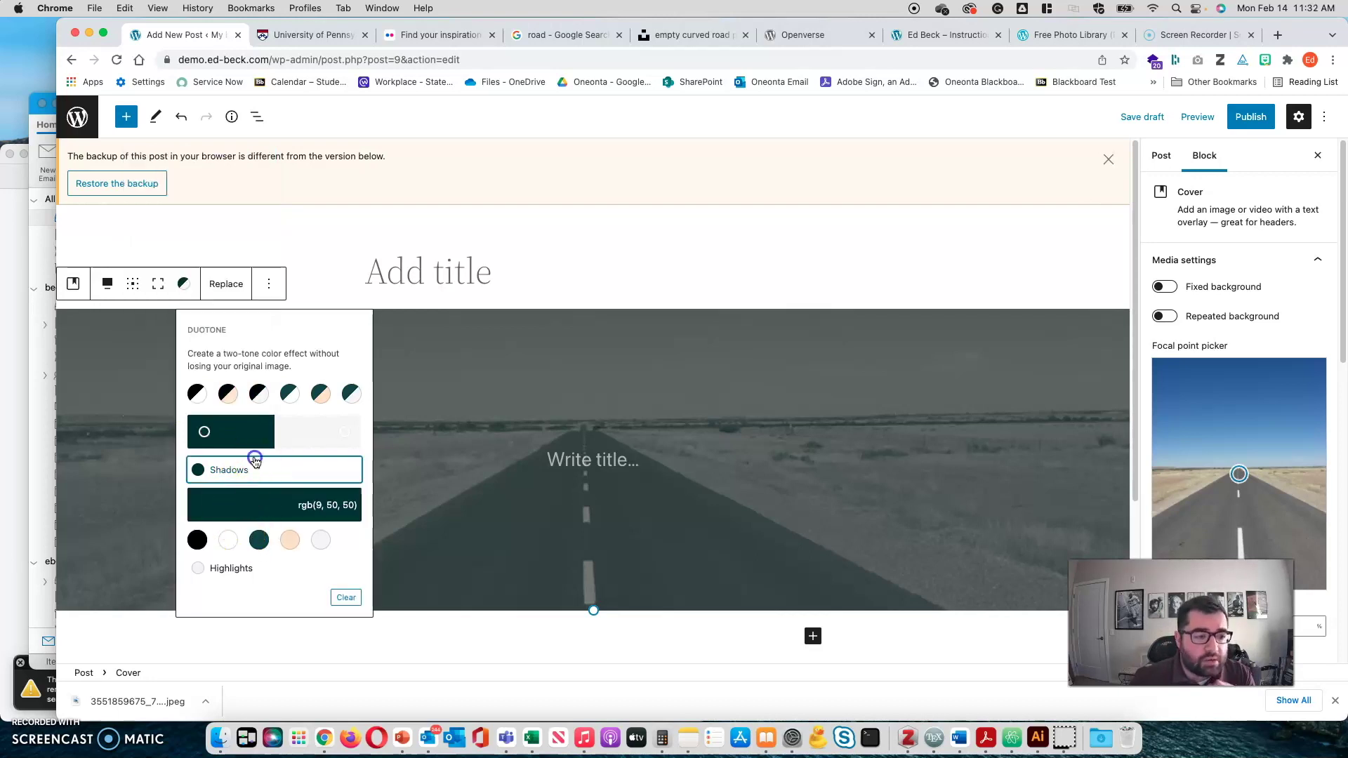
left_click(254, 463)
left_click(239, 493)
left_click(239, 469)
left_click(242, 544)
left_click(240, 430)
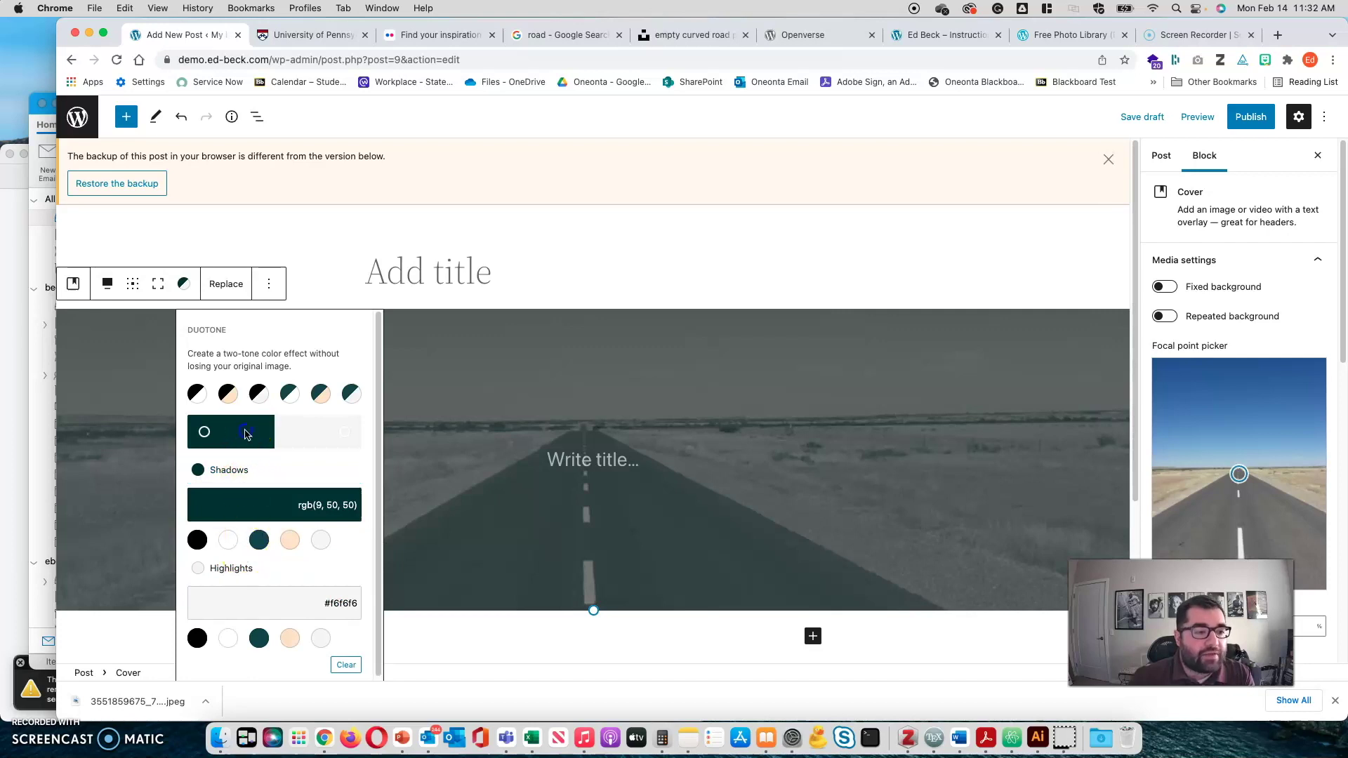
left_click(205, 435)
left_click(205, 435)
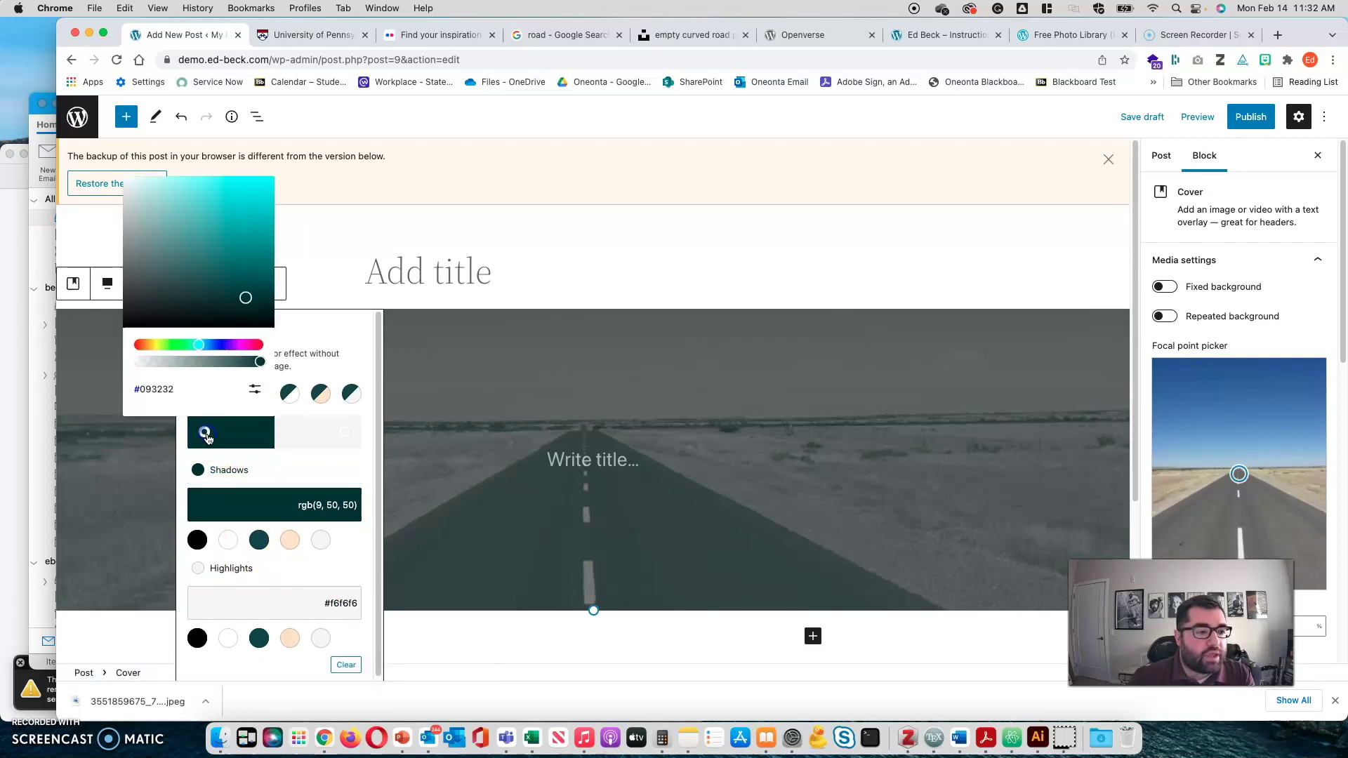
left_click(169, 435)
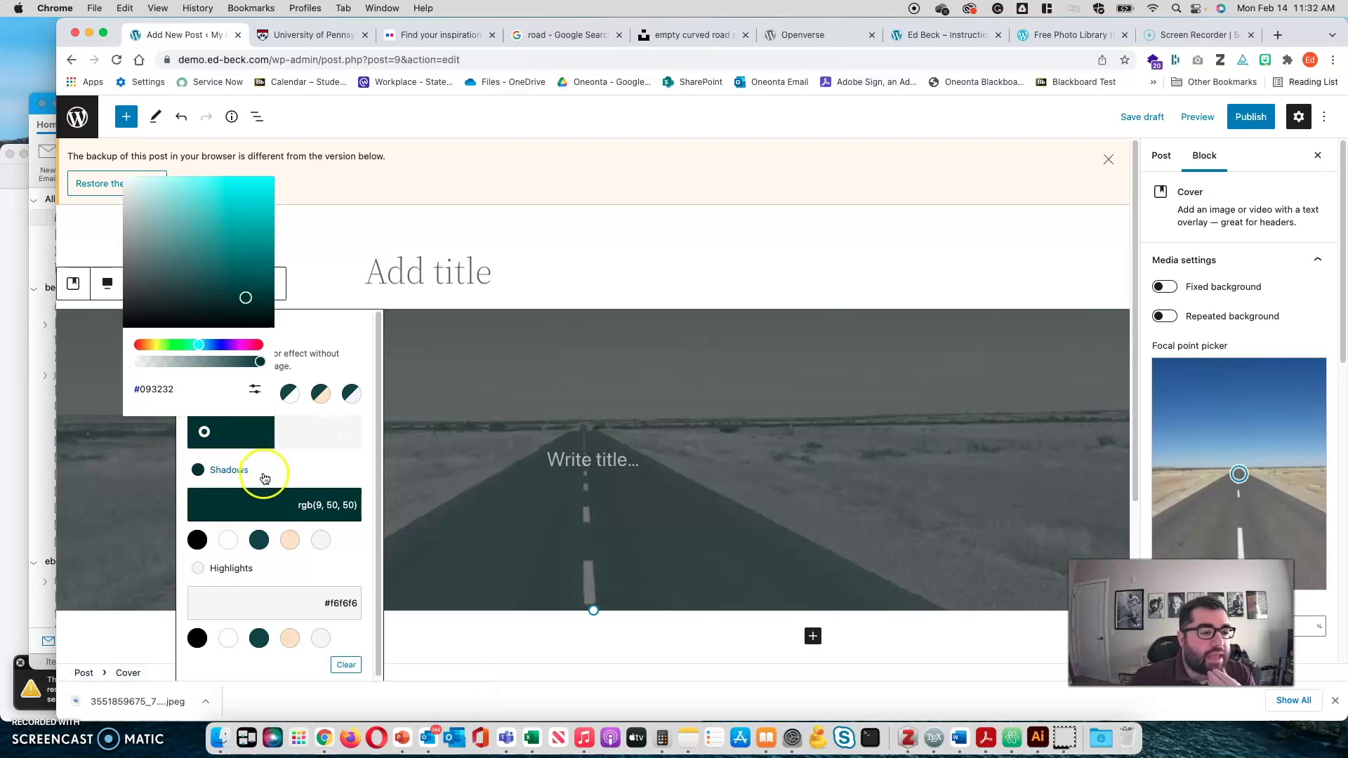
left_click(261, 468)
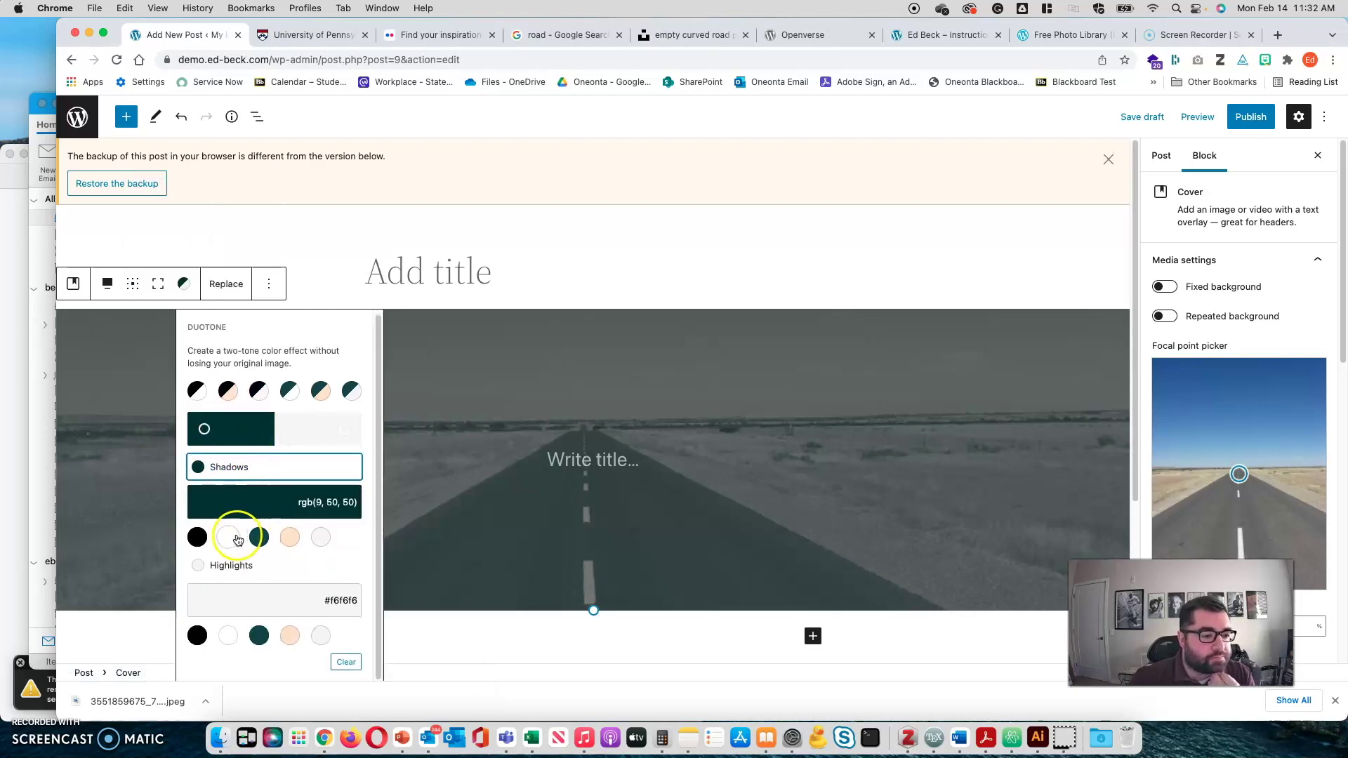
- Try the black, peach and light grey theme colours for the duotone shadows, and set them to dark green #1a4548
left_click(199, 538)
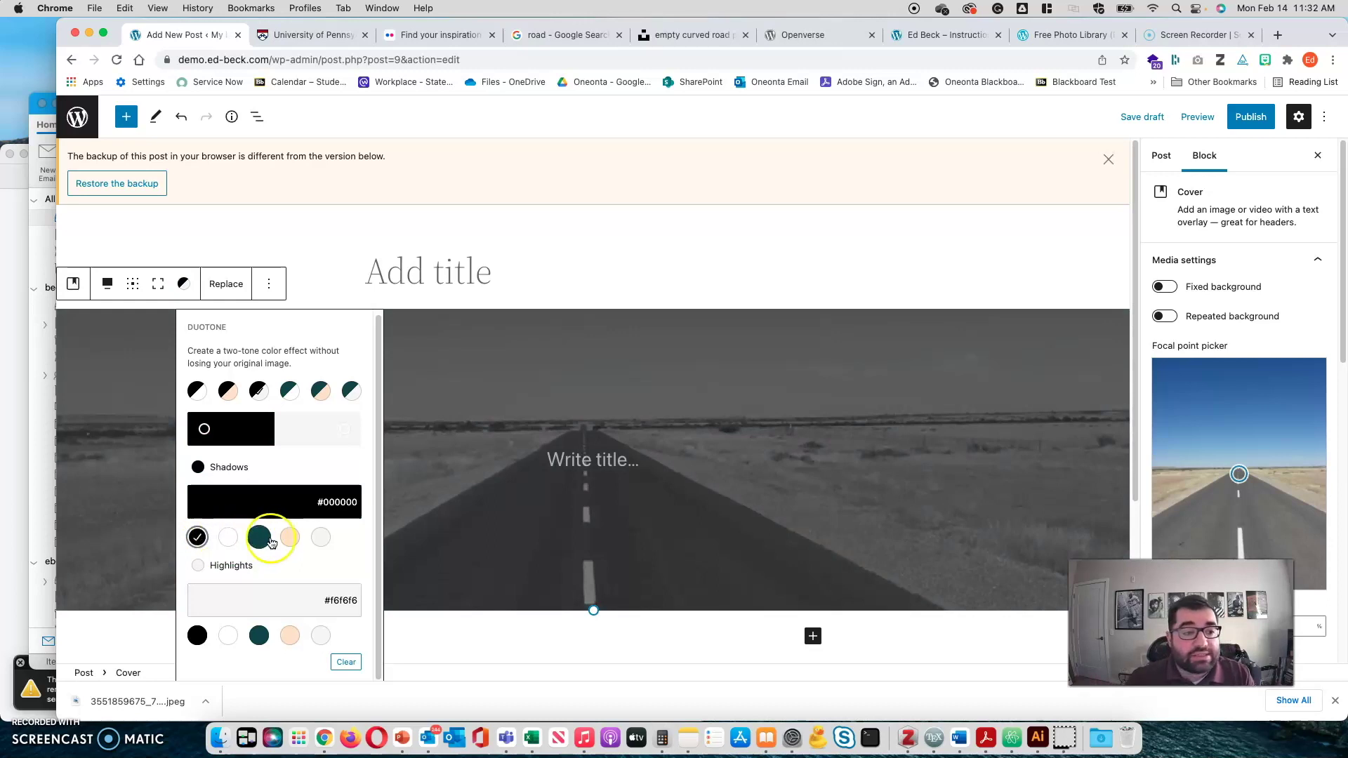
left_click(259, 538)
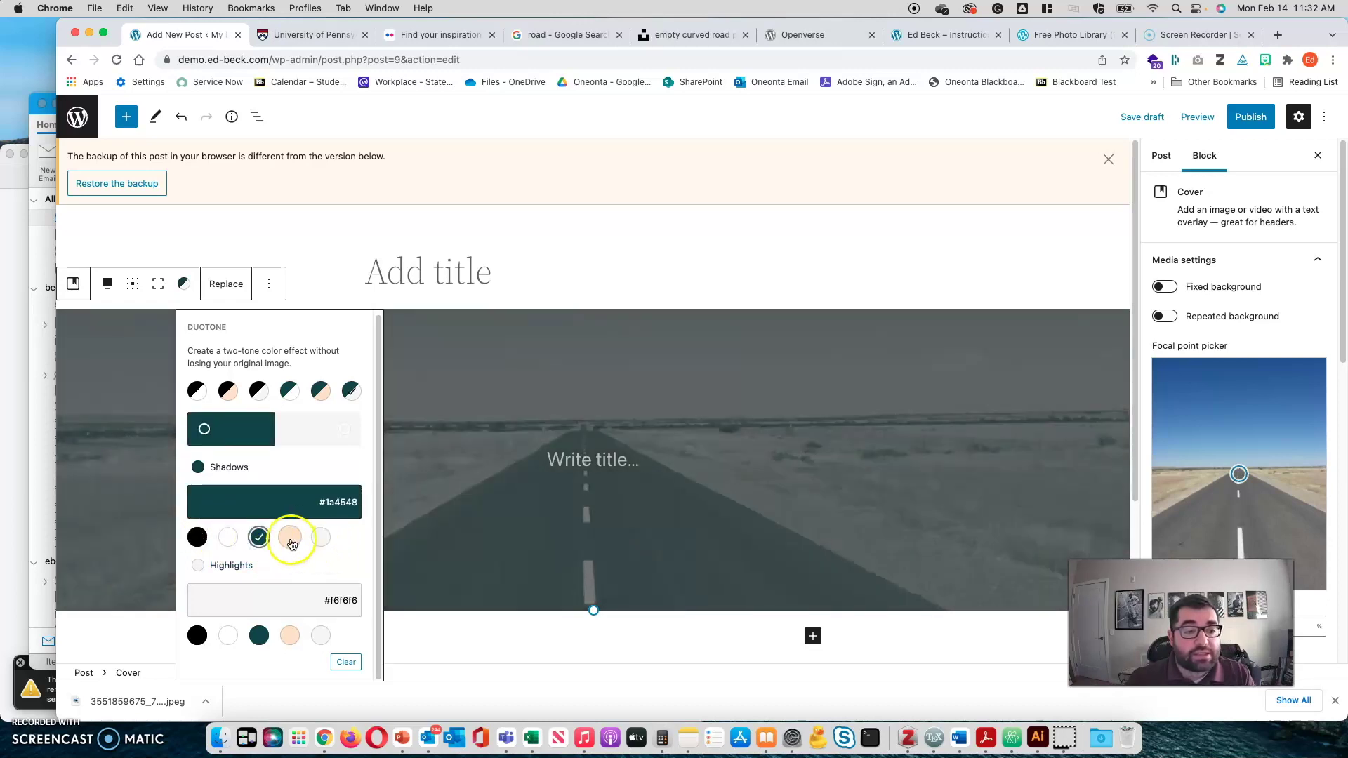
left_click(290, 538)
left_click(321, 538)
left_click(259, 537)
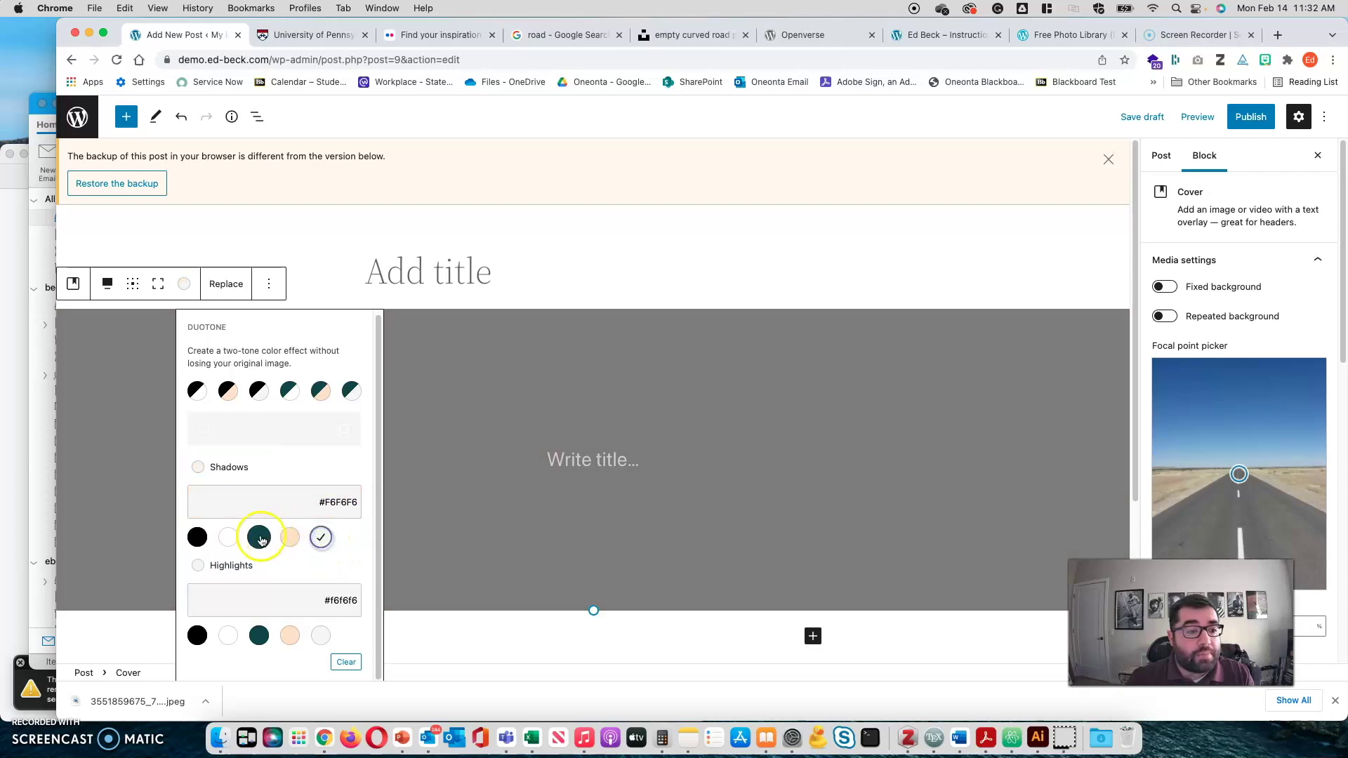
left_click(257, 467)
left_click(258, 469)
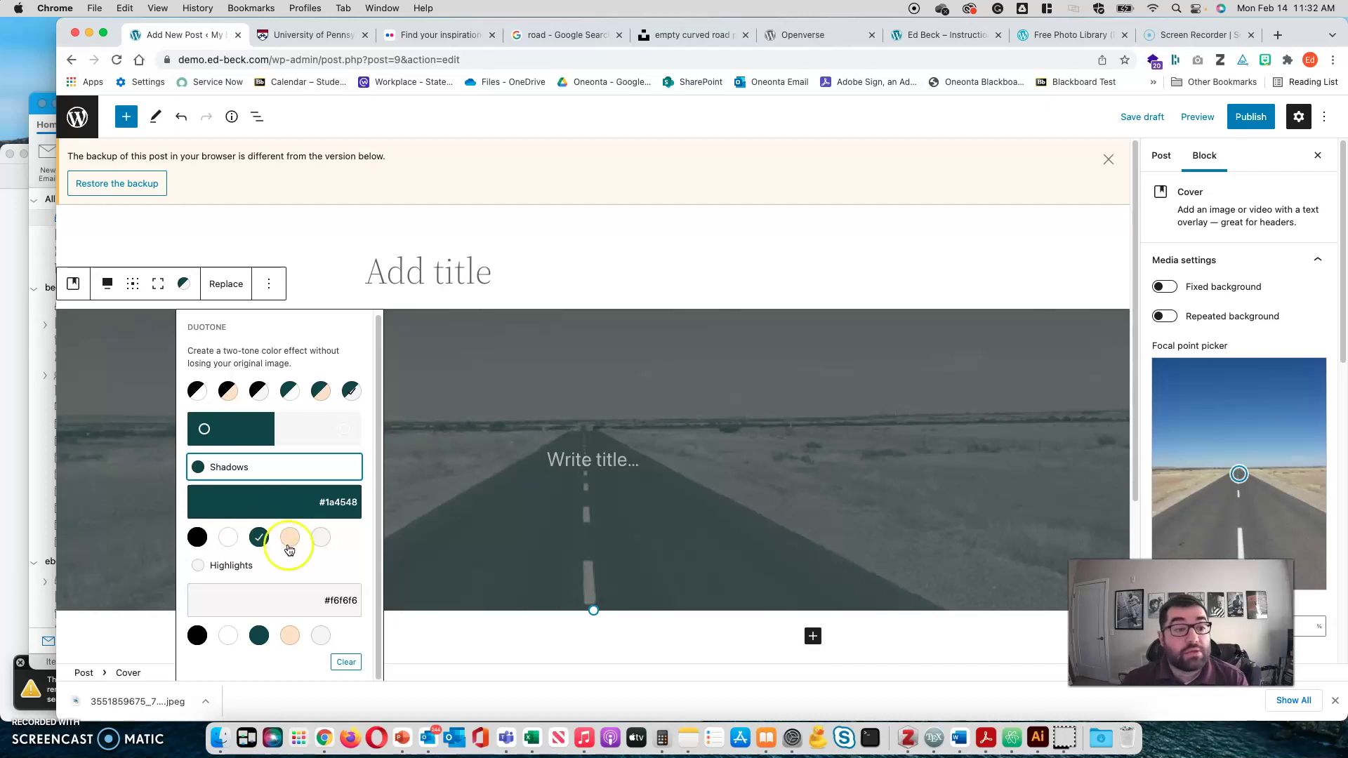
left_click(337, 514)
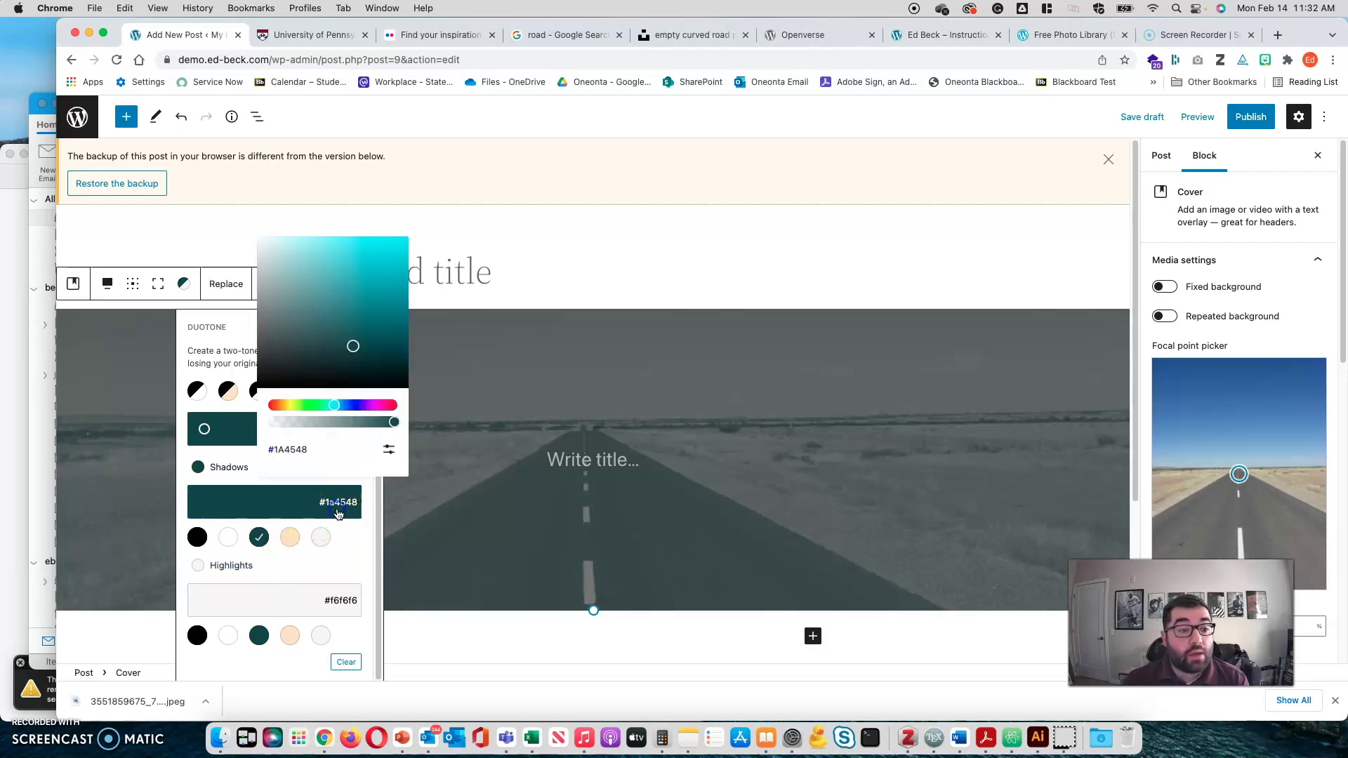
left_click(336, 504)
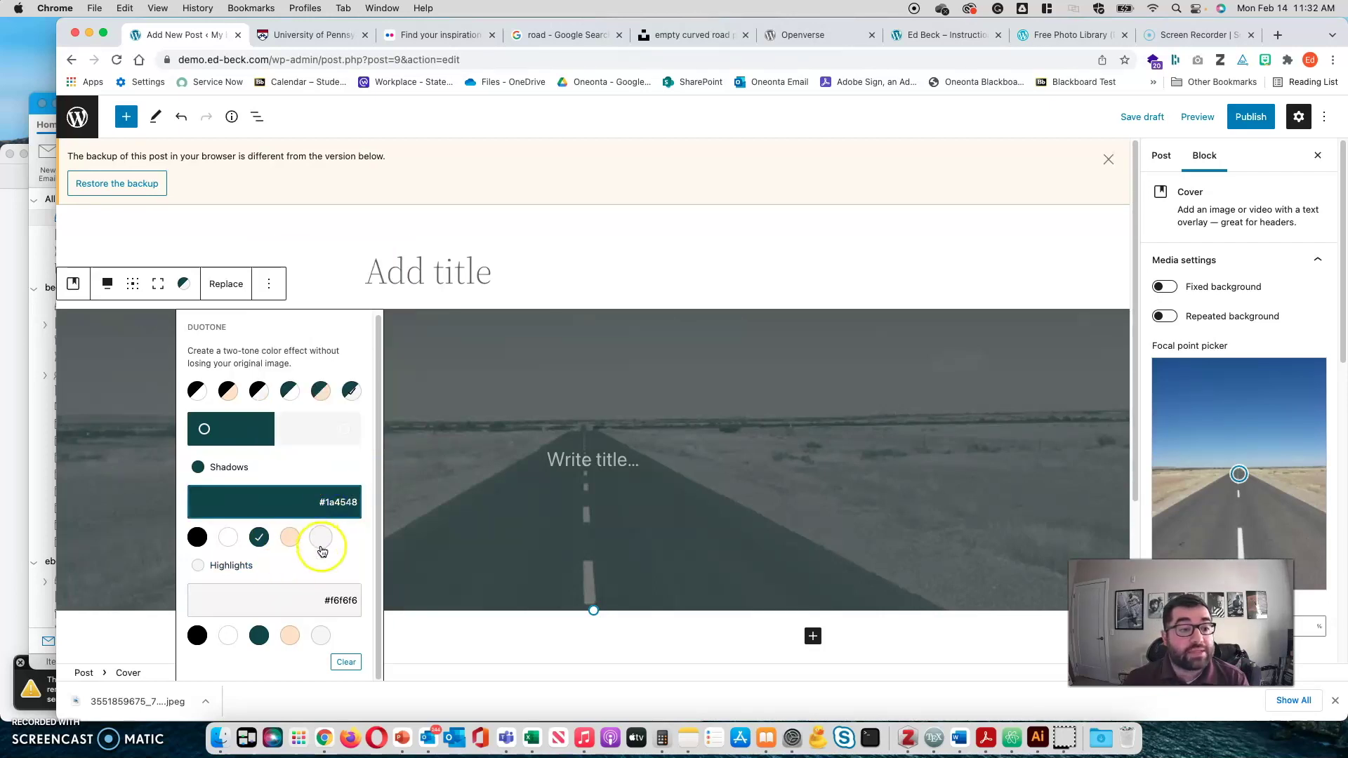
- Try peach #ffe2c7 for the duotone highlights, set them to white #ffffff and close the duotone settings
left_click(284, 637)
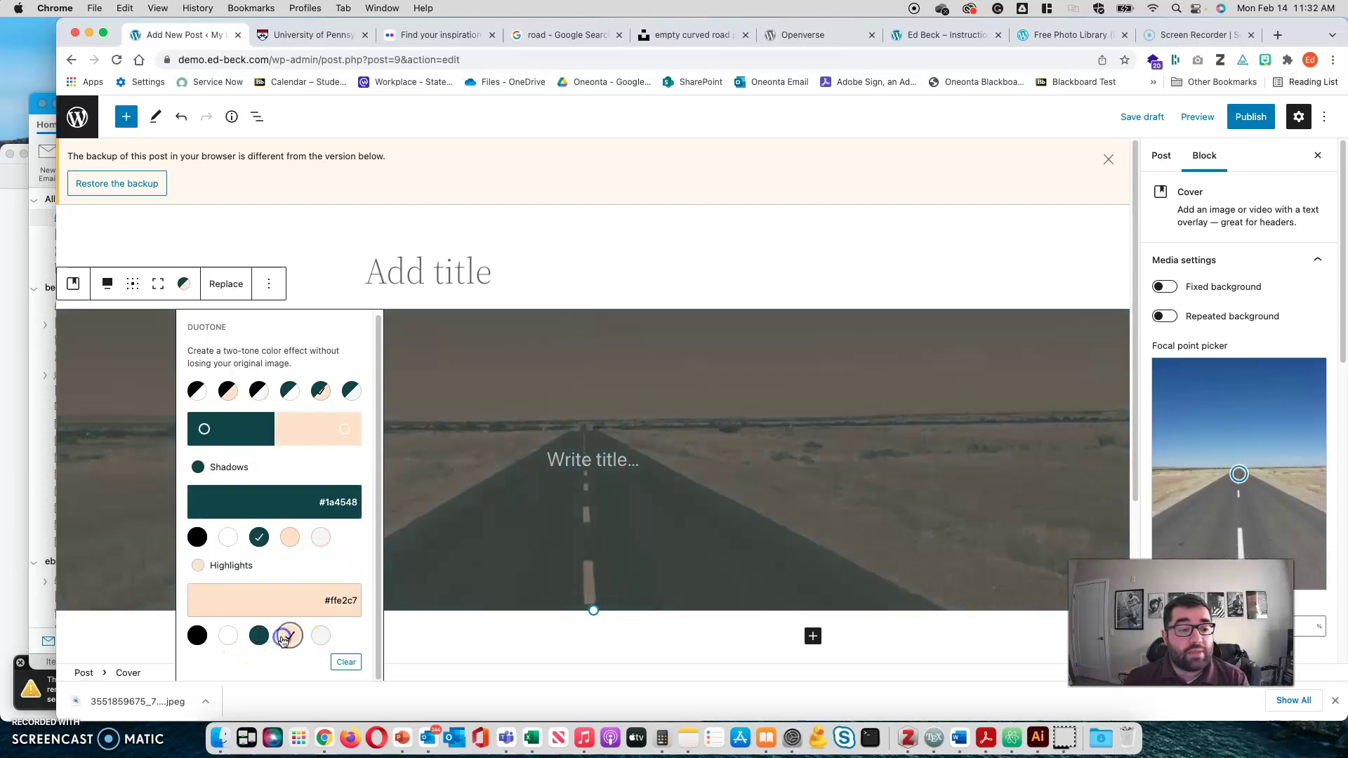
left_click(226, 639)
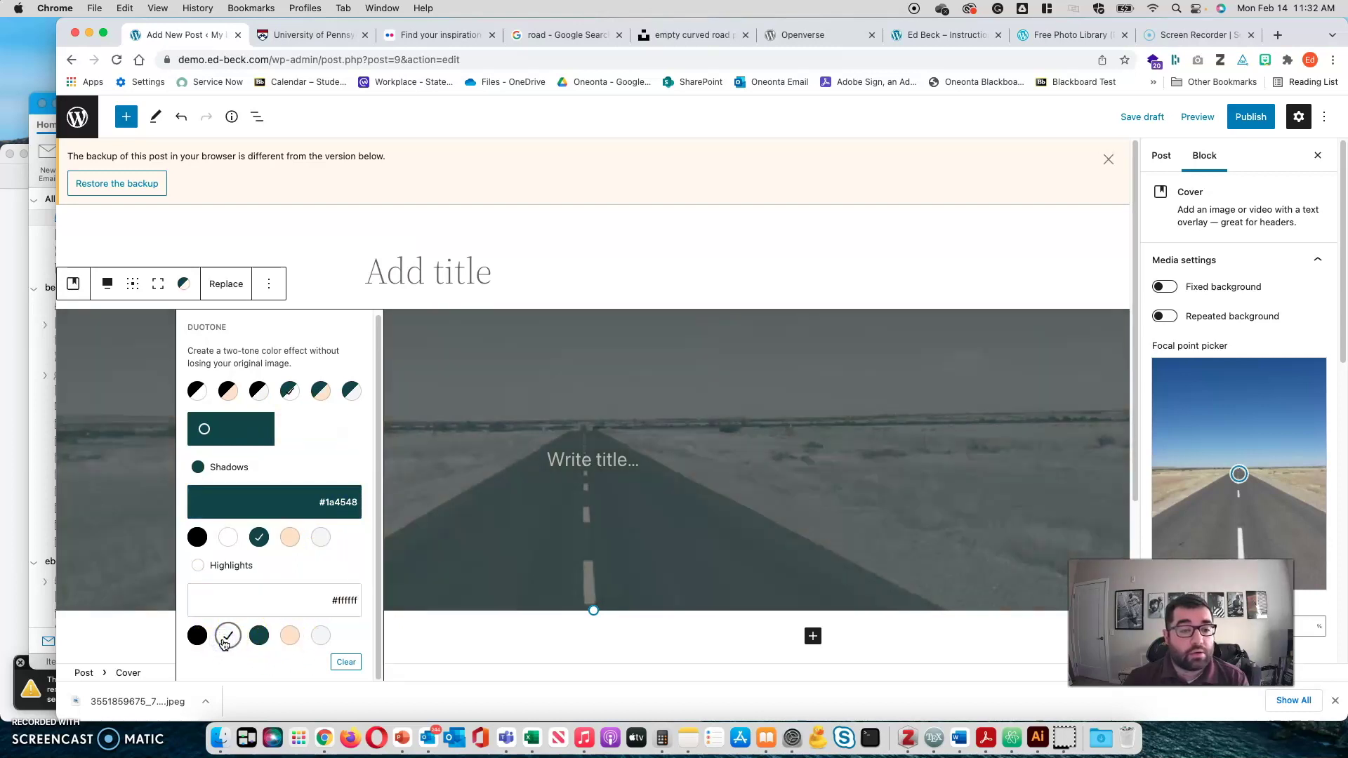
left_click(452, 641)
- Enter "Here is my text" as the title text on the Cover block
left_click(623, 462)
left_click(623, 462)
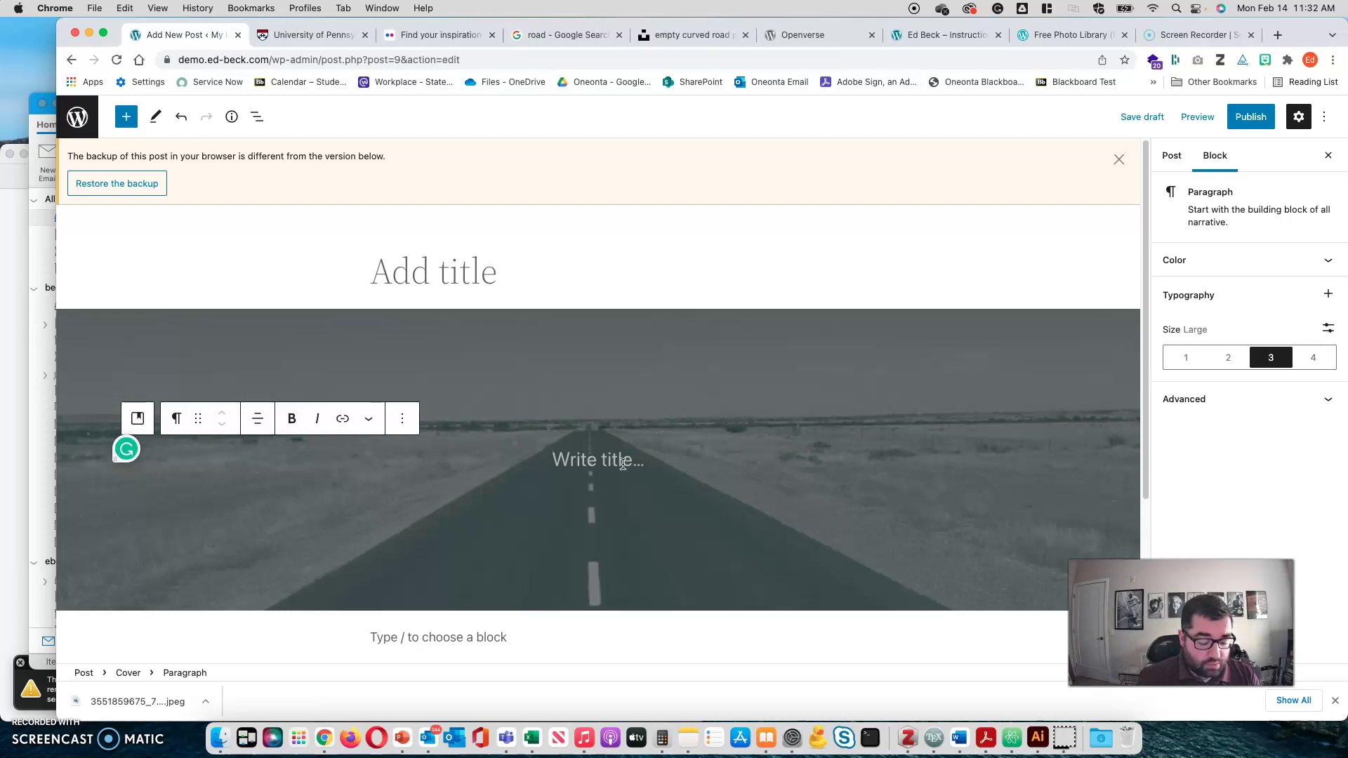
type("Here is my text")
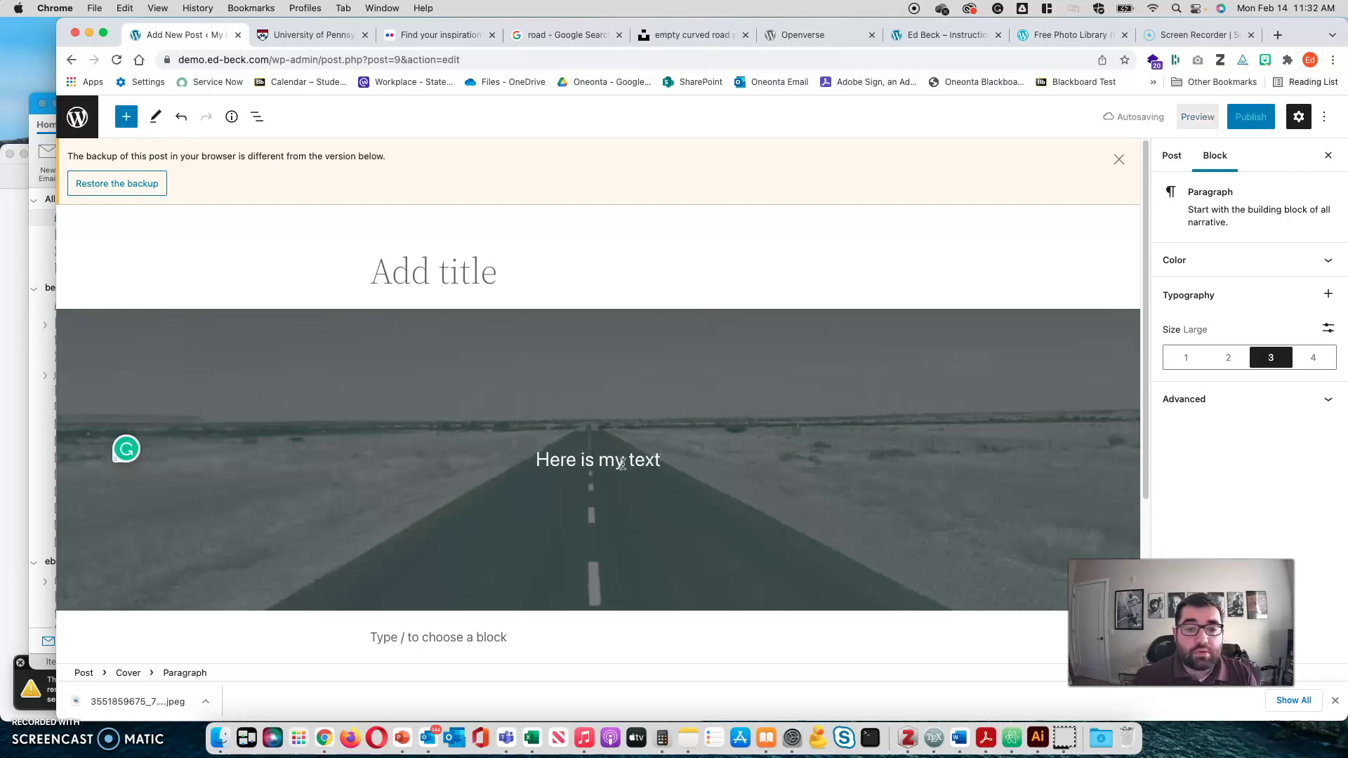
left_click(647, 634)
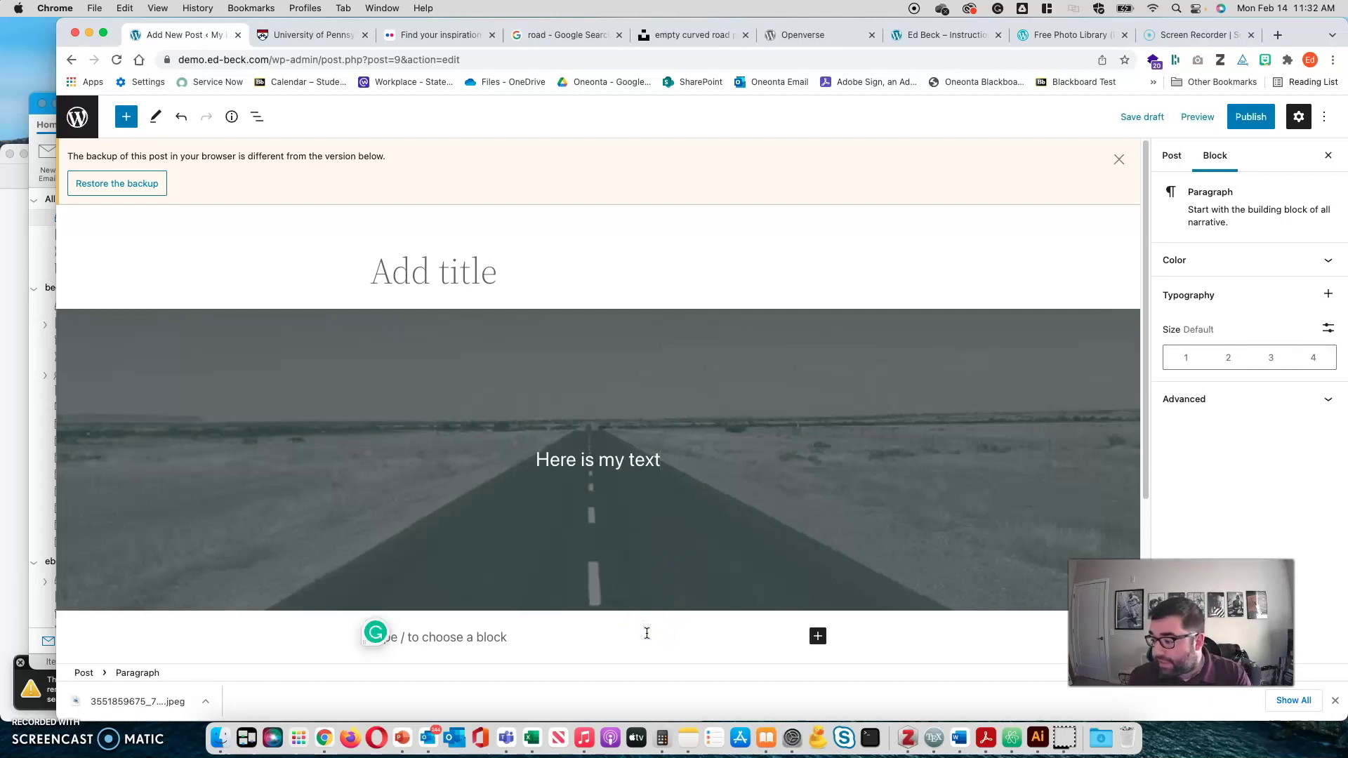
- Select the Cover block and set its overlay opacity to 70
left_click(643, 491)
scroll(1281, 443, "down", 2)
scroll(1280, 442, "down", 6)
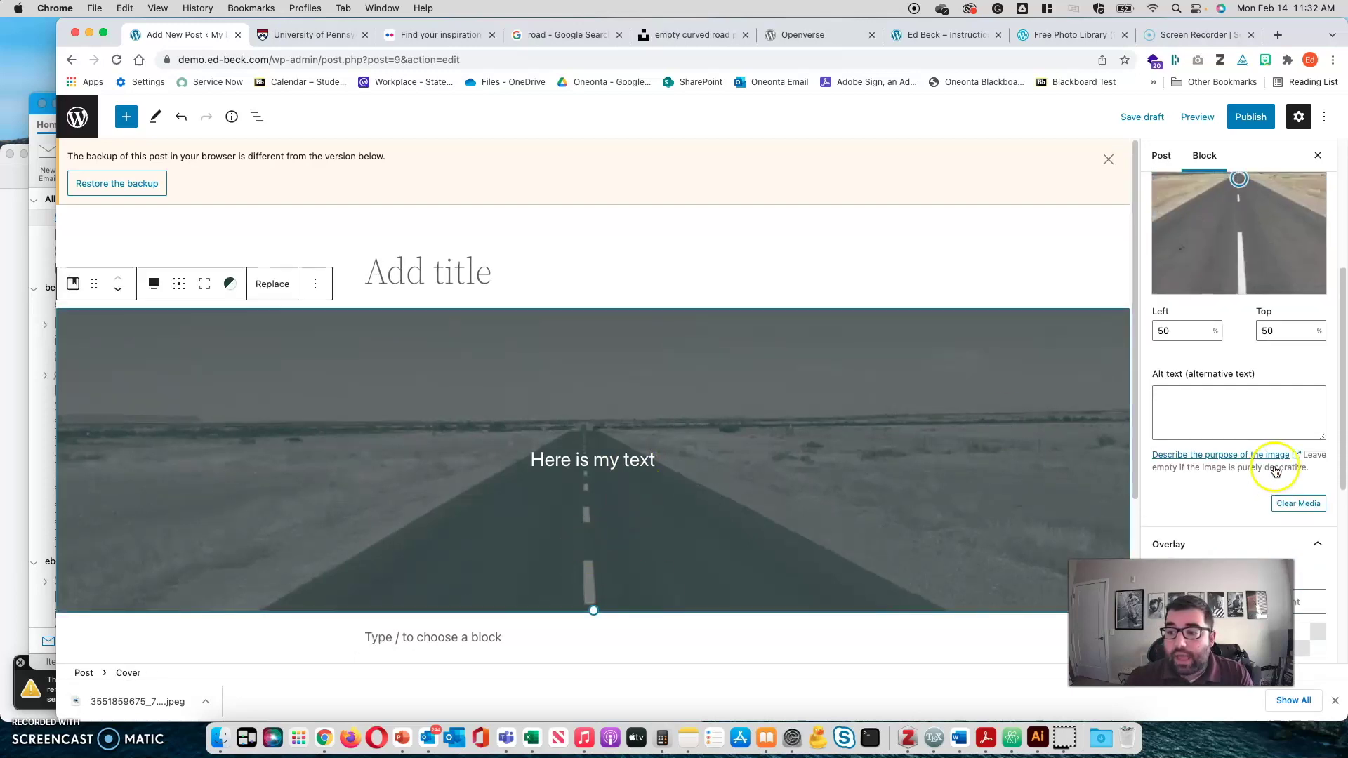
scroll(1253, 431, "down", 2)
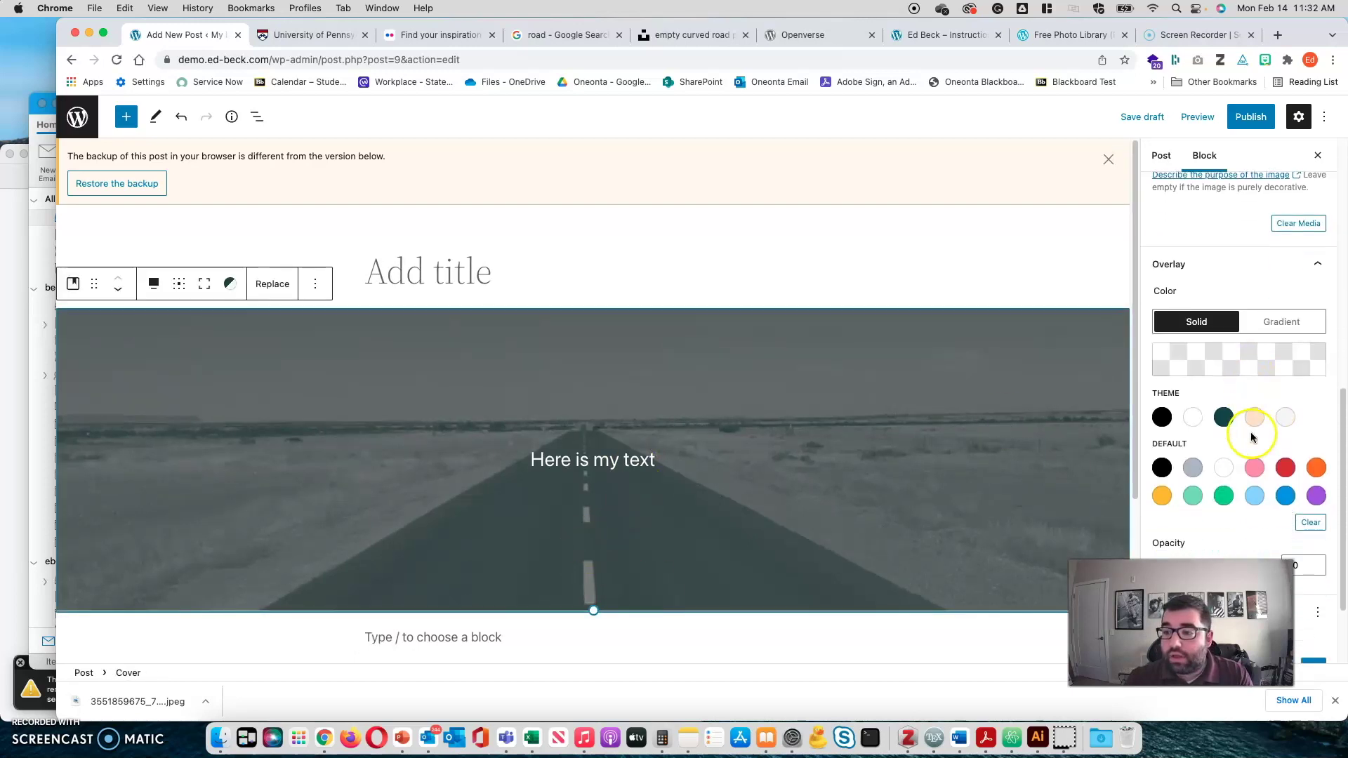
scroll(1250, 439, "down", 2)
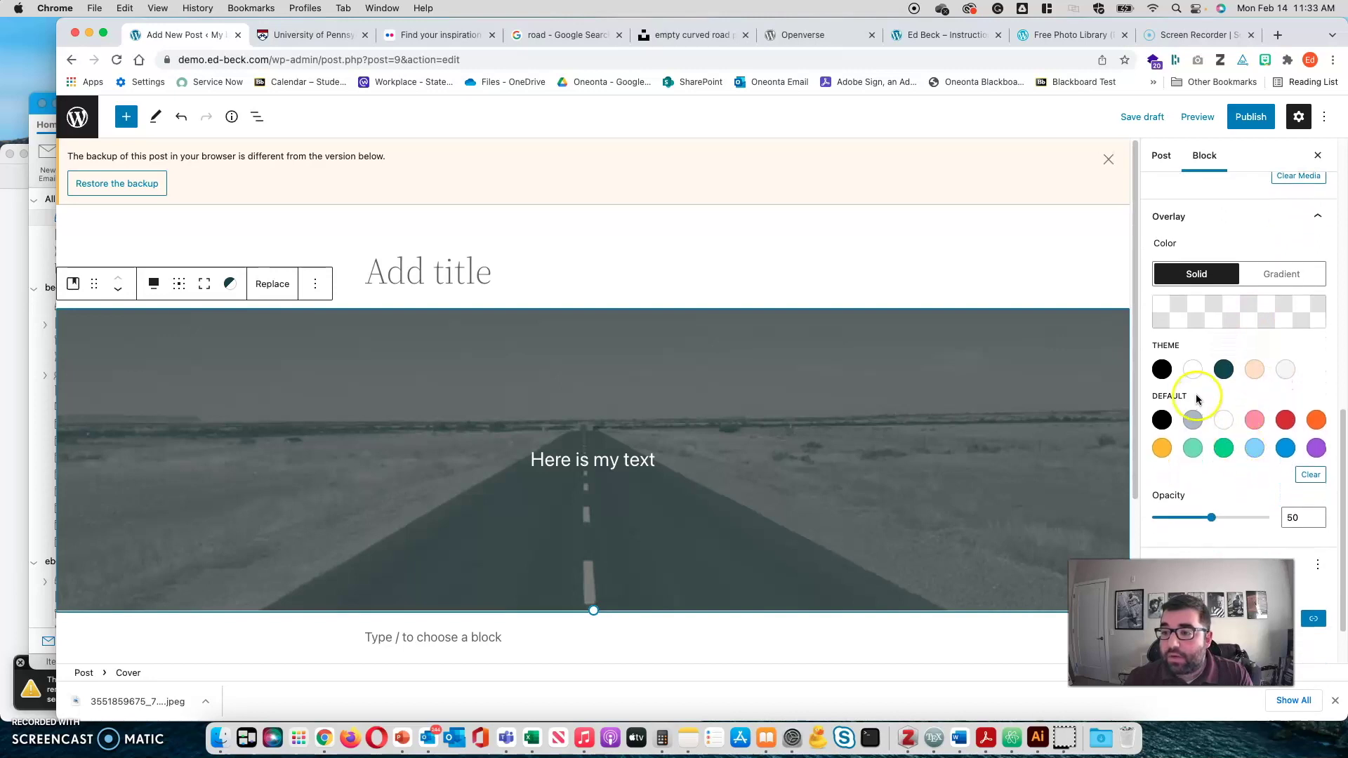
mouse_move(1212, 518)
left_mouse_down()
mouse_move(1257, 519)
mouse_move(1162, 522)
mouse_move(1254, 526)
mouse_move(1223, 526)
mouse_move(1234, 524)
left_mouse_up()
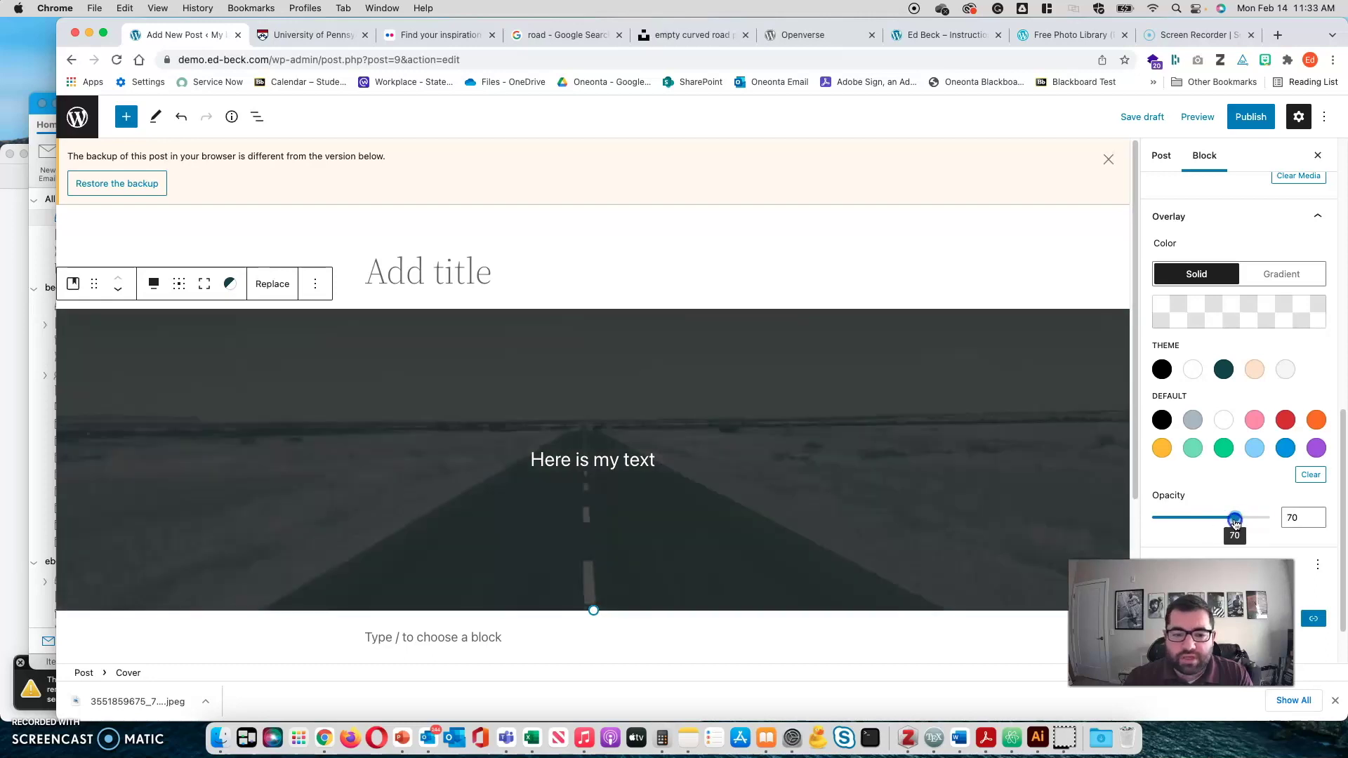
scroll(1152, 487, "down", 1)
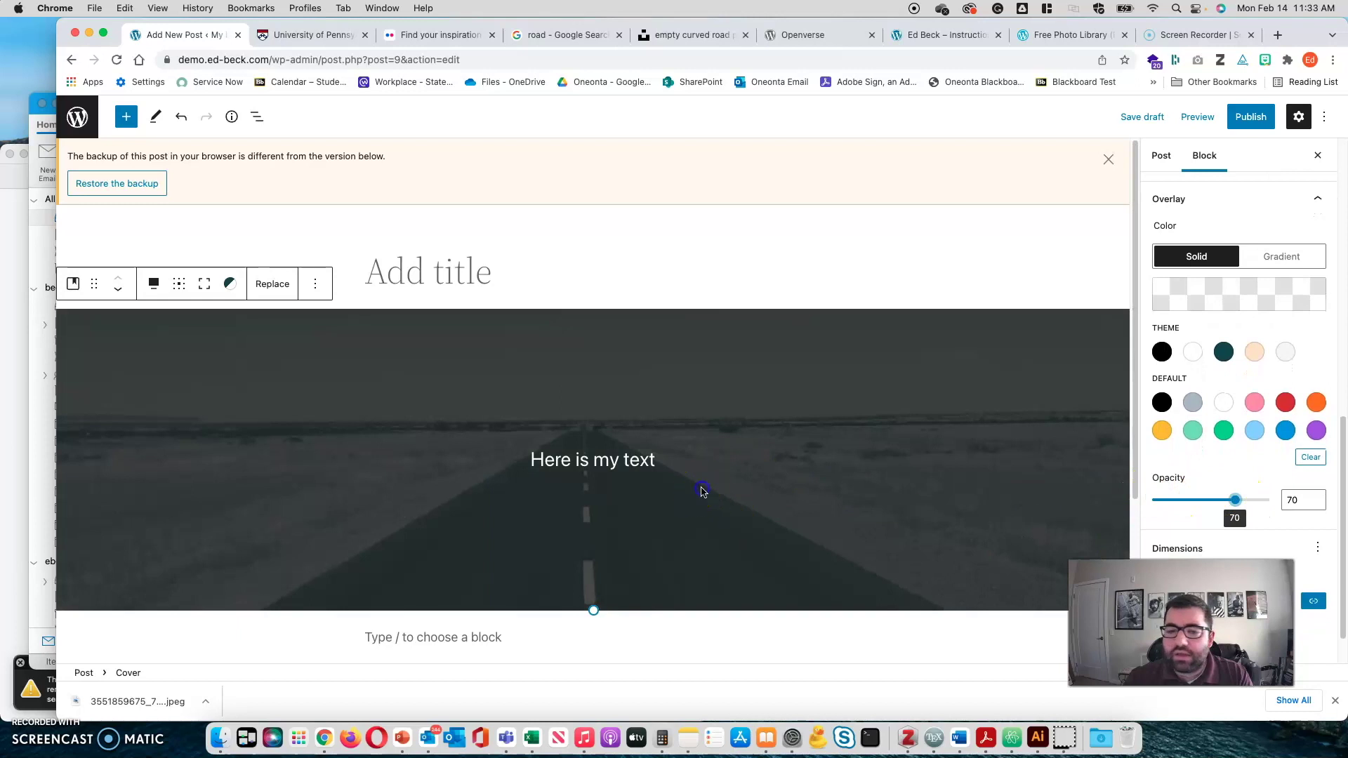
- Reopen the Cover block's duotone settings to review the applied colours
left_click(229, 283)
left_click(267, 433)
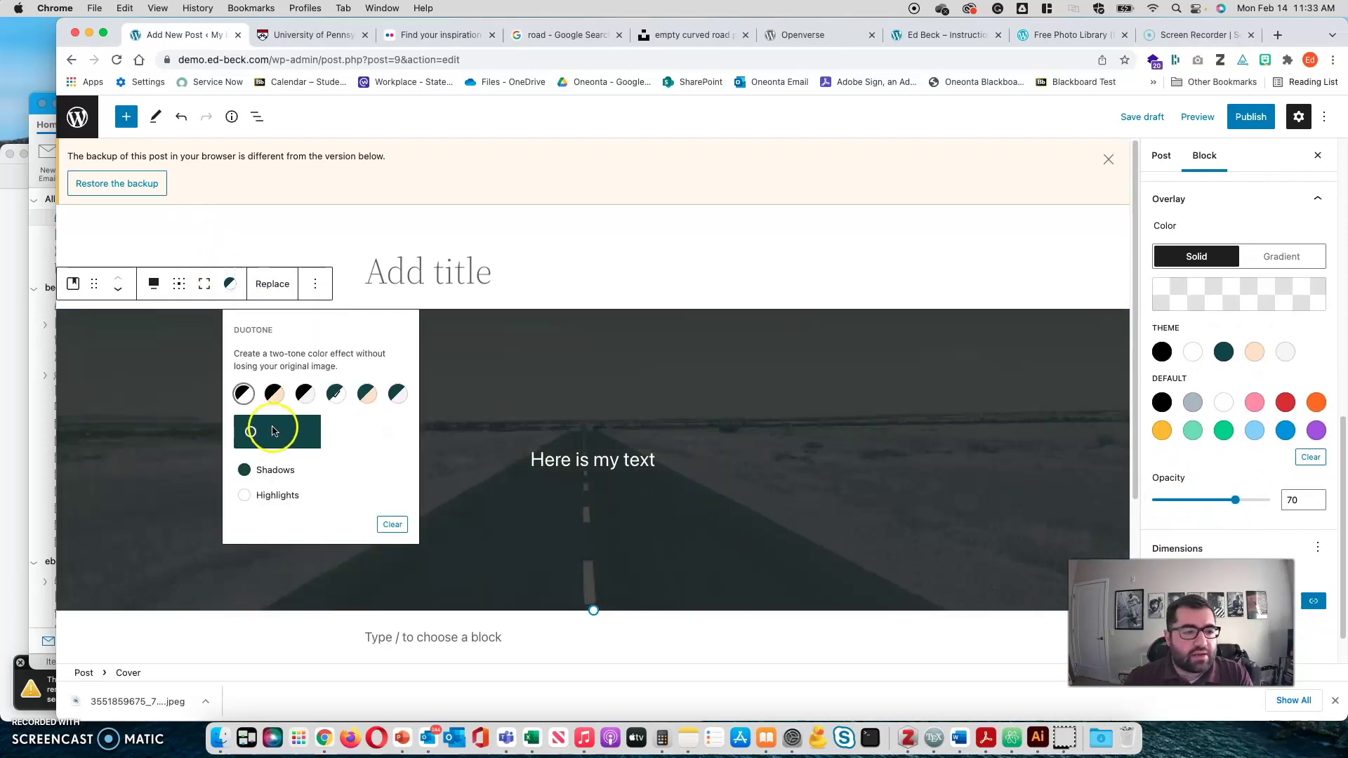
left_click(478, 486)
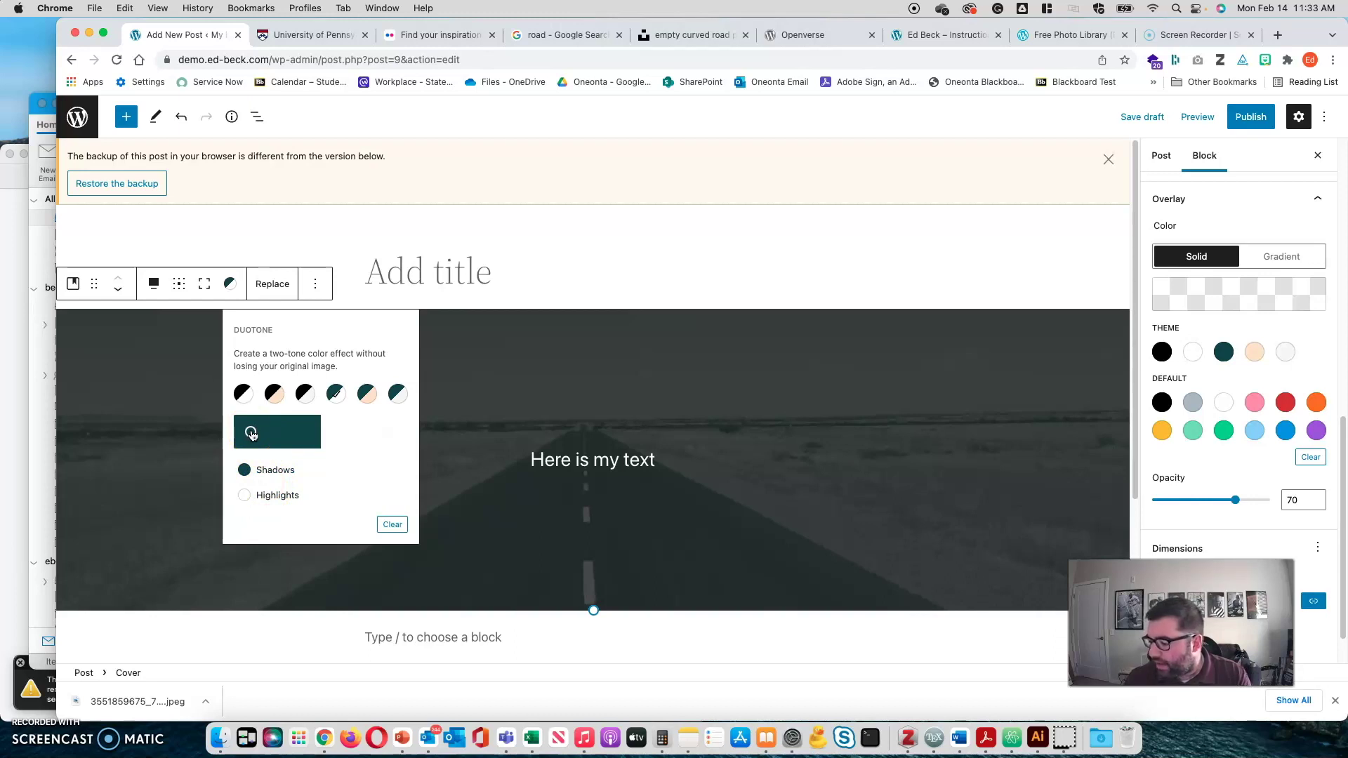
- Leave the post editor for the posts list and open the Site Editor for the My blog site
left_click(68, 128)
left_click(746, 287)
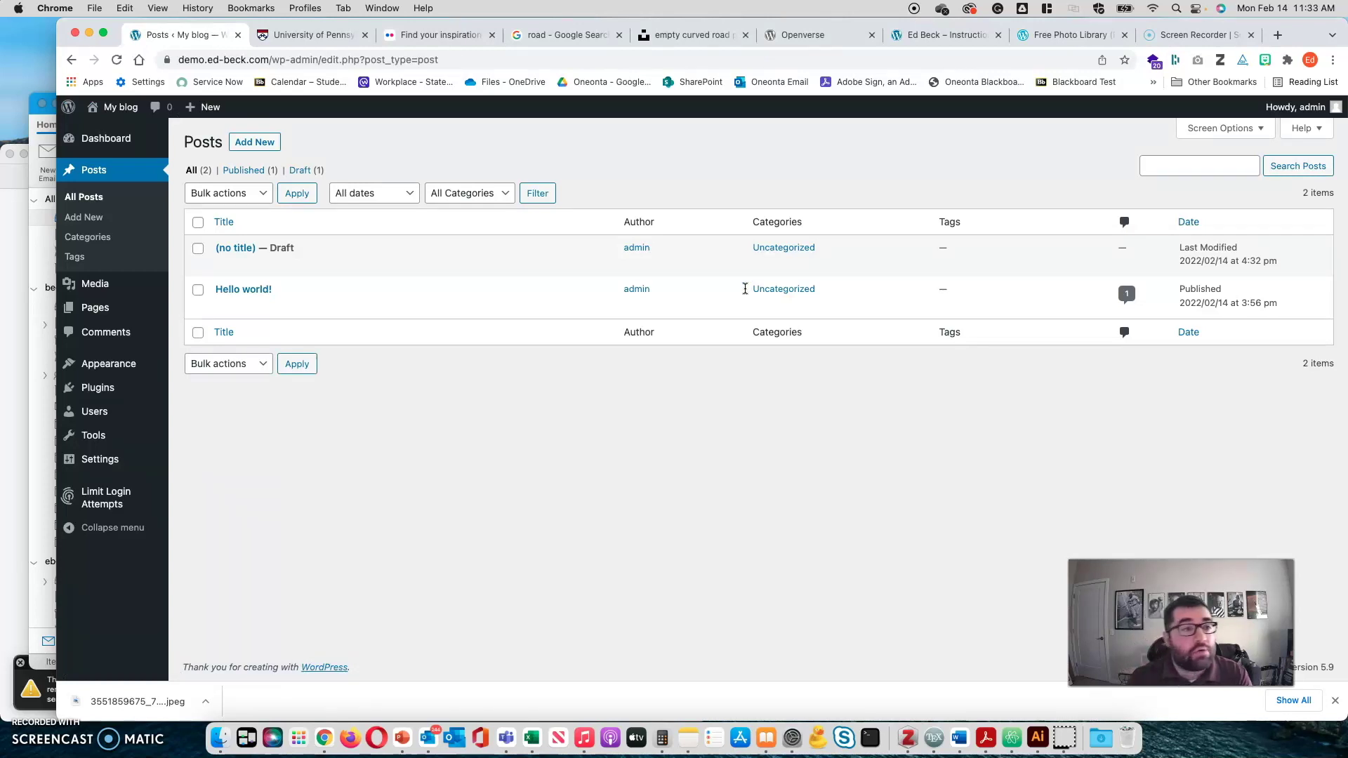
mouse_move(120, 107)
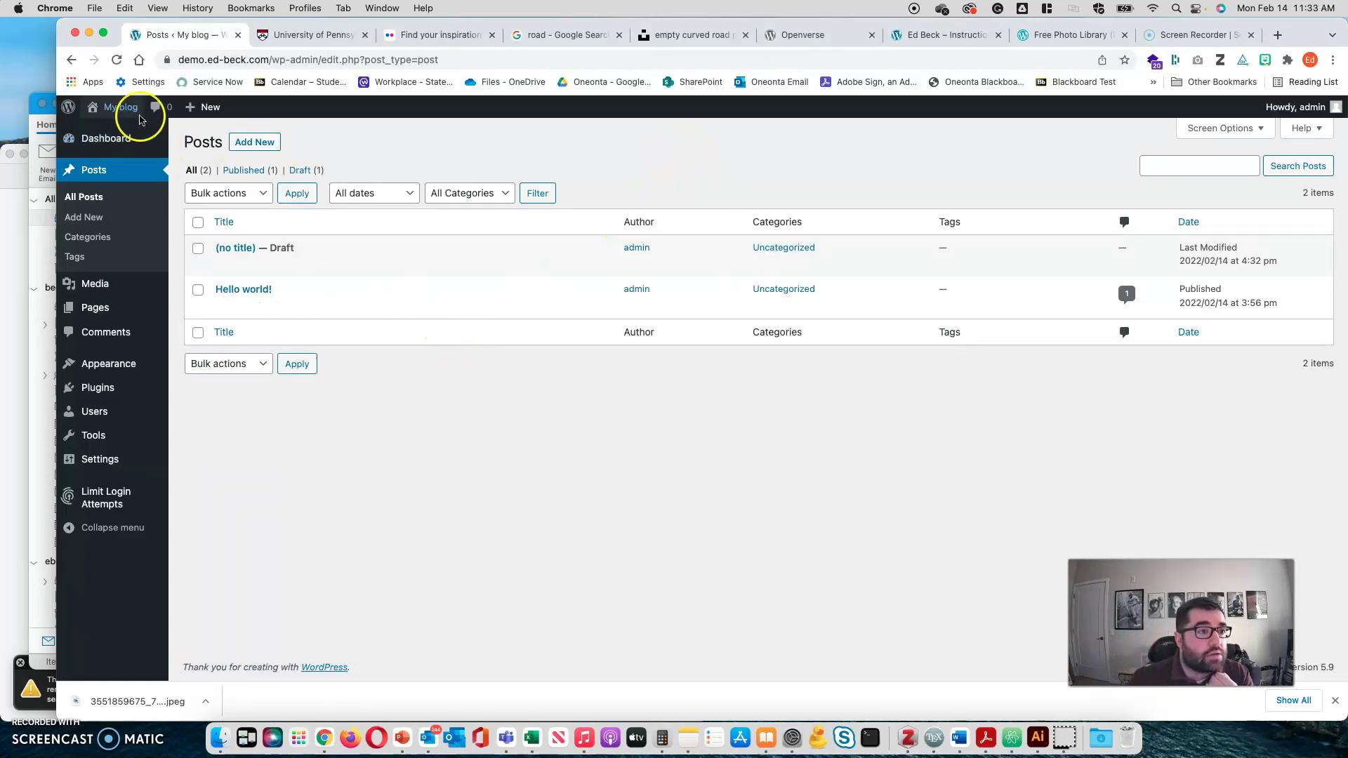
left_click(132, 129)
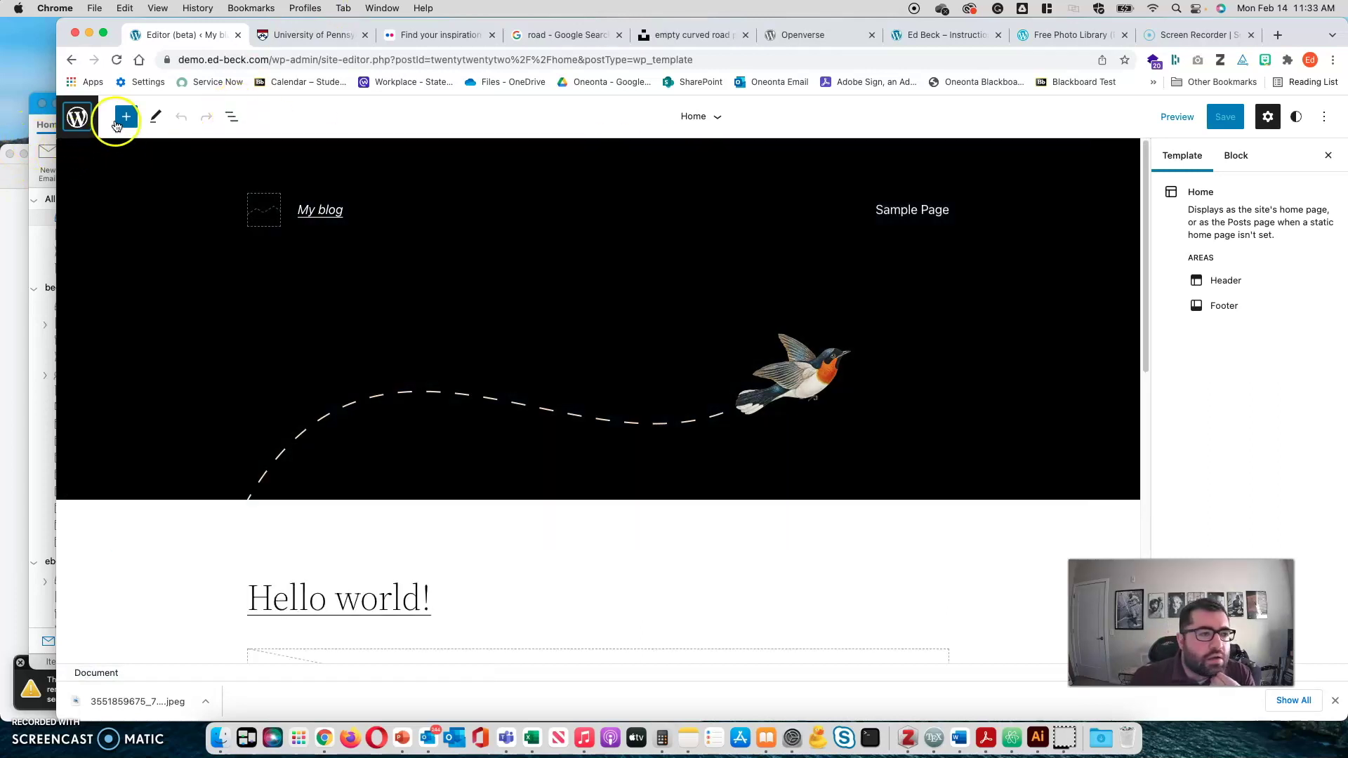
- Browse the site's templates and template parts, and open the Header (Dark, large) template part for editing
left_click_drag(679, 114, 698, 119)
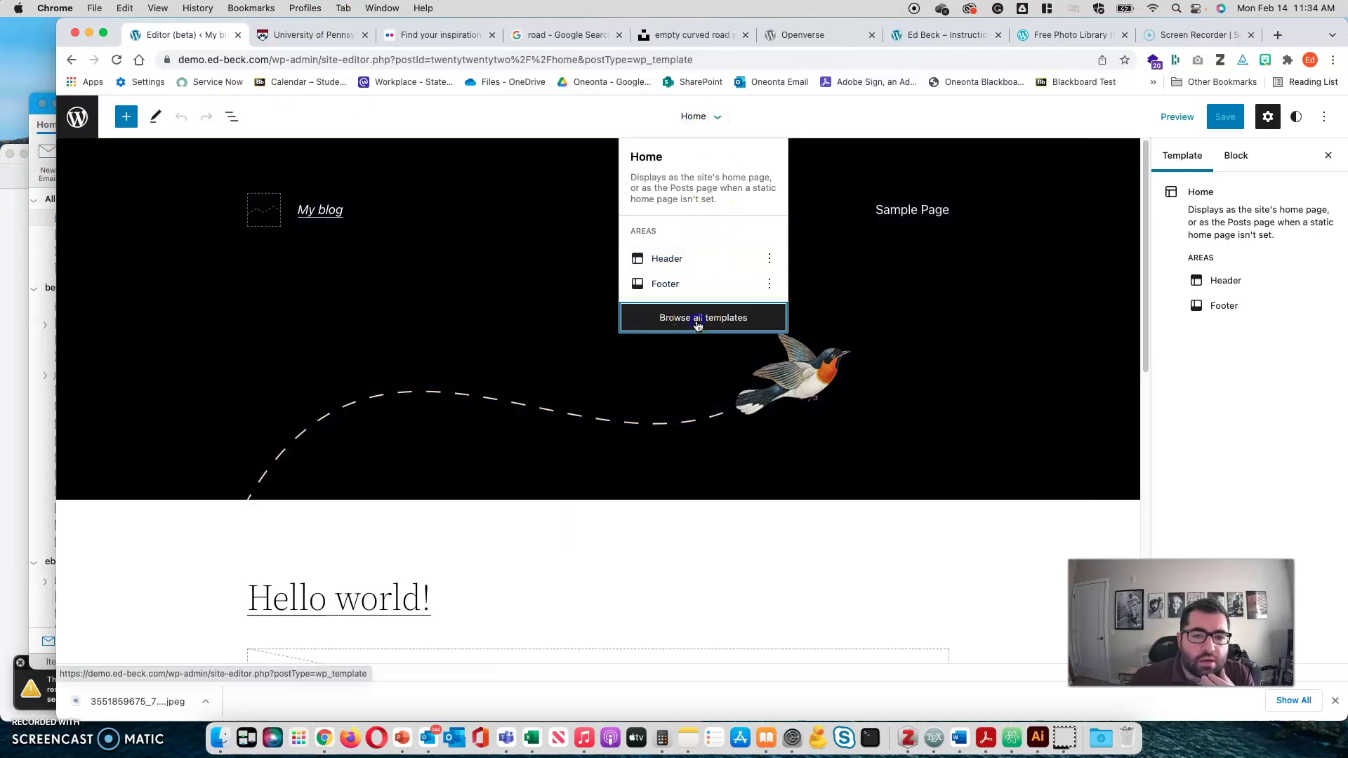
left_click(697, 324)
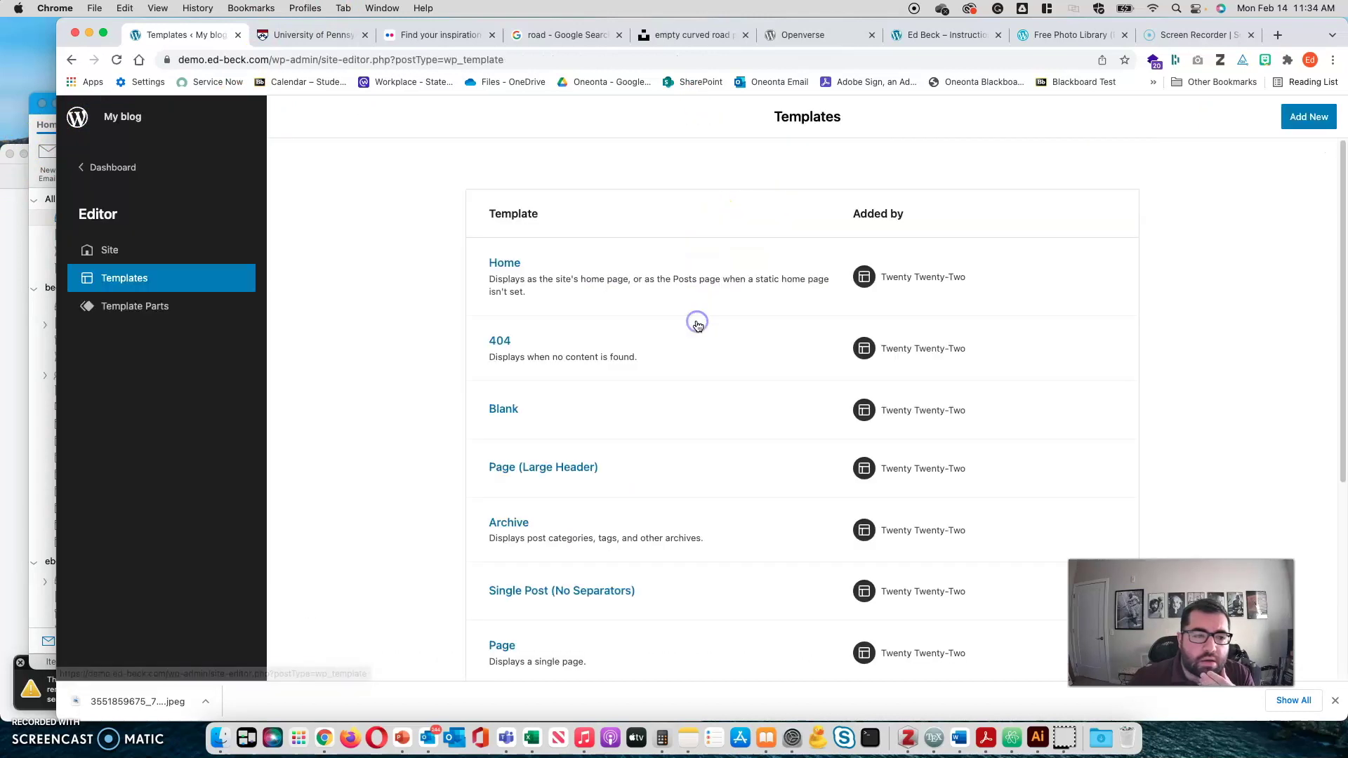
left_click(128, 315)
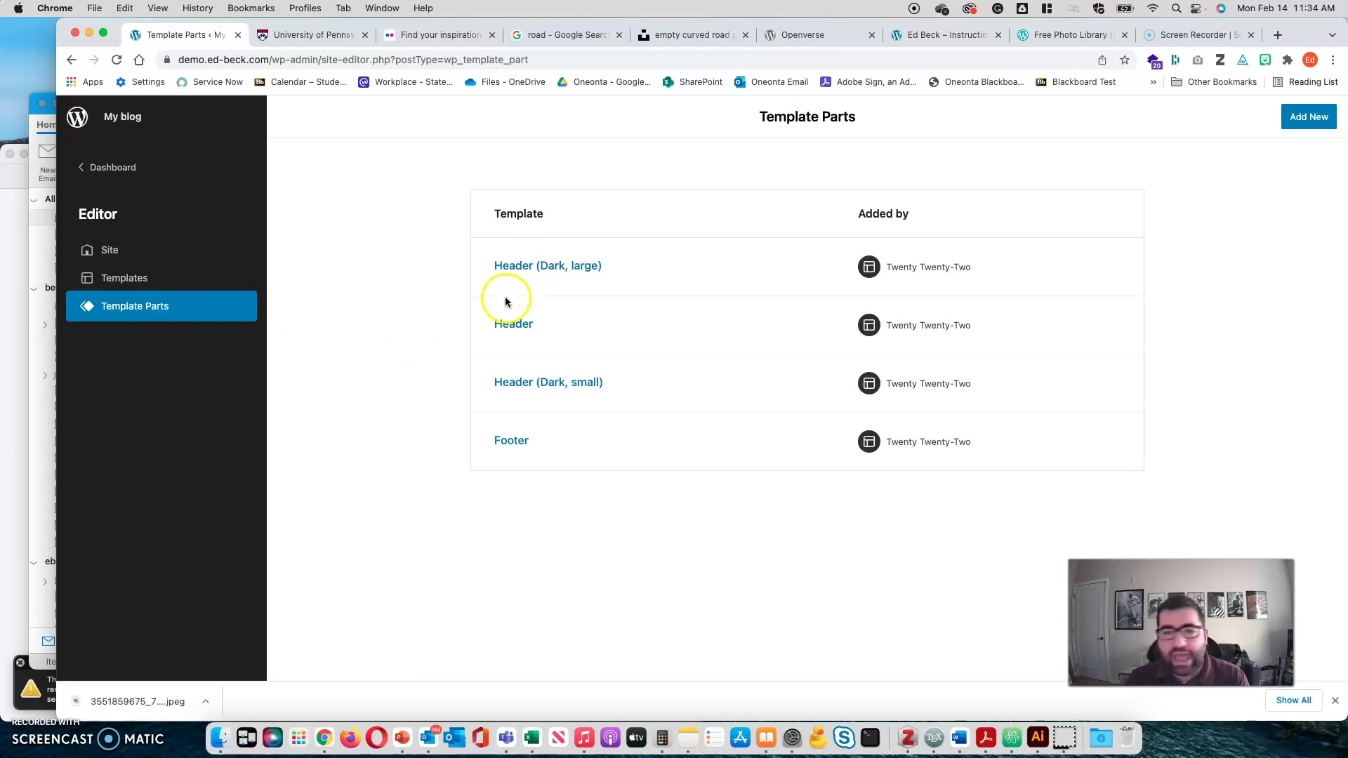
left_click(505, 265)
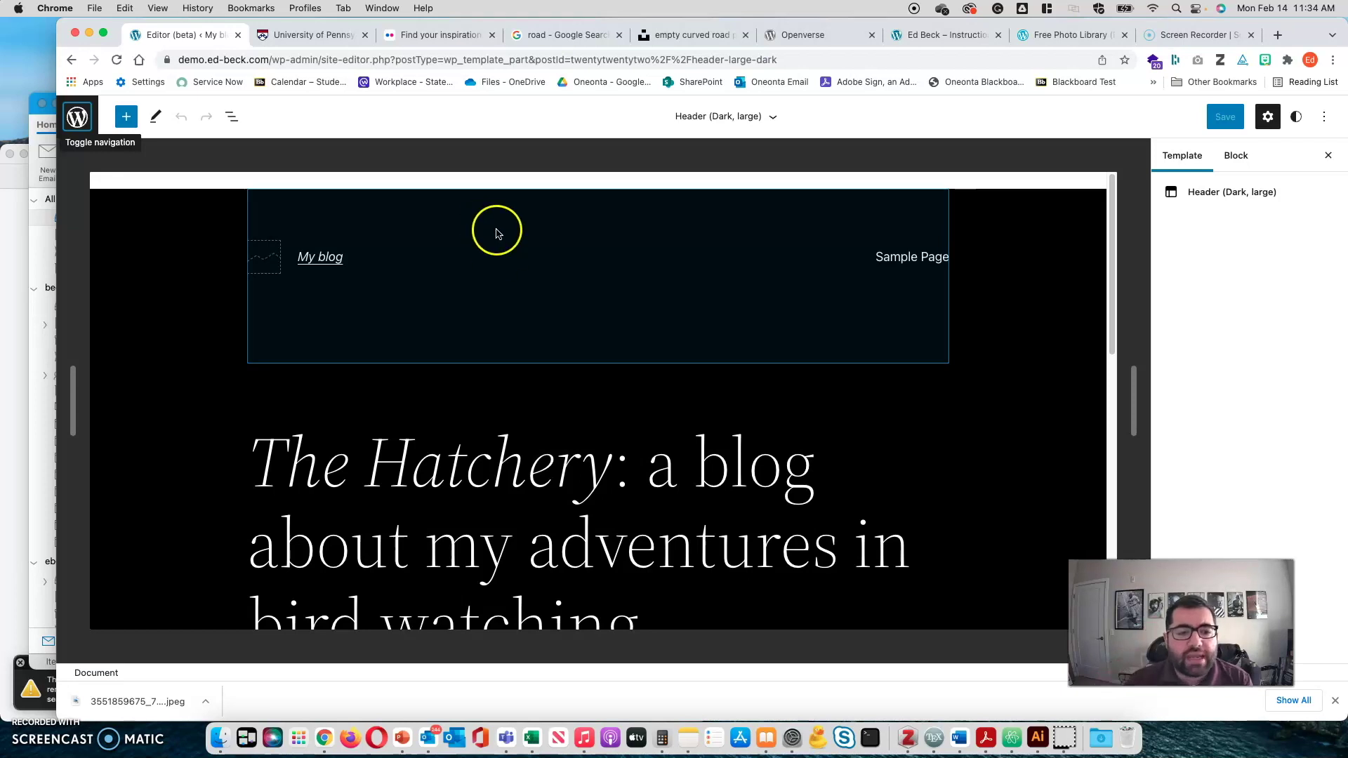
- Remove the flying bird image block from the header template part
scroll(496, 228, "down", 6)
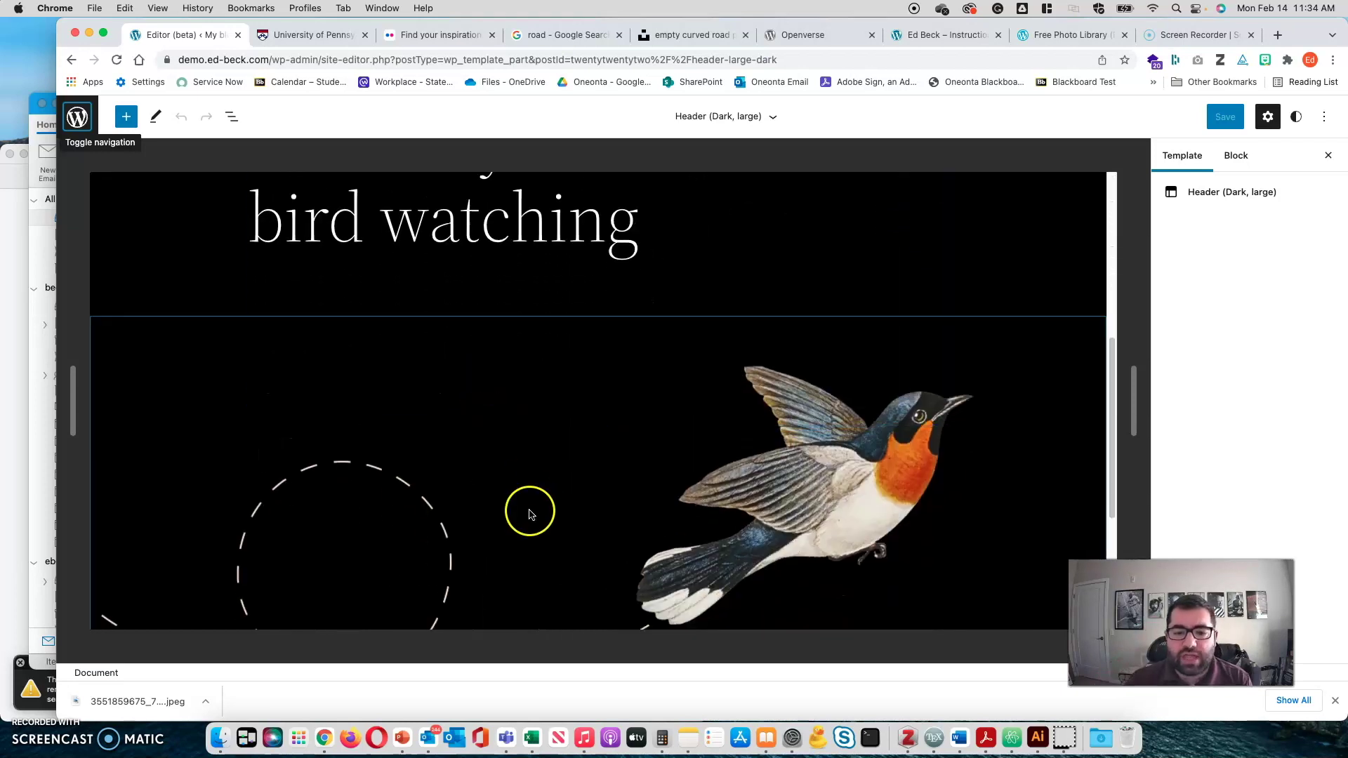
scroll(530, 511, "down", 4)
scroll(529, 511, "up", 8)
scroll(529, 513, "up", 2)
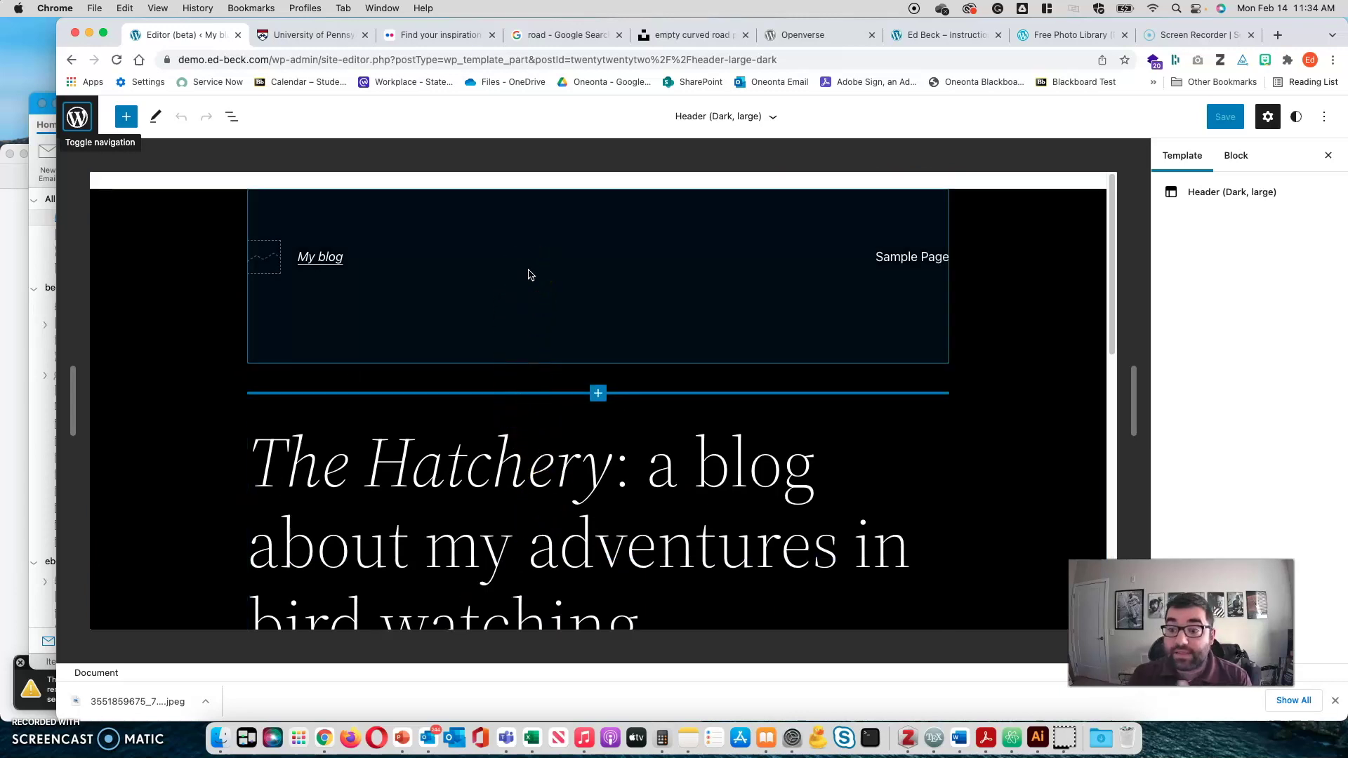
scroll(522, 477, "down", 5)
left_click(537, 455)
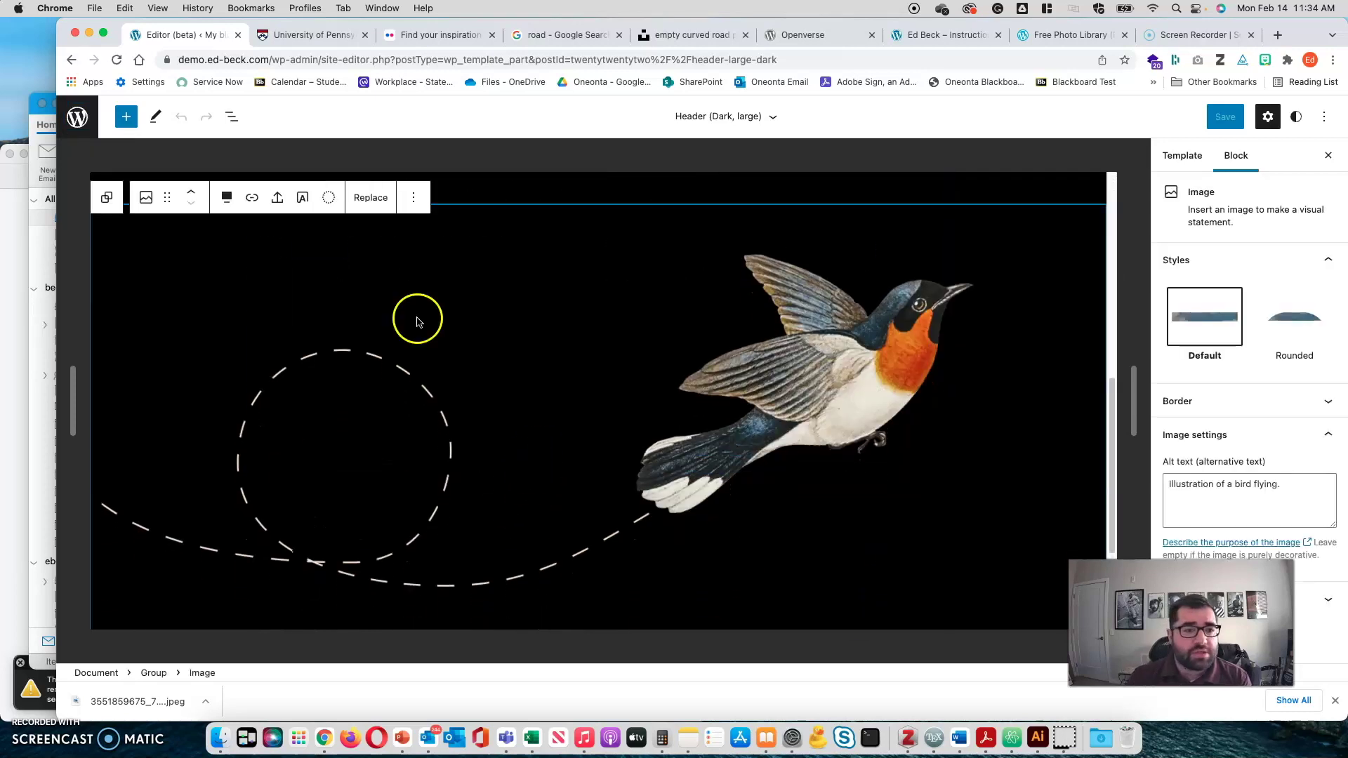
left_click(413, 199)
left_click(460, 517)
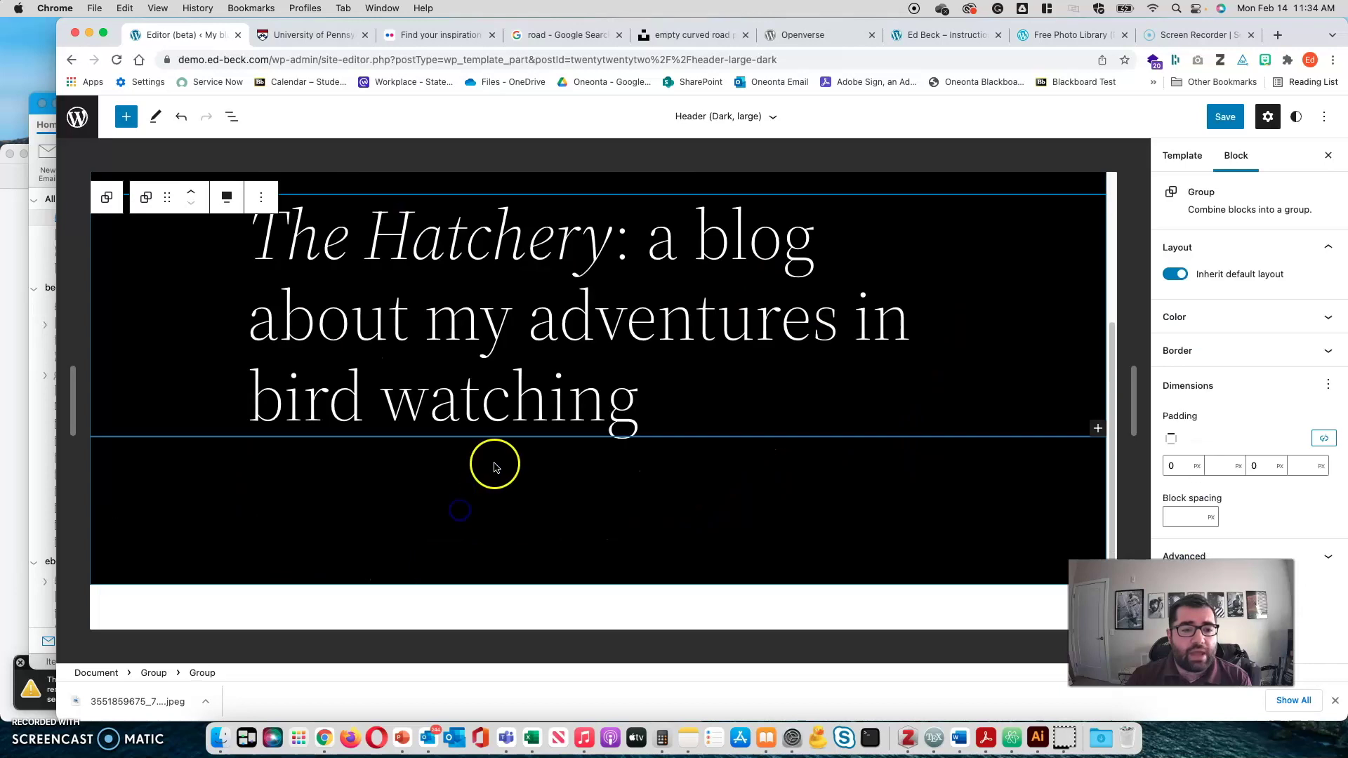
- Remove the group containing the "The Hatchery" heading from the header
scroll(494, 461, "up", 2)
left_click(644, 400)
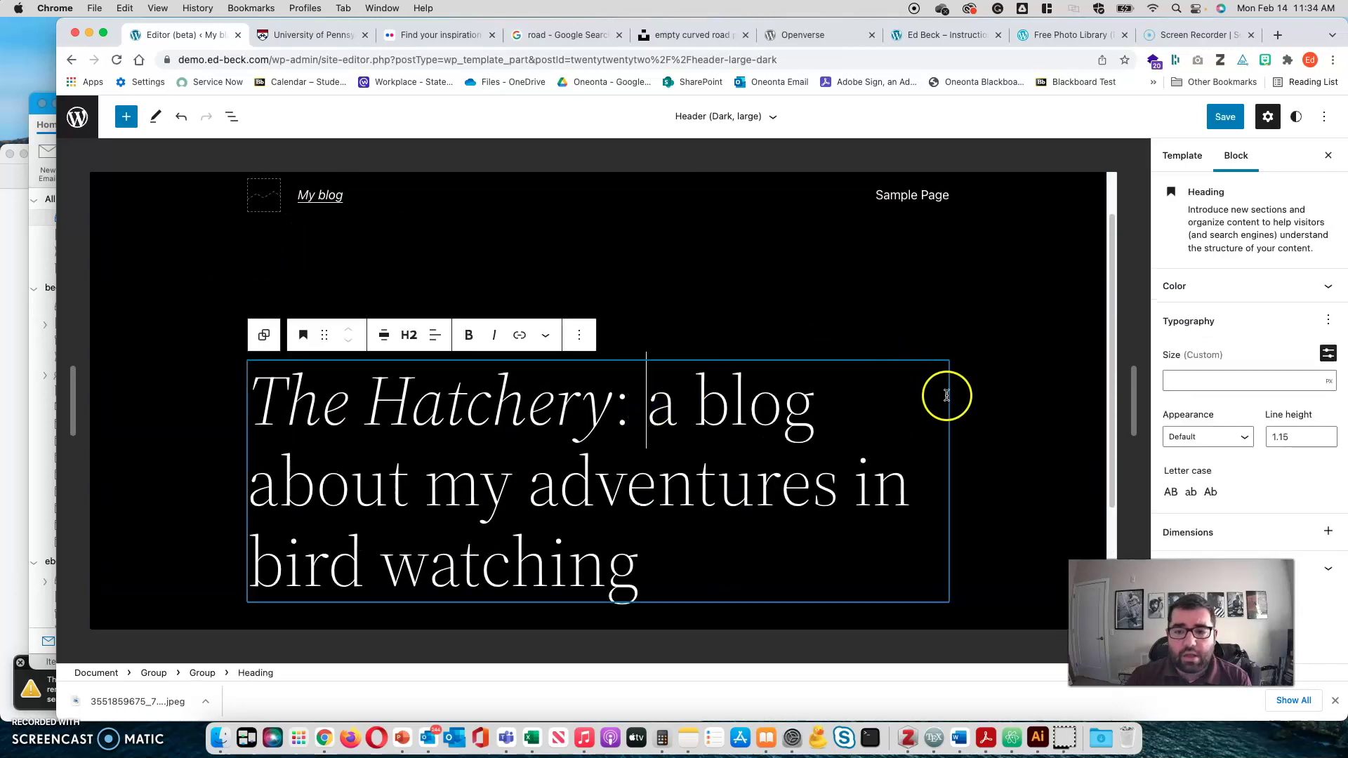
left_click(1010, 391)
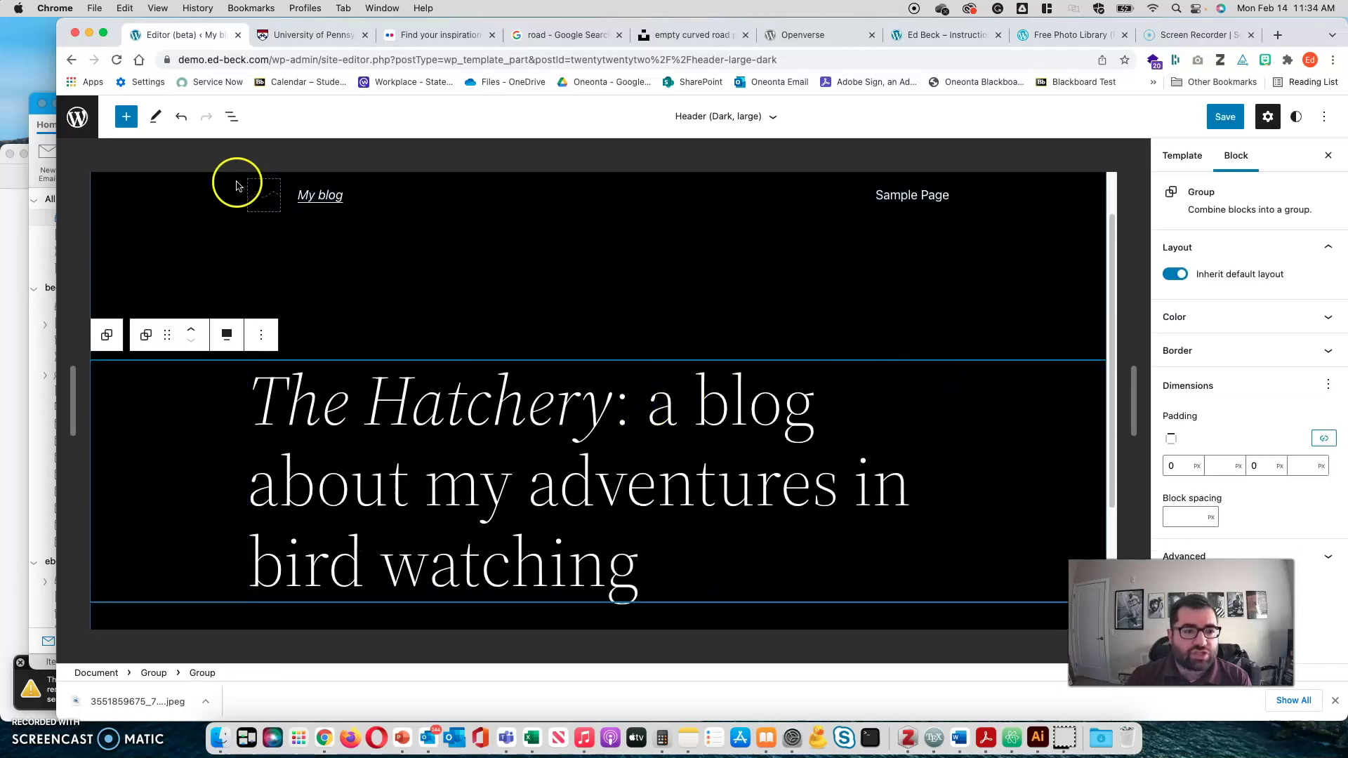
left_click(261, 335)
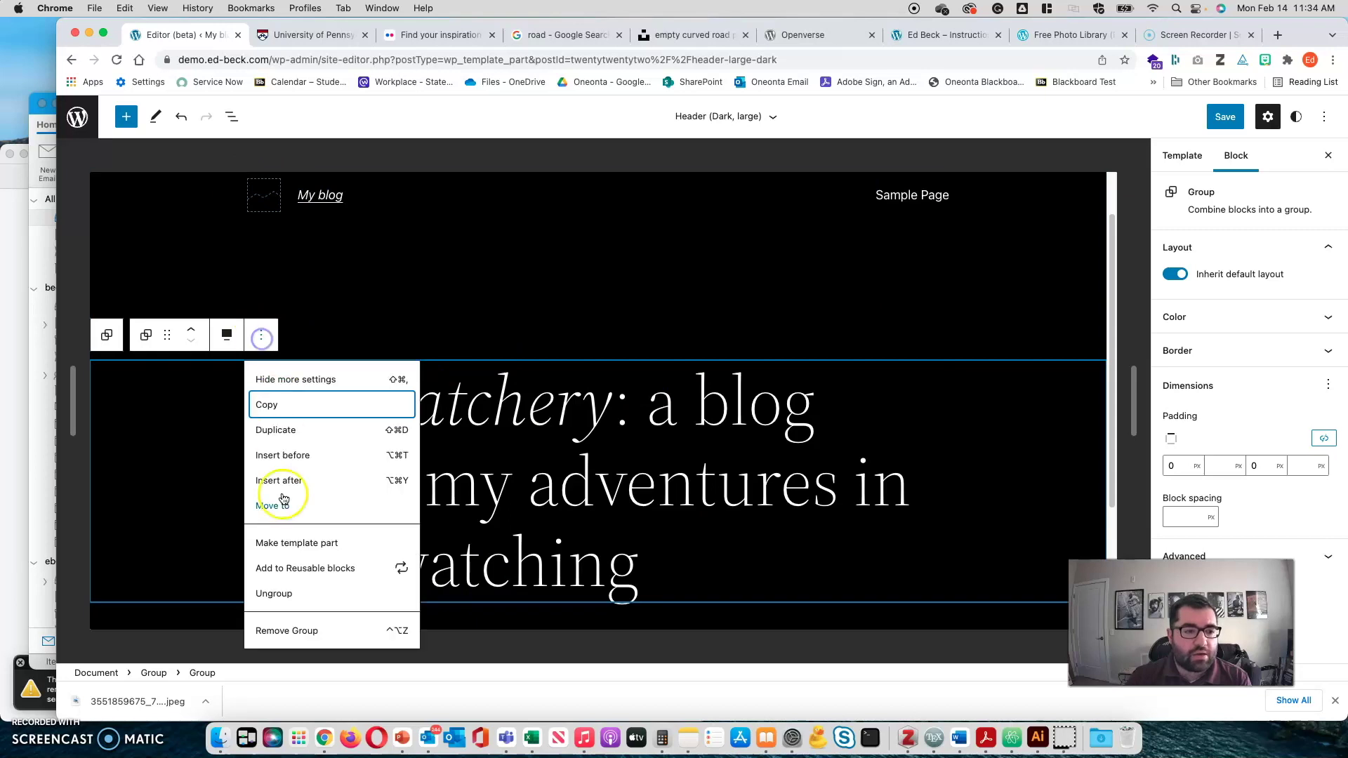
left_click(291, 630)
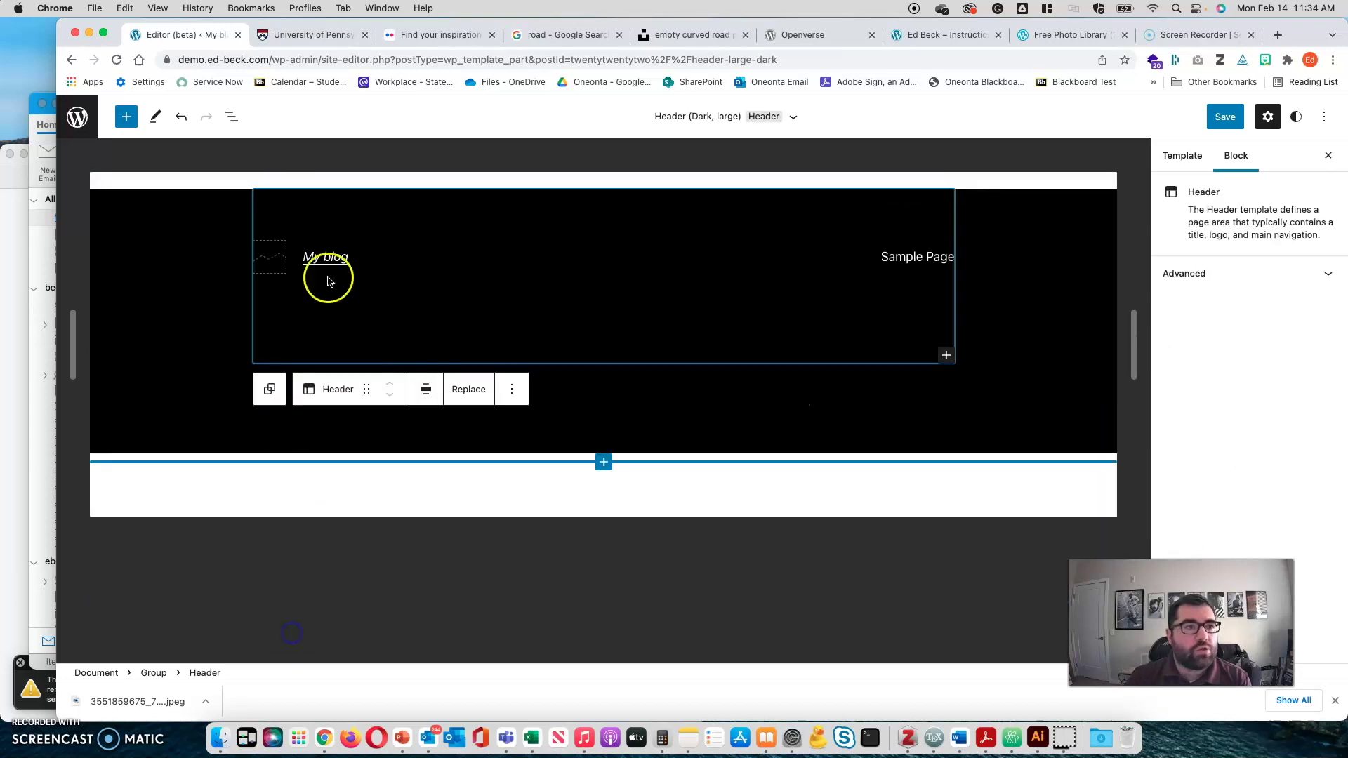
- Look at the University of Pennsylvania homepage header as a reference, and return to the Site Editor
left_click(316, 38)
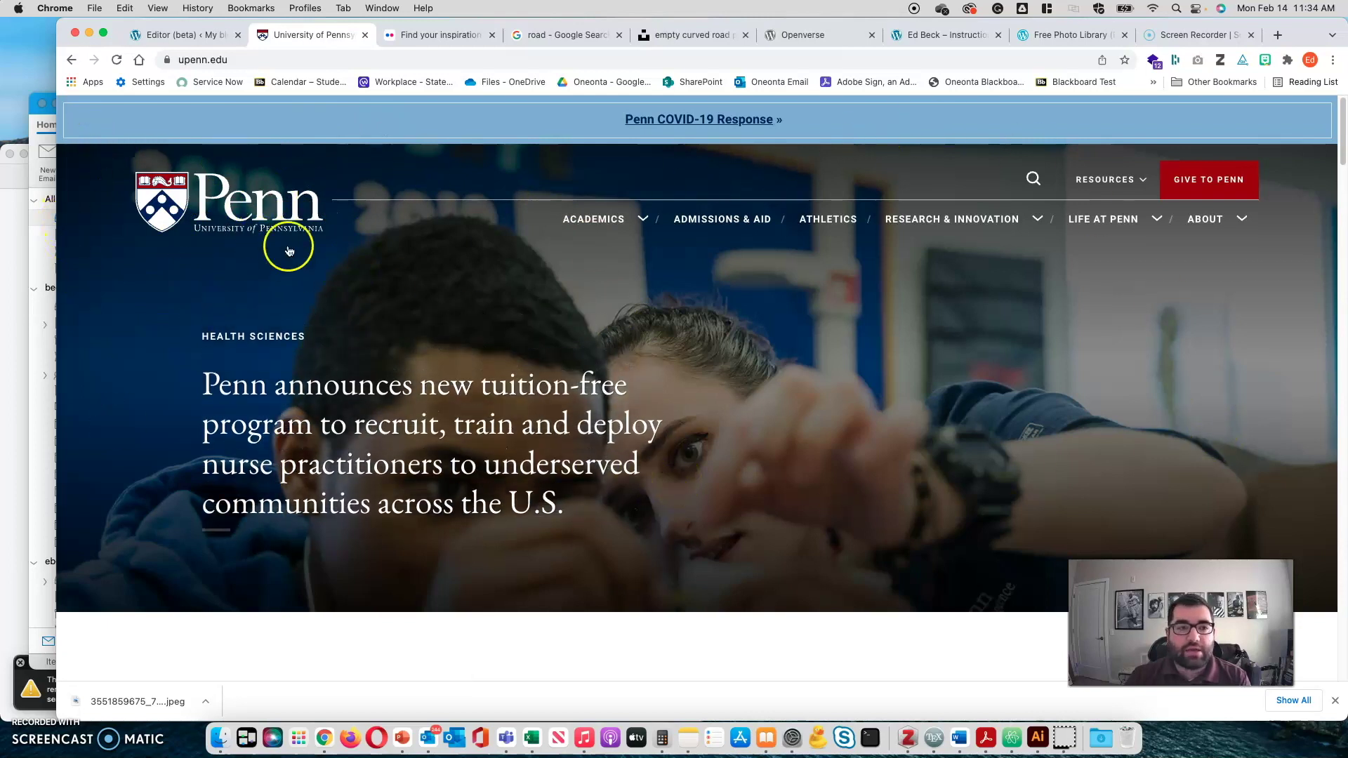
left_click(178, 36)
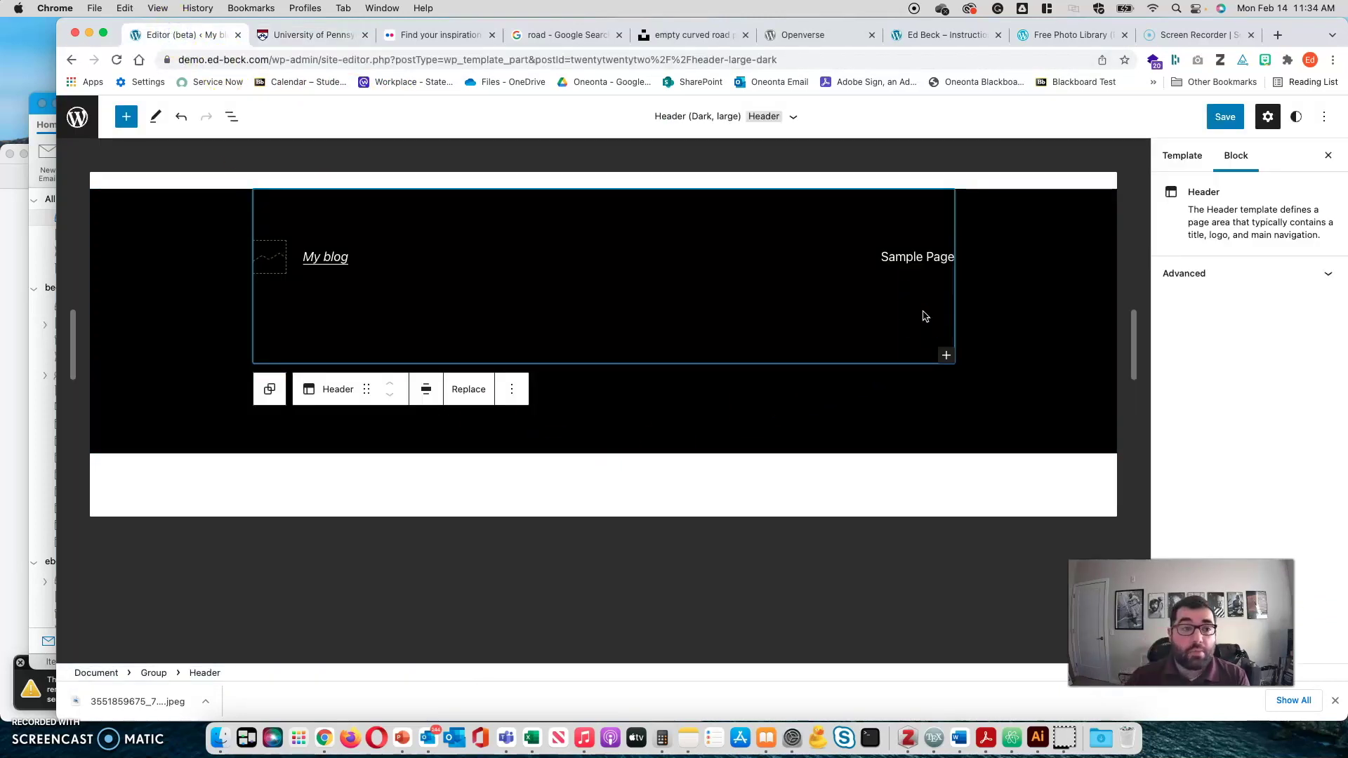
- Insert a Cover block before the Group nested inside the Header block
left_click(227, 120)
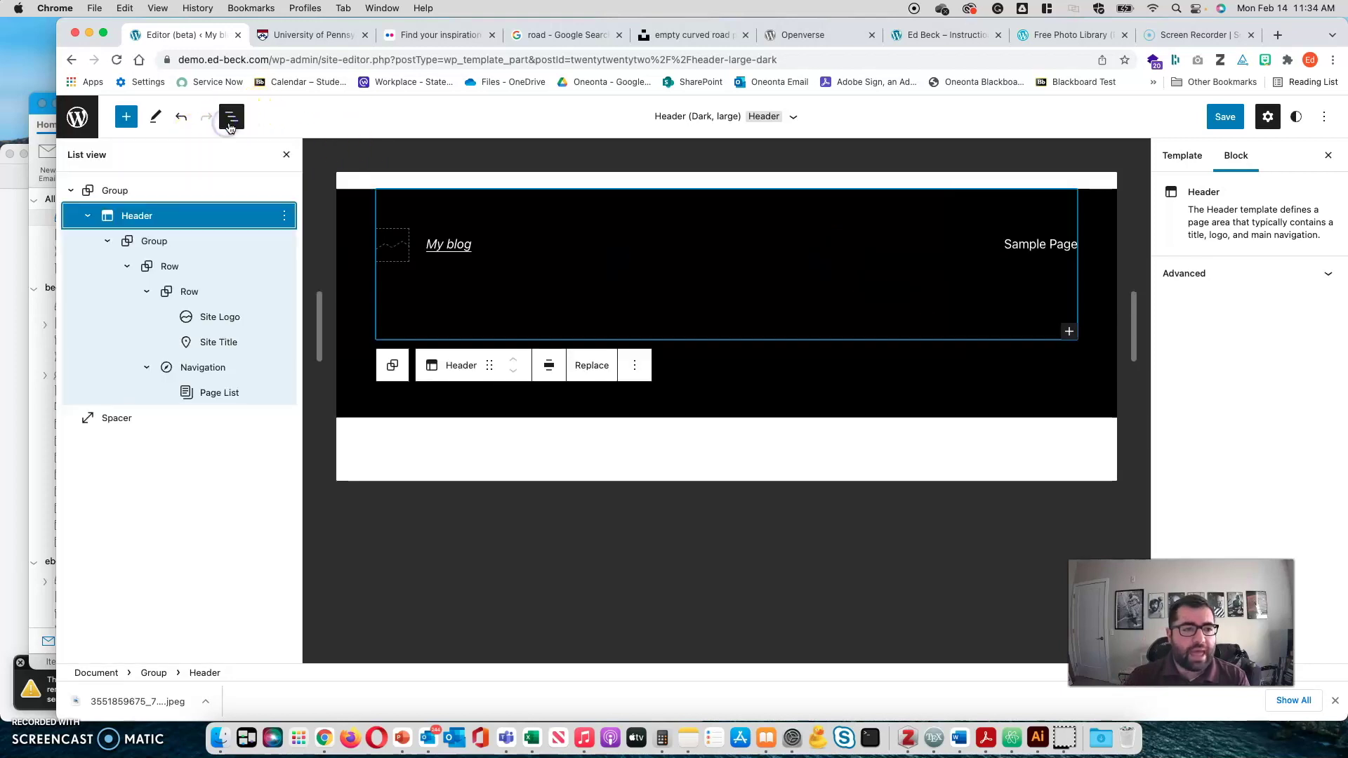
left_click(199, 242)
left_click(284, 240)
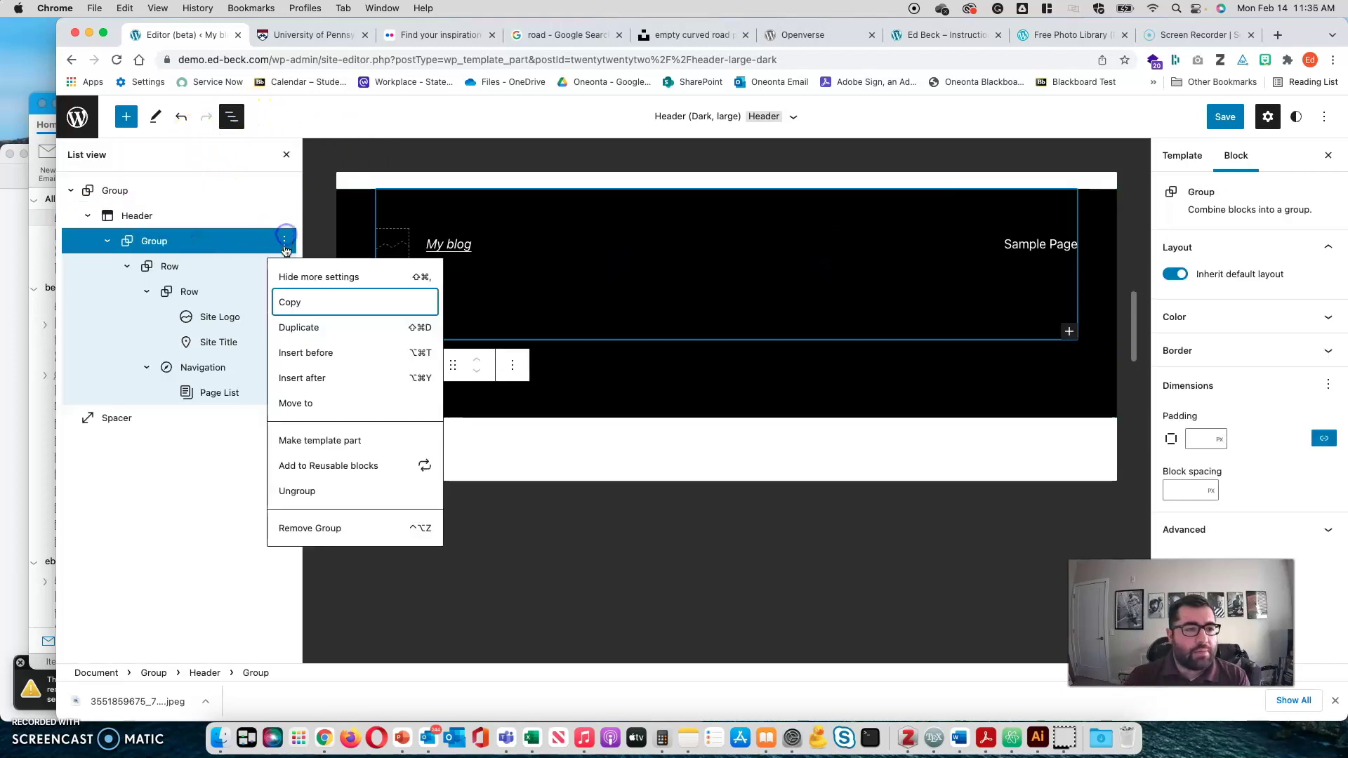
left_click(330, 355)
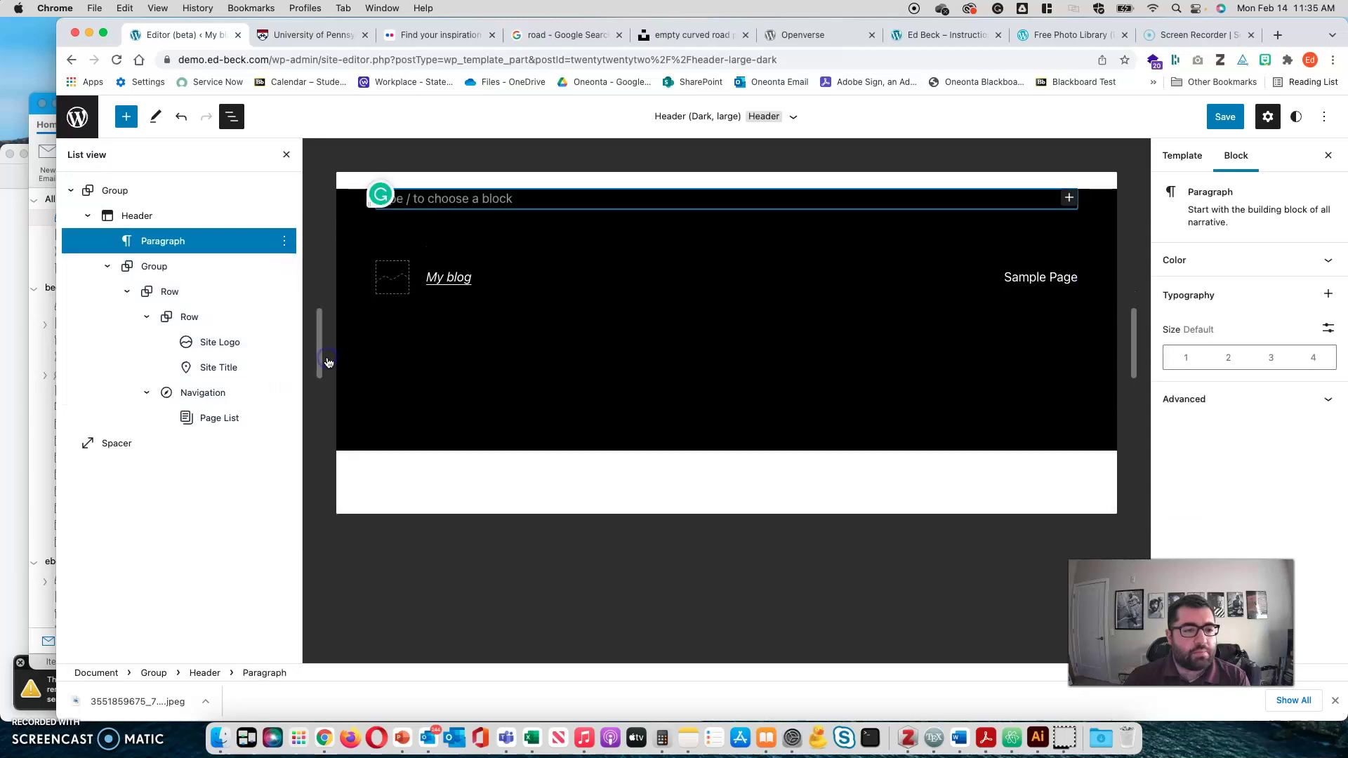
type("/cover")
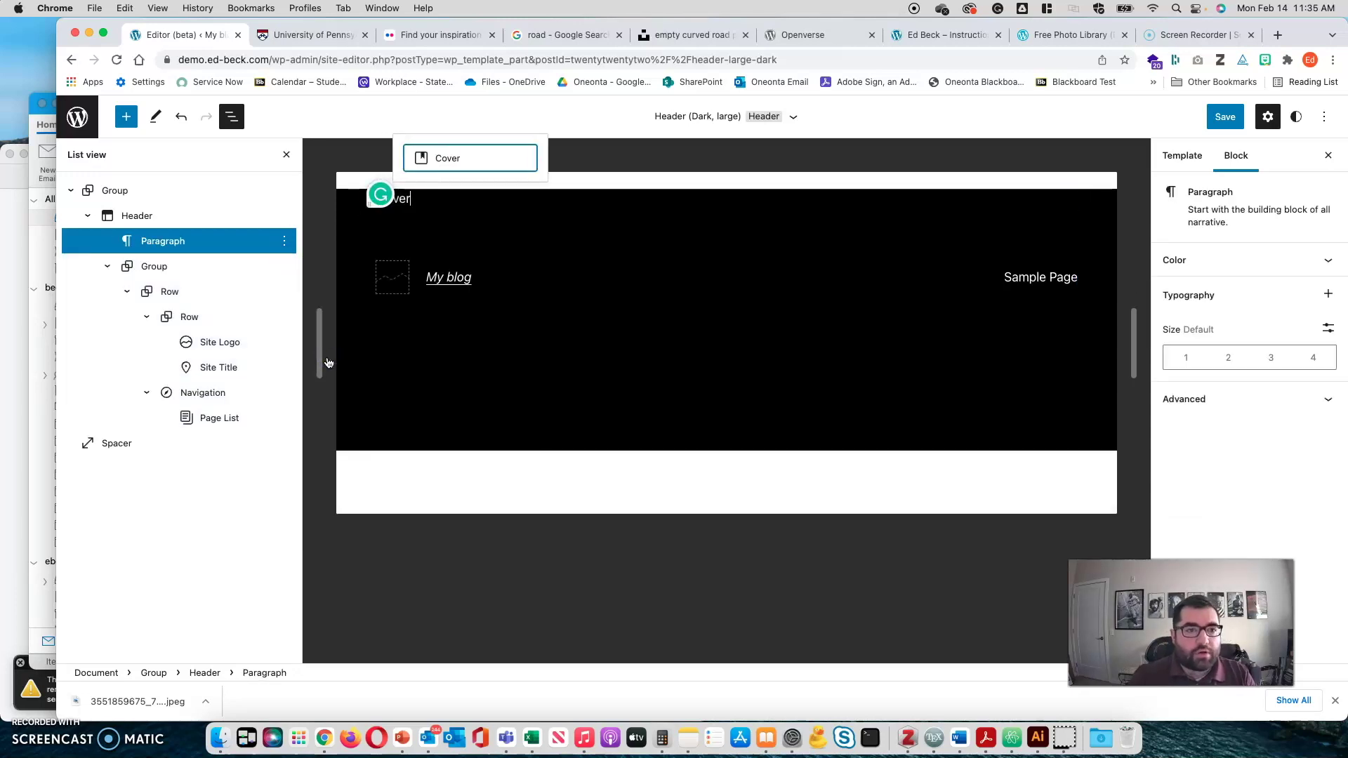
left_click(447, 158)
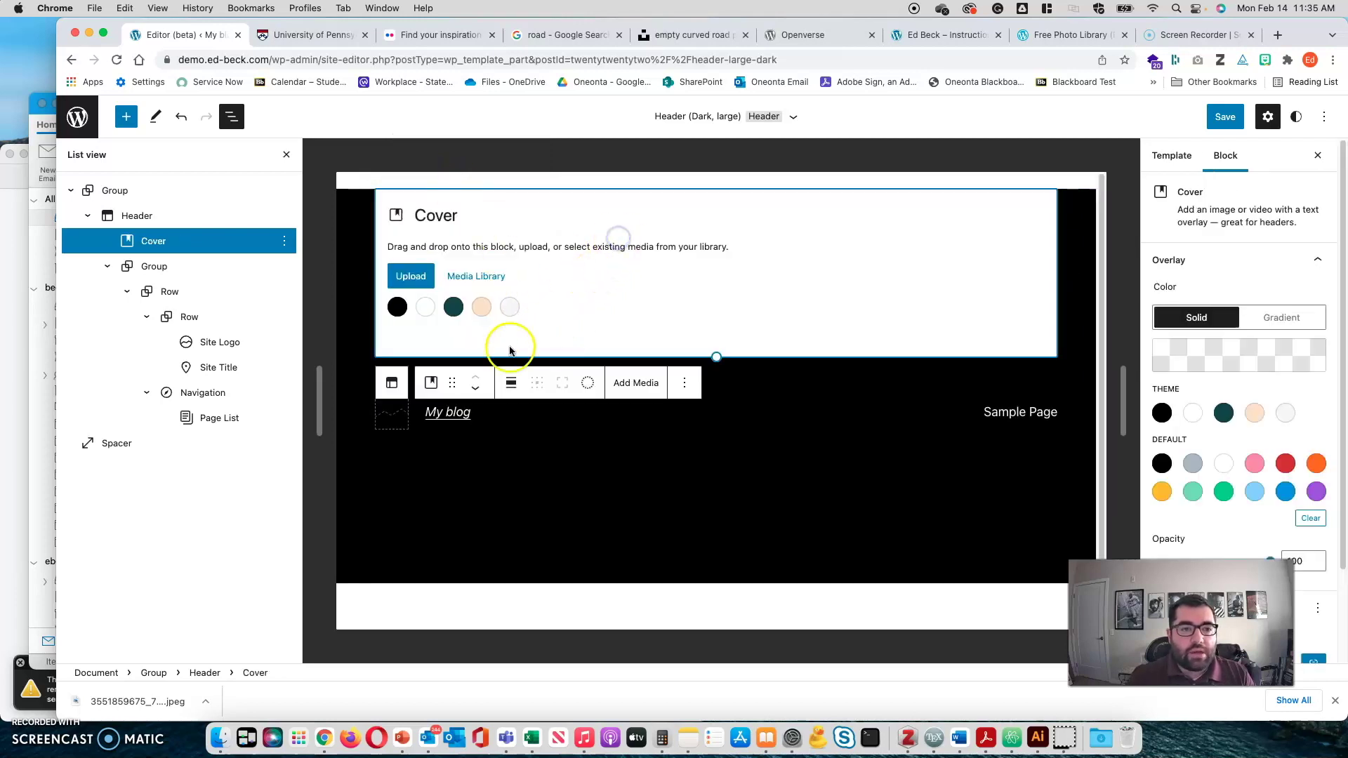
- Set the road photo from the media library as the Cover block's background
left_click(511, 382)
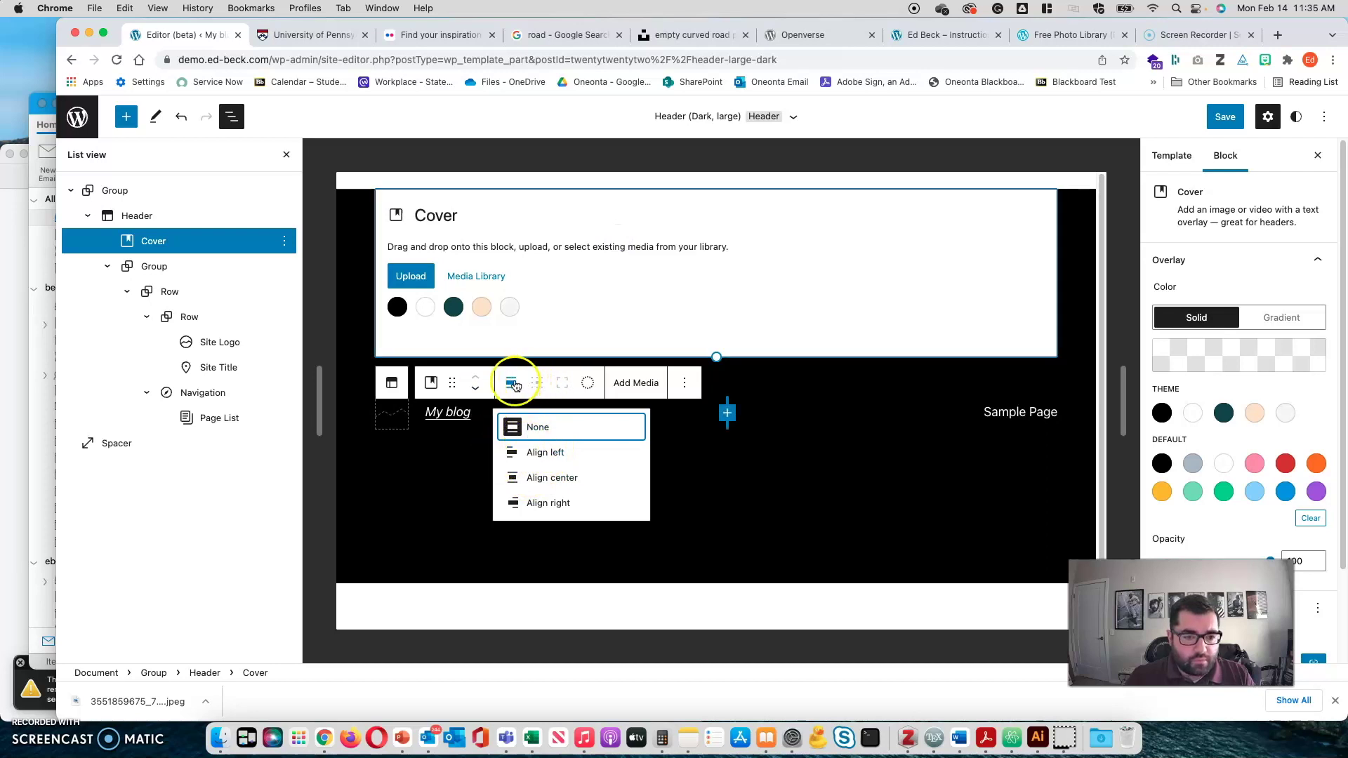
left_click(559, 383)
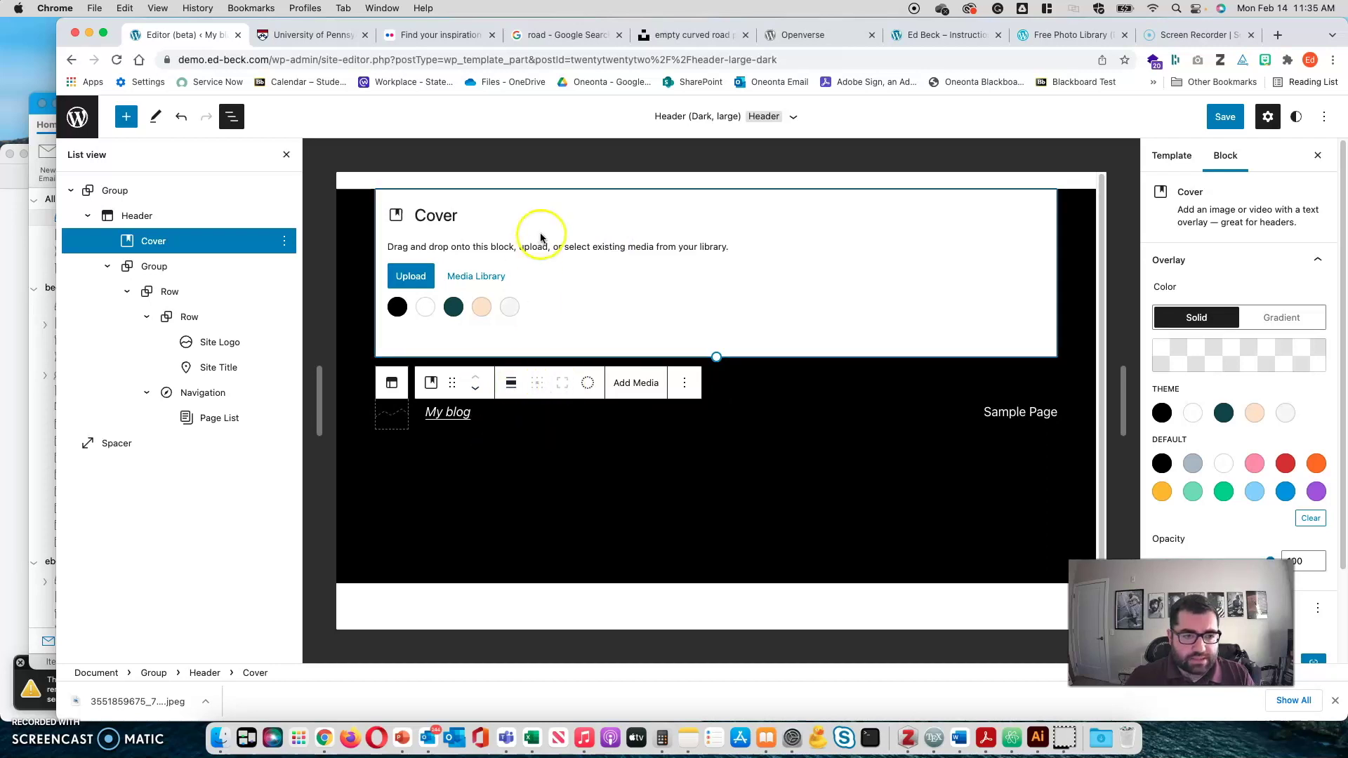
left_click(505, 277)
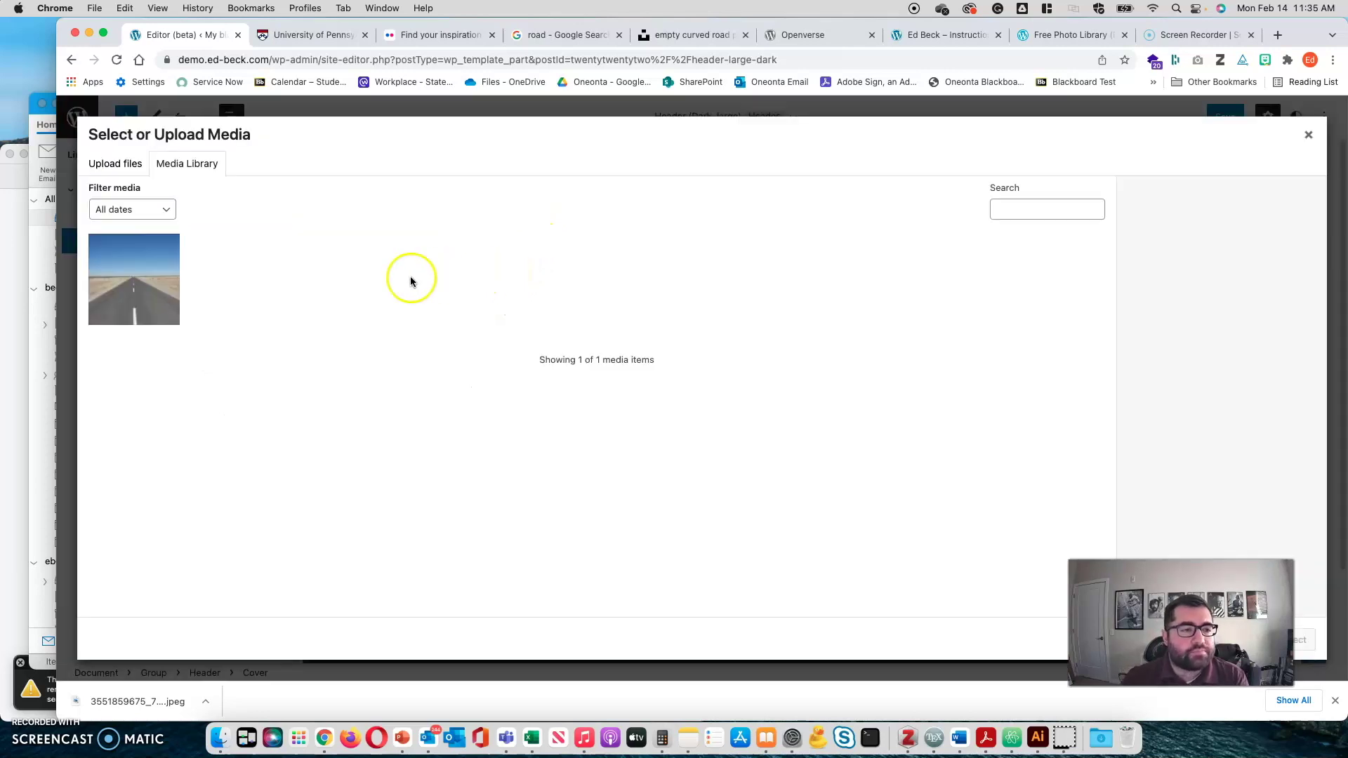
left_click(142, 291)
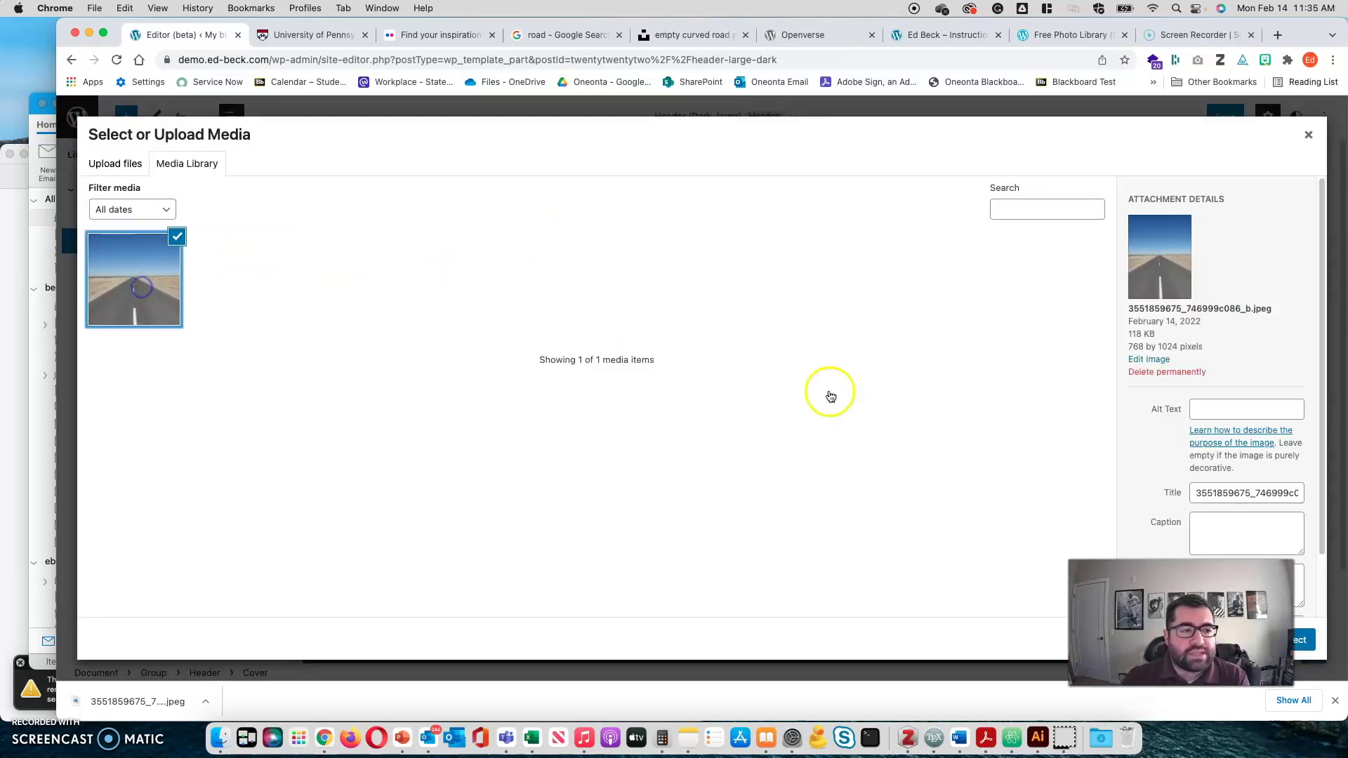
left_click(1305, 640)
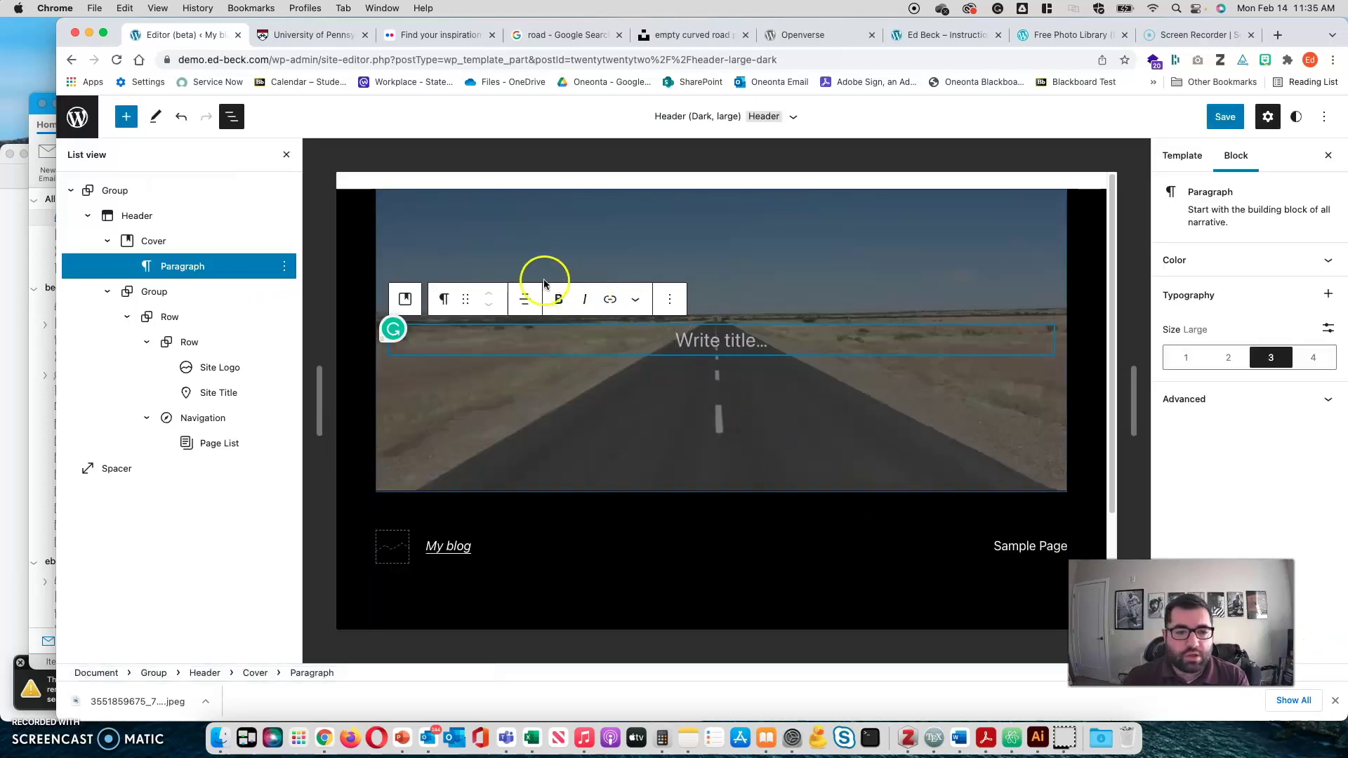
- Select the Cover block and examine its alignment options
left_click(241, 242)
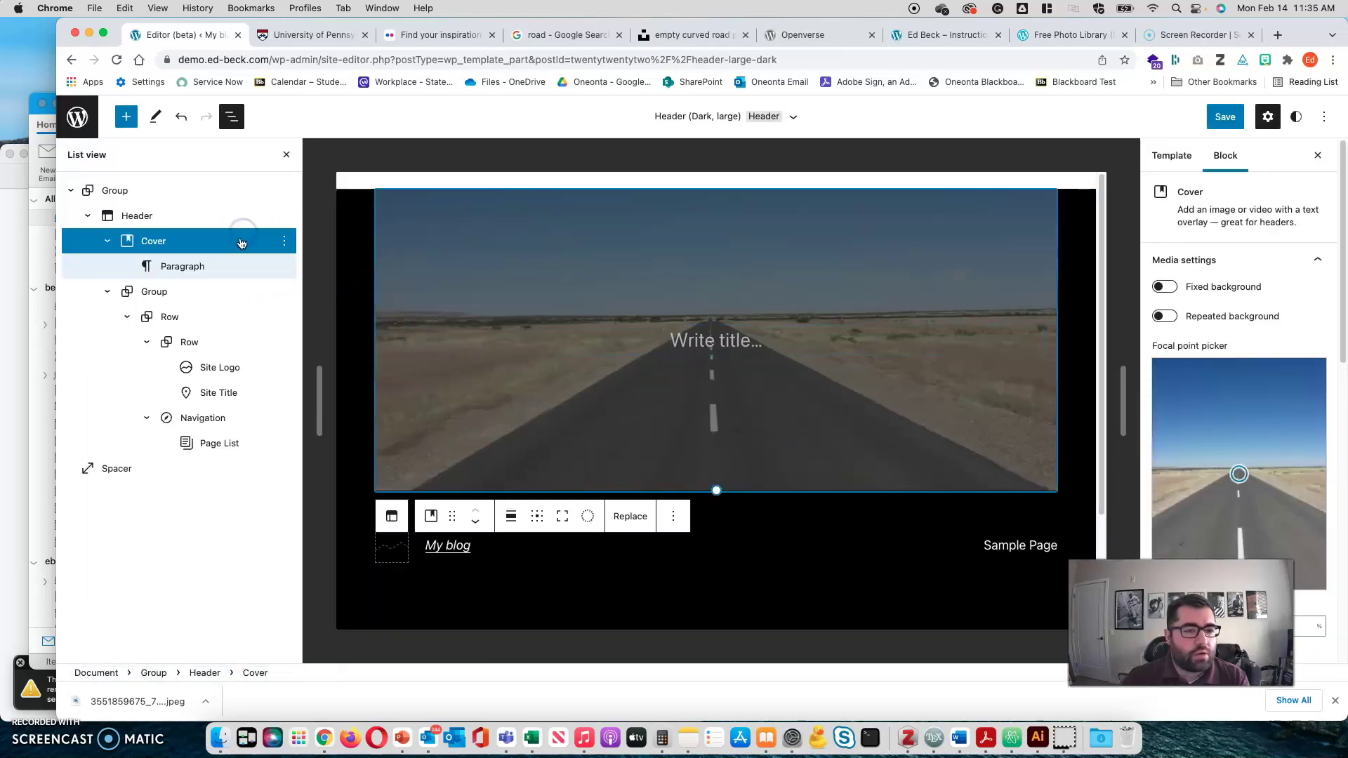
left_click(511, 516)
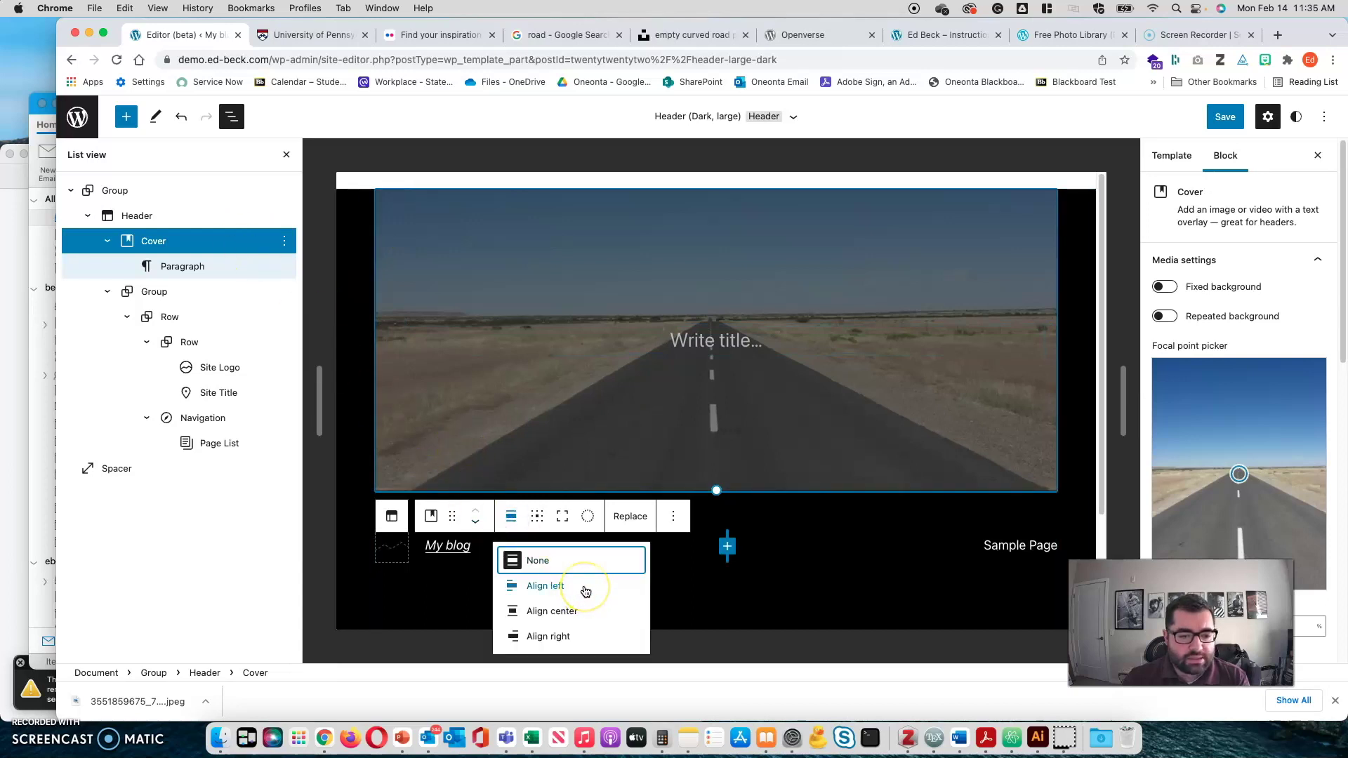
left_click(584, 612)
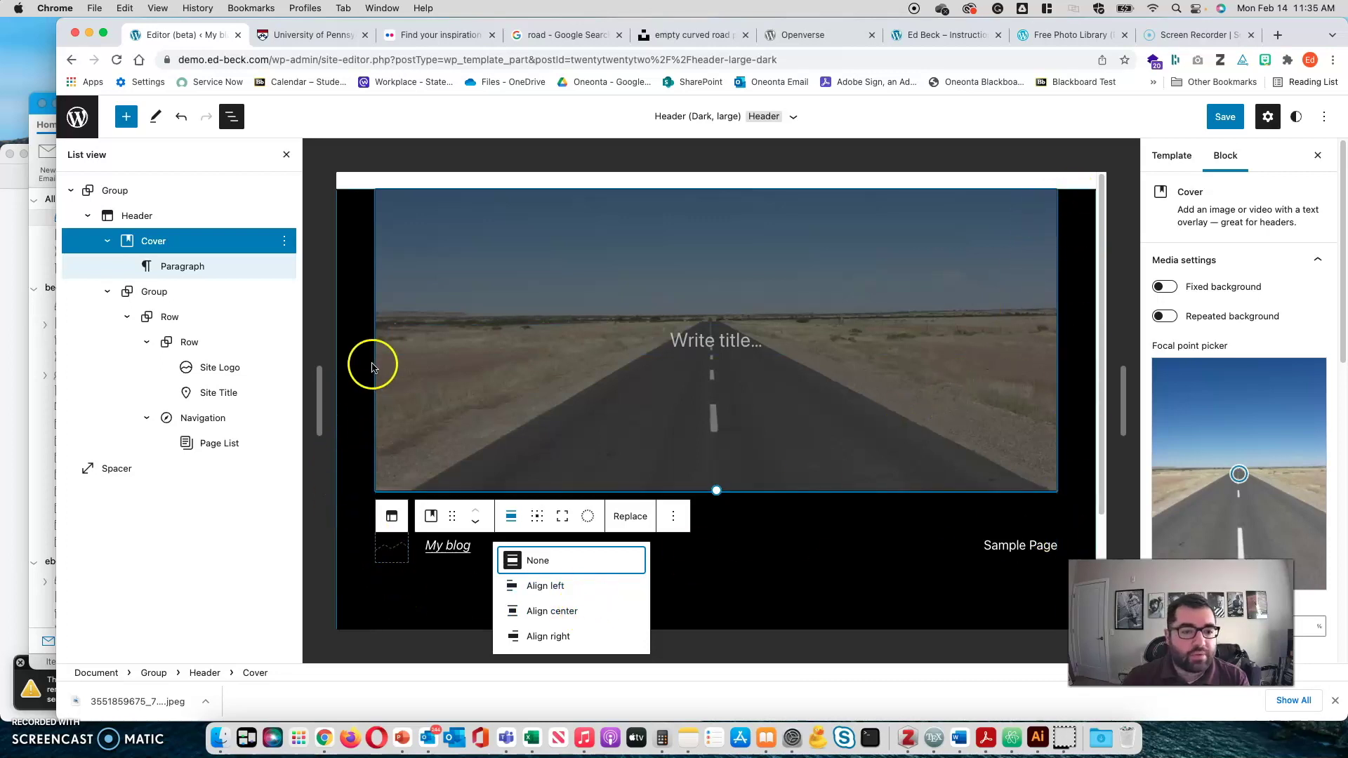
- Move the Header block out of its parent Group to the top level of the block list
left_click(125, 200)
left_click(142, 218)
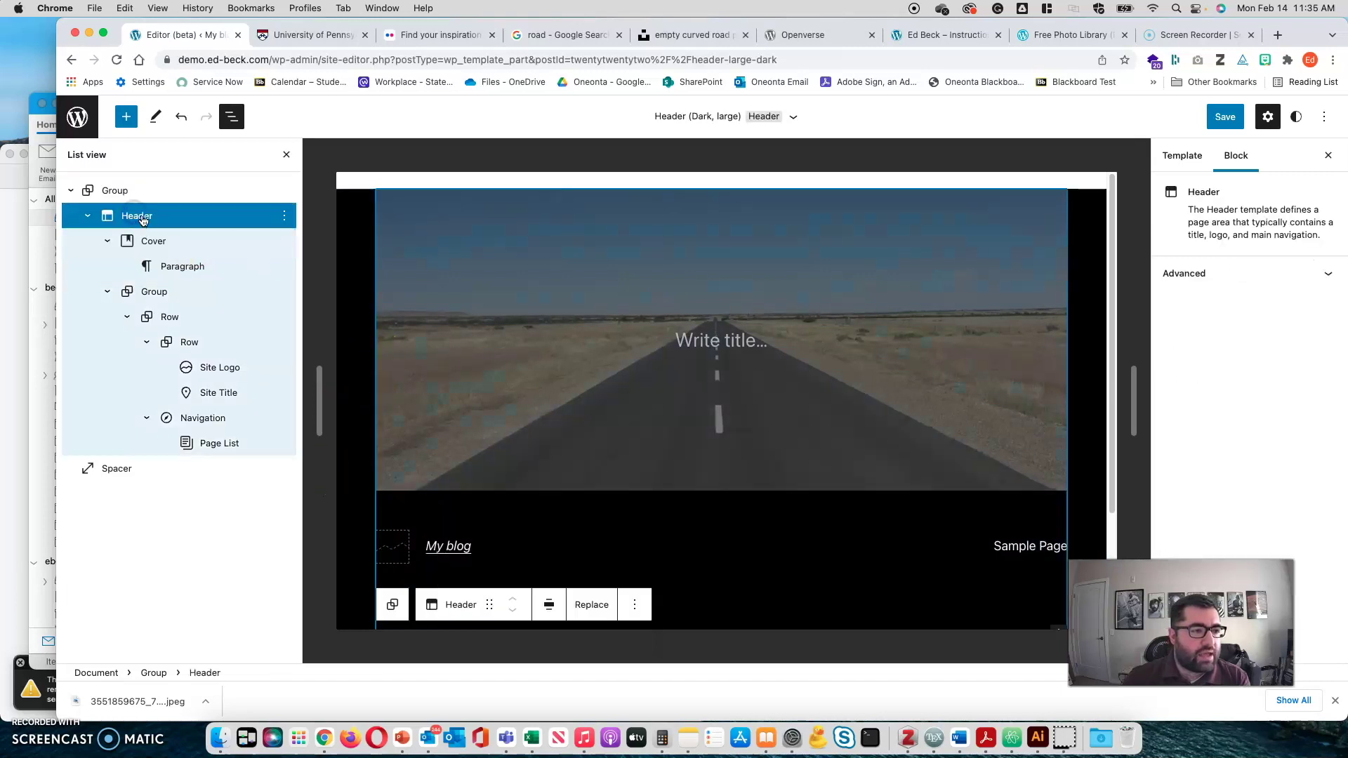
left_click_drag(139, 218, 133, 188)
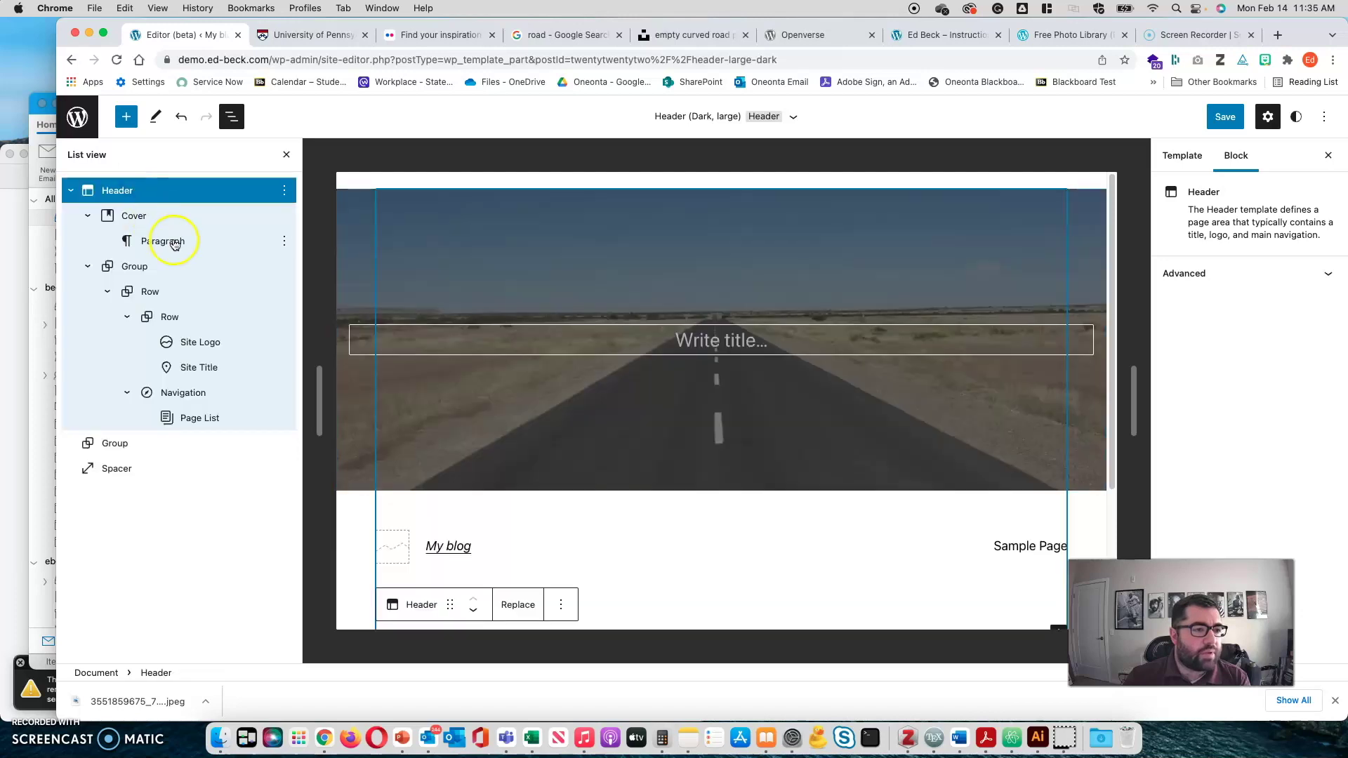
- Recheck the alignment options of the Cover block inside the top-level Header, and reselect the block in the block list
left_click(657, 280)
left_click(471, 518)
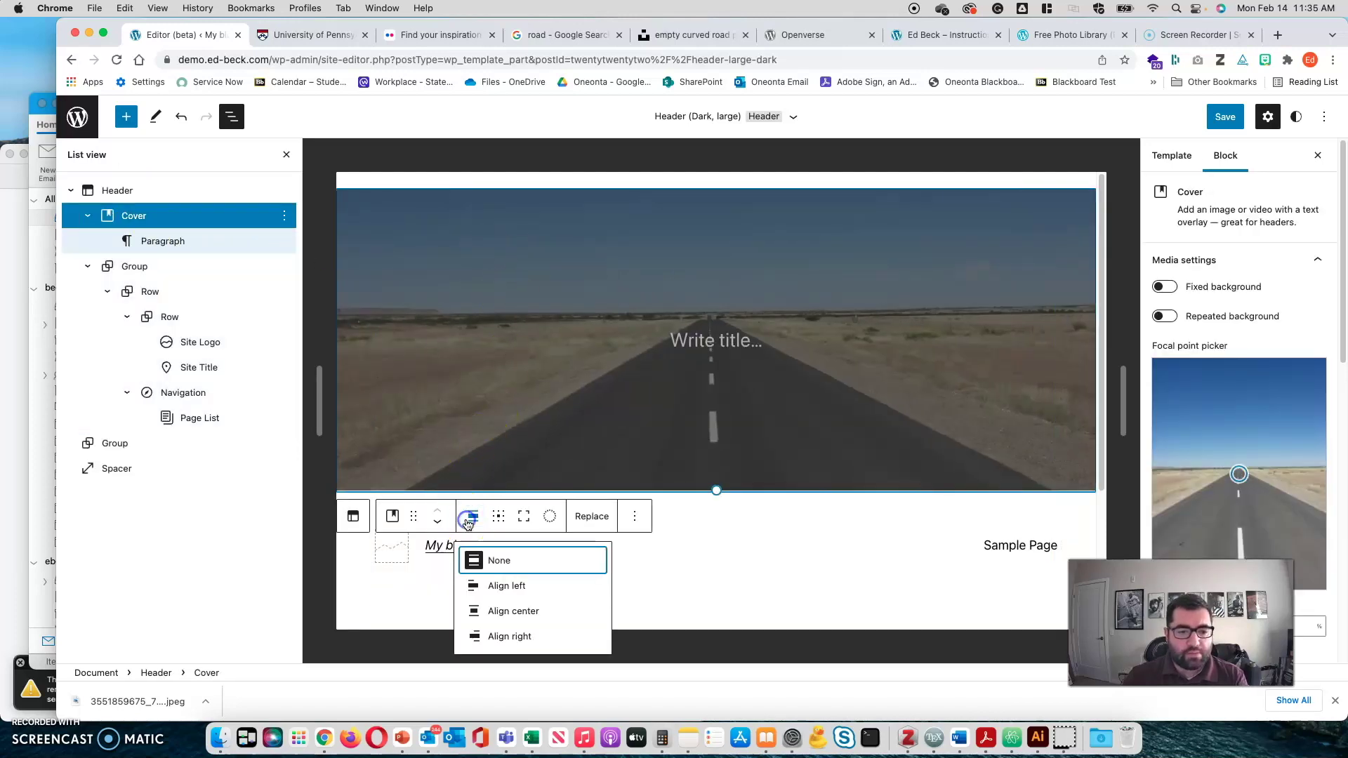
left_click(226, 117)
left_click(229, 117)
left_click(161, 229)
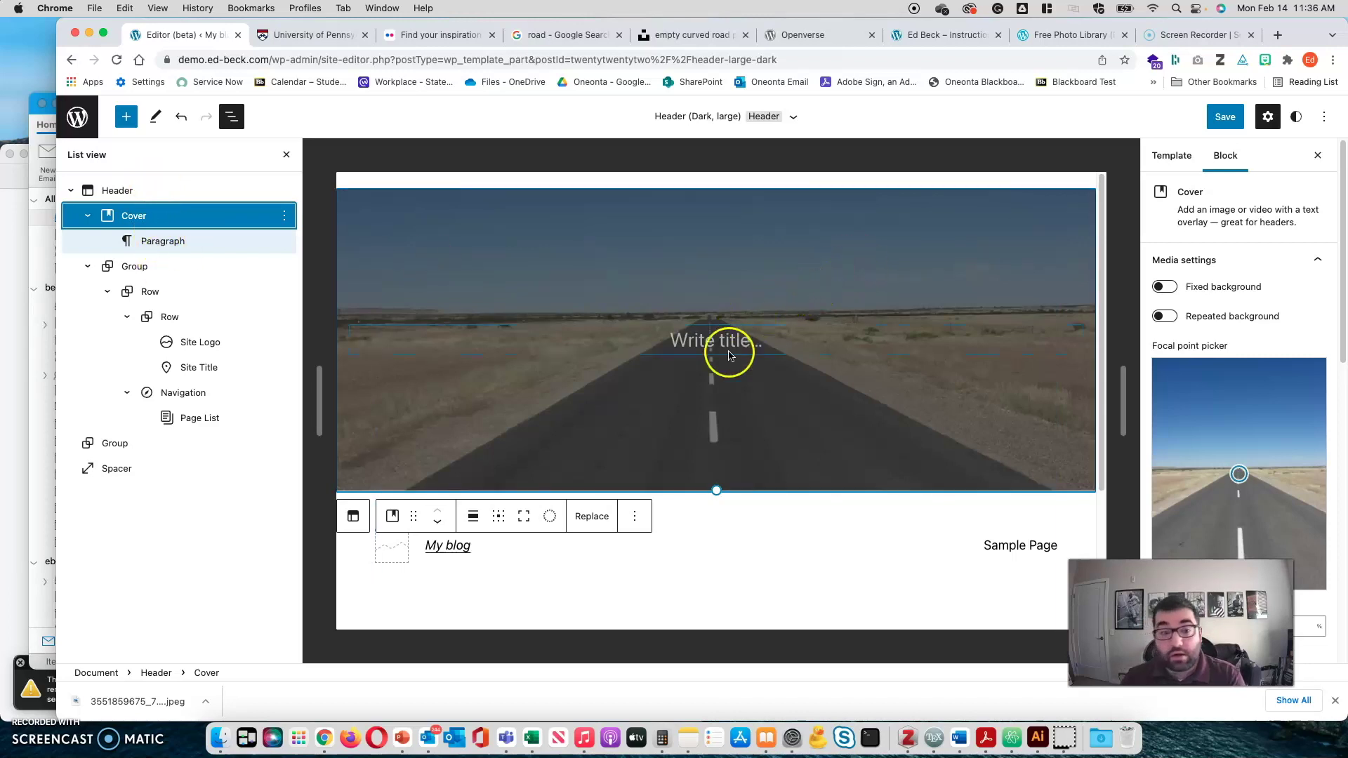
- Move the Group holding the site logo, site title and navigation into the Cover block, above its title paragraph
left_click(135, 267)
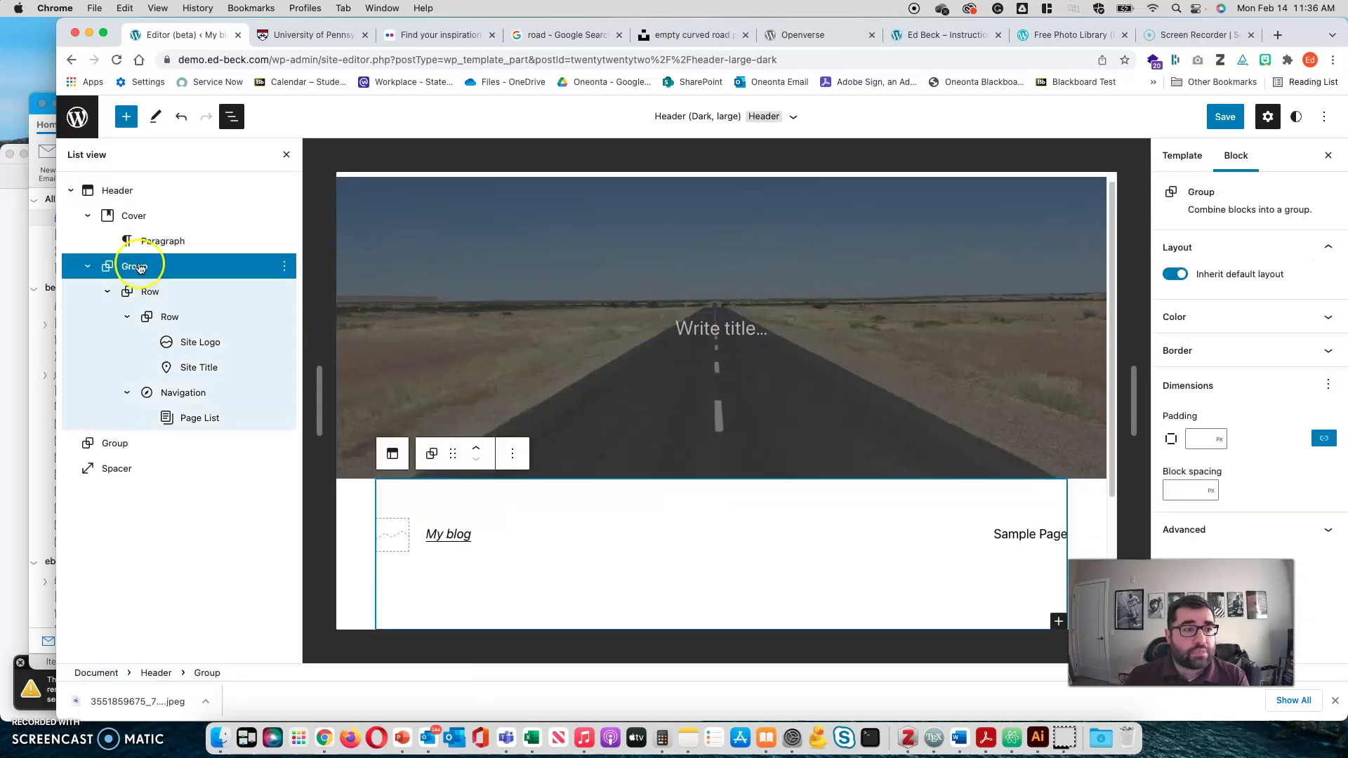
left_click(165, 240)
left_click(166, 219)
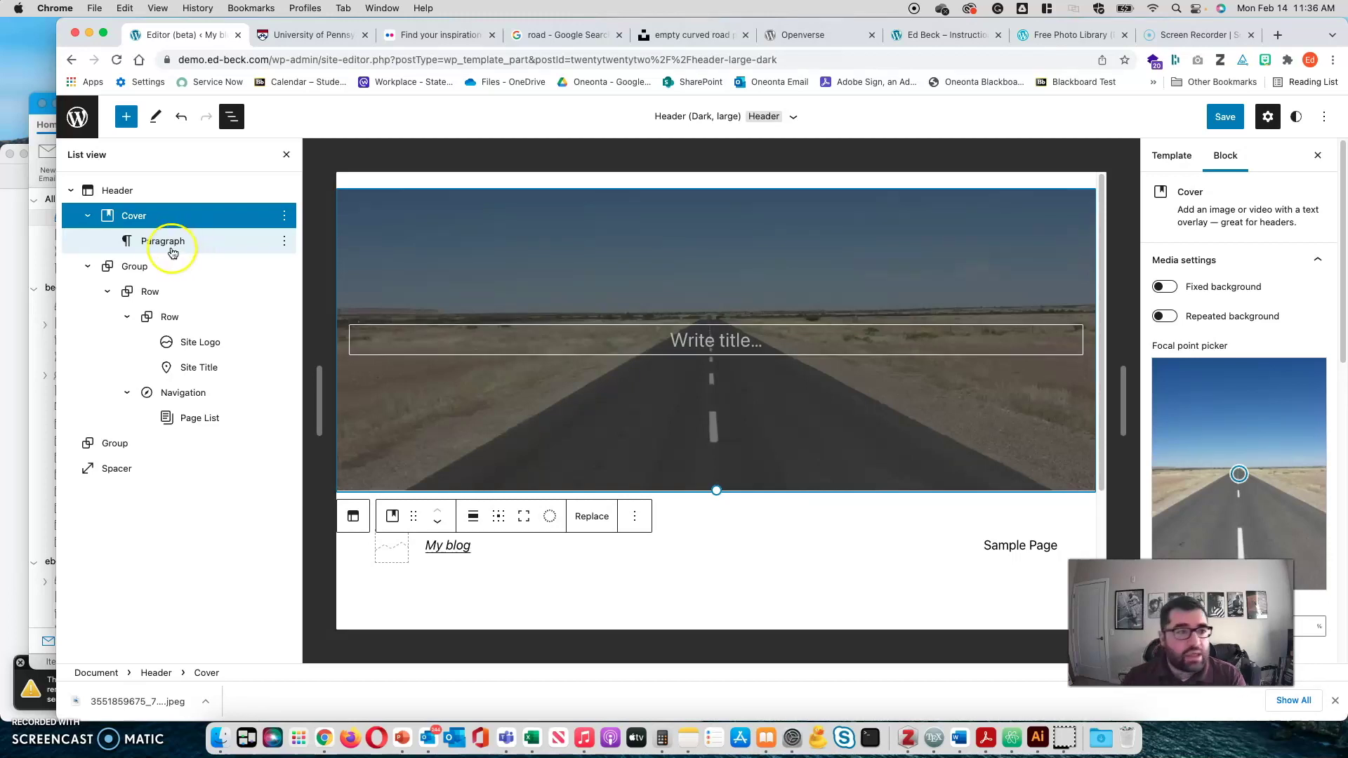
left_click(141, 268)
left_click_drag(141, 268, 156, 215)
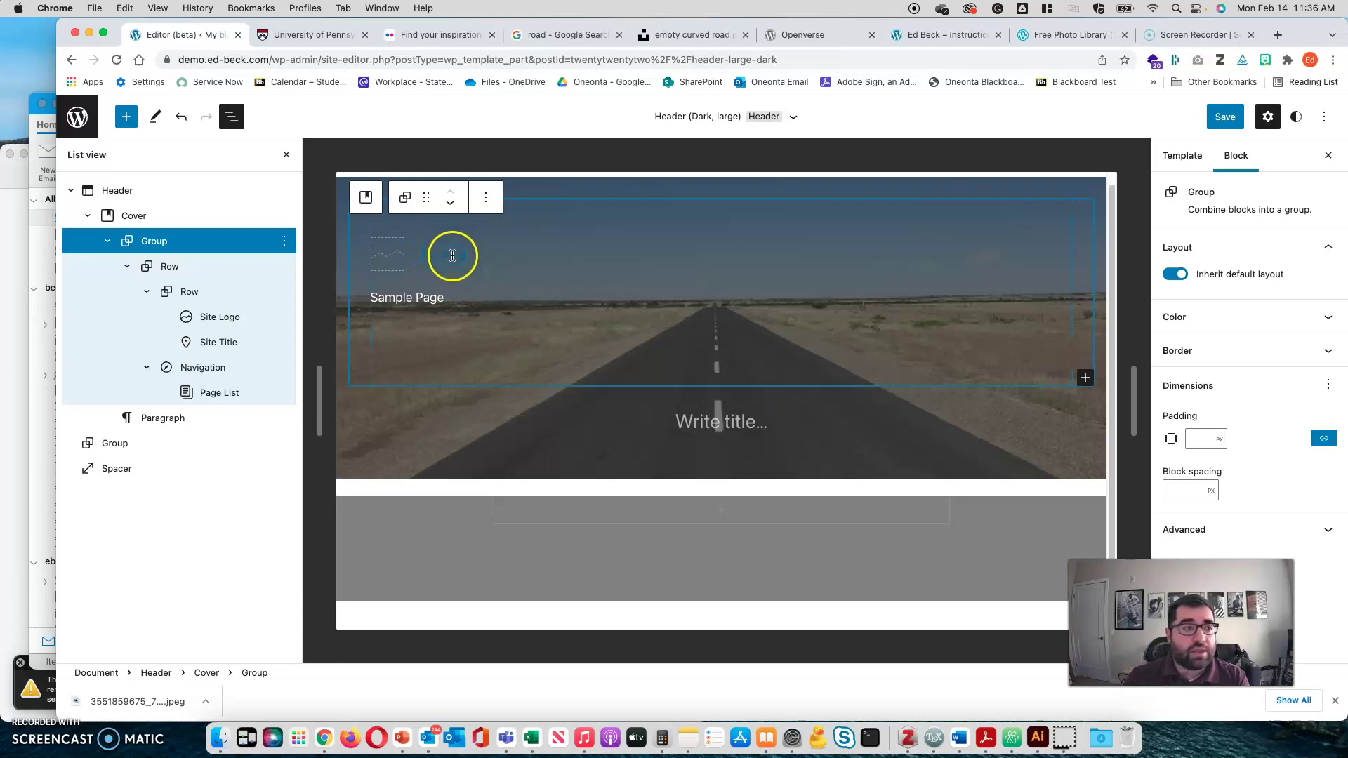
- Try to reposition the Page List, and switch the Navigation block's wrapping to multiple lines off and back on
left_click(232, 405)
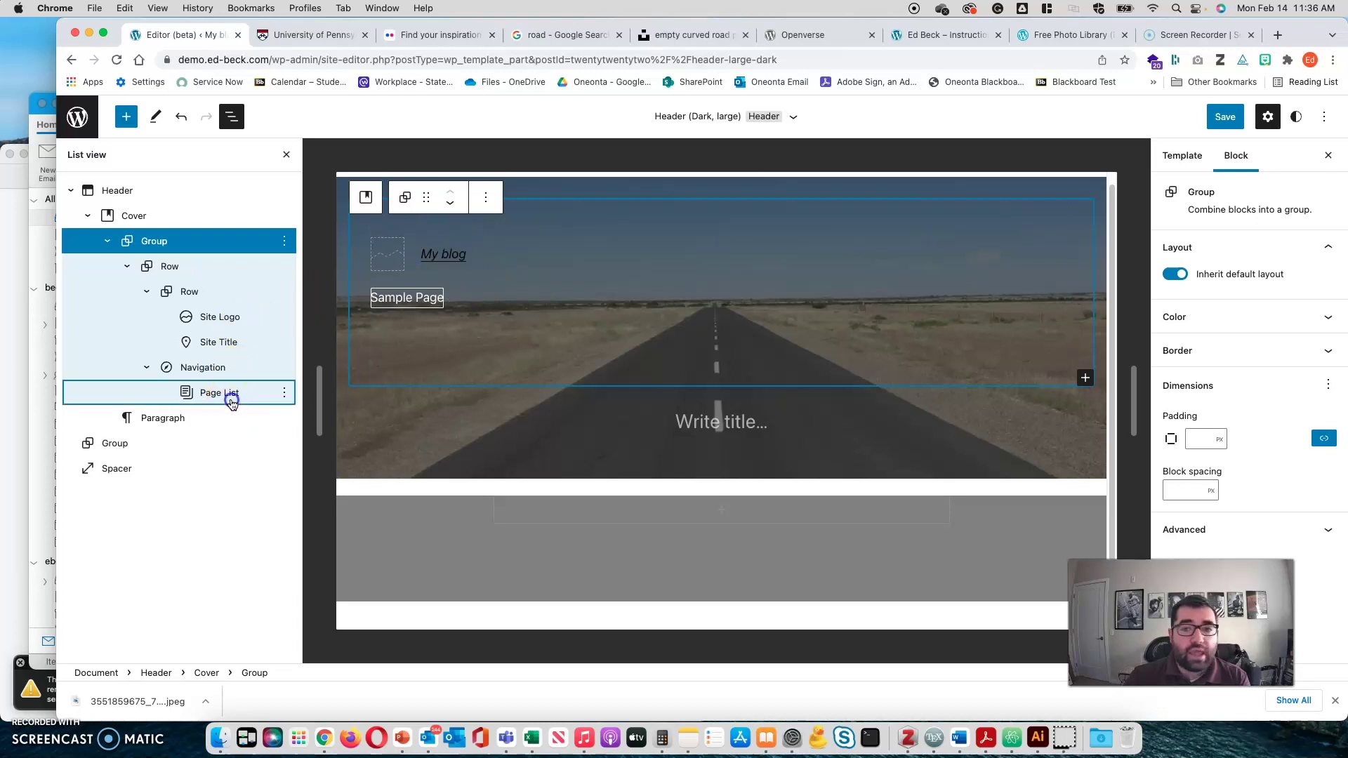
left_click_drag(231, 404, 235, 367)
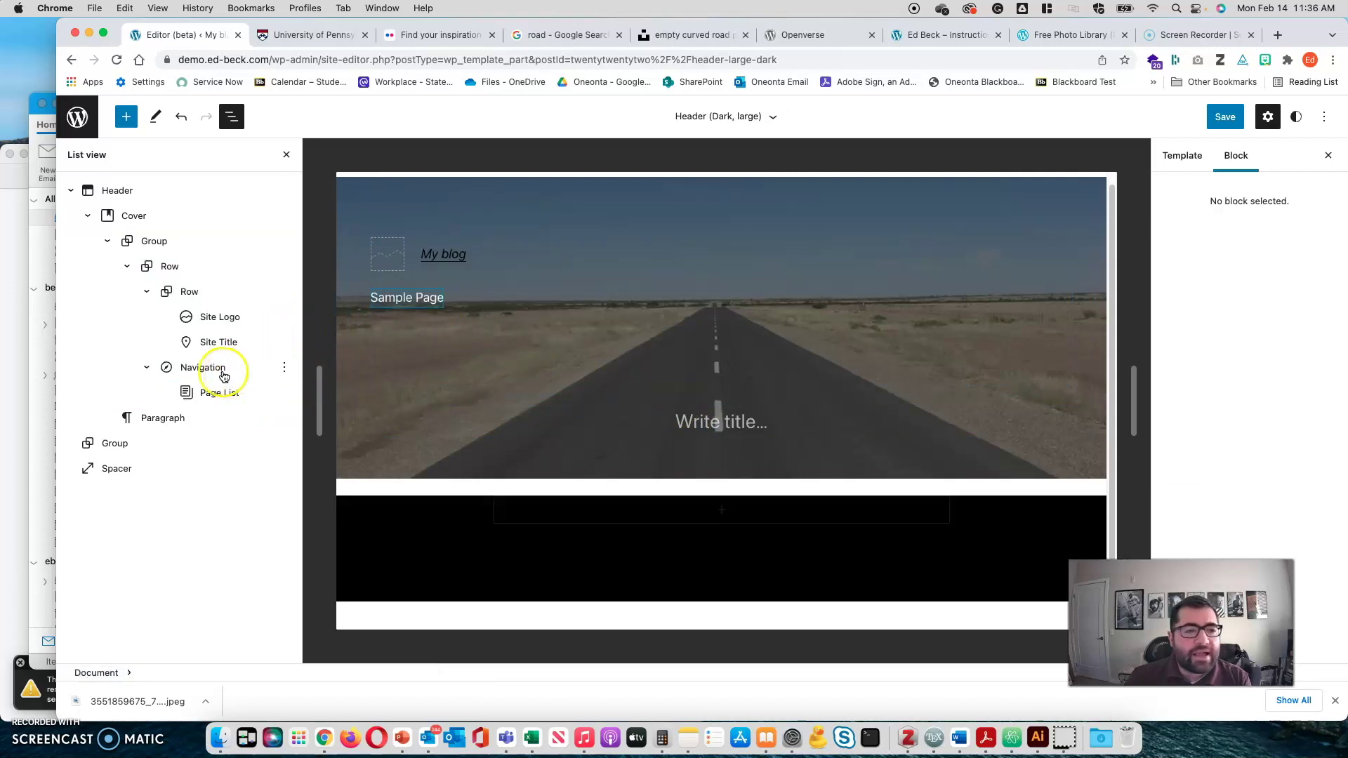
left_click(224, 372)
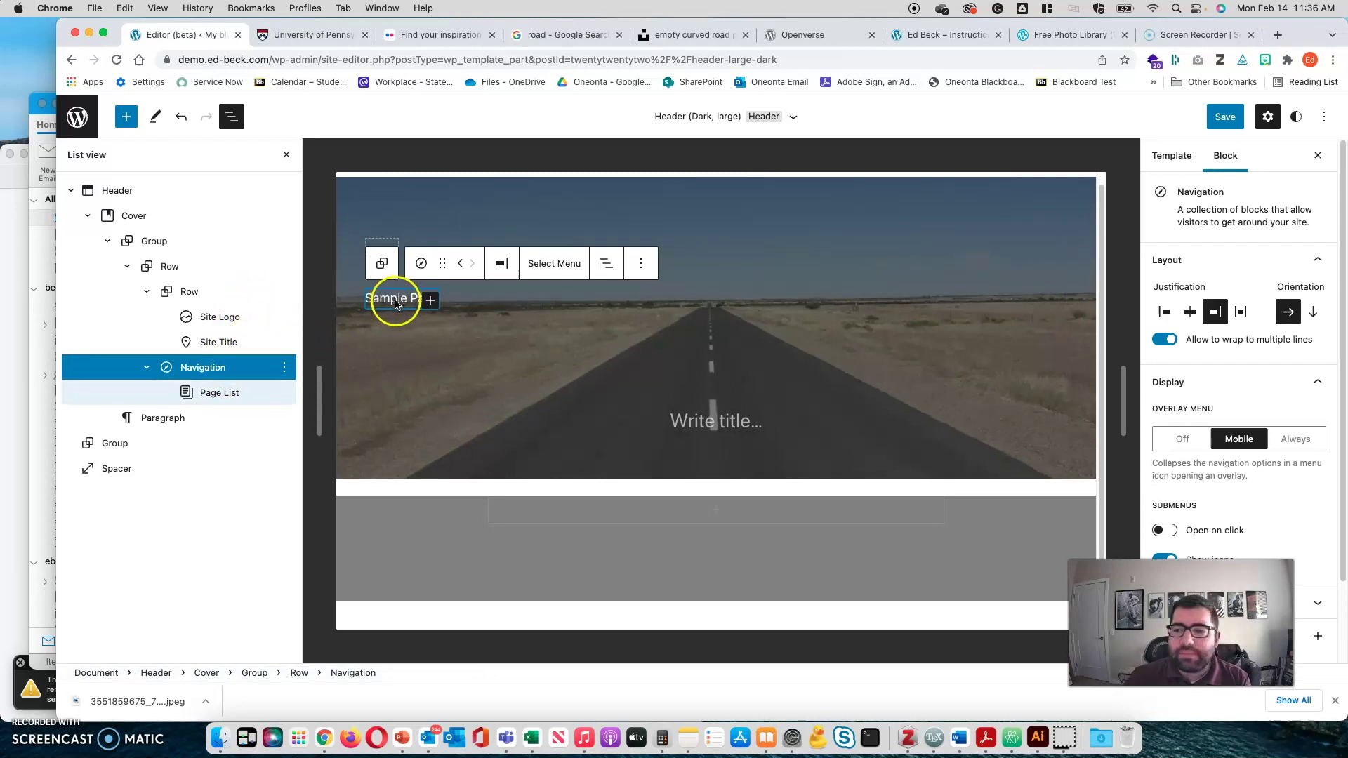
left_click(1162, 340)
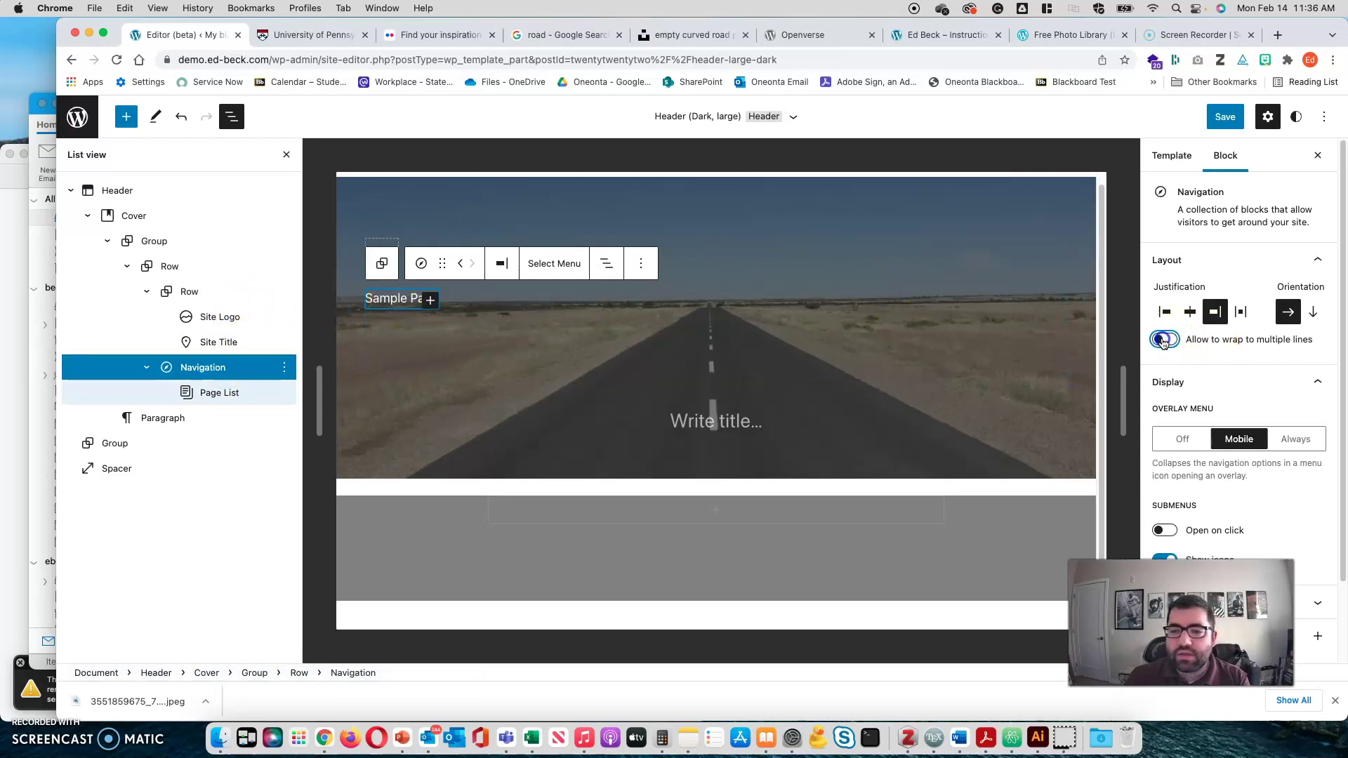
left_click(1163, 342)
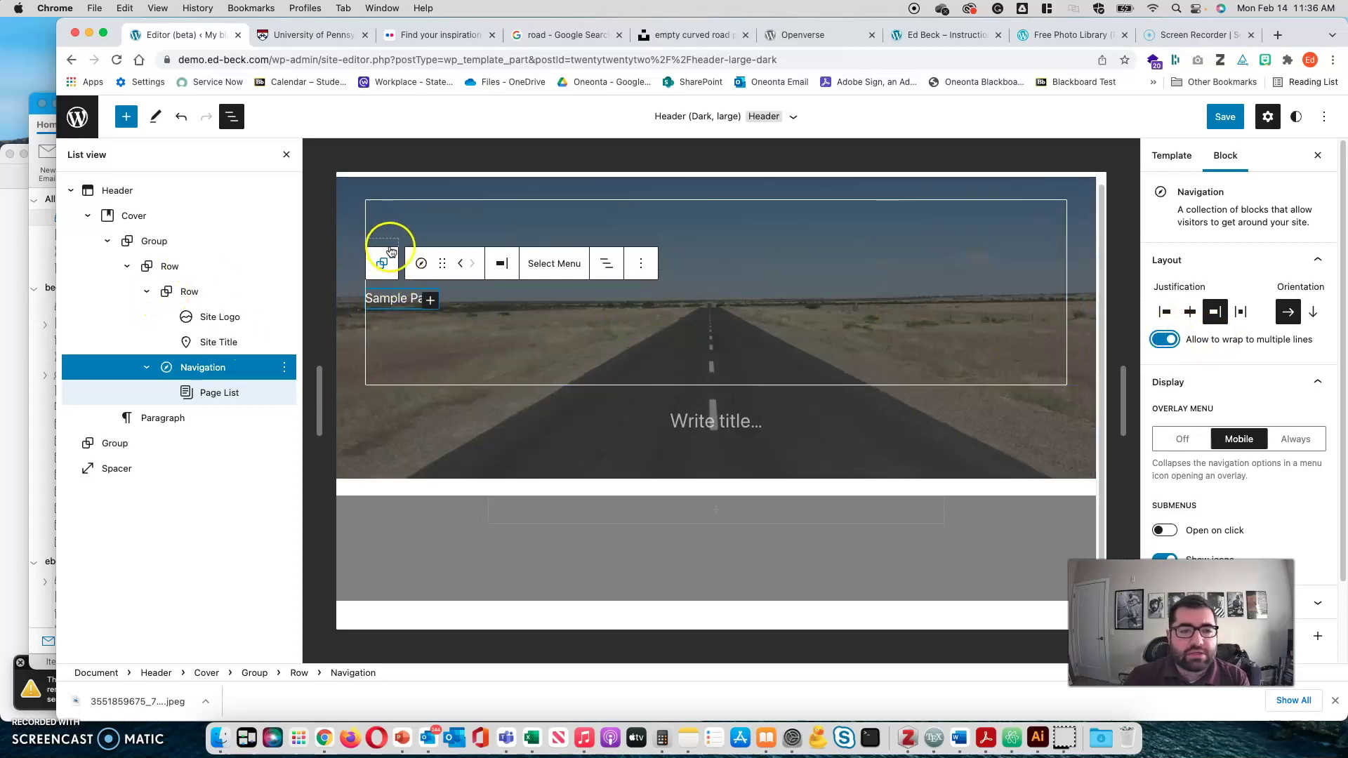
- Examine the settings of the Page List, Navigation and outer Row blocks in the Cover, and close the settings sidebar
left_click(395, 306)
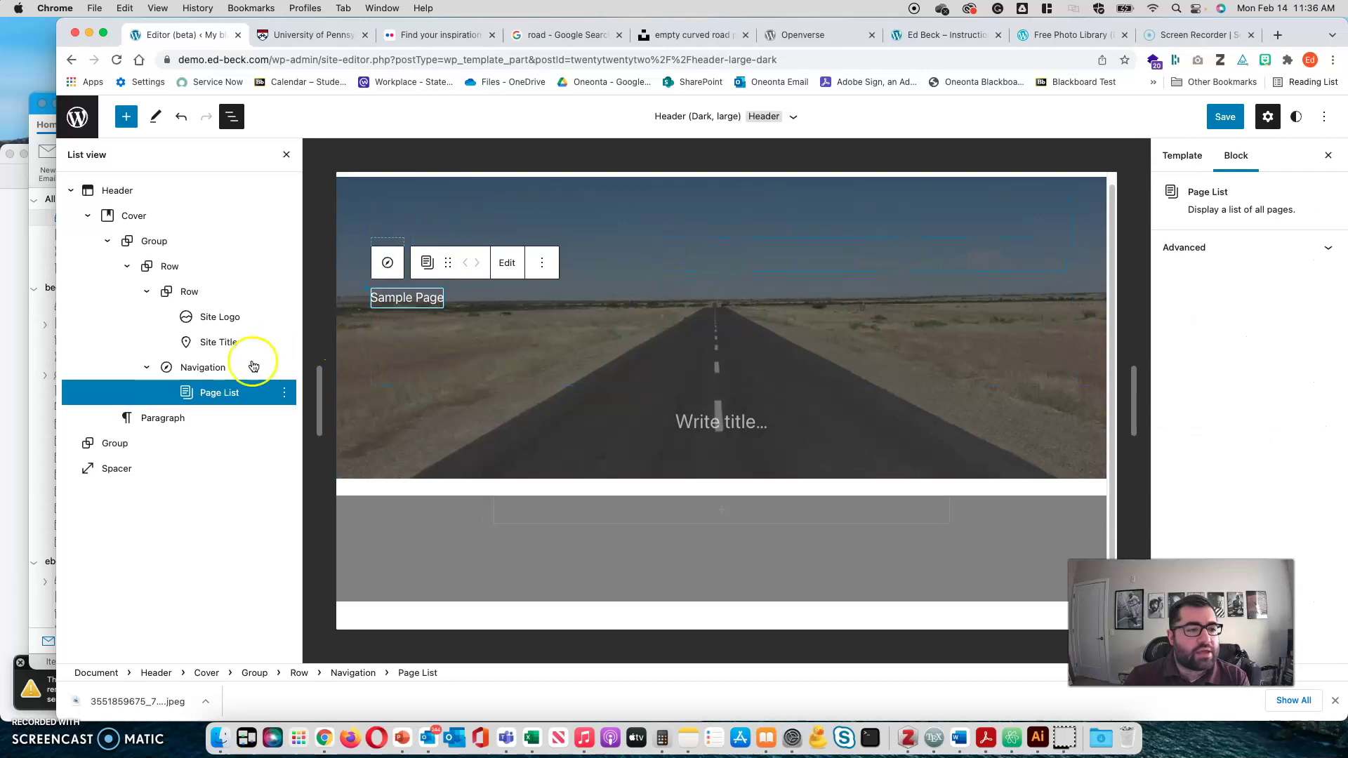
left_click(205, 368)
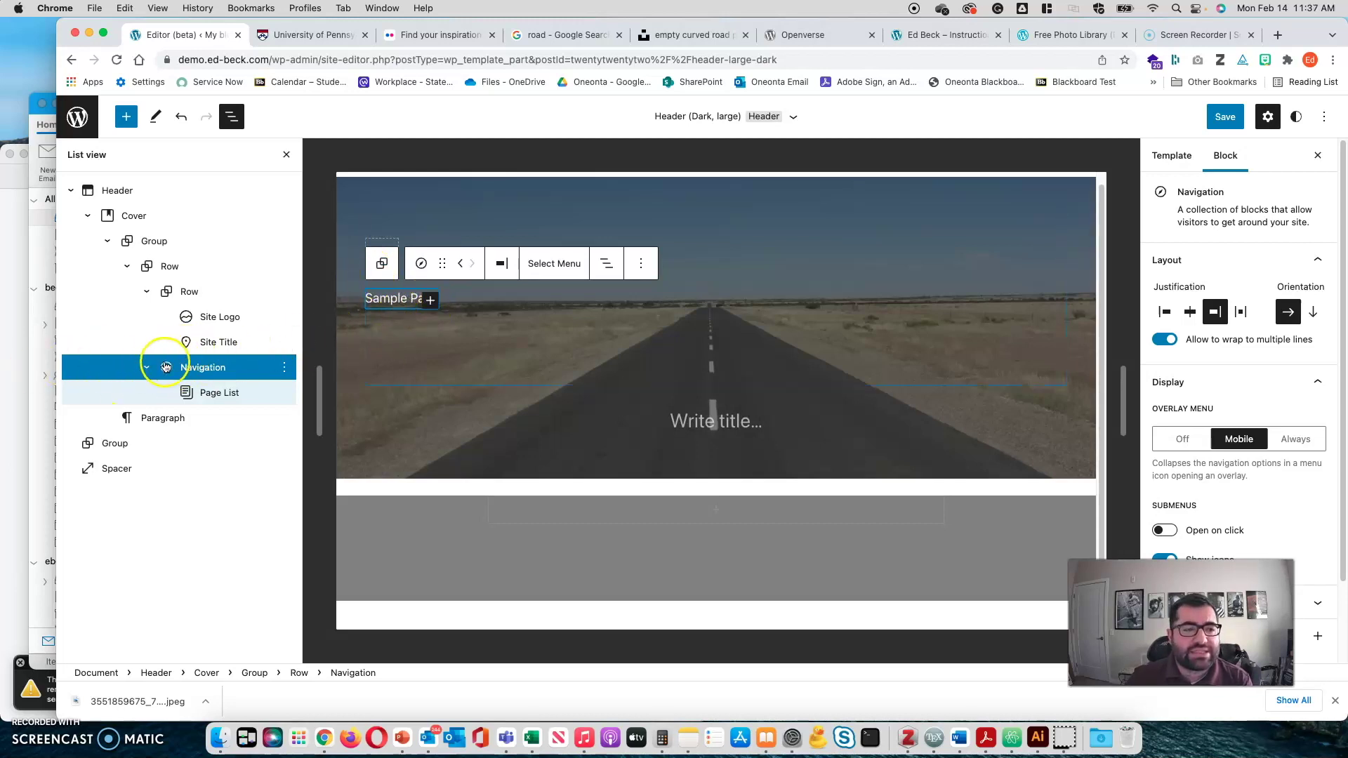
left_click(156, 267)
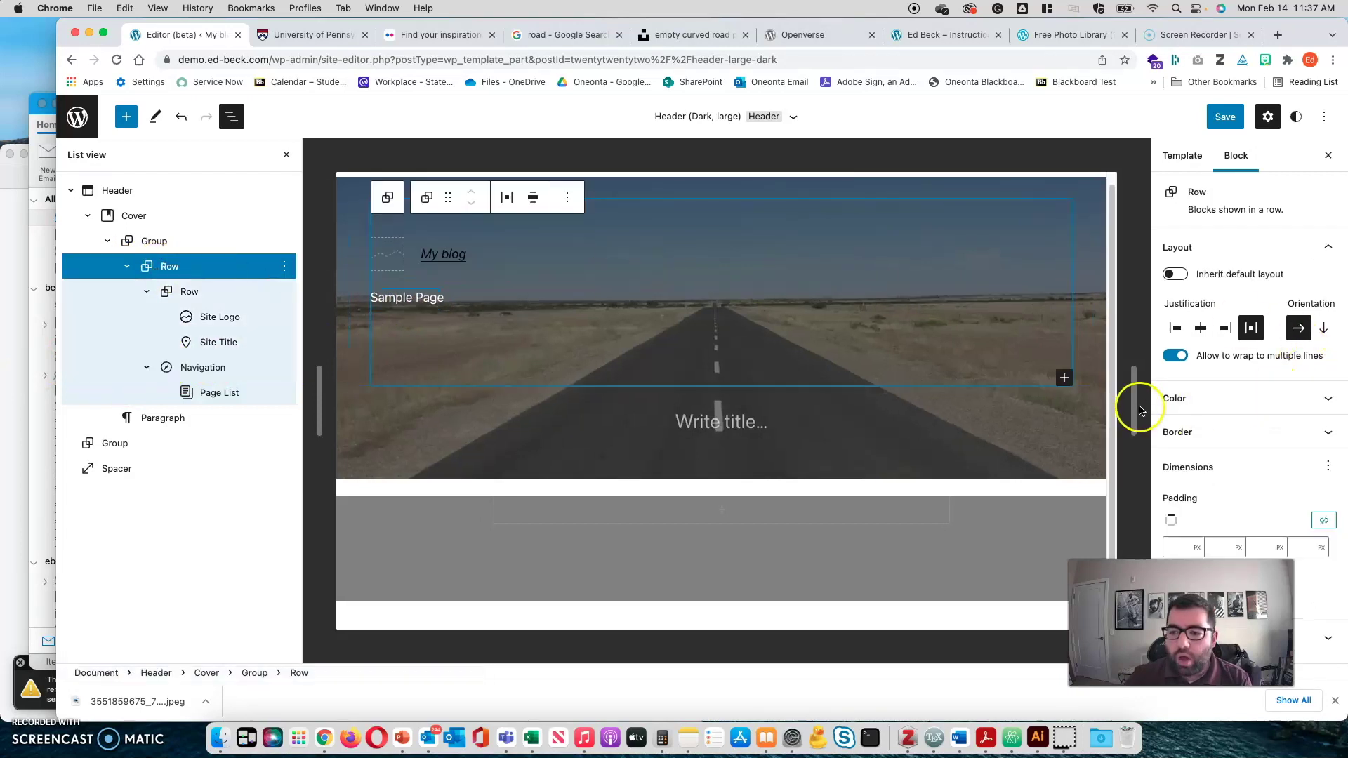
left_click(1329, 159)
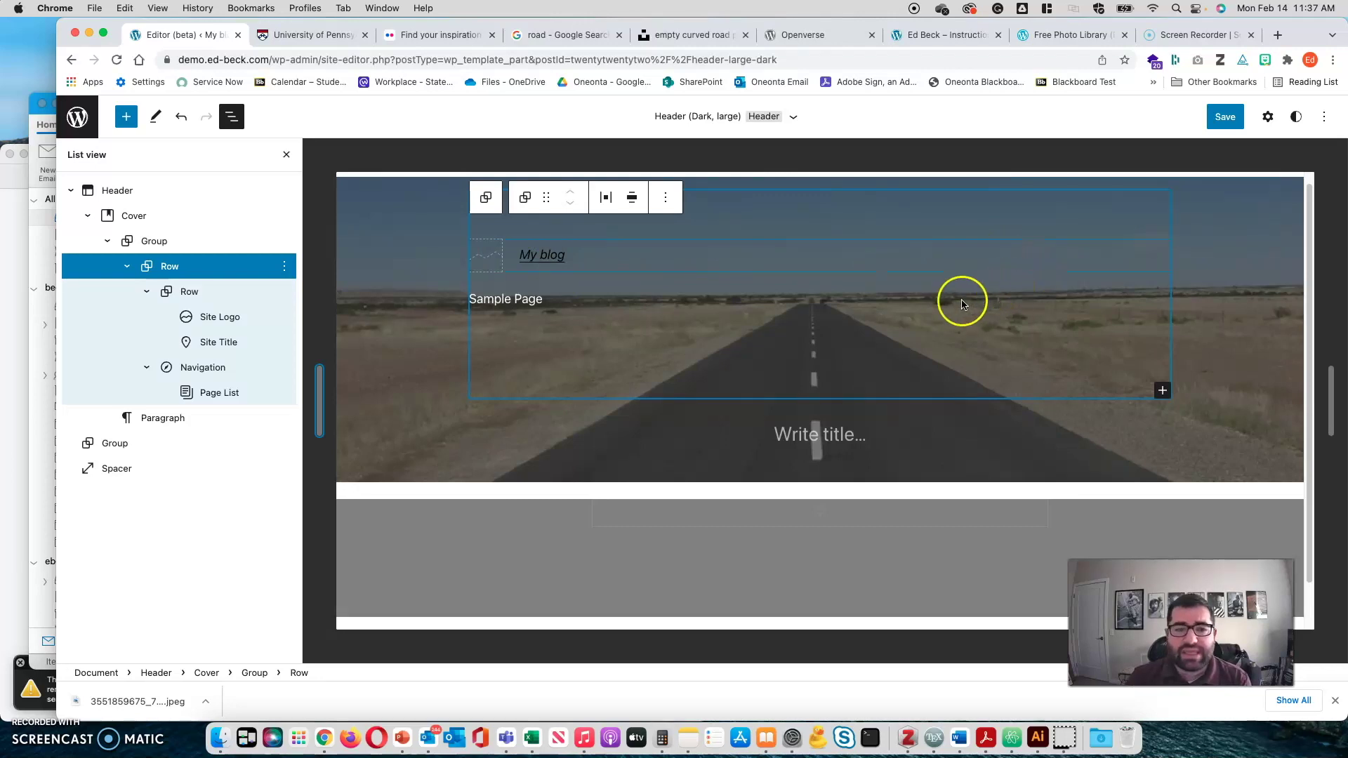
- Save the changes to both the Header and Header (Dark, large) template parts
scroll(466, 415, "down", 1)
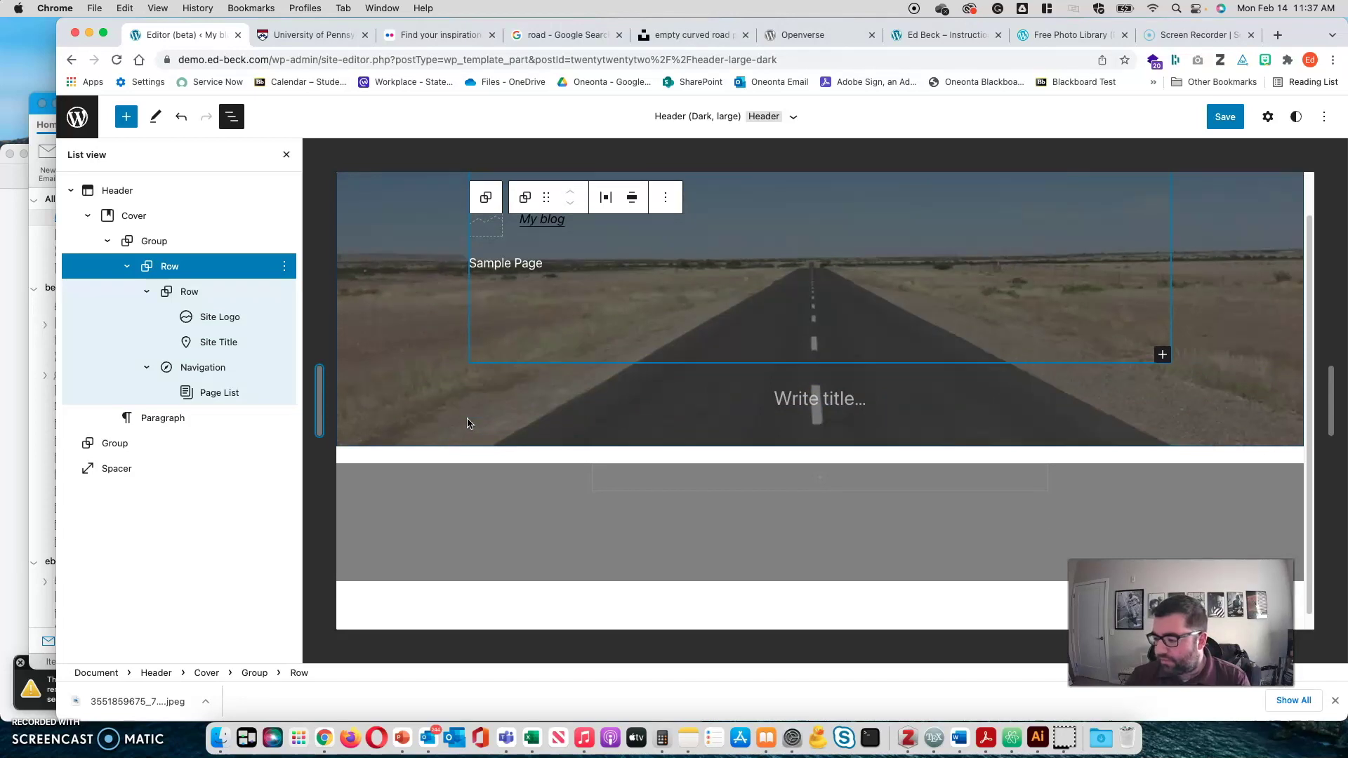
scroll(474, 418, "up", 1)
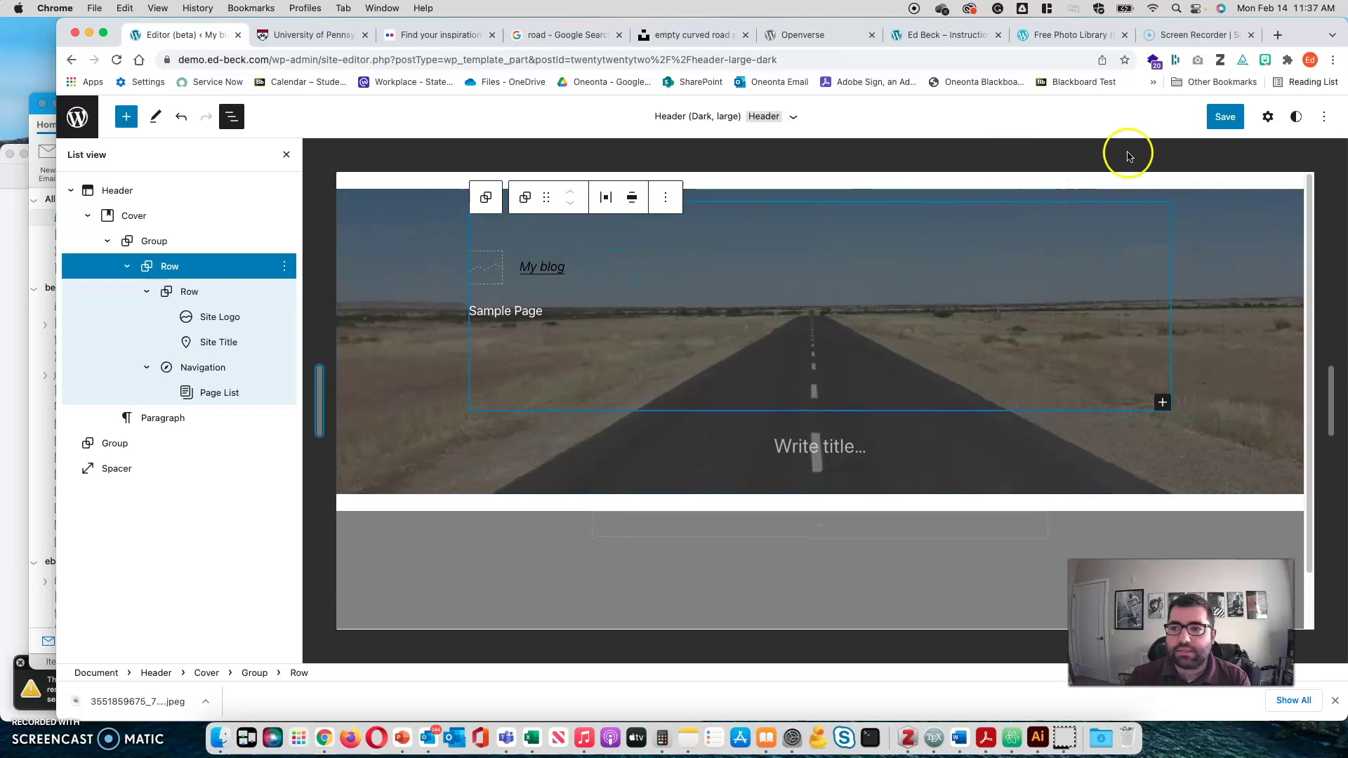
left_click(1237, 117)
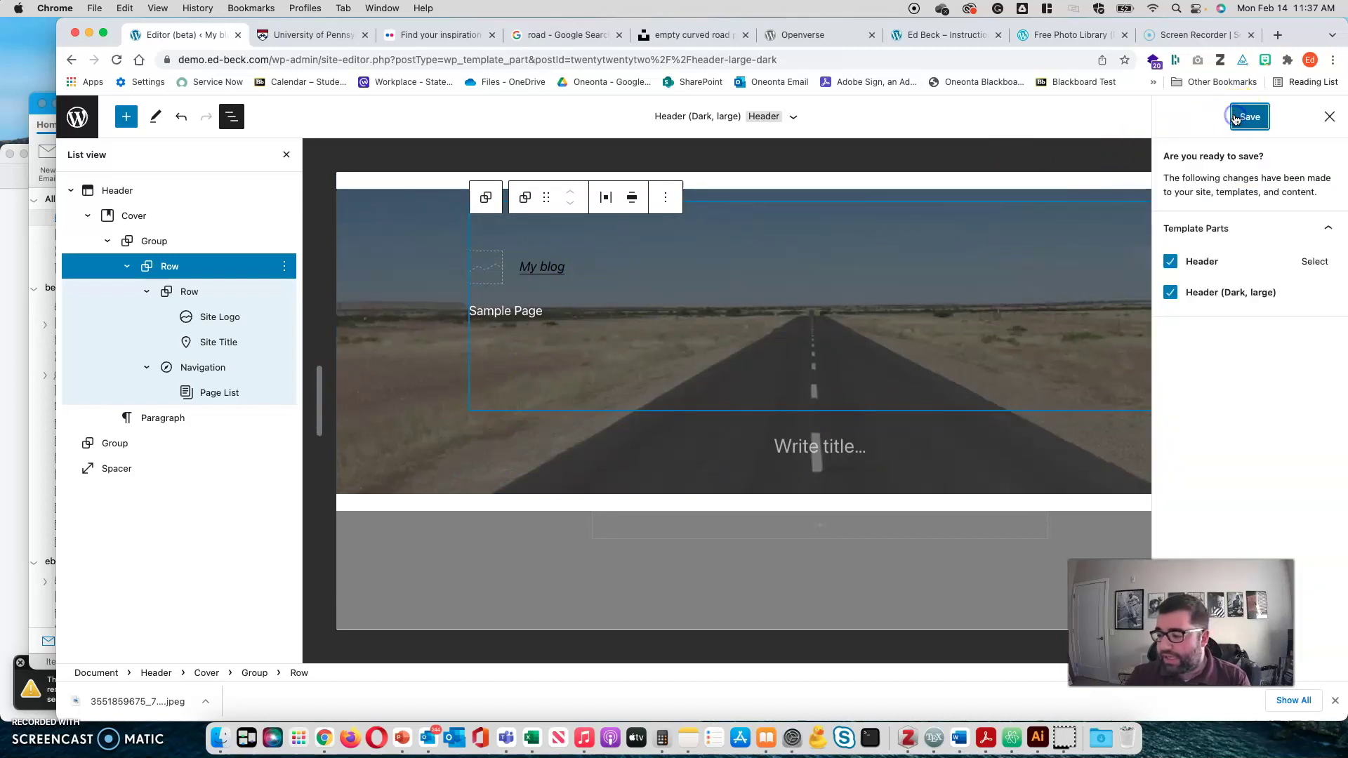
left_click(1248, 119)
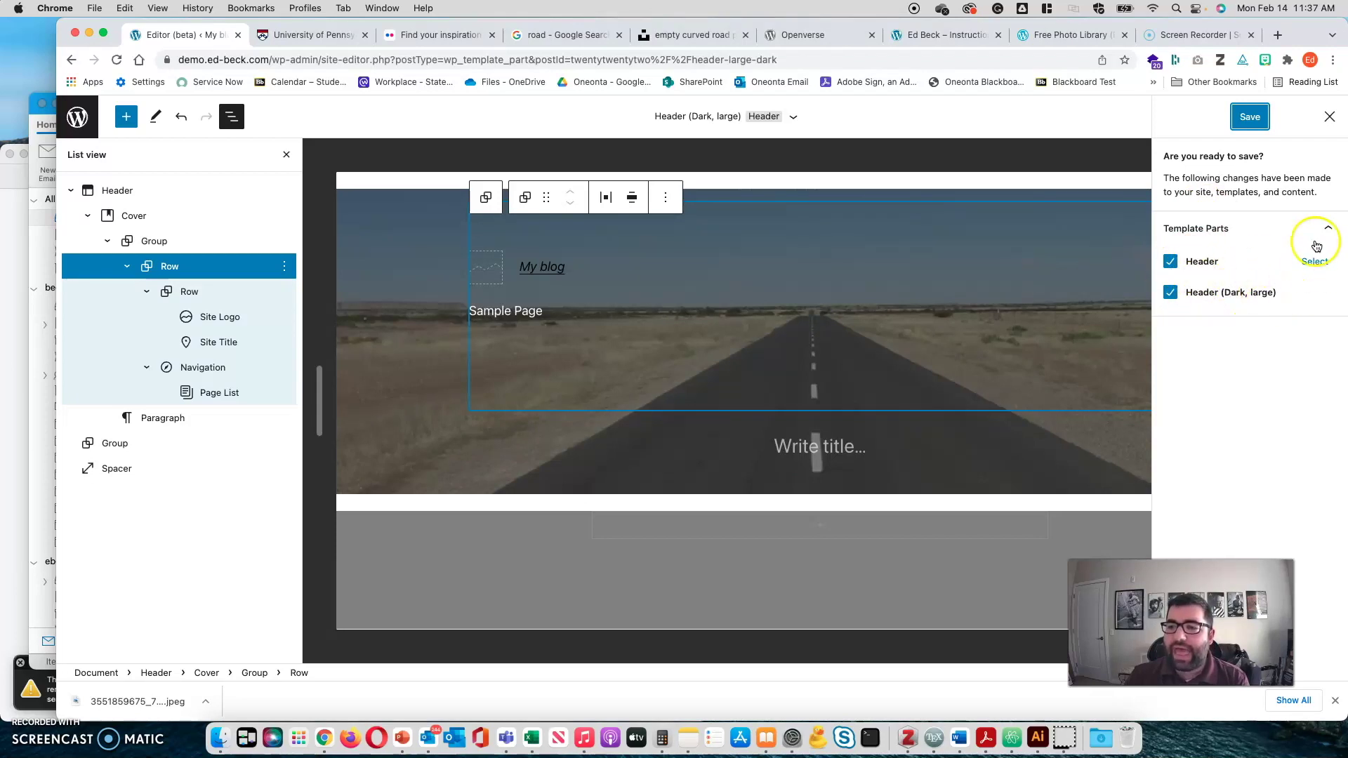
left_click(1246, 116)
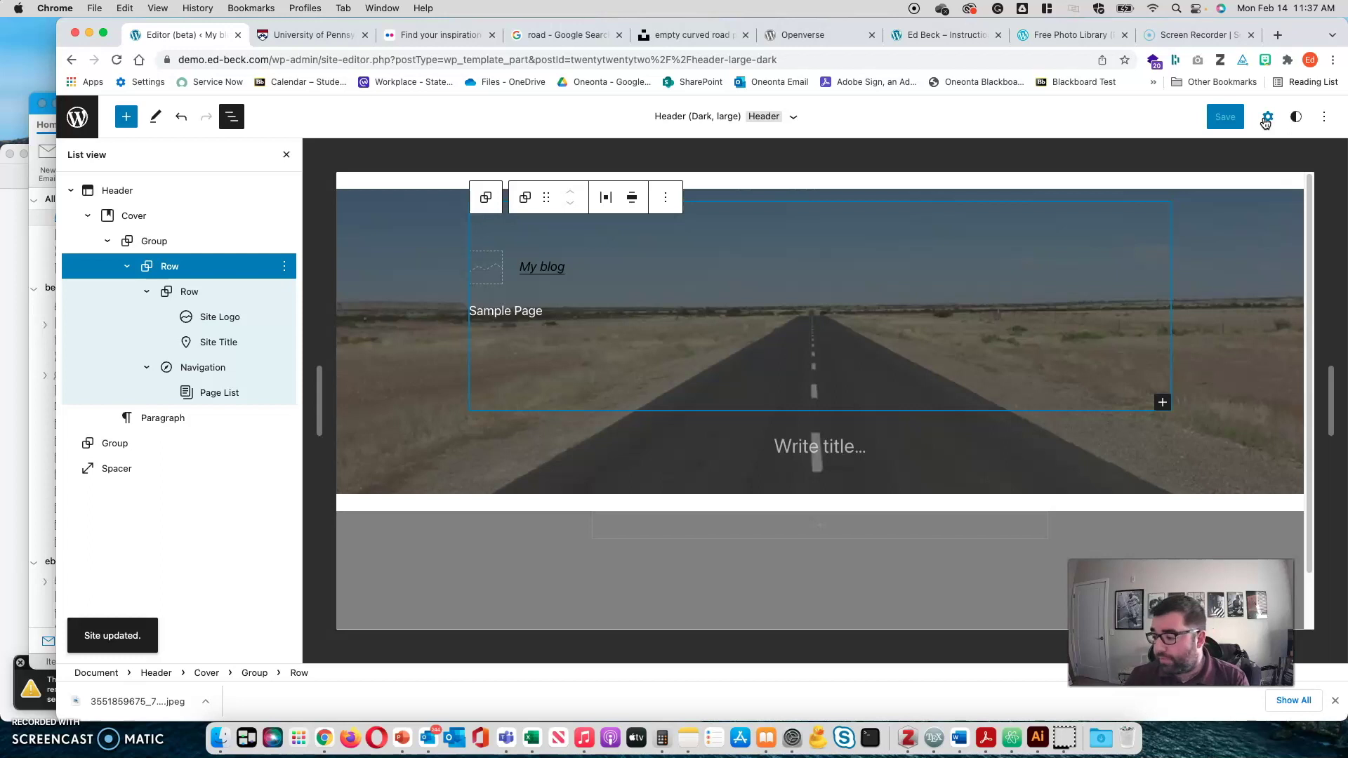
- Leave the Site Editor for the dashboard and visit the live site's home page
left_click(76, 115)
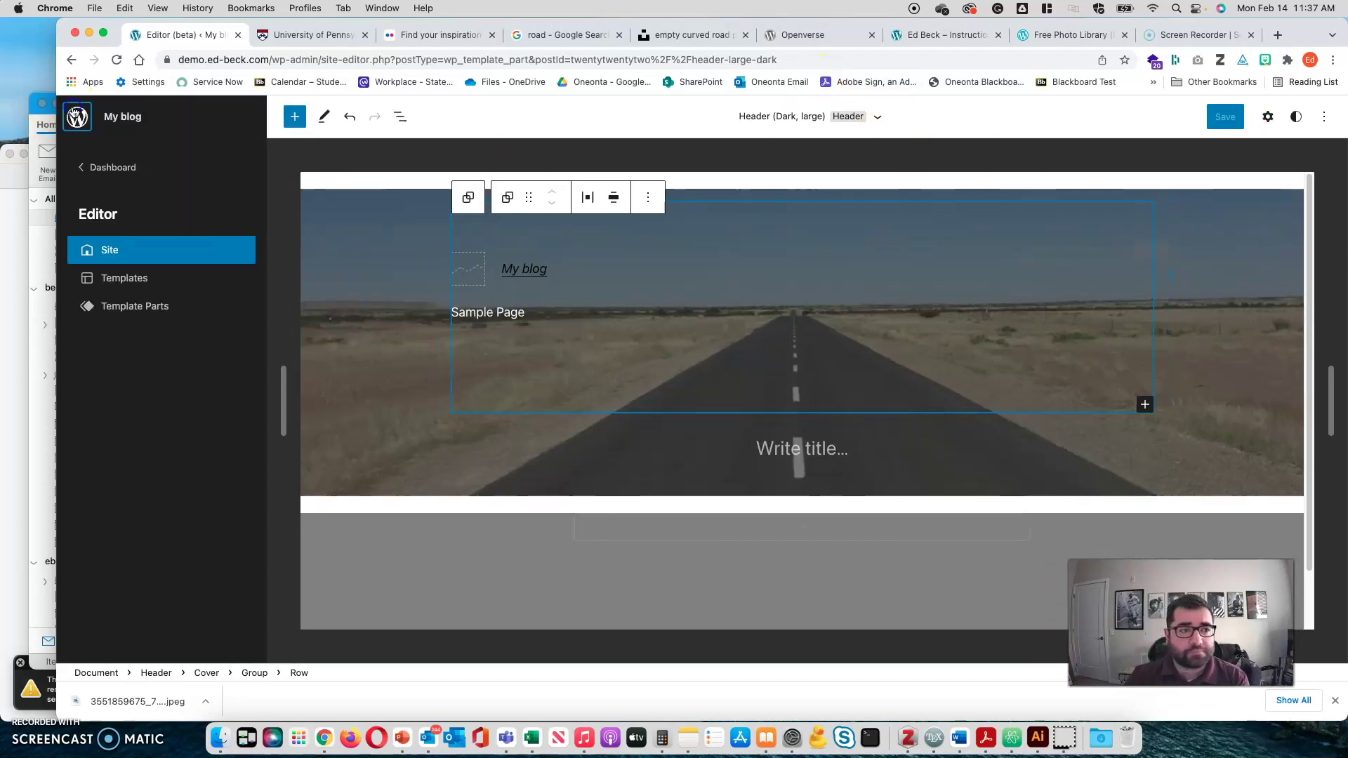
left_click(91, 167)
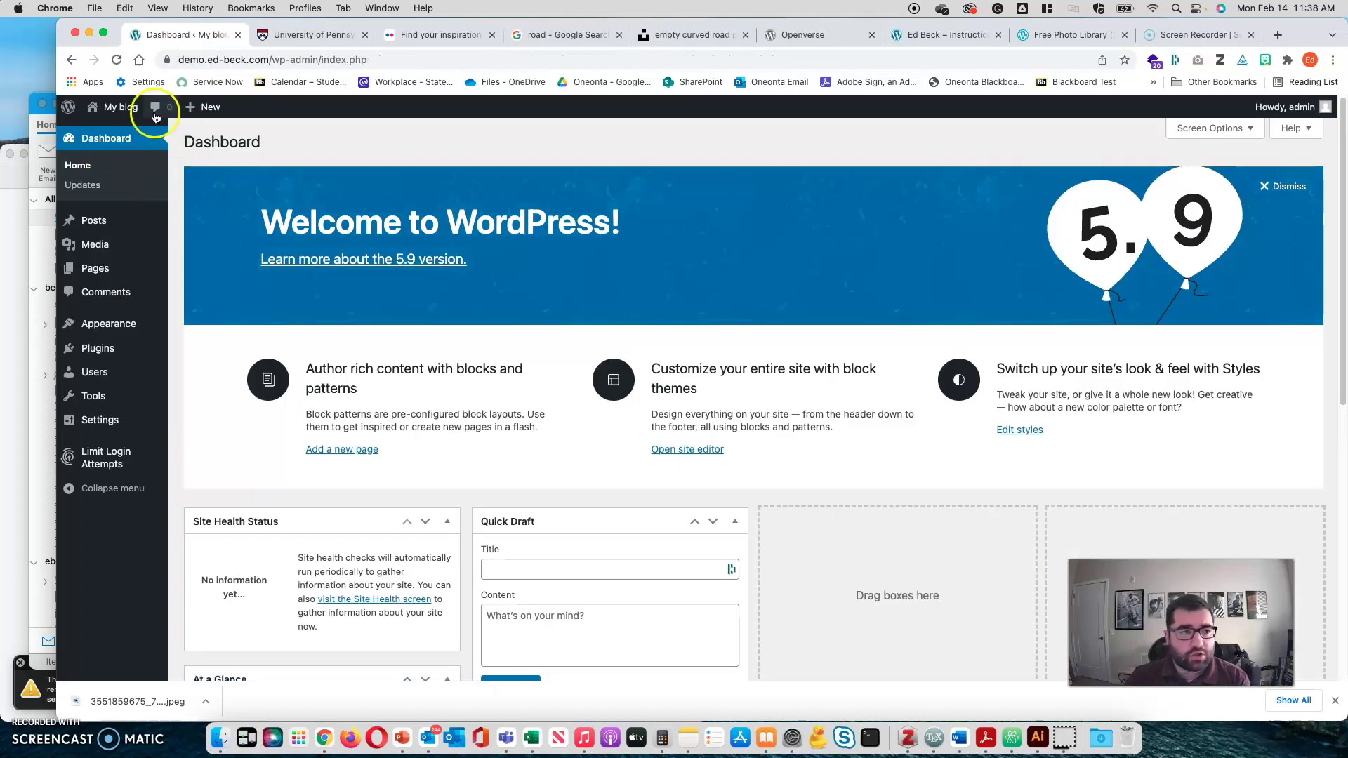
mouse_move(112, 110)
left_click(118, 133)
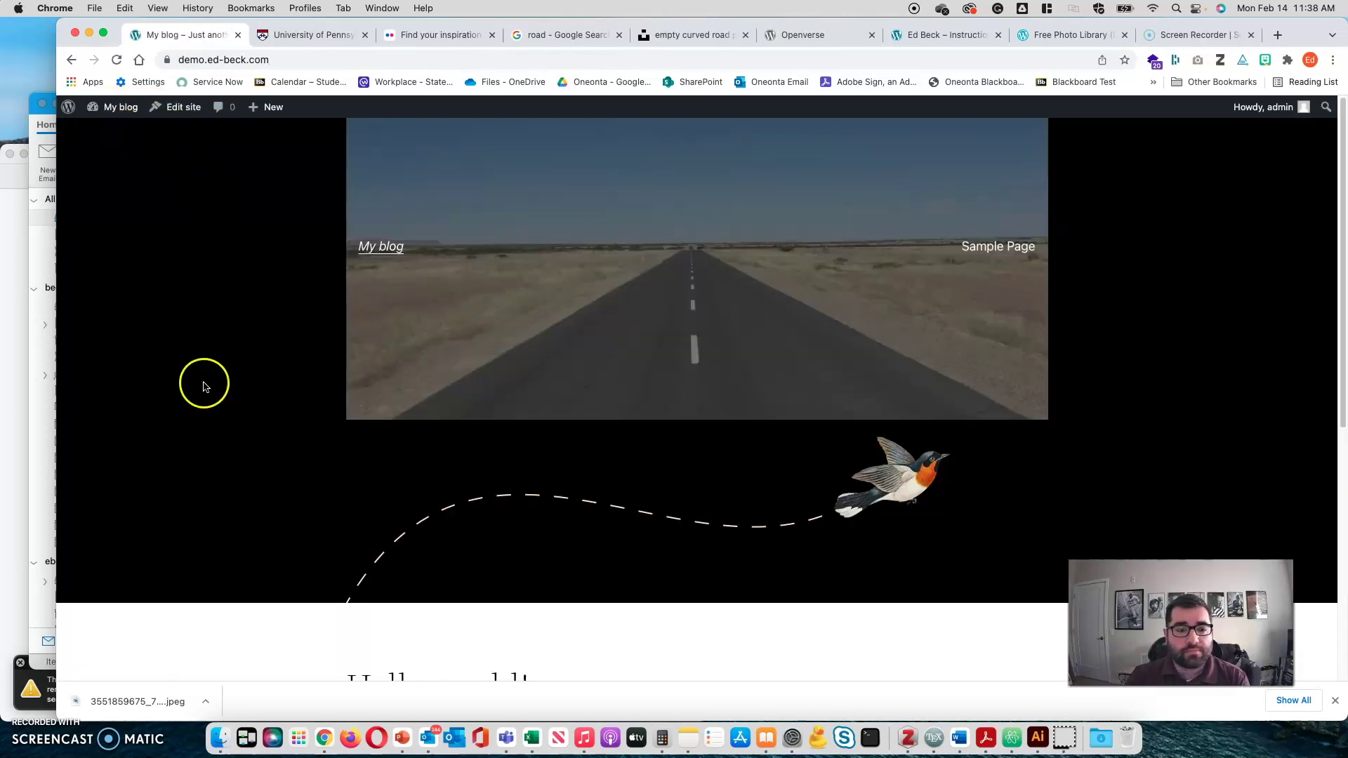
- Look through the home page and open the Hello world! post to check its header
scroll(202, 409, "down", 10)
scroll(262, 186, "up", 5)
scroll(421, 491, "down", 3)
left_click(486, 405)
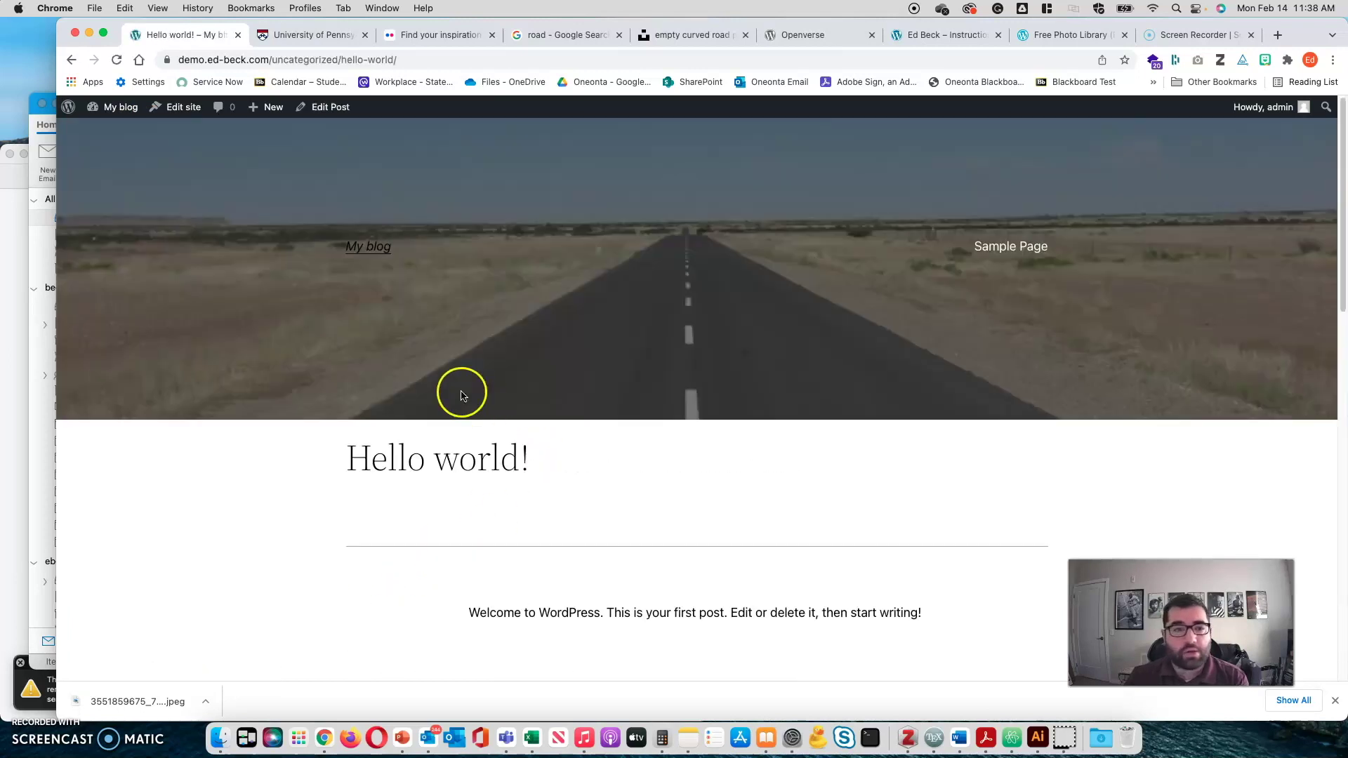
- Open the Hello world! post for editing and insert an Image block below its welcome paragraph
left_click(335, 104)
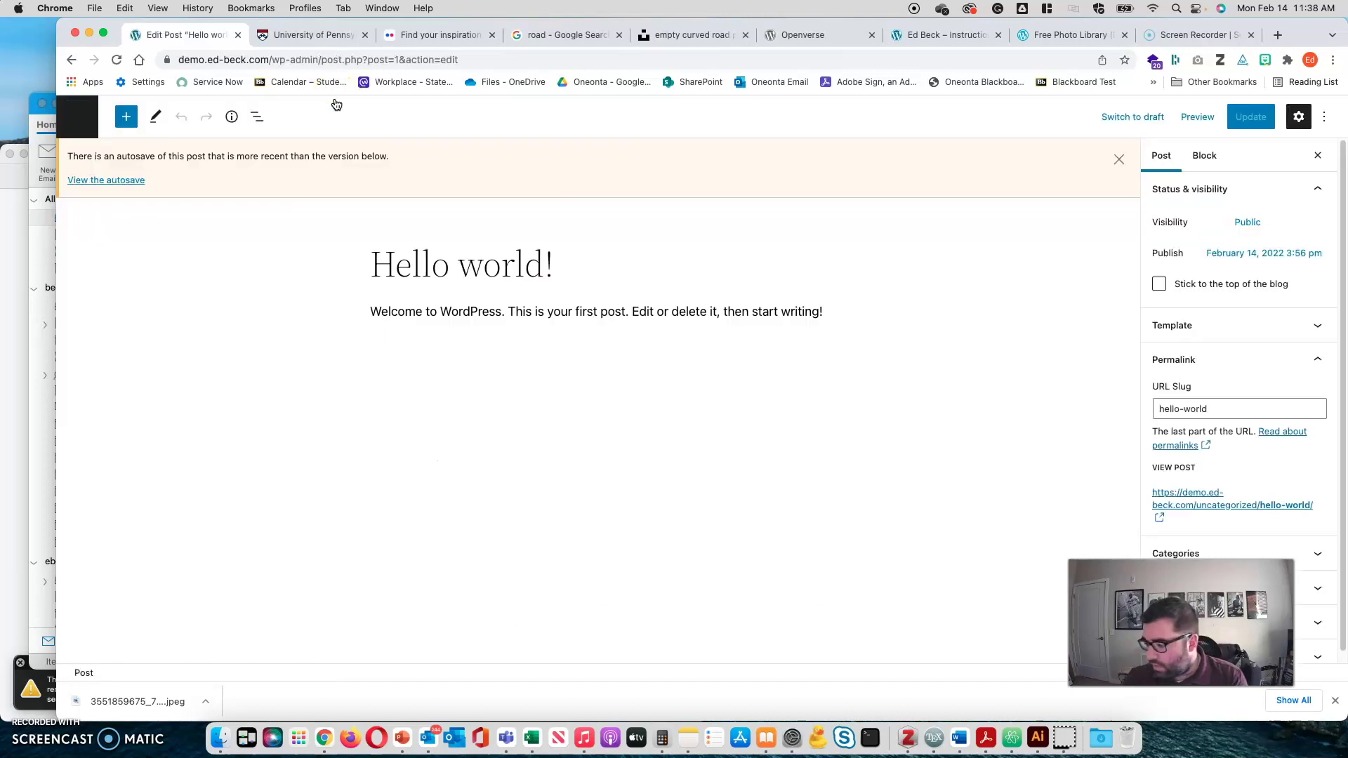
left_click(538, 356)
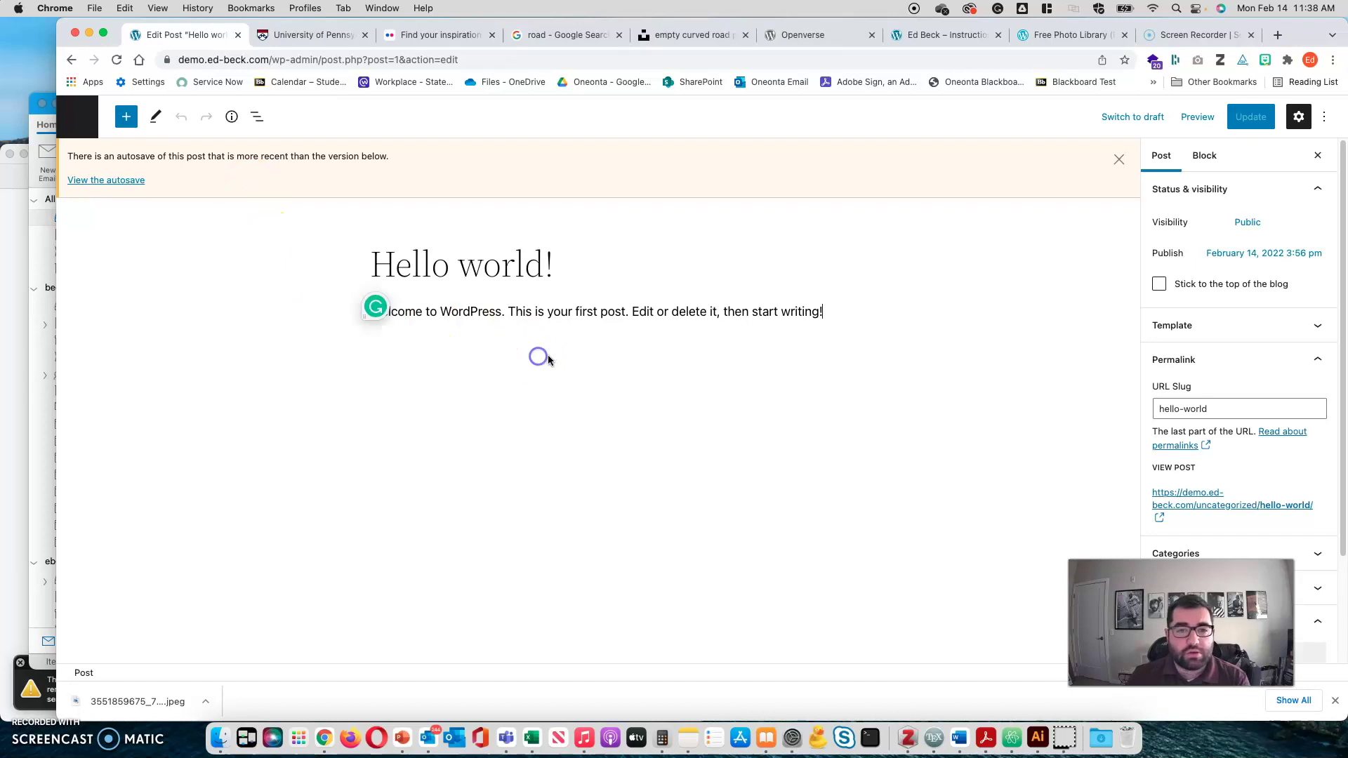
key("Return")
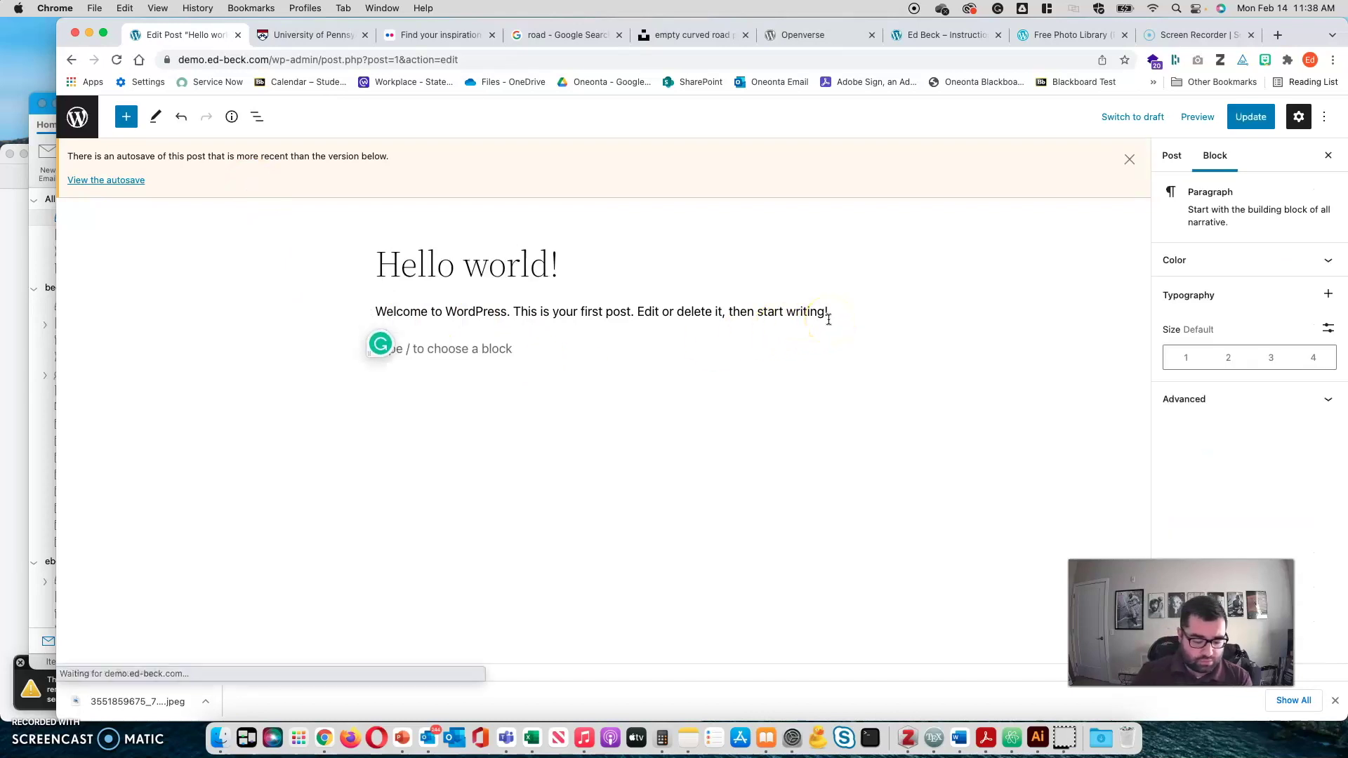
type("/image")
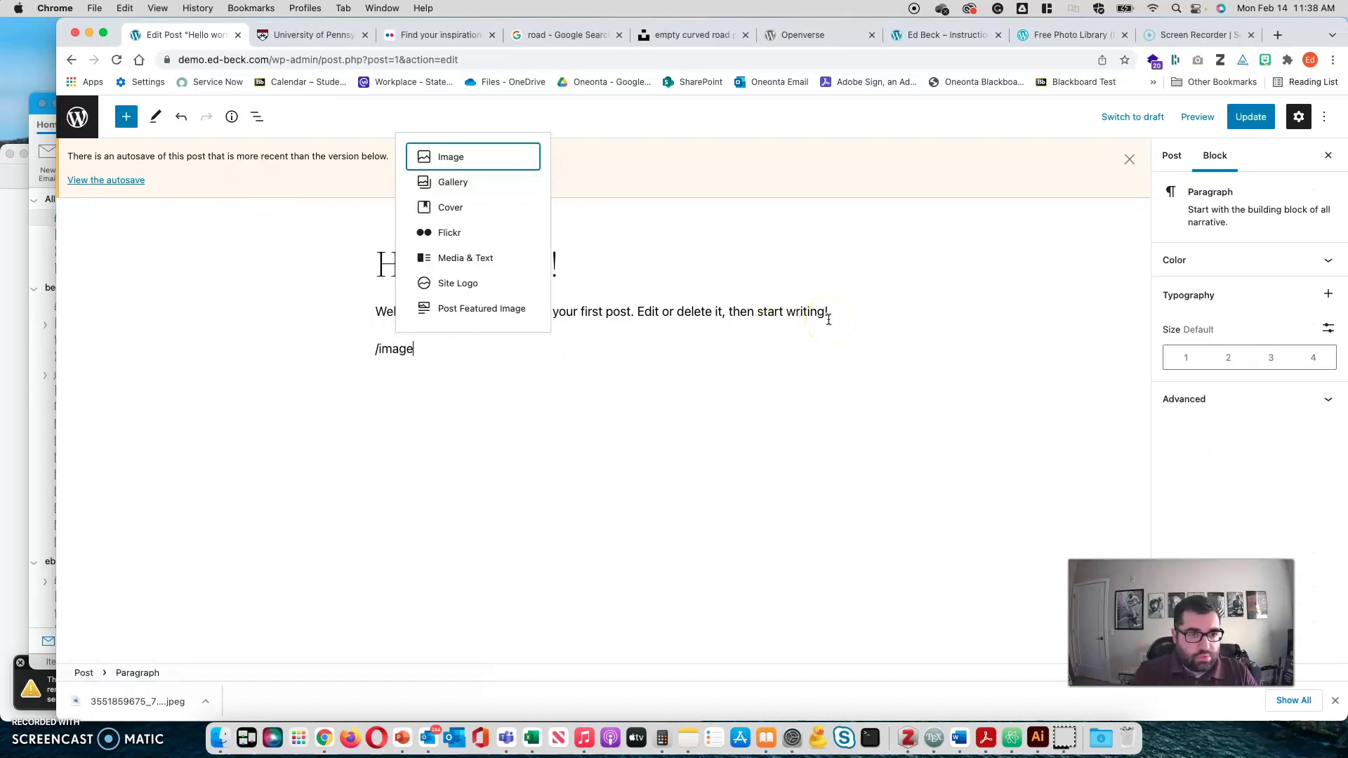
key("Return")
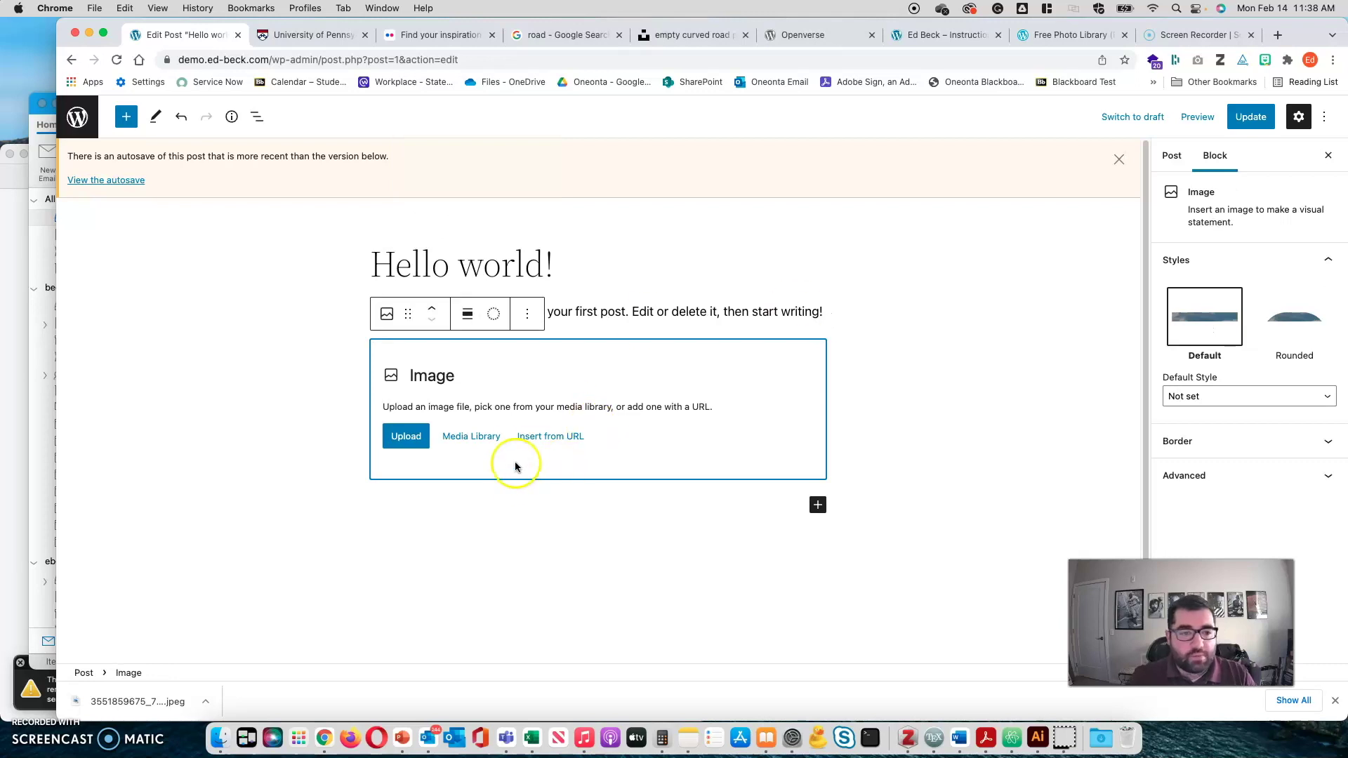
- Fill the Image block with the road photo from the media library and caption it "ADDING A CAPTION SHOULDN'T BE HARD"
left_click(494, 445)
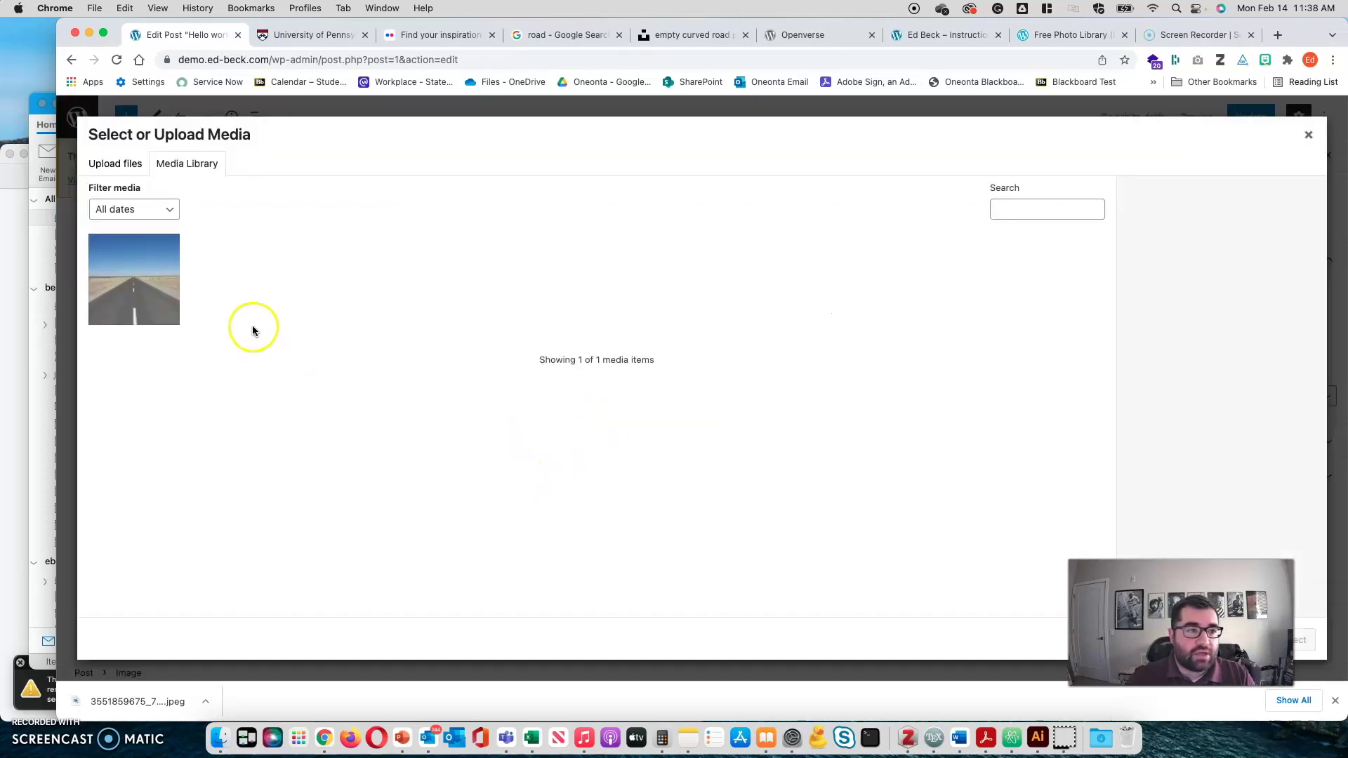
left_click(146, 320)
left_click(1308, 638)
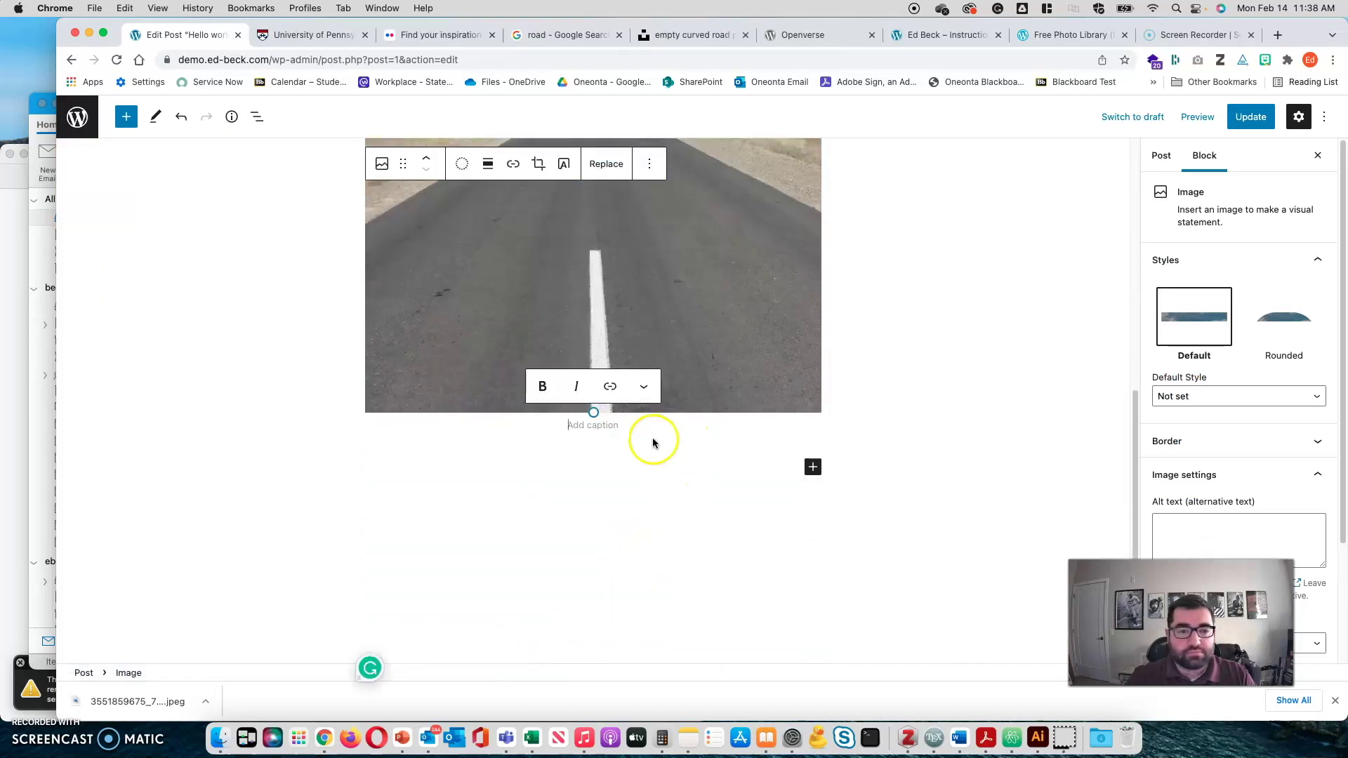
type("A")
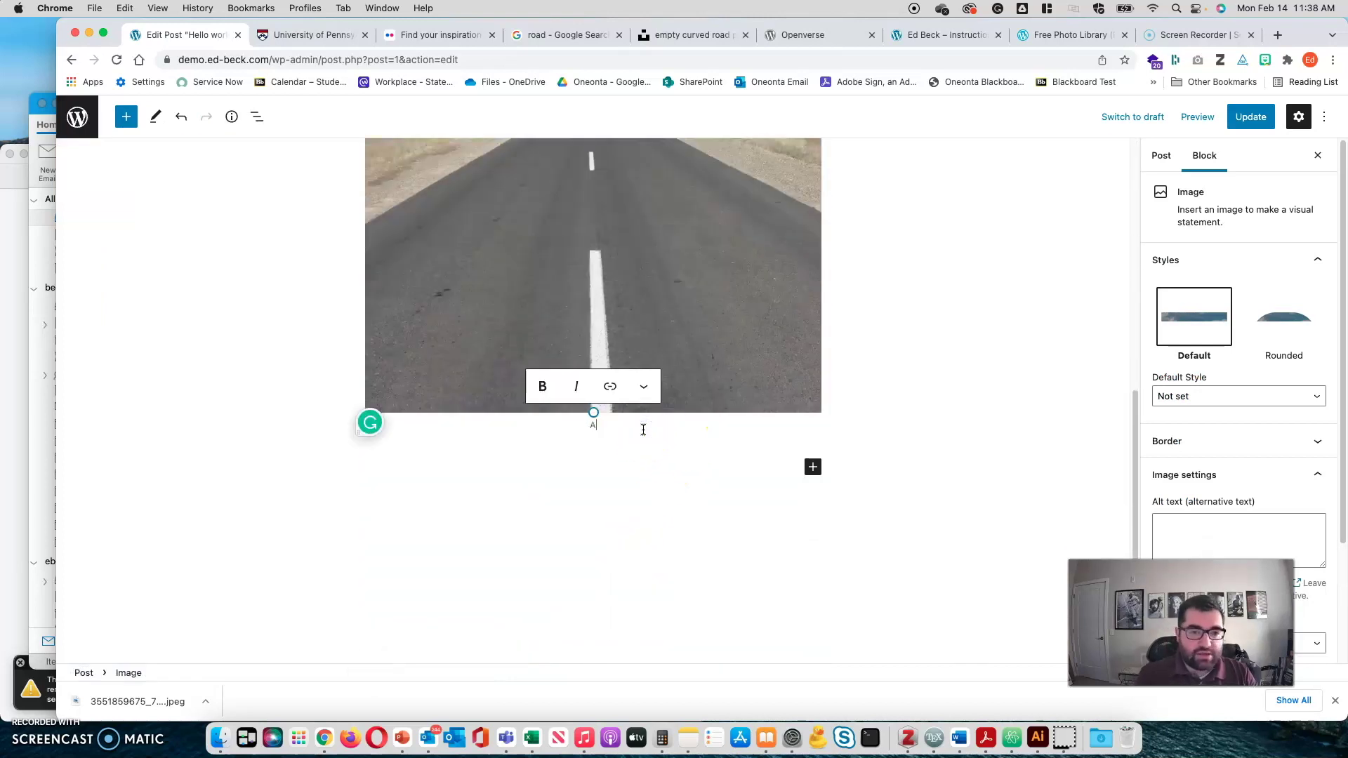
type("DDING A CAPTION SHOULDN'T BE HARD")
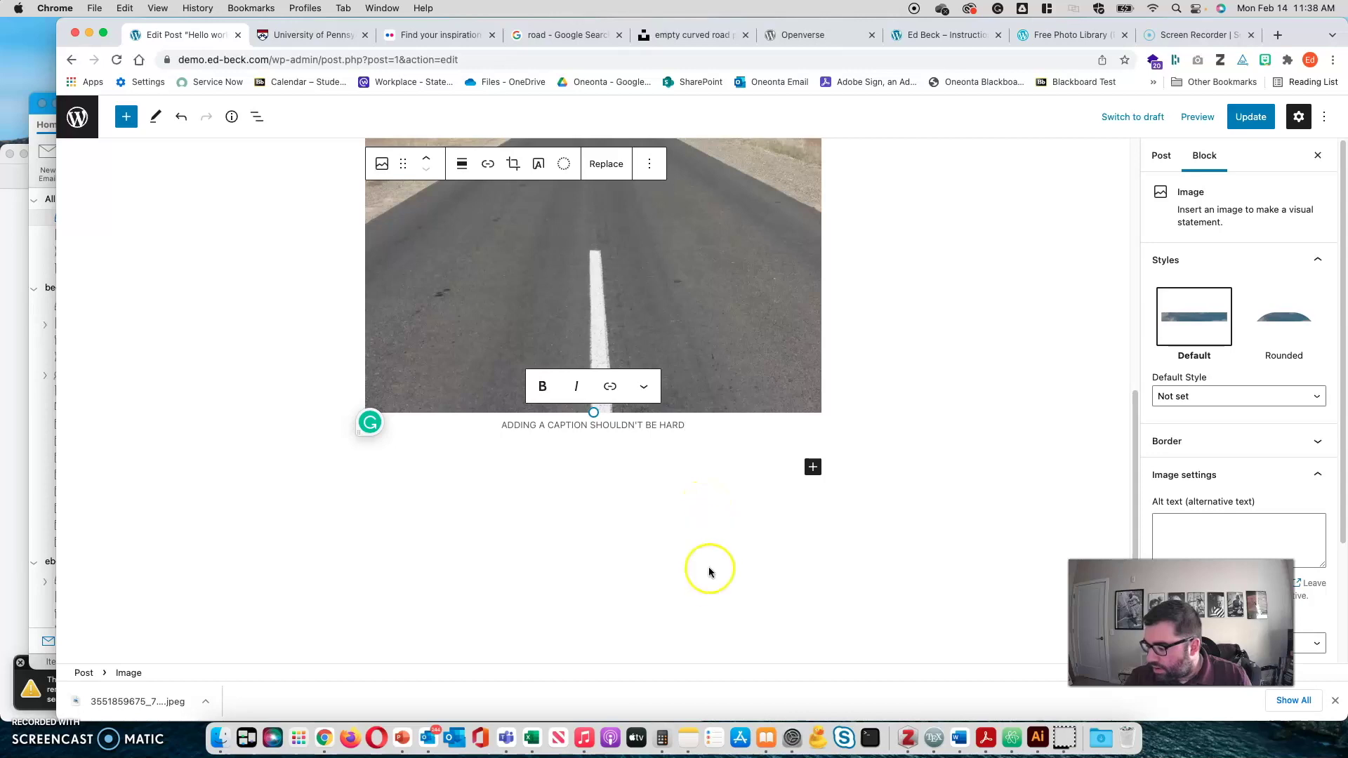
left_click(728, 523)
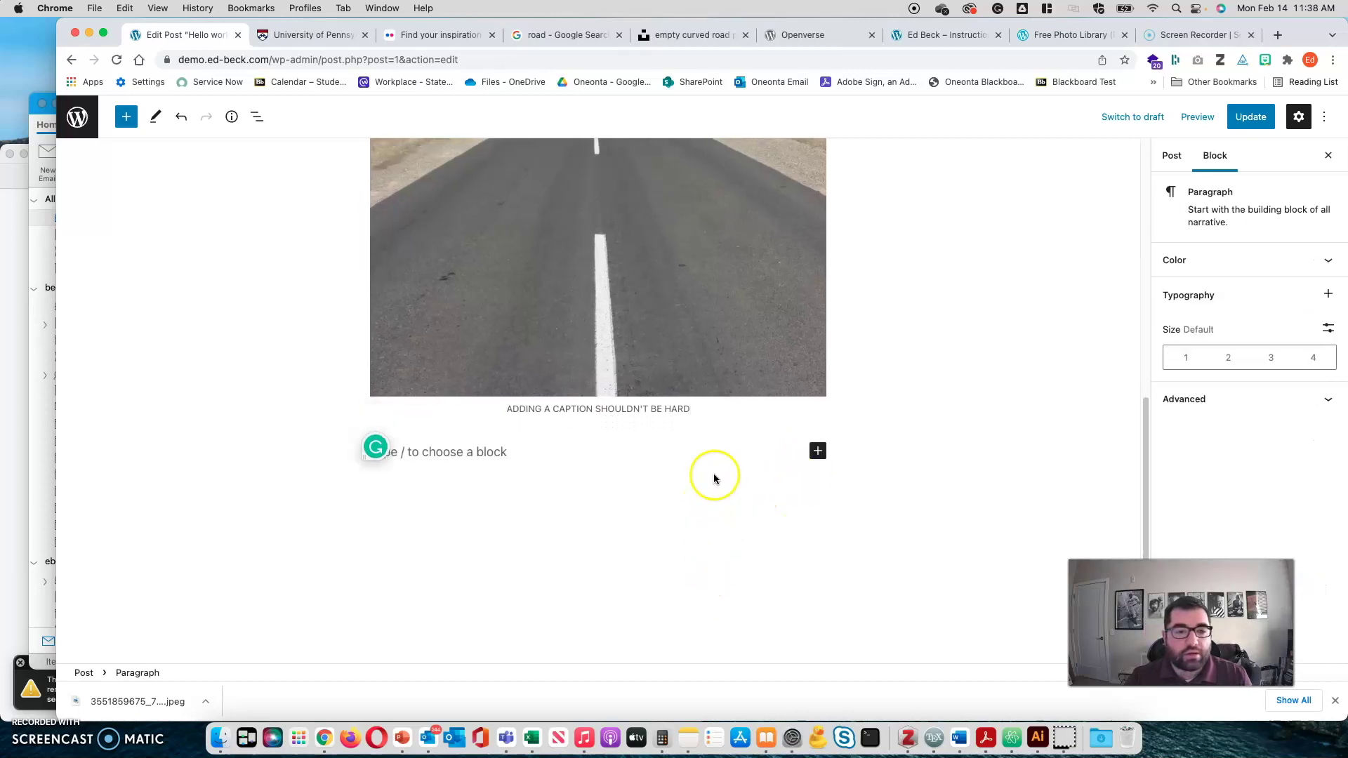
- Transform the captioned road image into a Gallery block and look at its options for adding more images
left_click(682, 353)
scroll(681, 353, "up", 6)
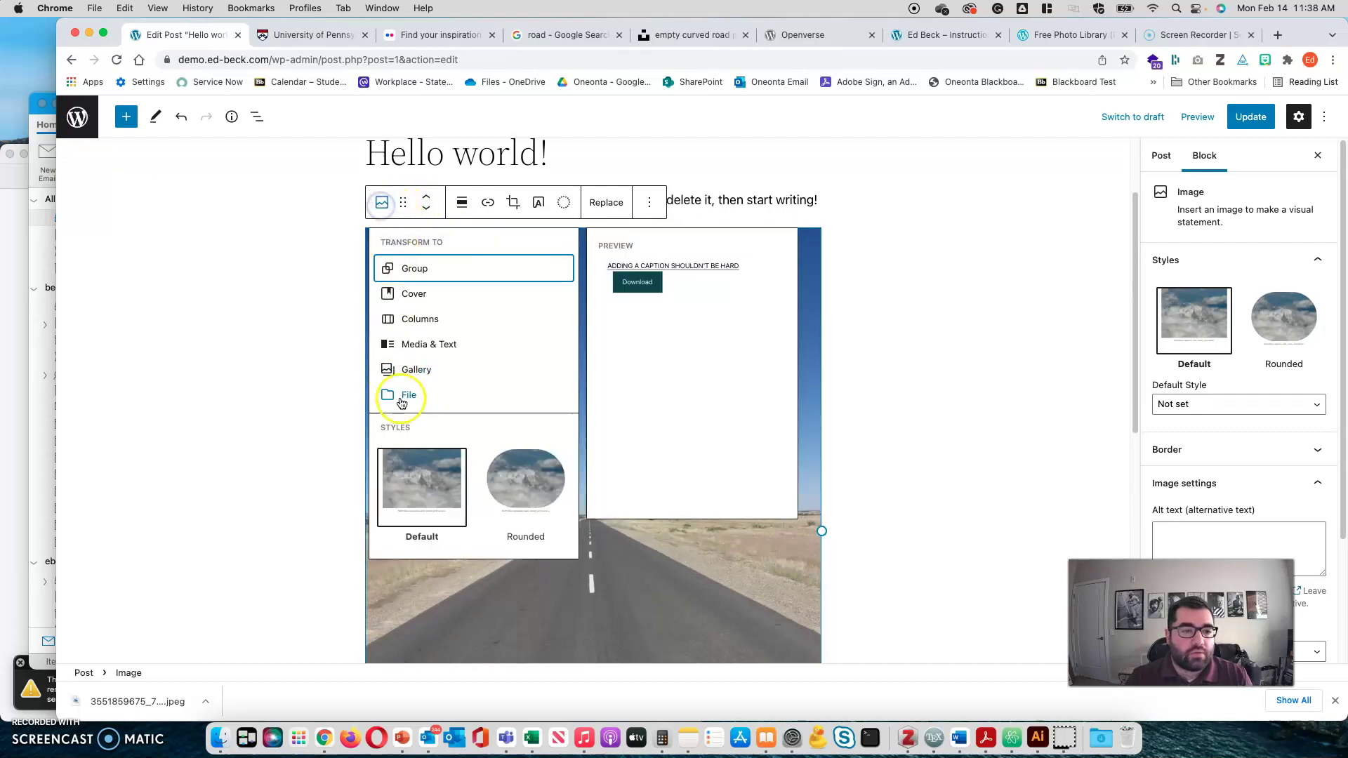
left_click(425, 370)
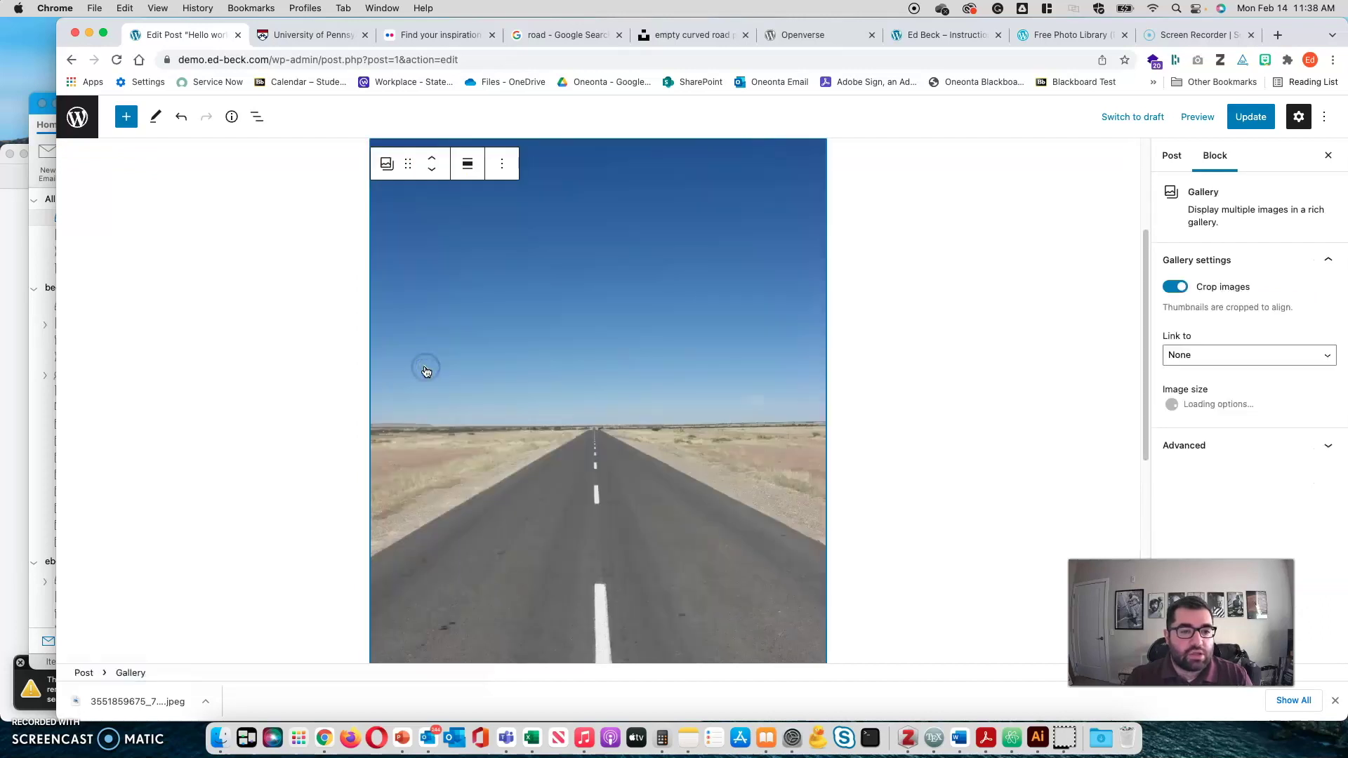
scroll(426, 372, "down", 5)
left_click(456, 426)
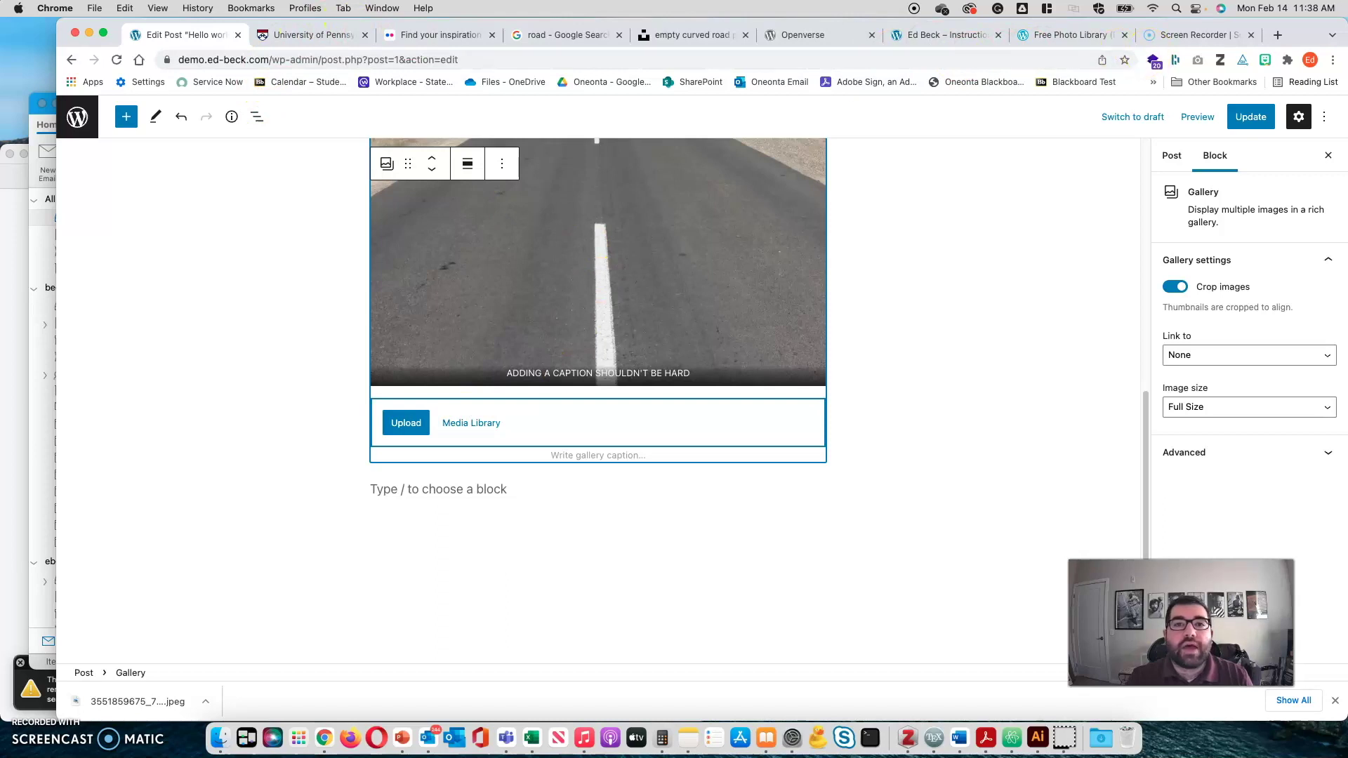
- Switch to Flickr and search its photos for "ROAD"
left_click(479, 39)
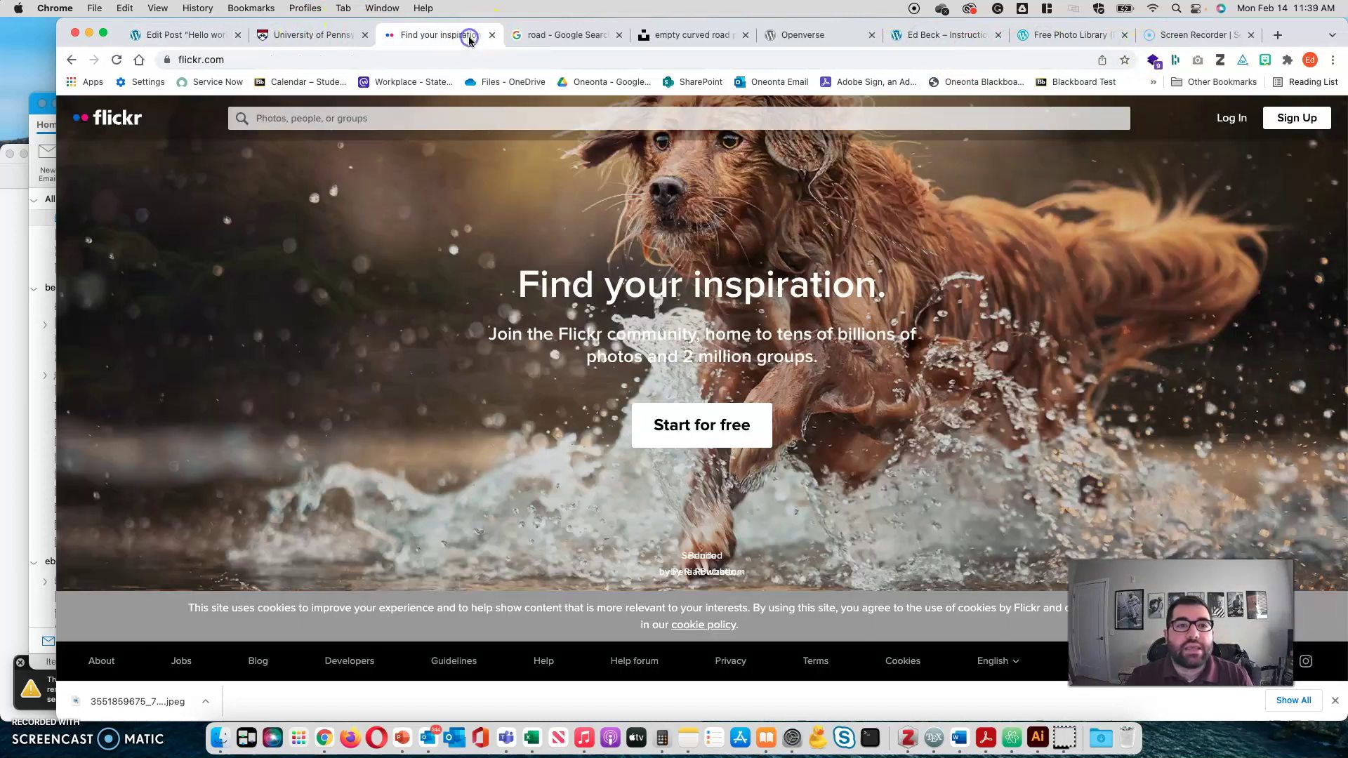
left_click(377, 117)
type("ROAD")
key("Return")
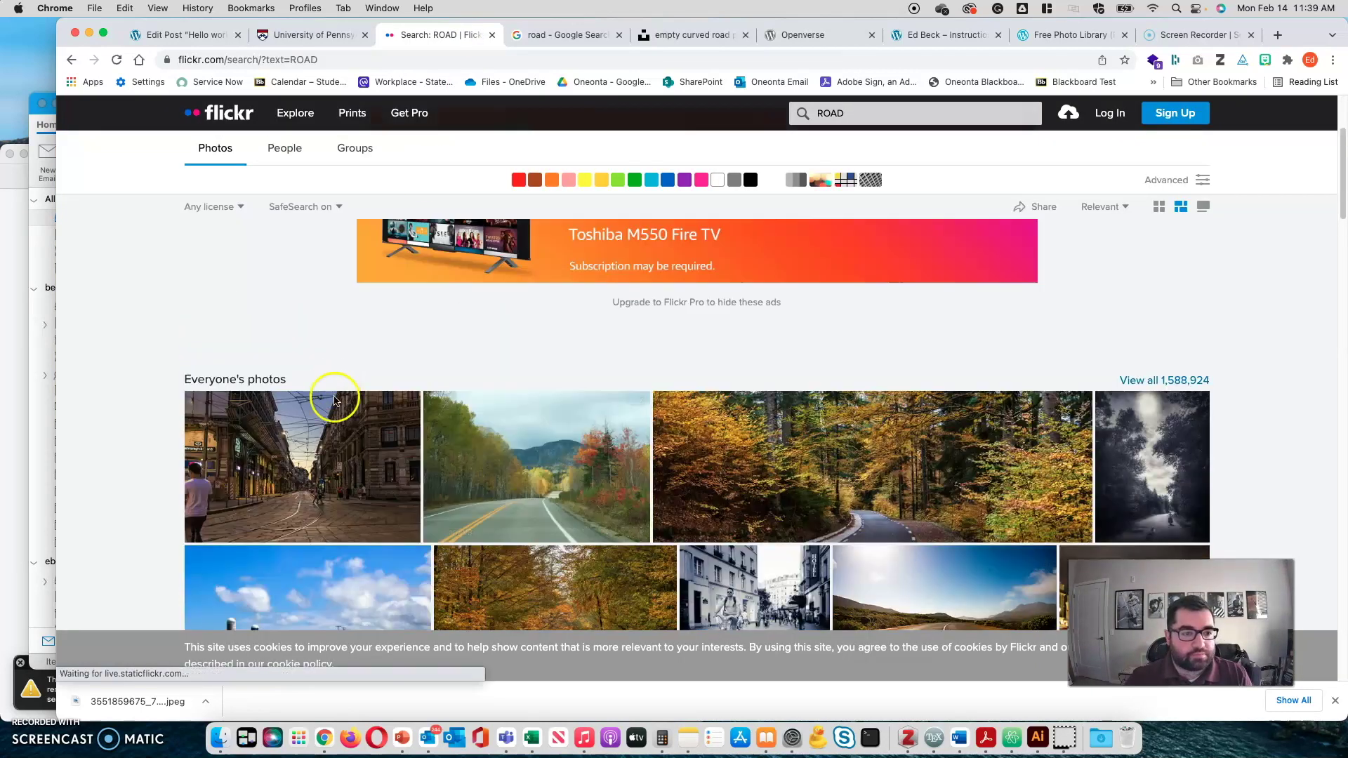
- Open the first city street photo, examine its licence and details, and return to the search results
left_click(346, 476)
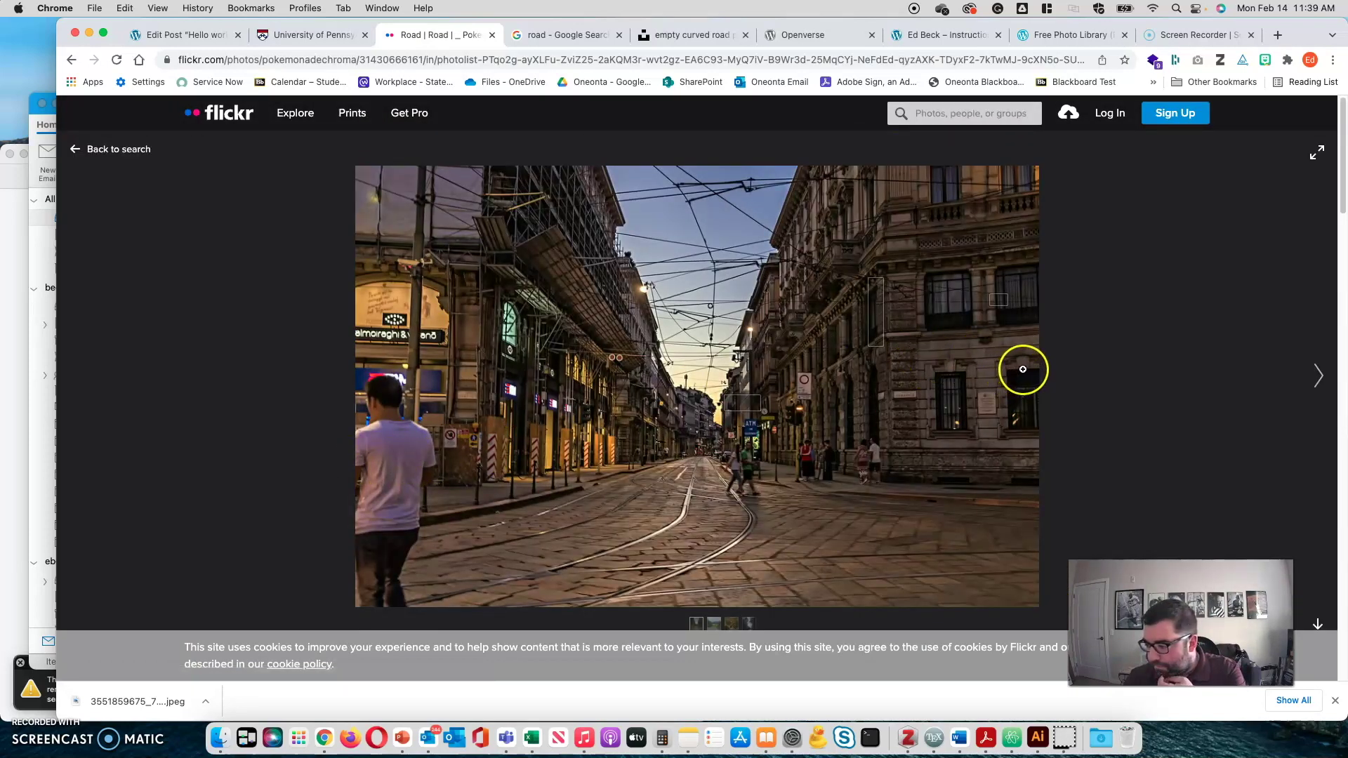
scroll(1023, 369, "down", 5)
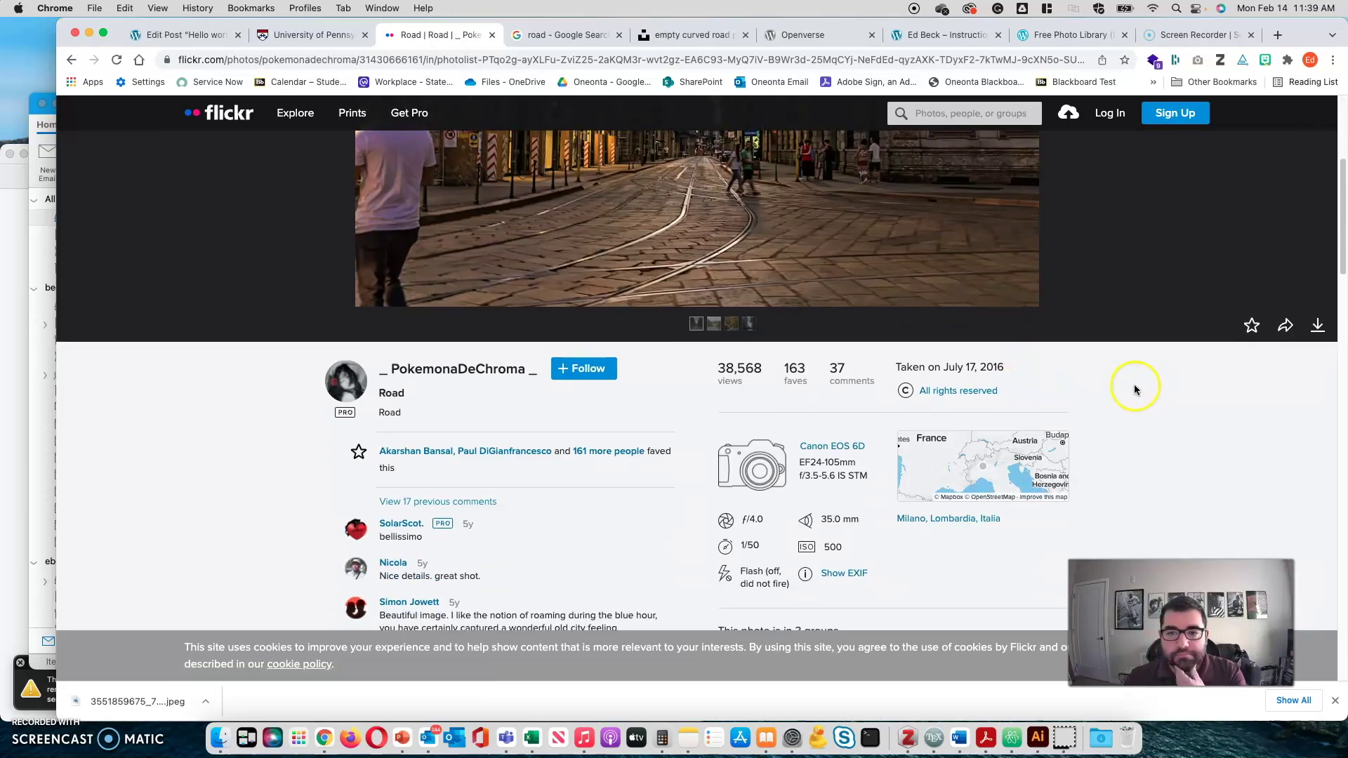
scroll(1134, 385, "up", 5)
scroll(1134, 387, "down", 5)
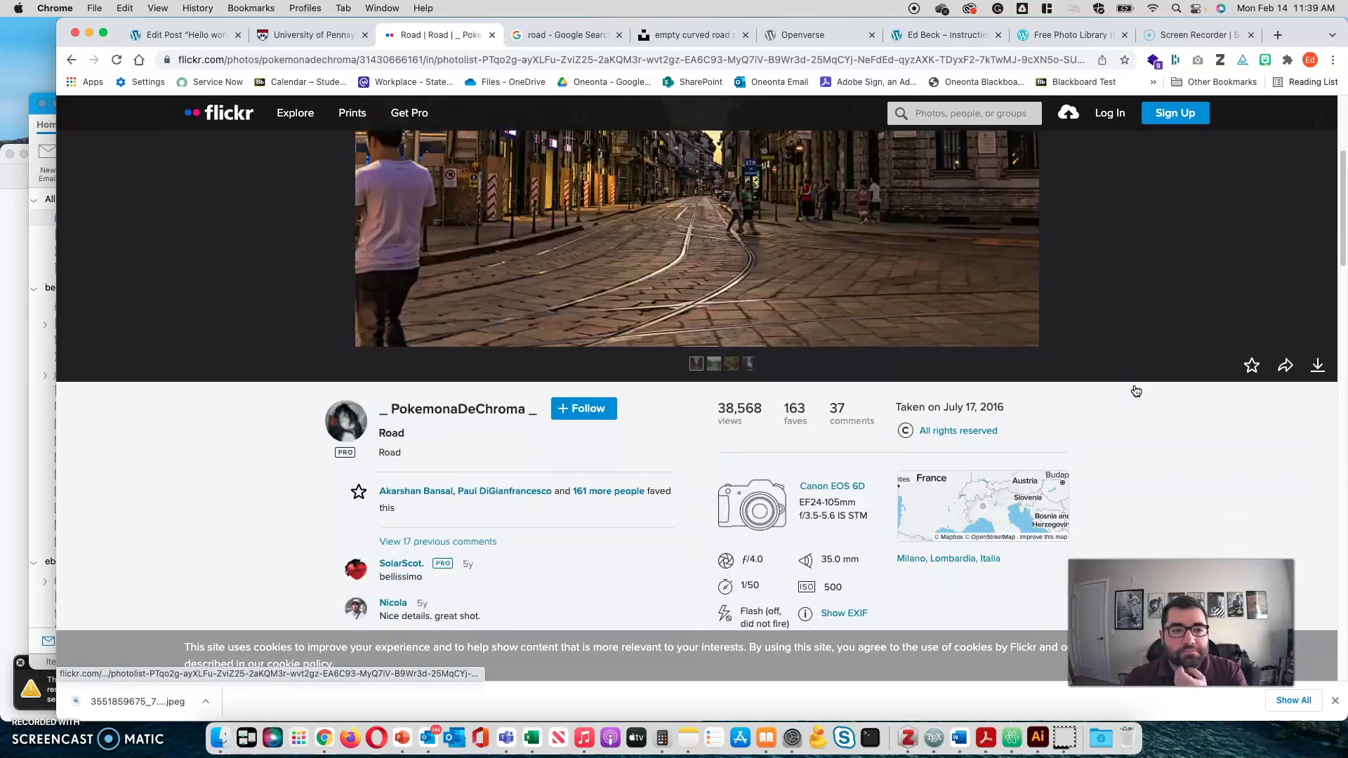
scroll(1131, 392, "up", 5)
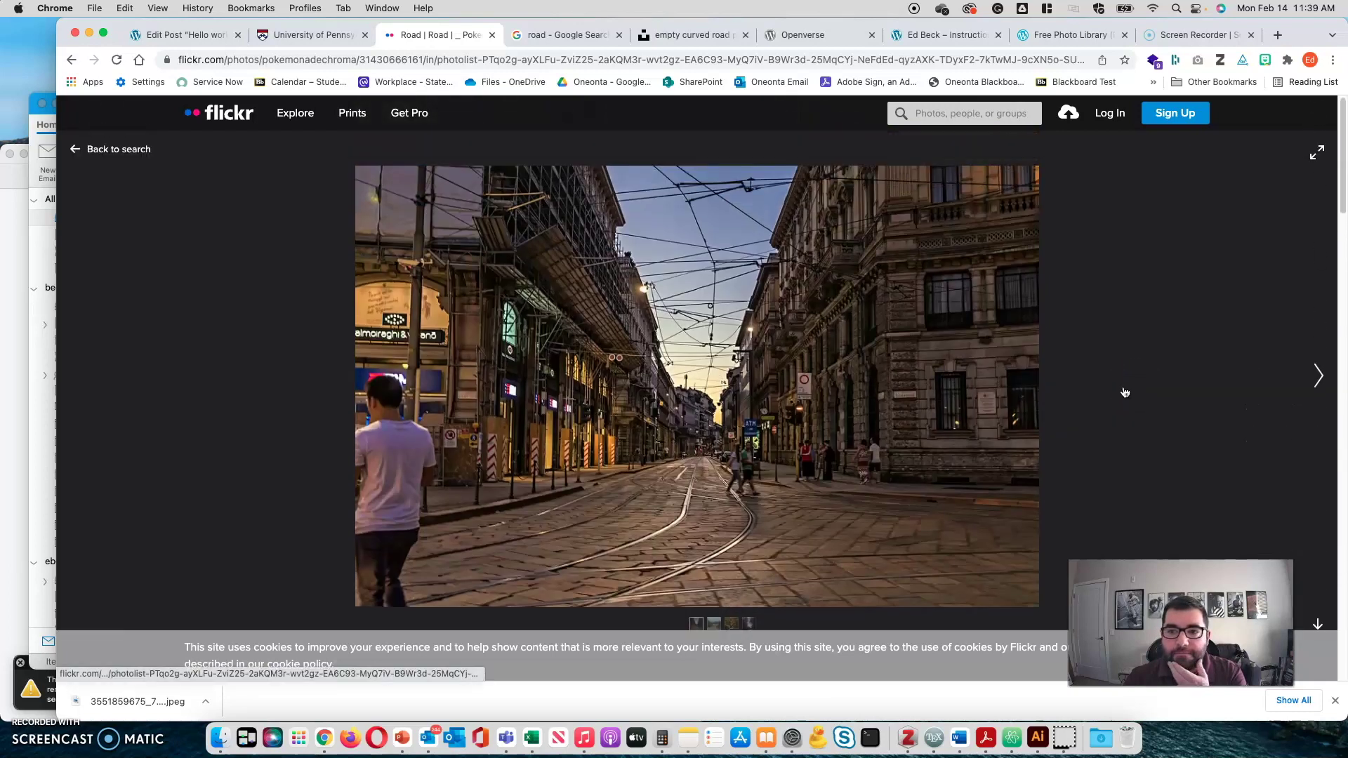
left_click(71, 59)
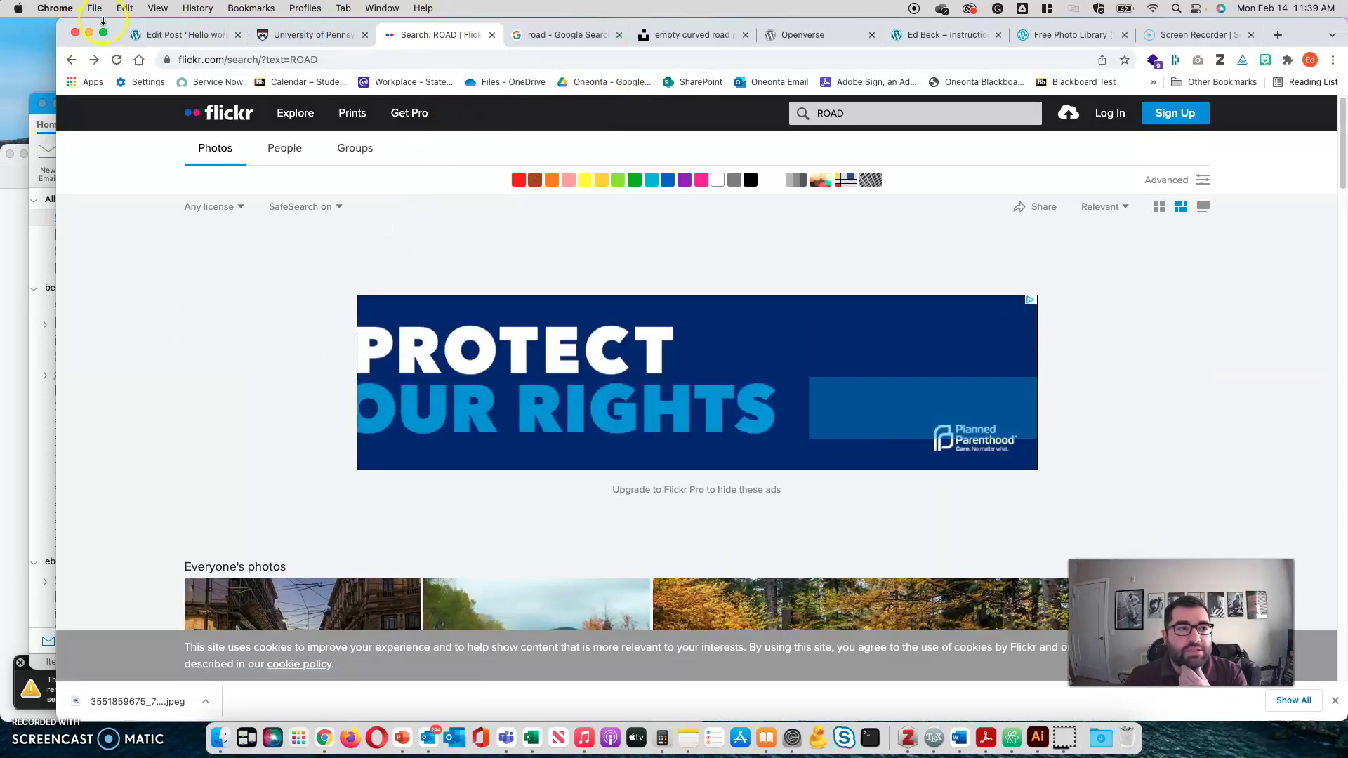
- Move the browser window lower on the desktop and switch to the Google Images results for "road"
left_click_drag(65, 32, 65, 83)
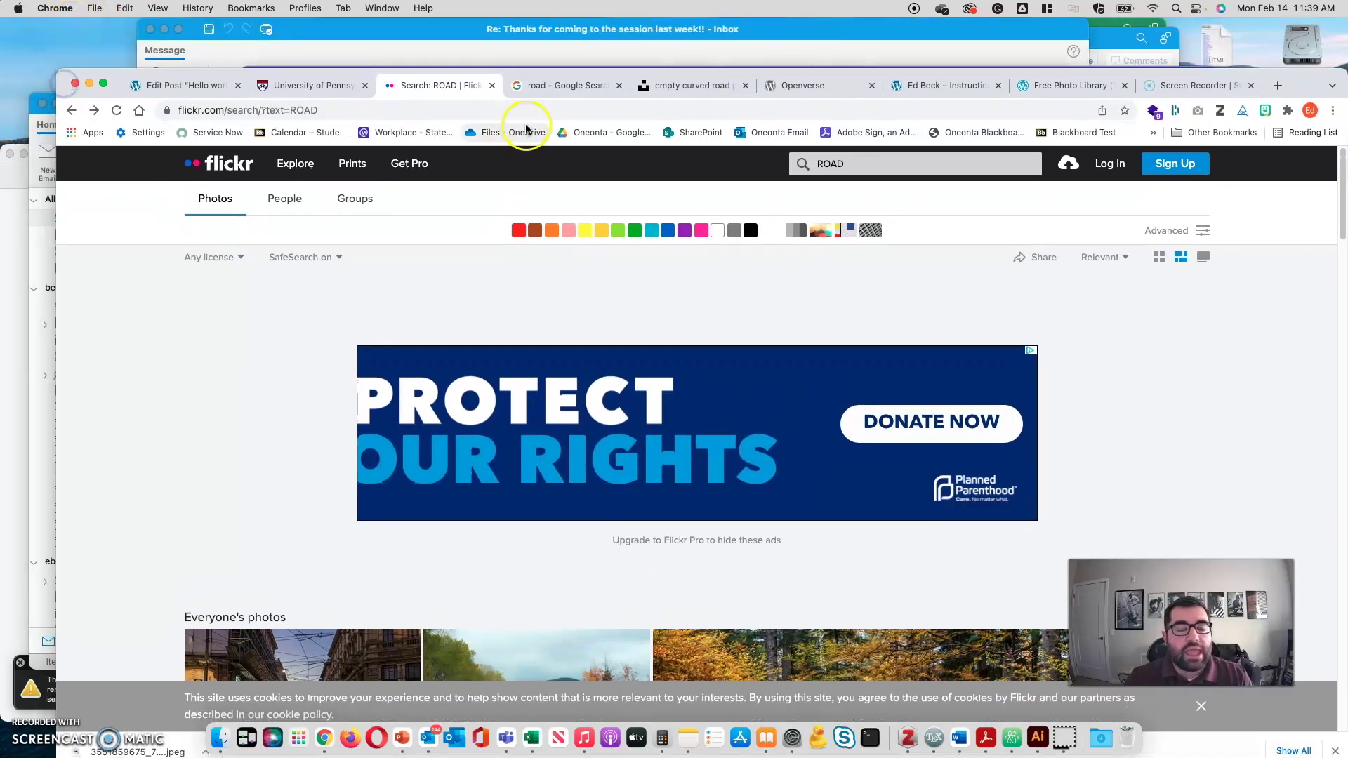
left_click(559, 91)
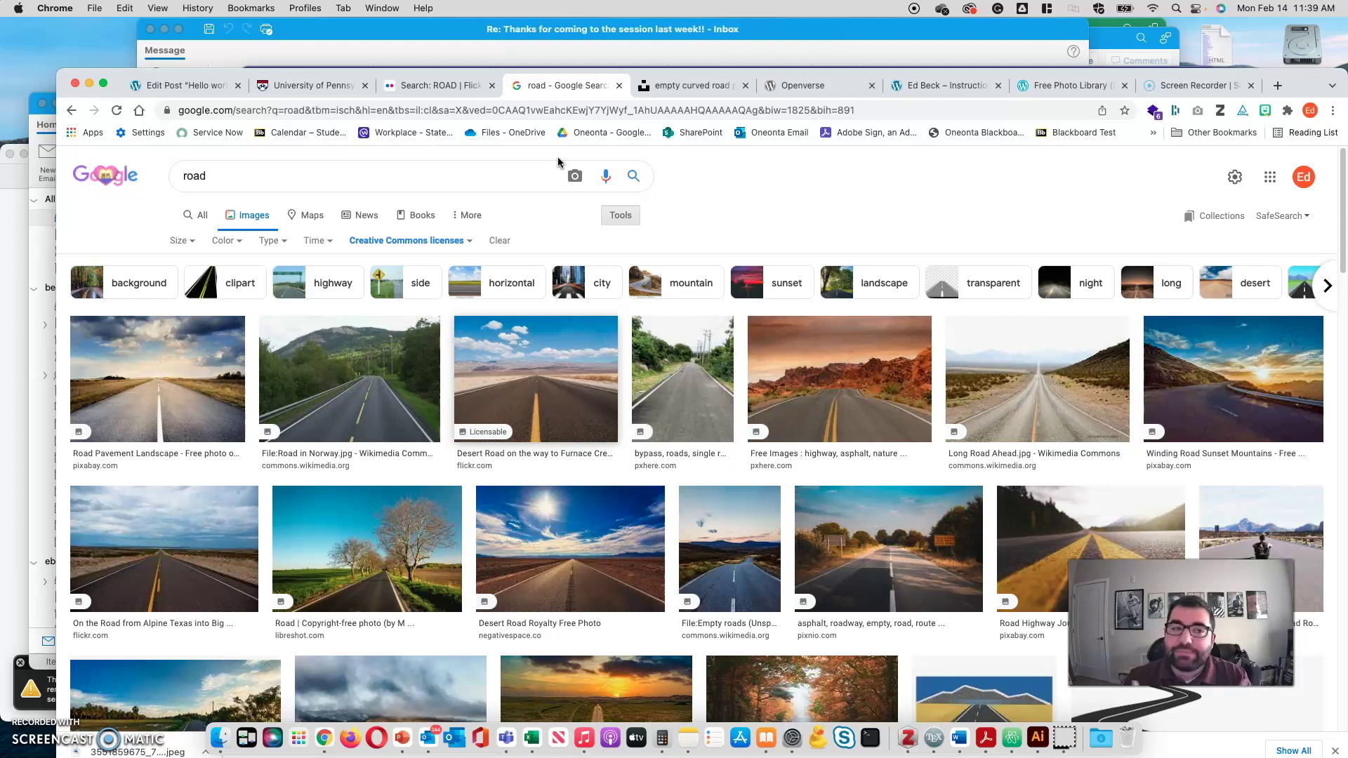
- Check the Creative Commons licence filter on the image results, open the first road photo's Pixabay page and examine its licence
left_click(461, 243)
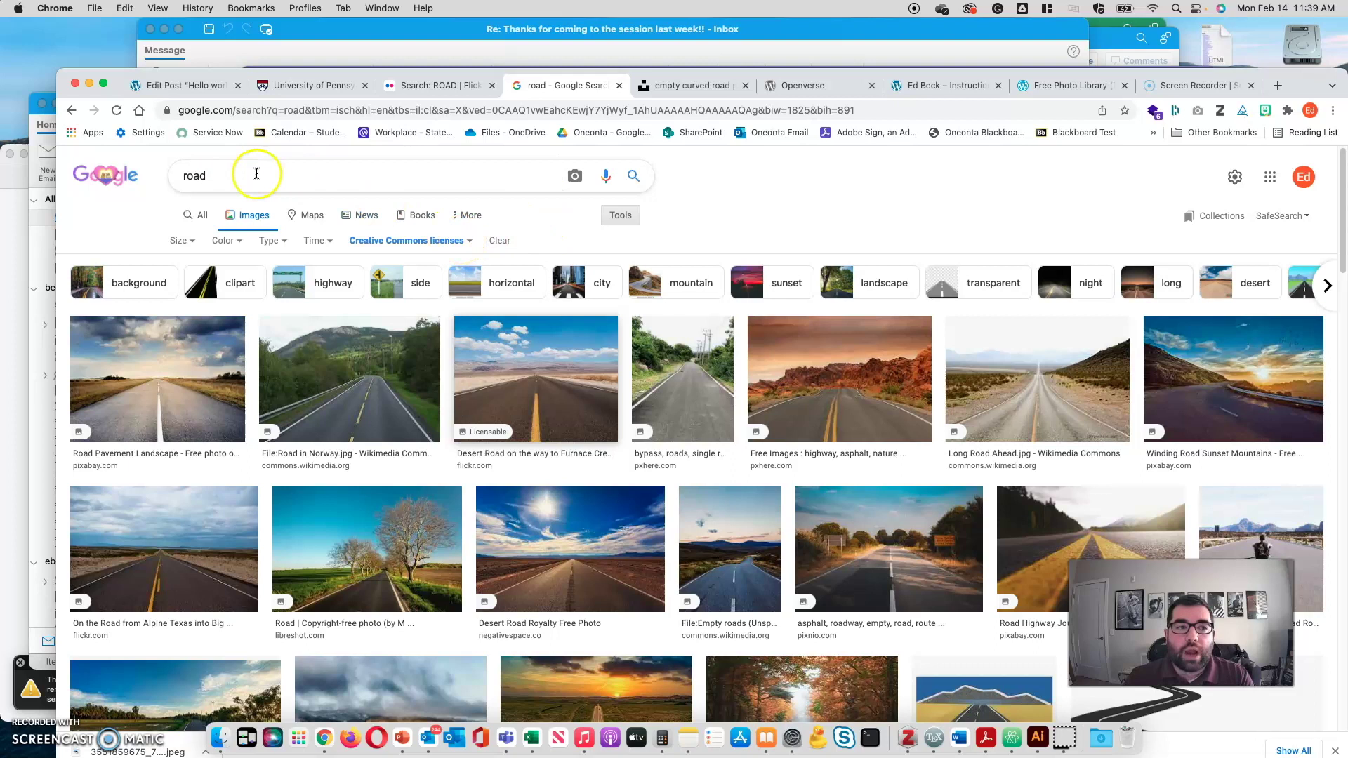
left_click(466, 242)
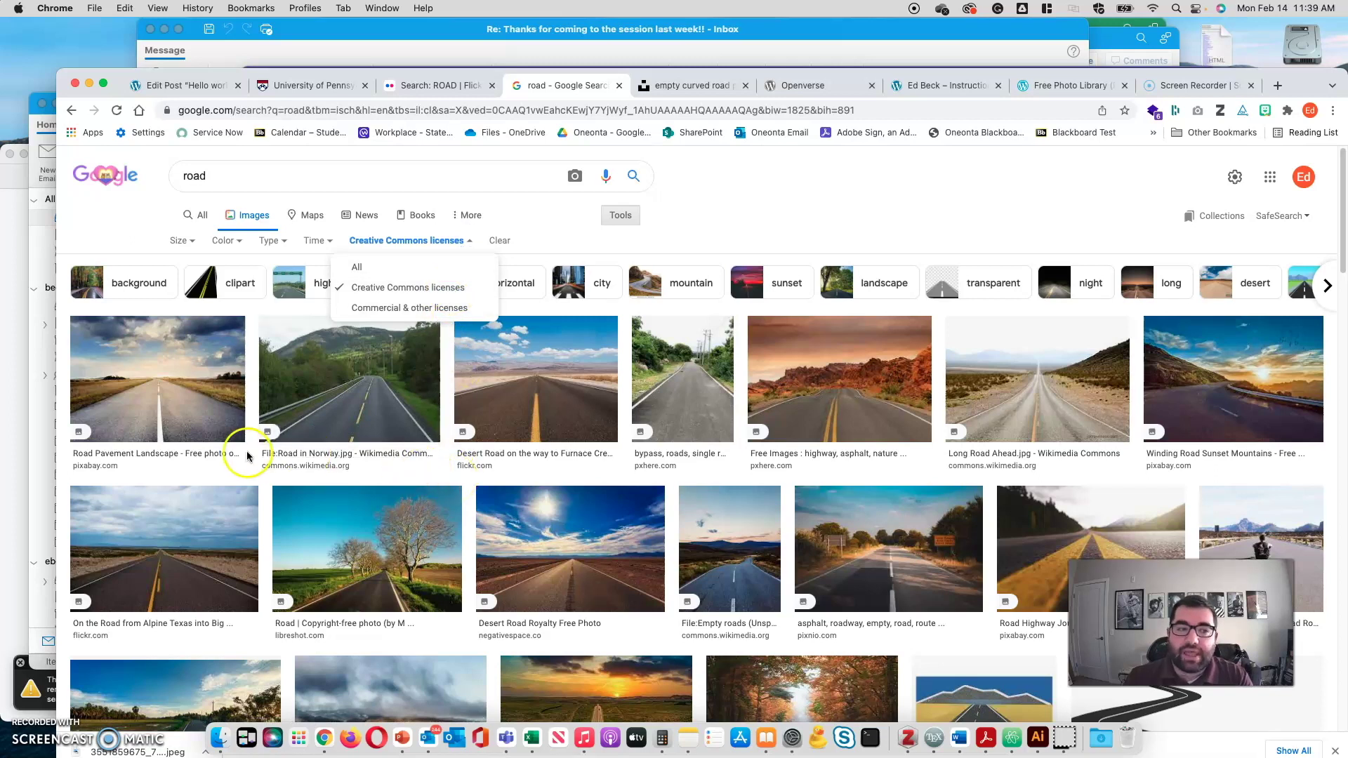
left_click(186, 418)
left_click(186, 418)
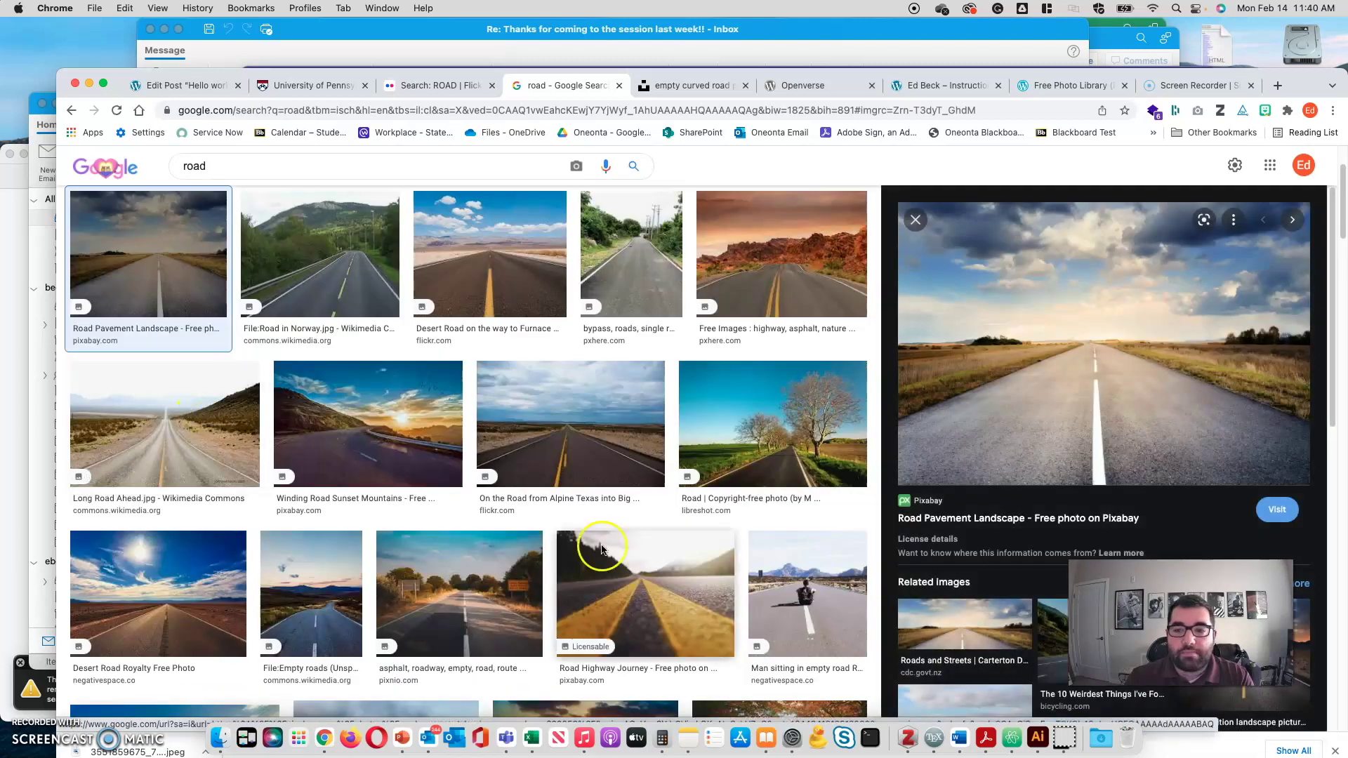
left_click(1276, 511)
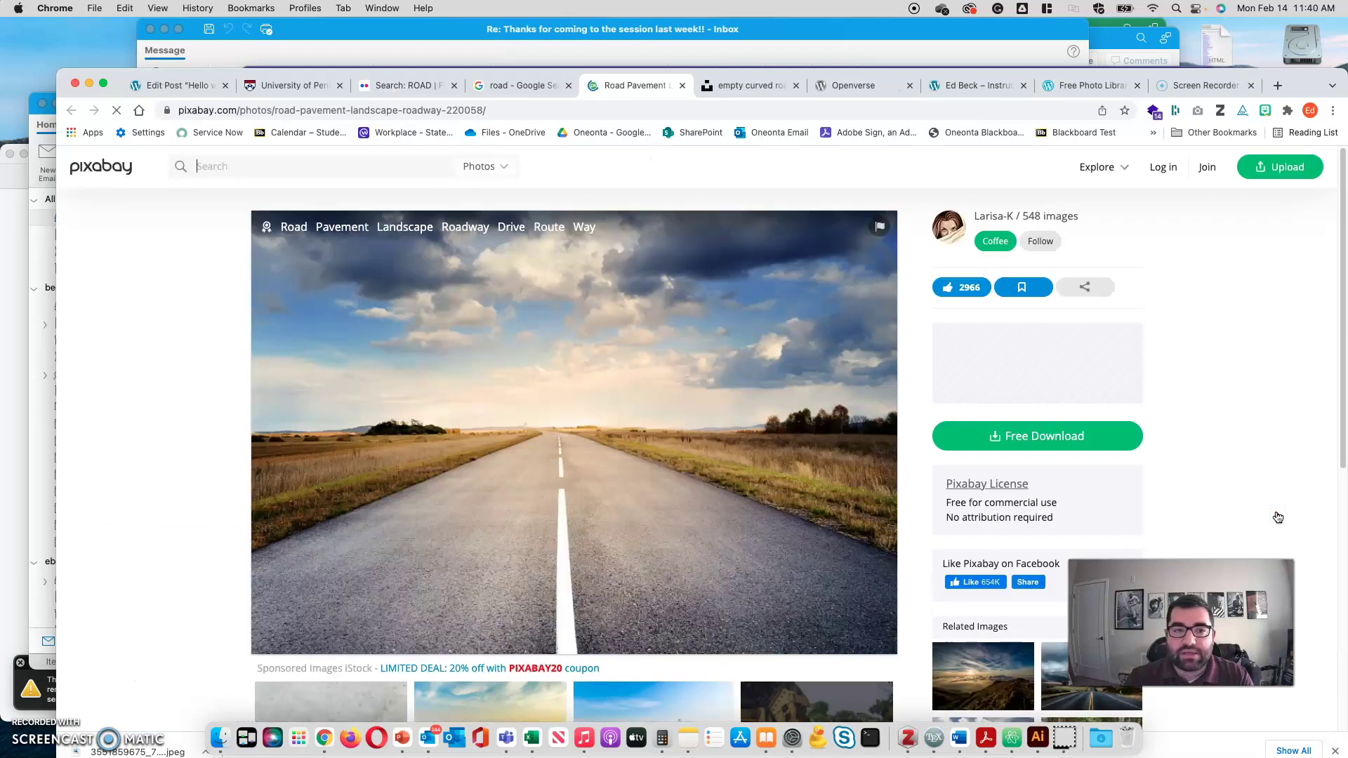
scroll(1067, 446, "down", 2)
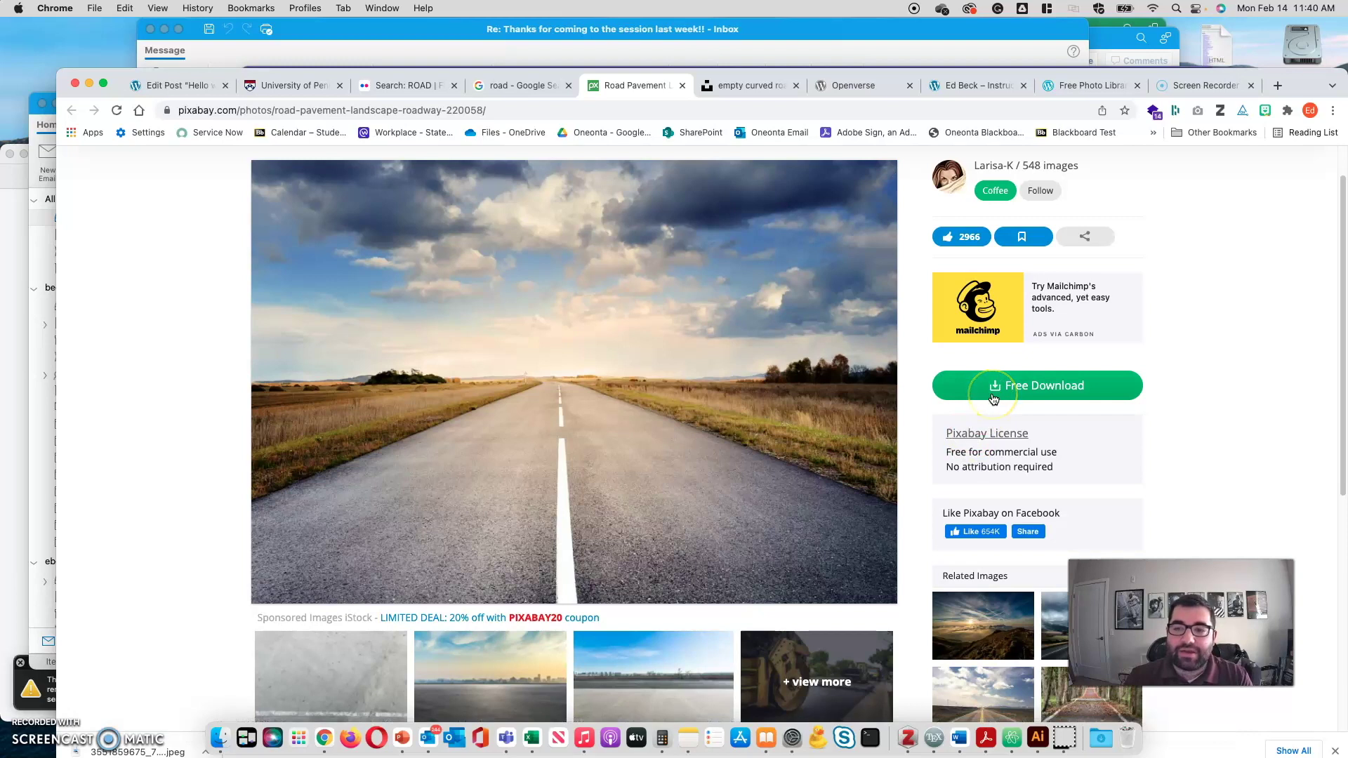
- Save the Pixabay road photo to the Downloads folder as road-220058_960_720
right_click(753, 393)
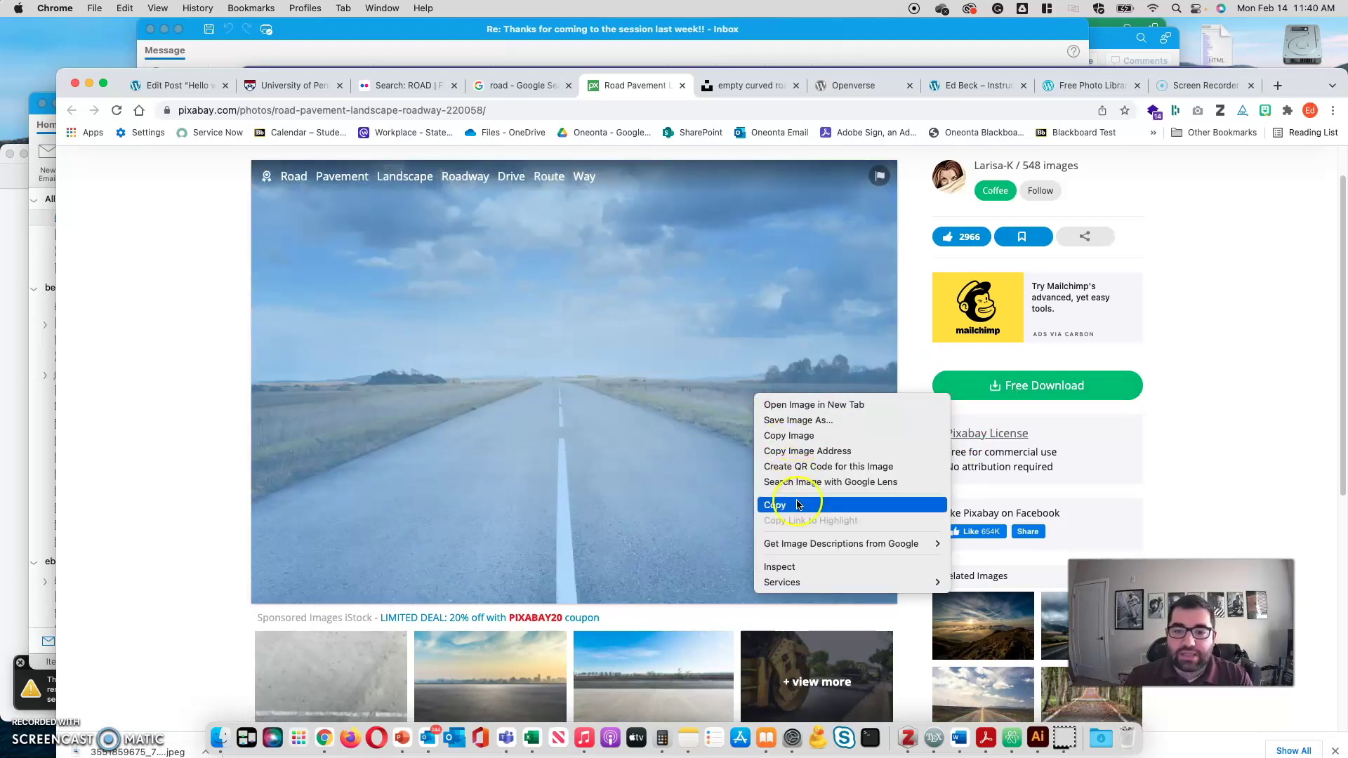
left_click(828, 420)
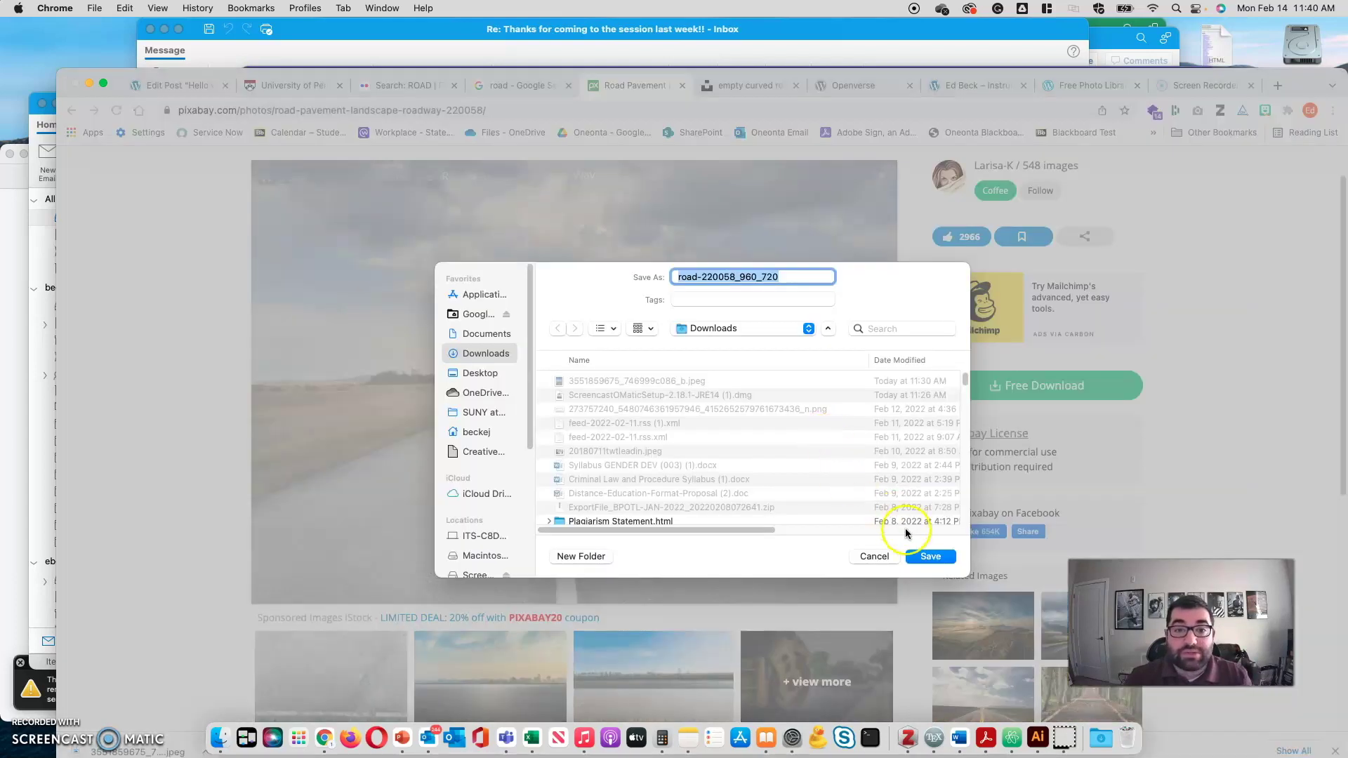
left_click(928, 556)
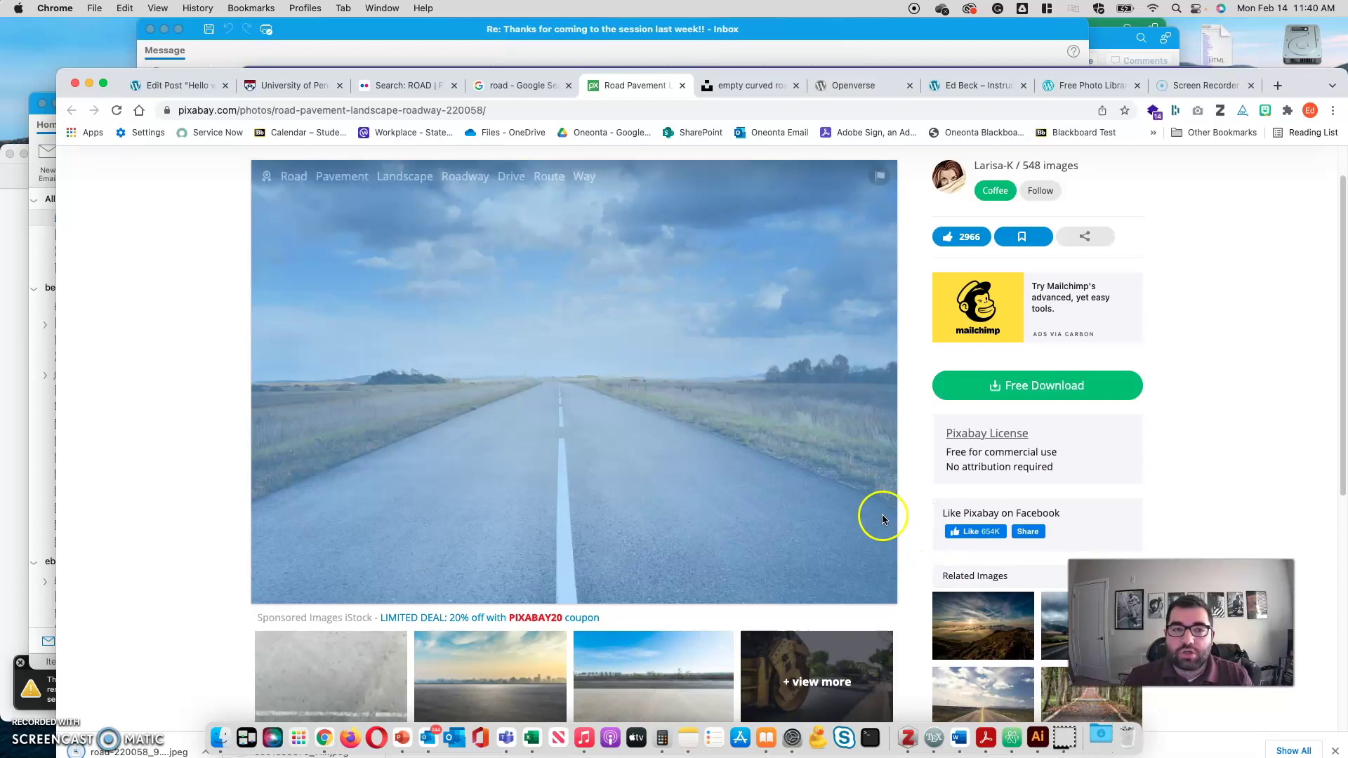
- Switch to the WordPress post editor and upload road-220058_960_720.jpeg into the gallery
left_click(164, 91)
left_click(396, 471)
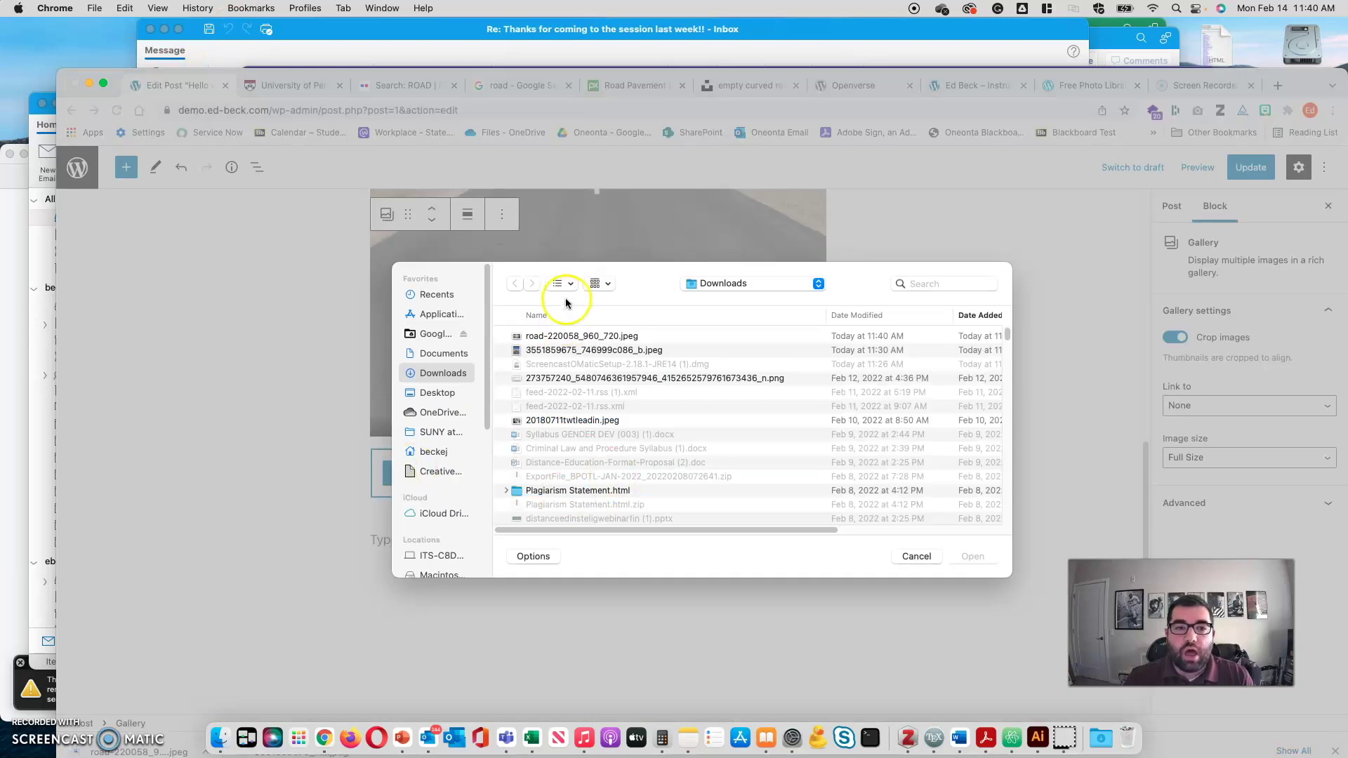
left_click(565, 335)
left_click(995, 565)
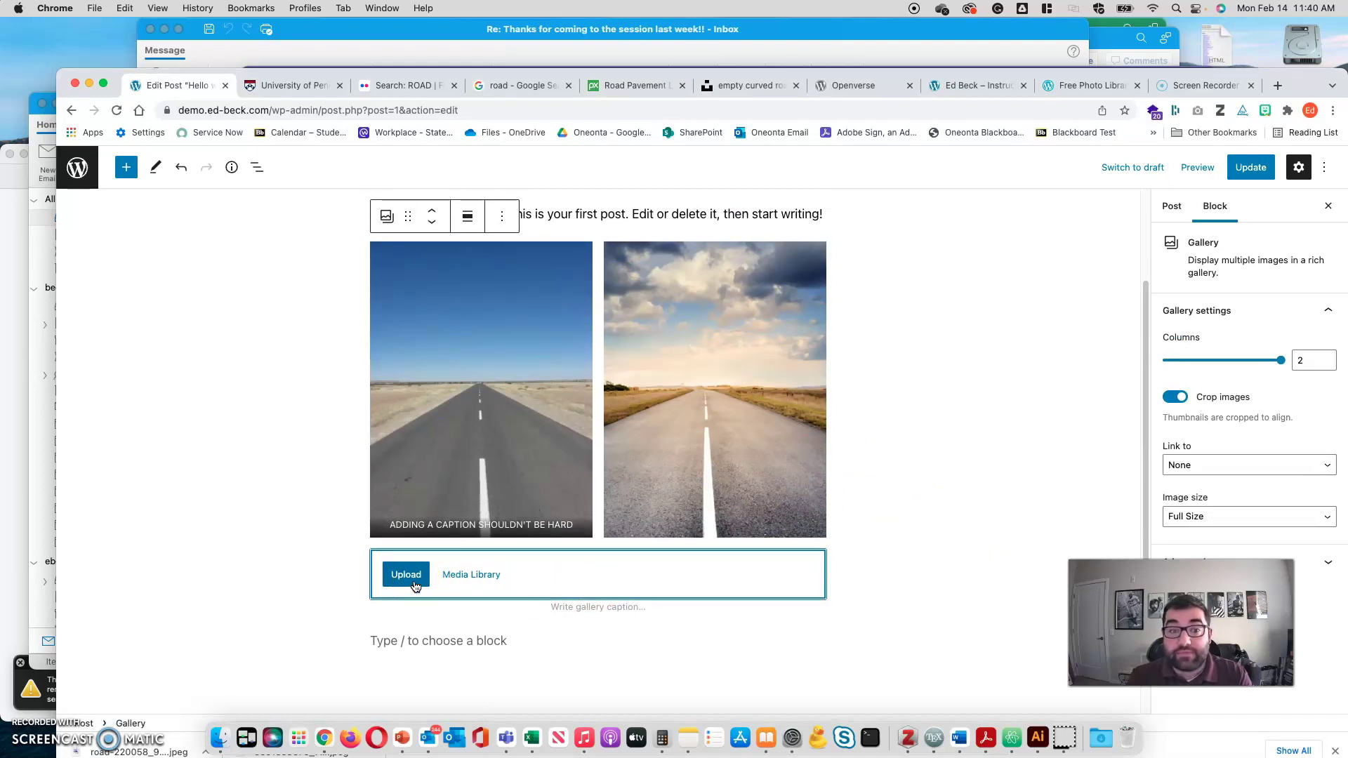
- Rotate the gallery's cloudy-sky road image by 180° so it is upside down and apply the edit
left_click(688, 407)
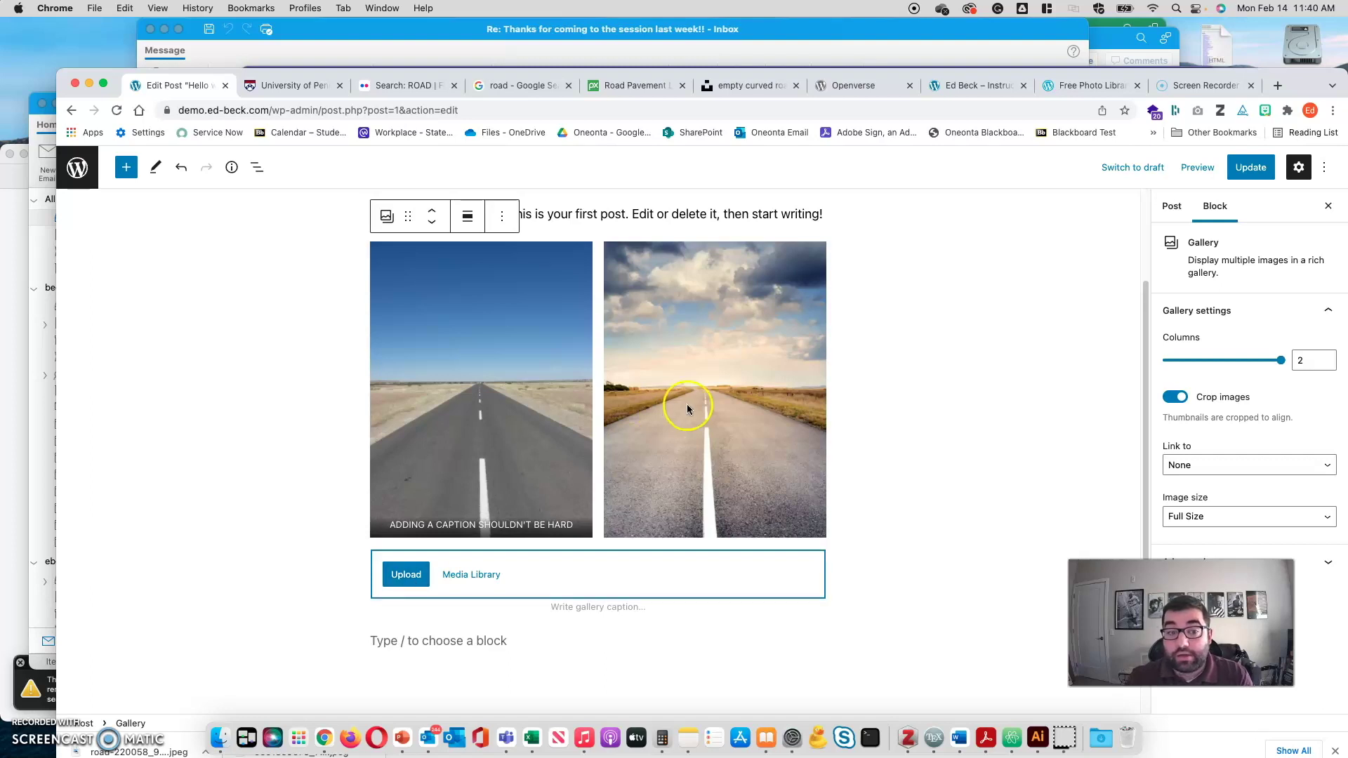
left_click(705, 417)
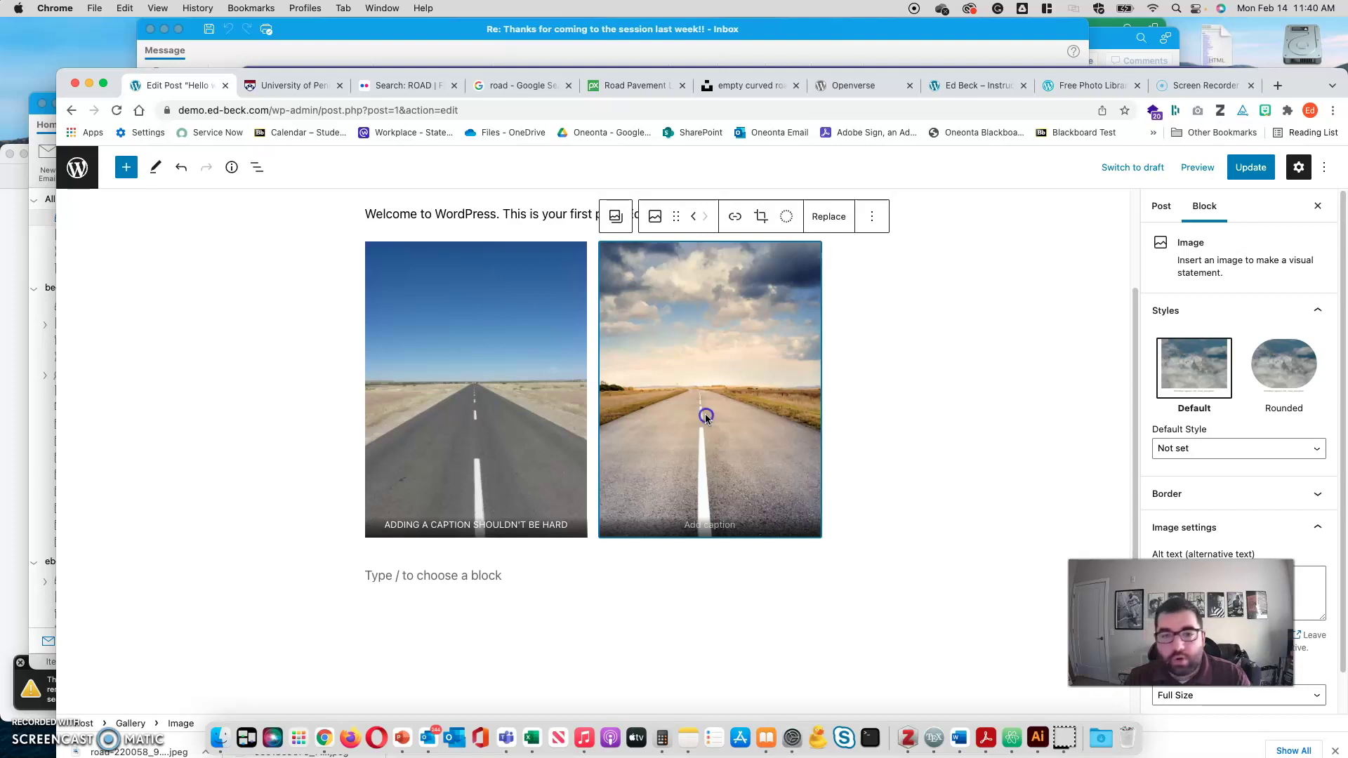
left_click(764, 219)
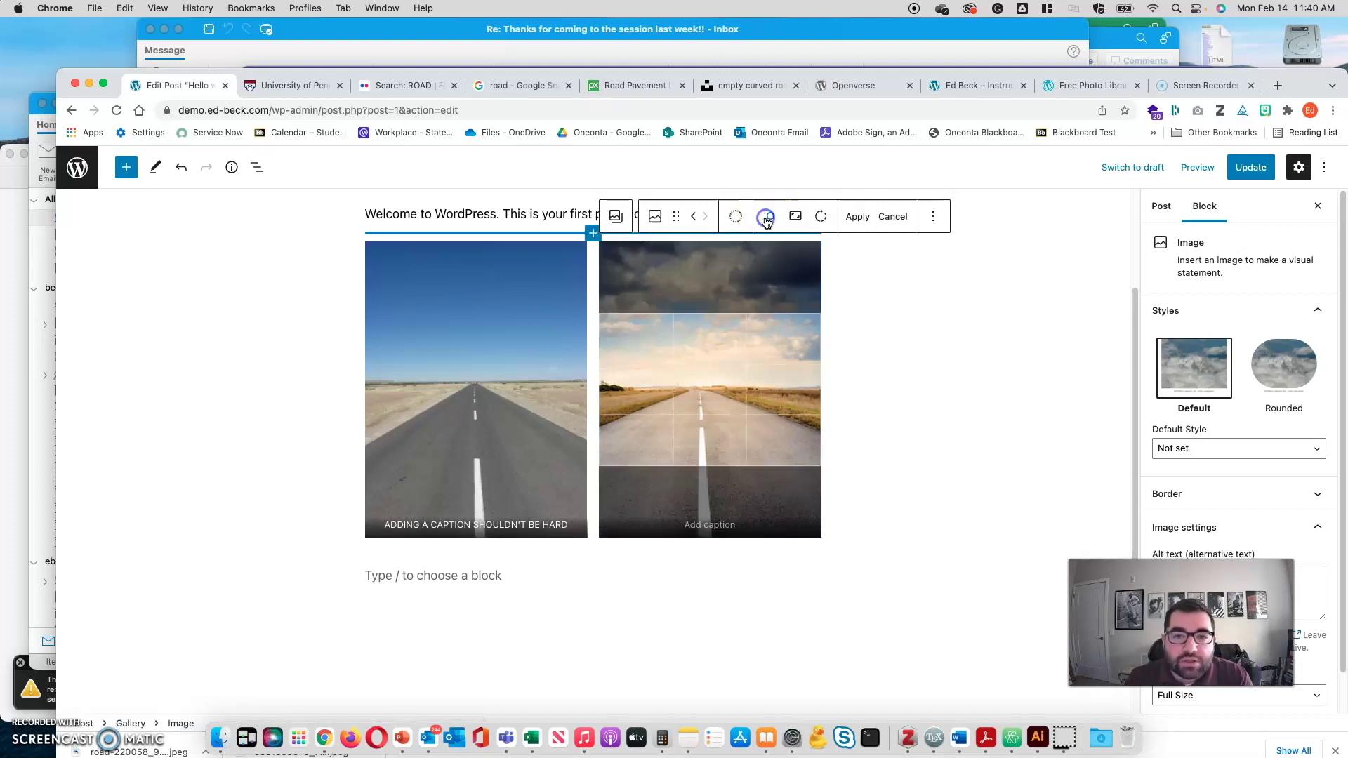
mouse_move(761, 412)
left_mouse_down()
mouse_move(759, 377)
mouse_move(765, 397)
left_mouse_up()
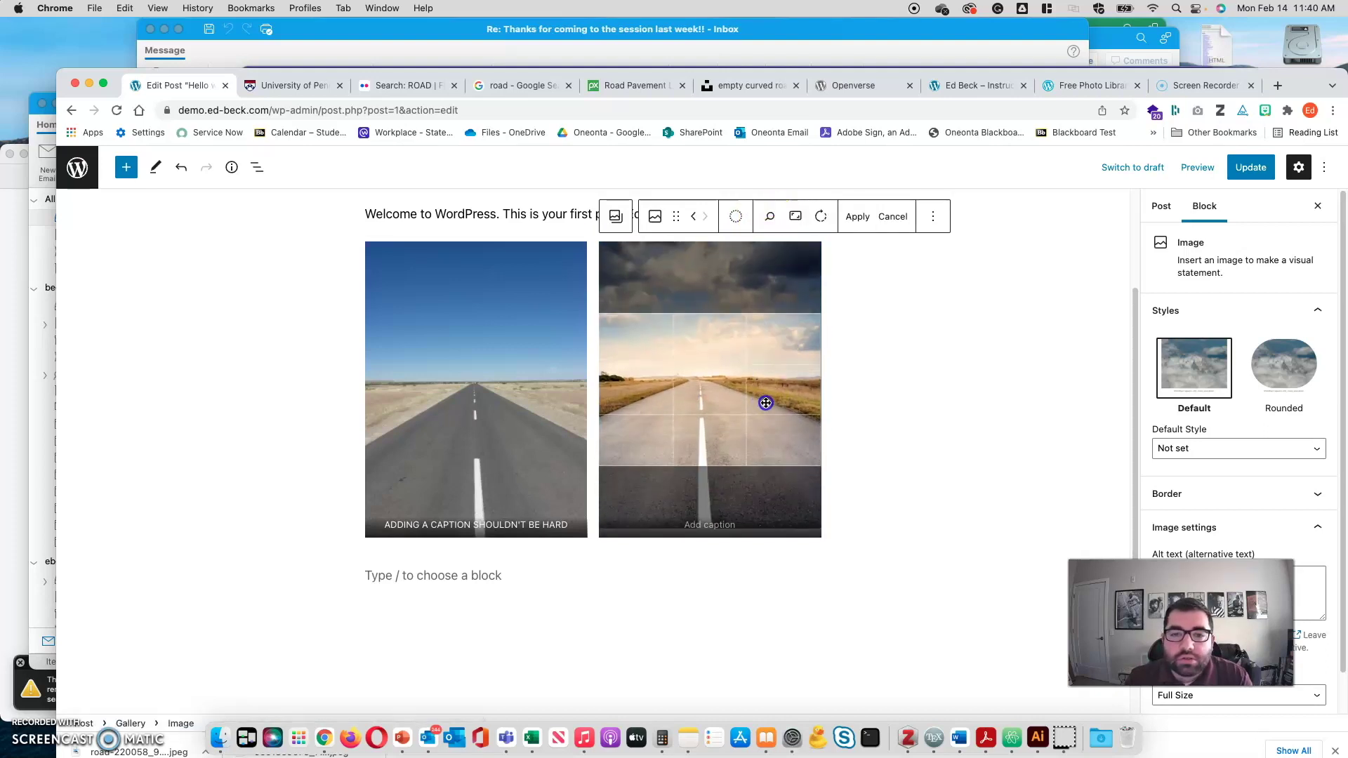
left_click(820, 216)
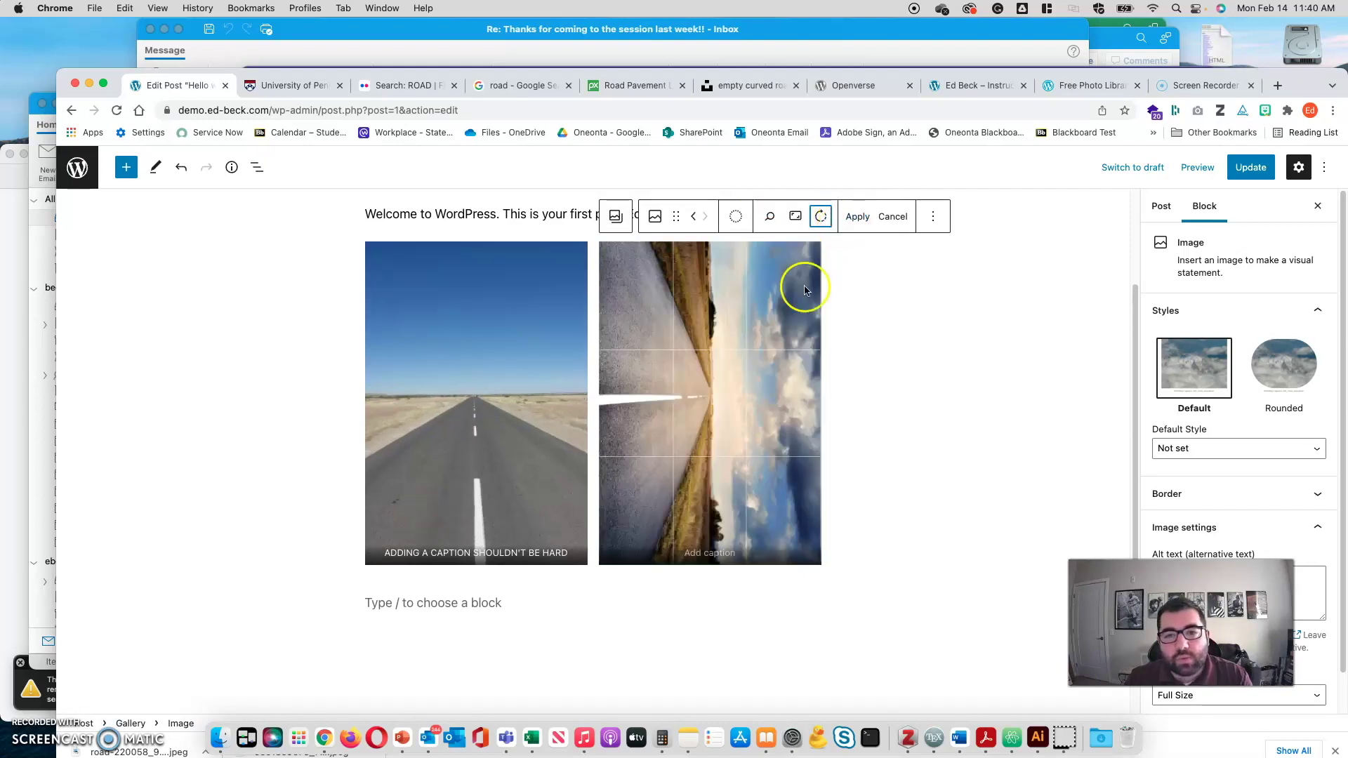
left_click(820, 216)
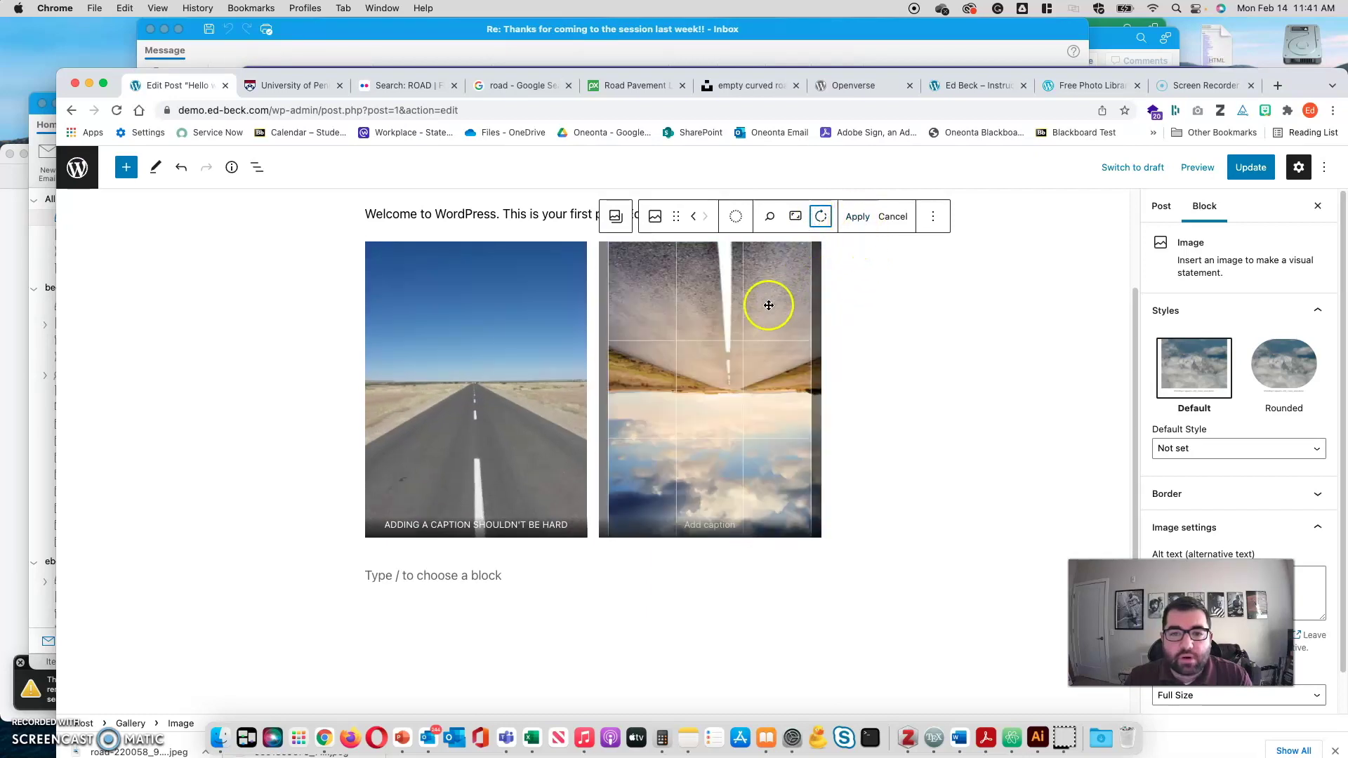
left_click(857, 216)
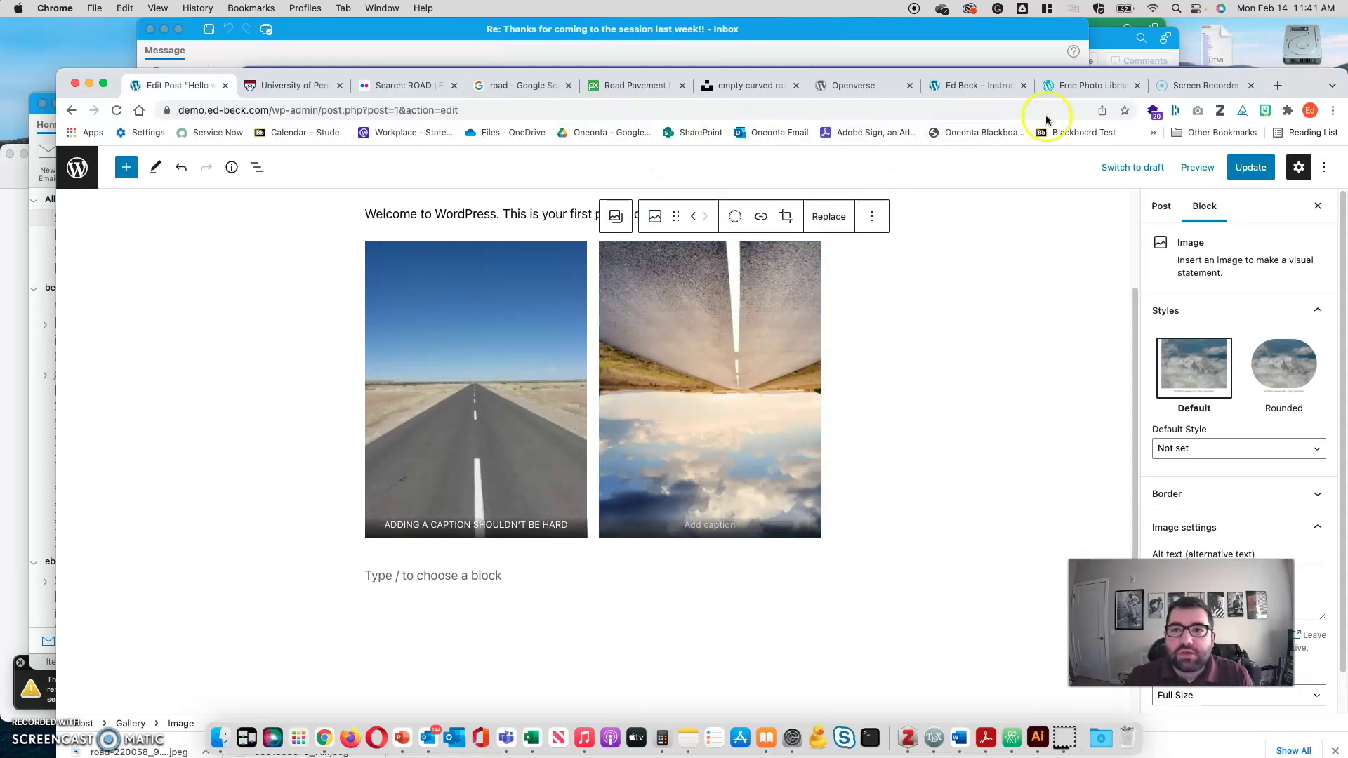
- Switch to Openverse, search all content for "road" and examine the first result's licence and creator credit
left_click(837, 88)
scroll(639, 420, "up", 3)
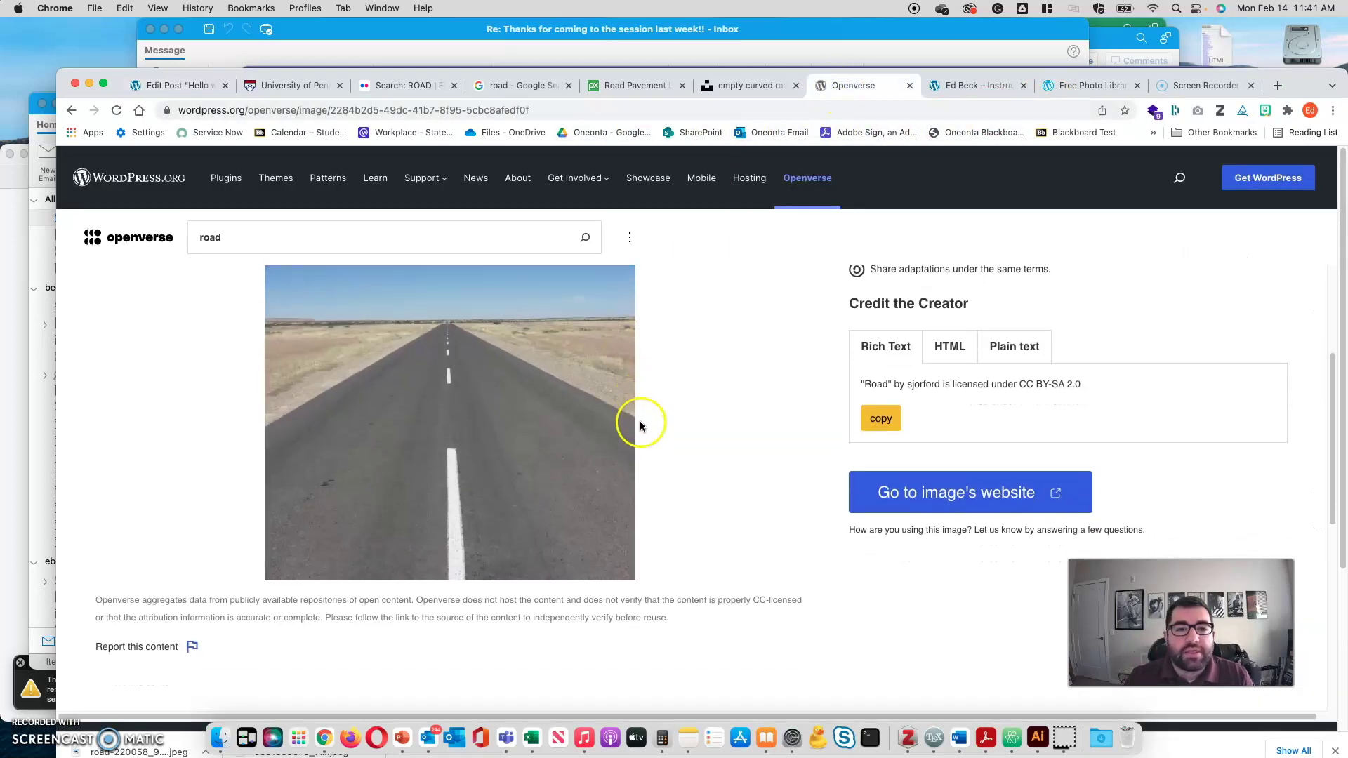
left_click(99, 237)
left_click(261, 513)
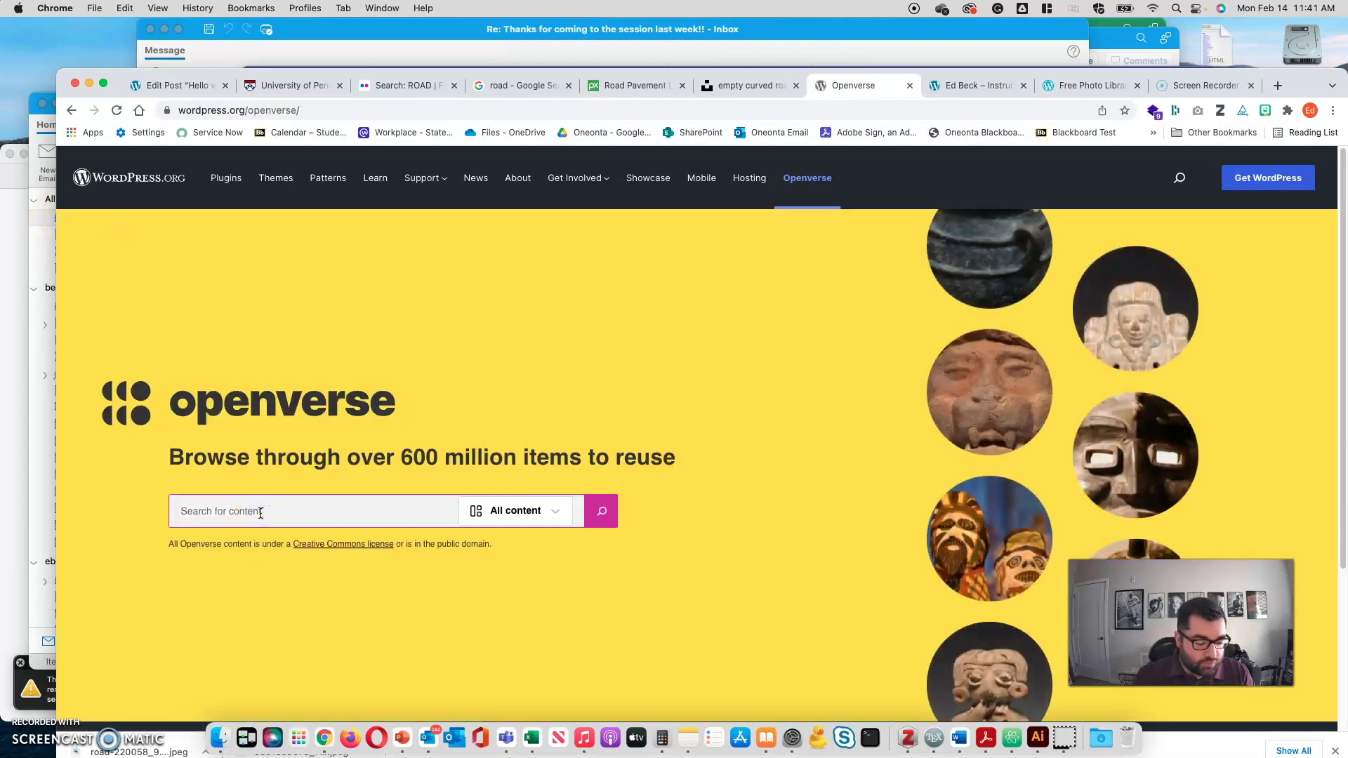
key("Return")
left_click(172, 554)
scroll(868, 498, "down", 5)
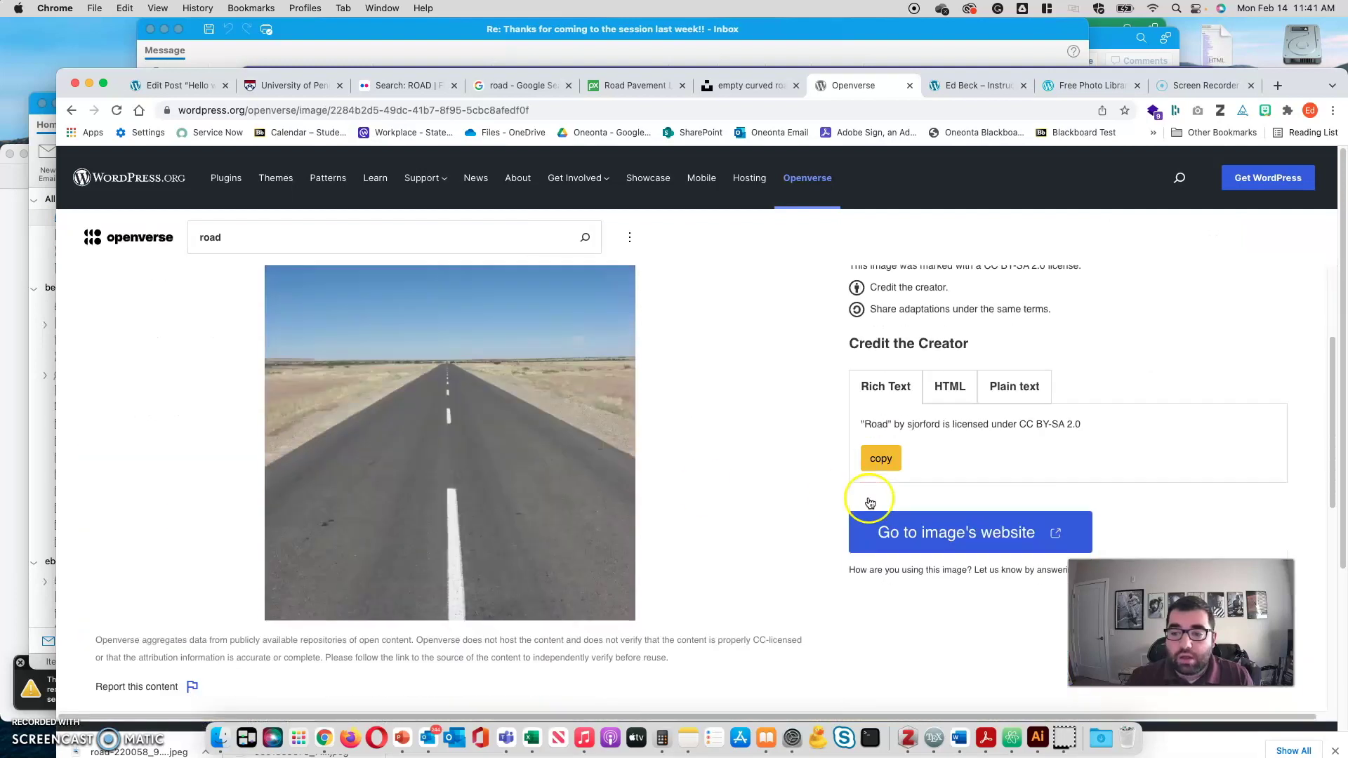
- Return to the Openverse results and examine the licence and credit details of the "Road to Nordkapp" photo and one more result
left_click(73, 109)
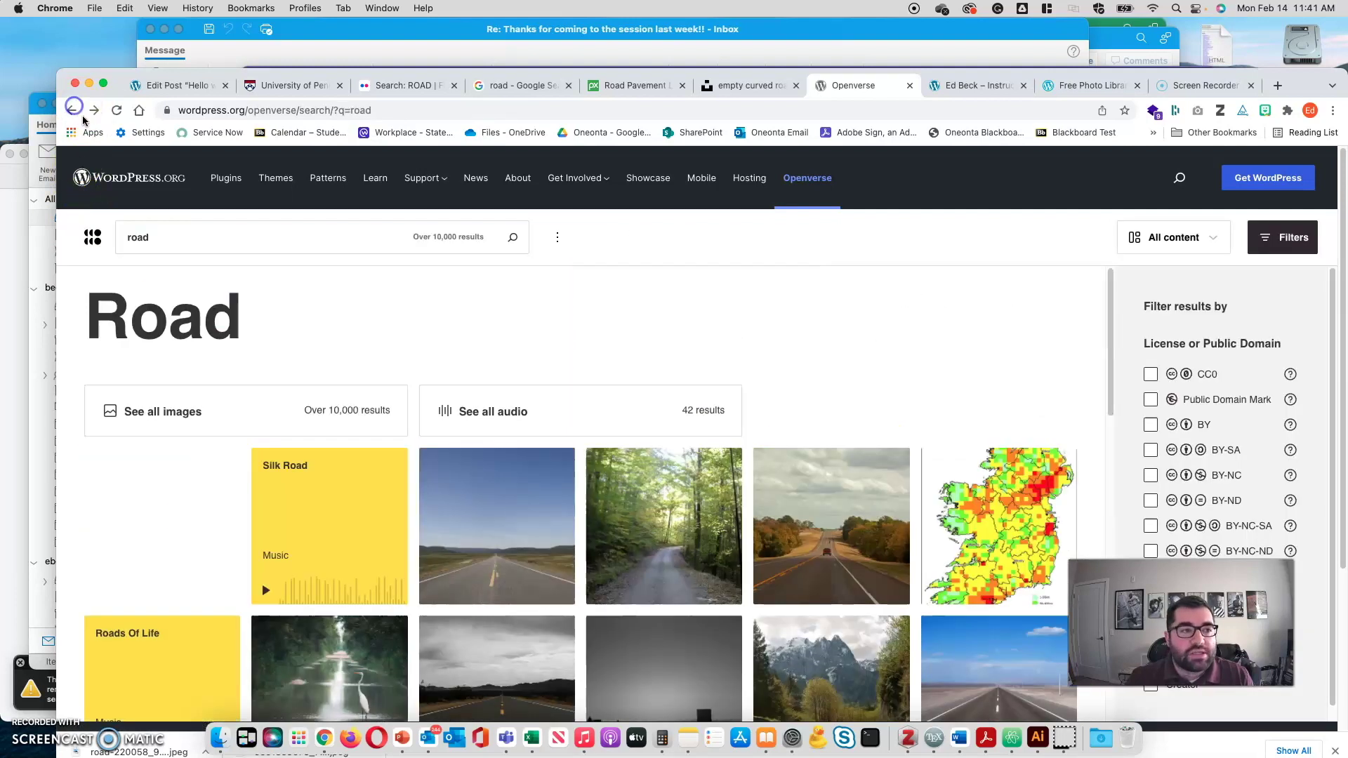
left_click(486, 529)
scroll(487, 531, "down", 3)
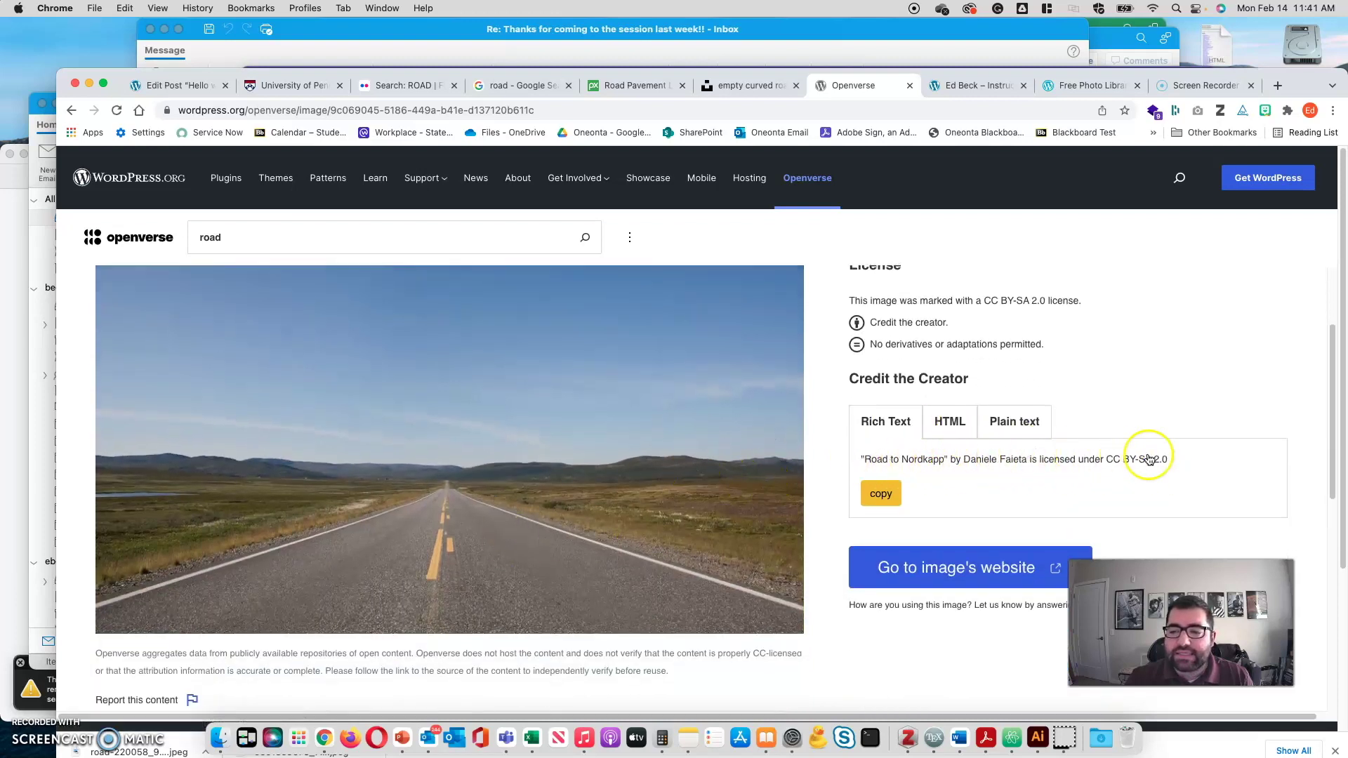
left_click(69, 107)
scroll(421, 435, "down", 3)
left_click(649, 320)
scroll(1083, 586, "down", 2)
left_click(72, 109)
scroll(281, 548, "down", 3)
left_click(368, 490)
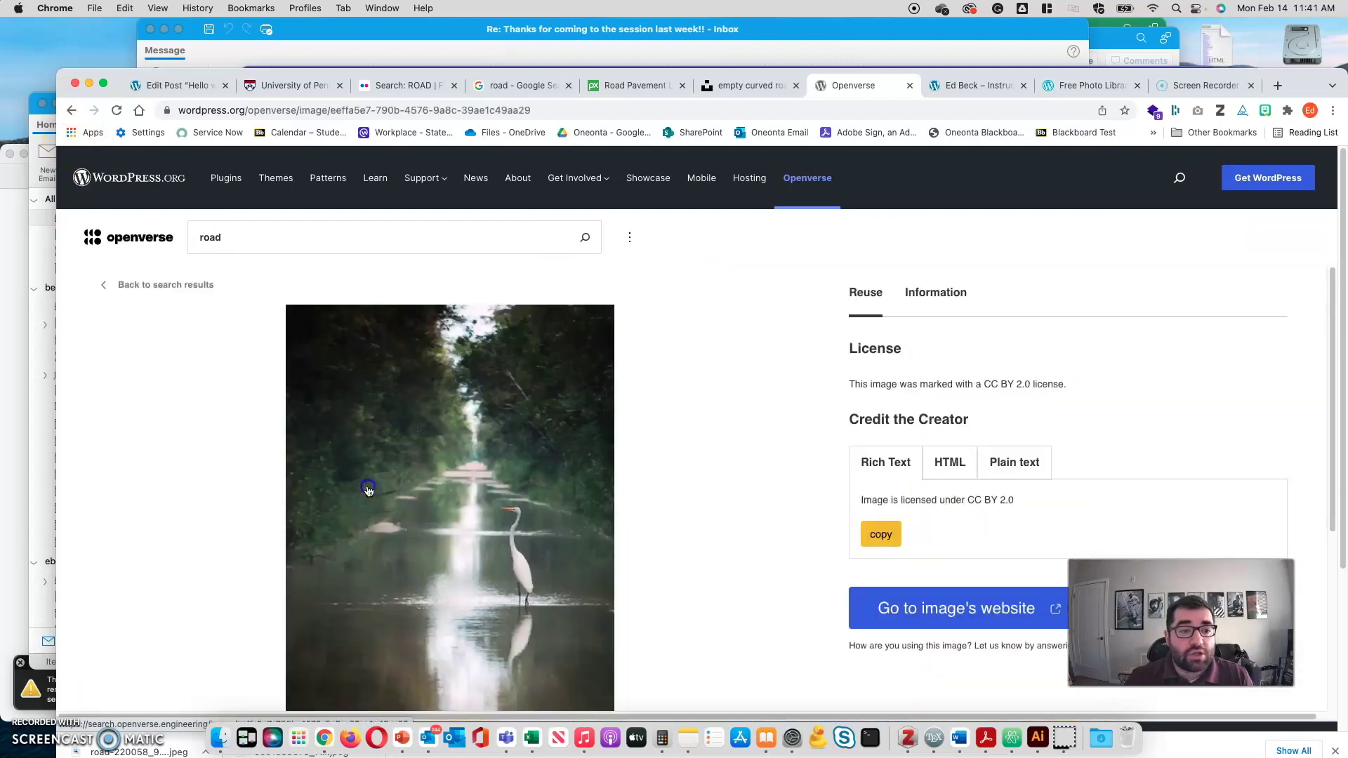
scroll(913, 554, "down", 2)
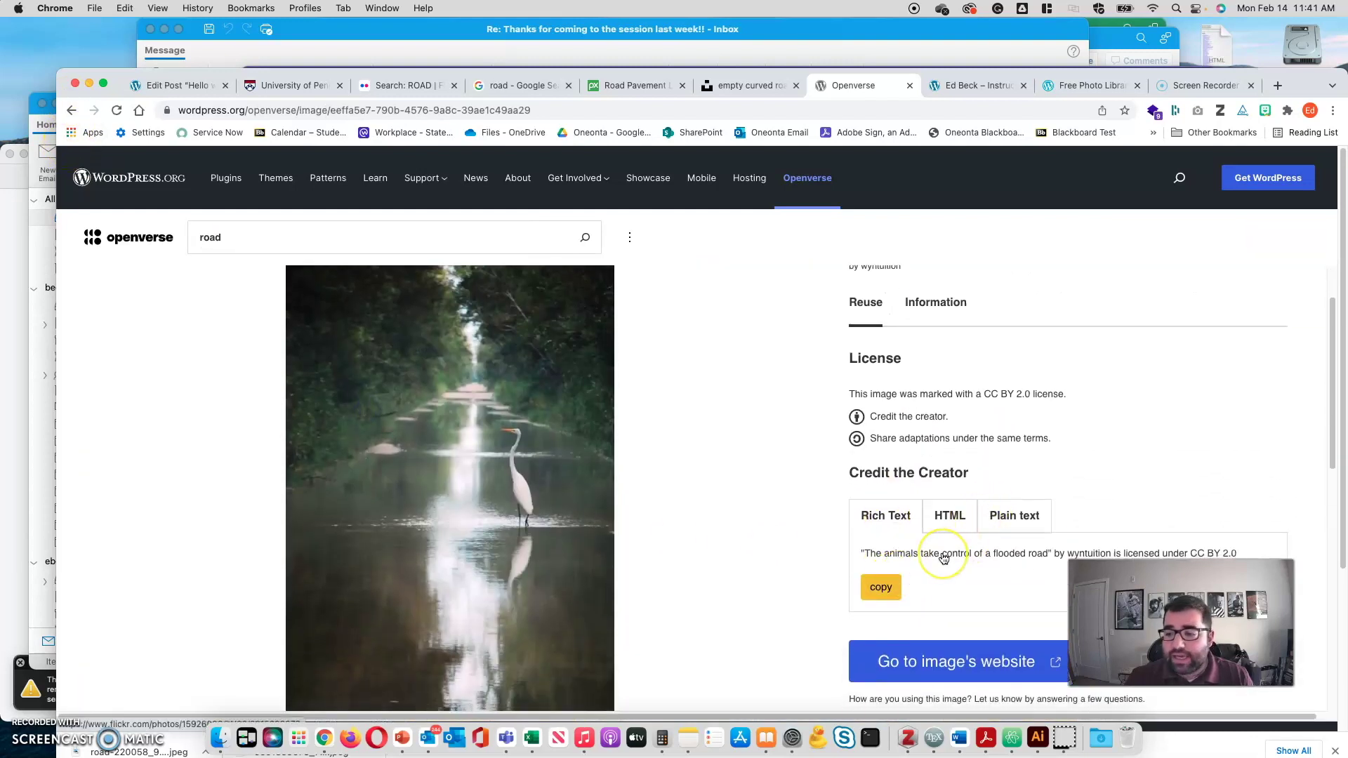
scroll(944, 558, "down", 2)
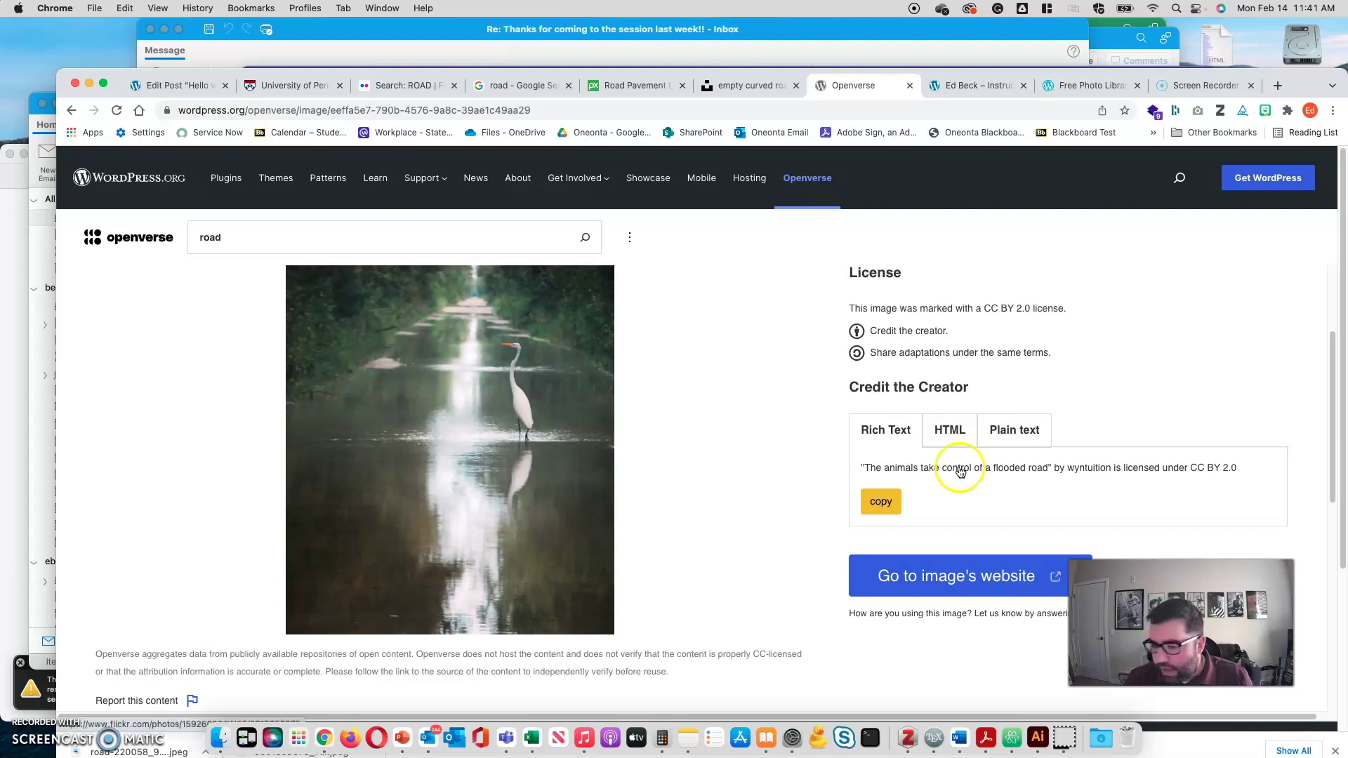
scroll(926, 477, "down", 1)
right_click(369, 426)
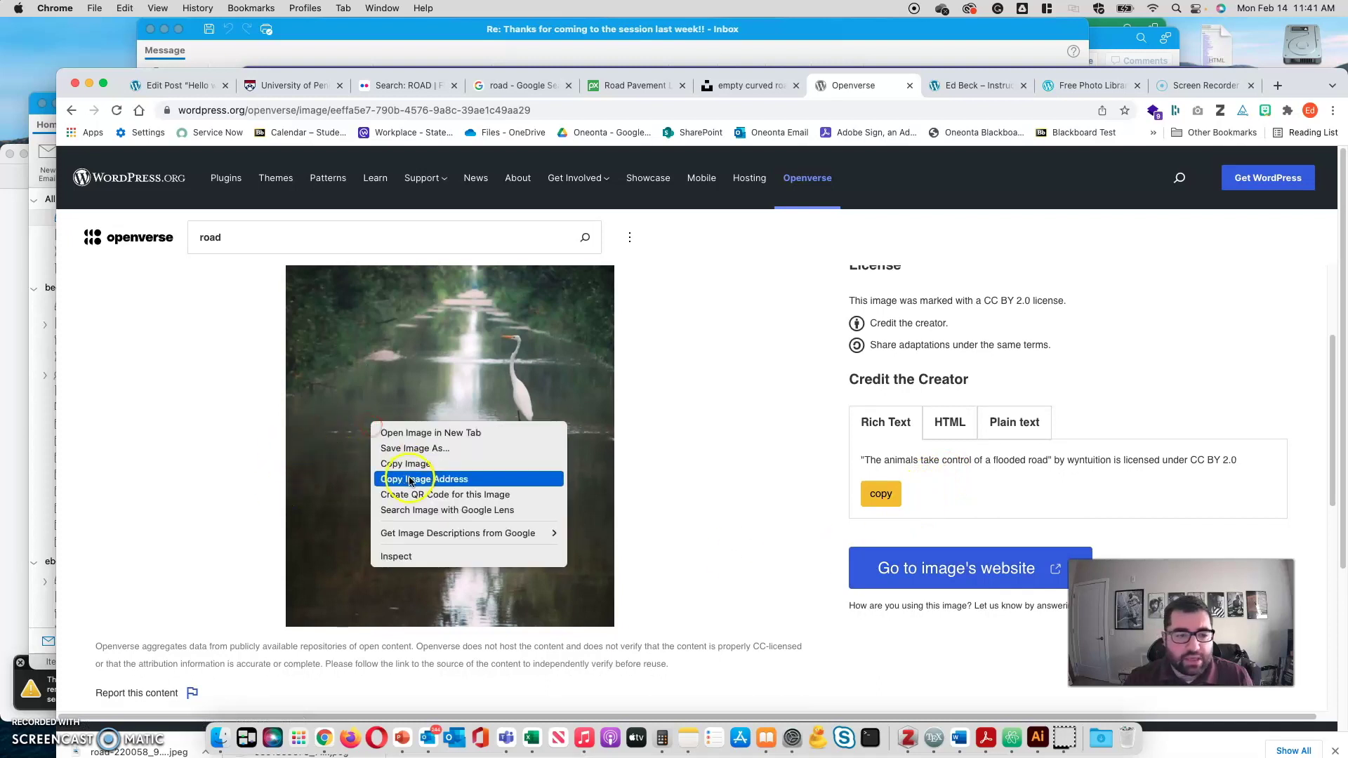
left_click(455, 457)
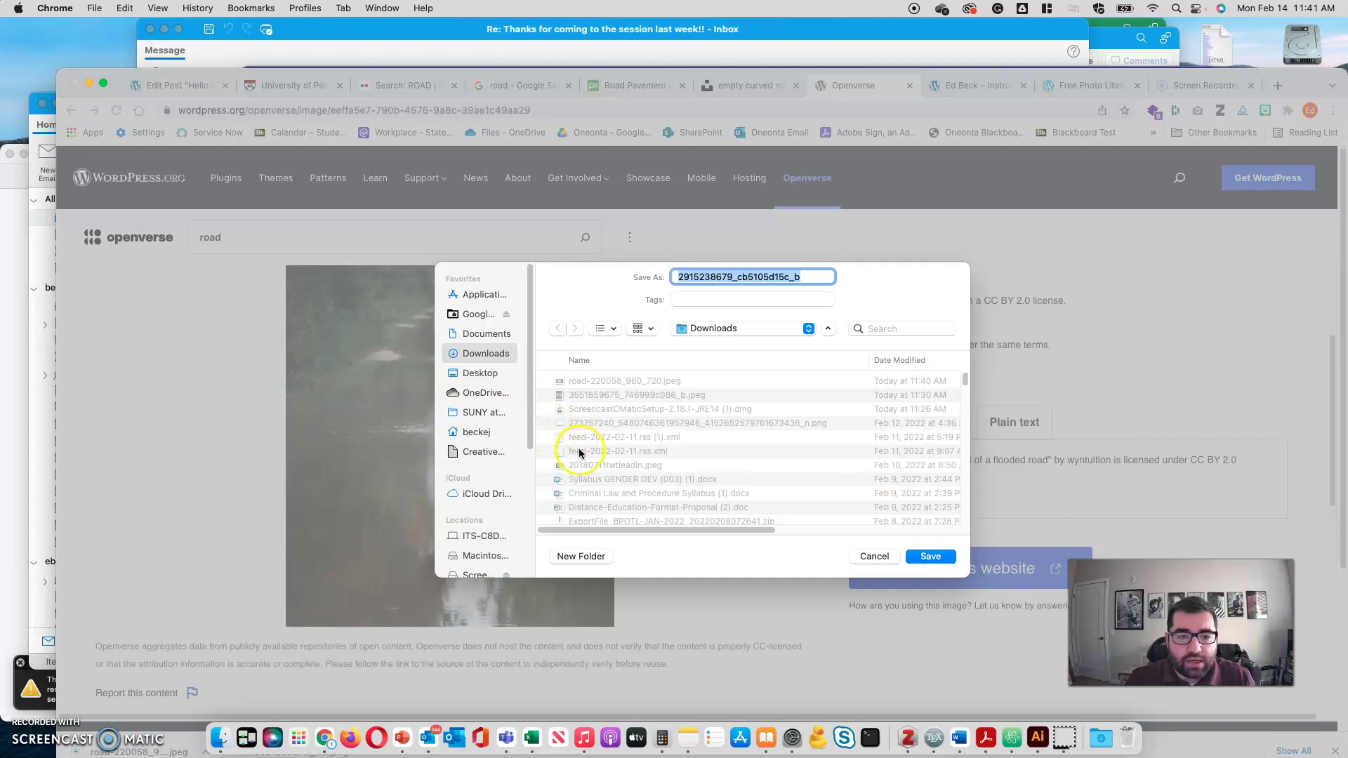
left_click(925, 557)
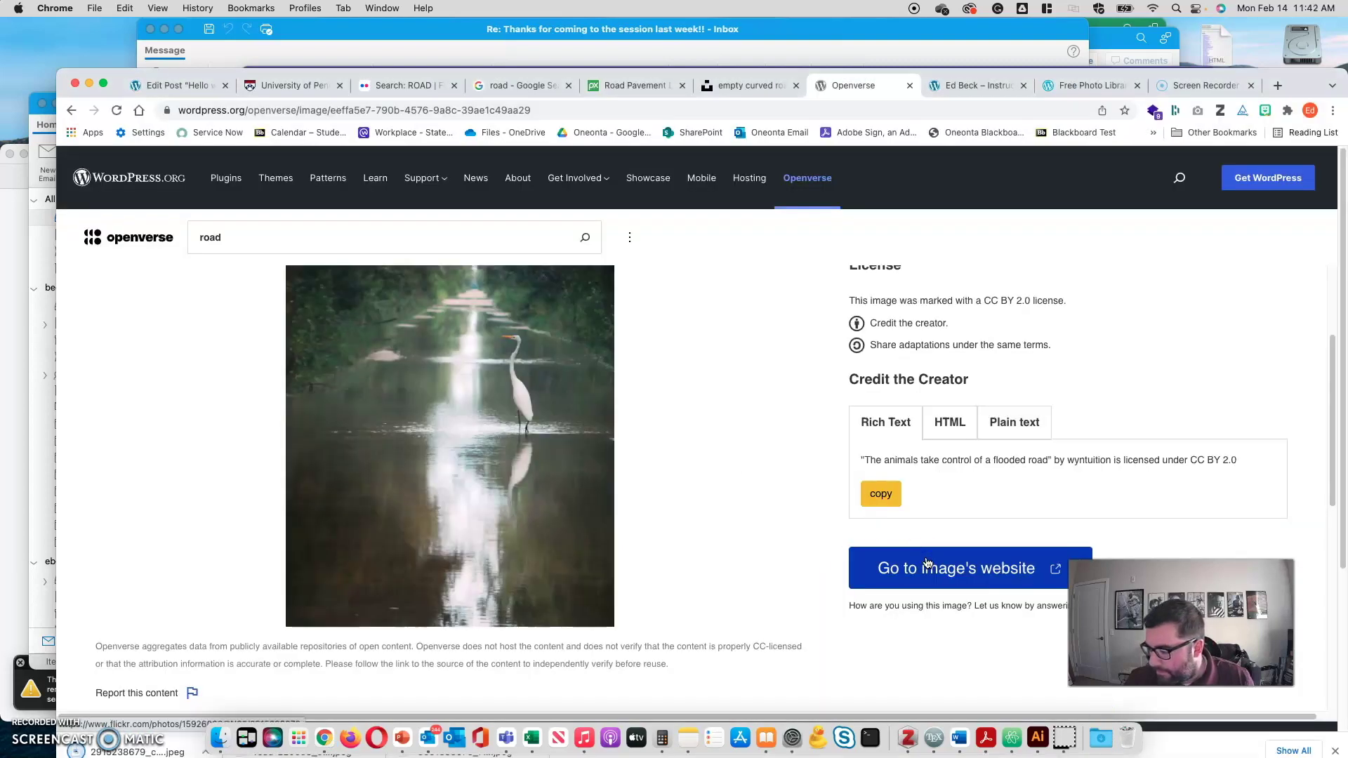
- Return to the WordPress post editor and review the rotated image's block settings, including the alt text field
left_click(888, 566)
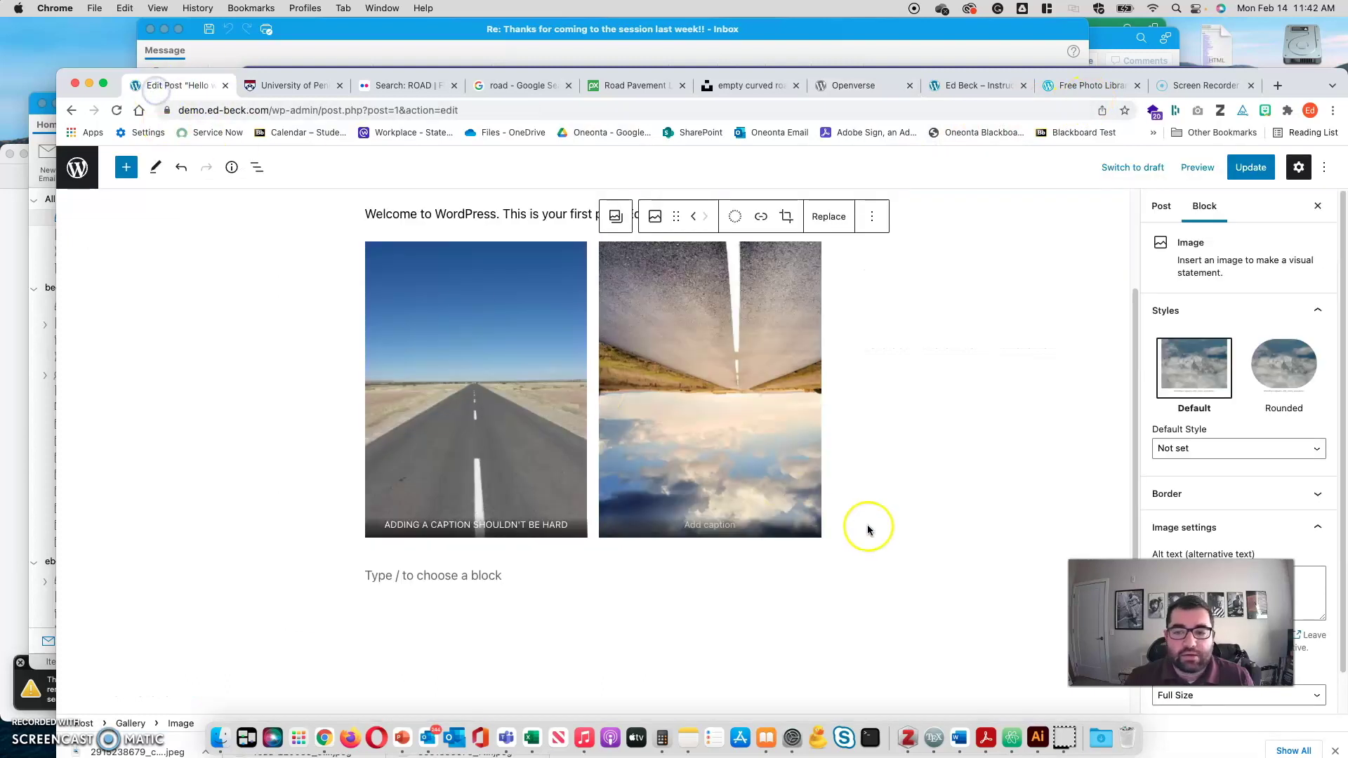
scroll(866, 530, "down", 3)
scroll(1179, 596, "down", 1)
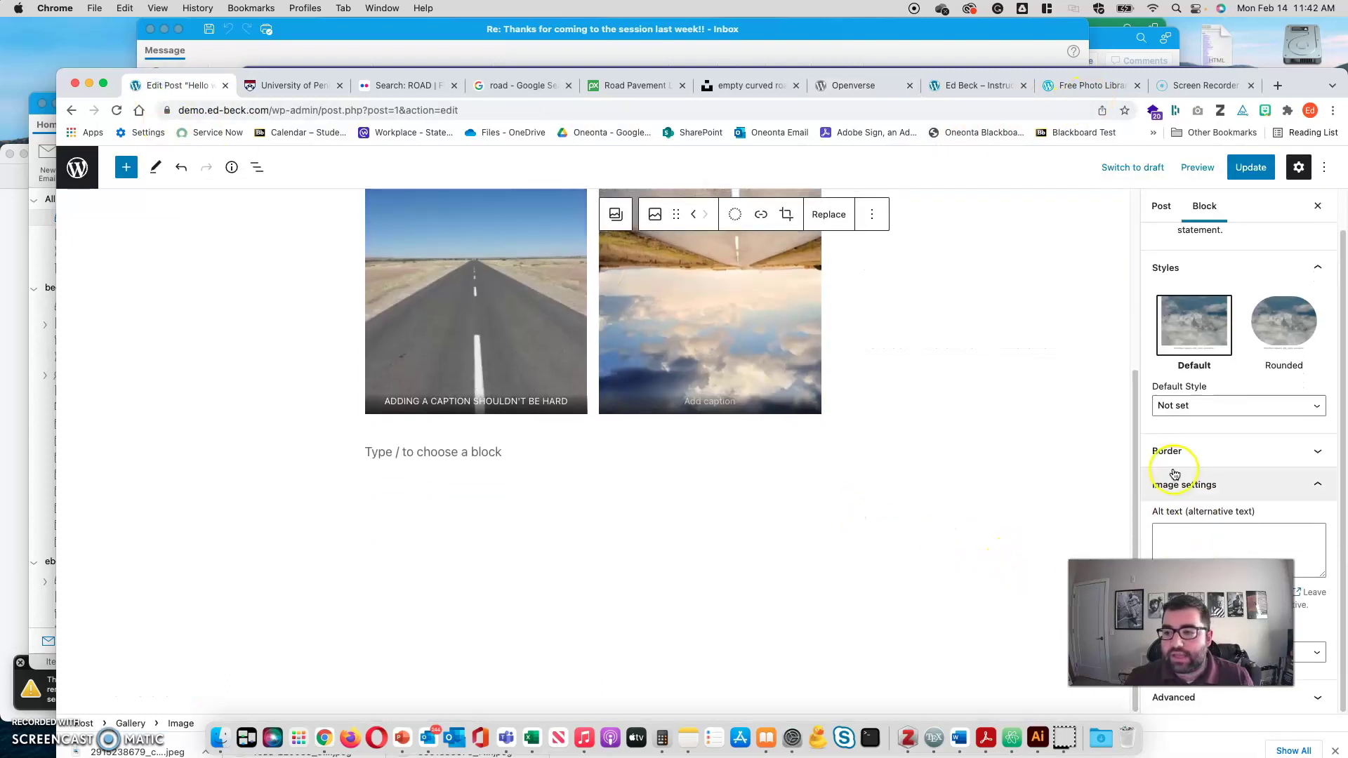
scroll(1176, 474, "up", 1)
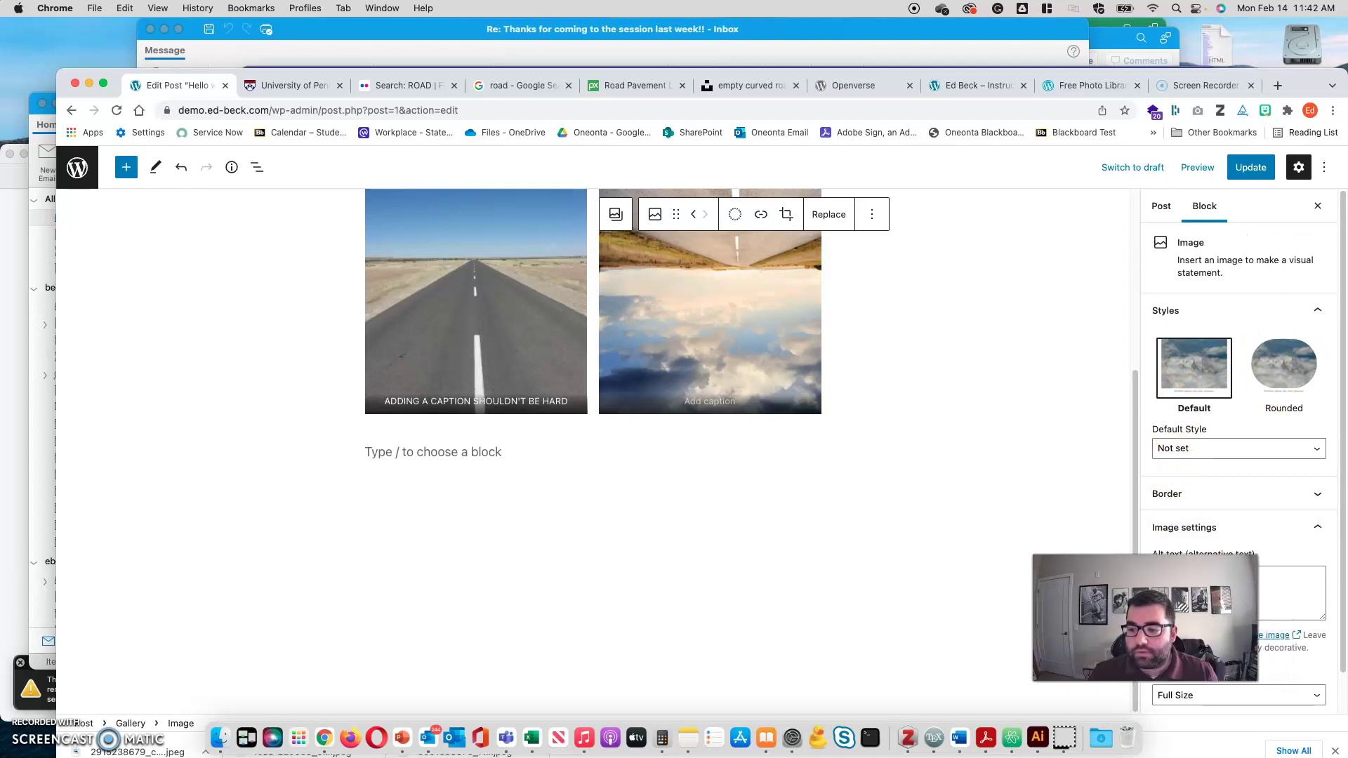
scroll(1210, 562, "down", 1)
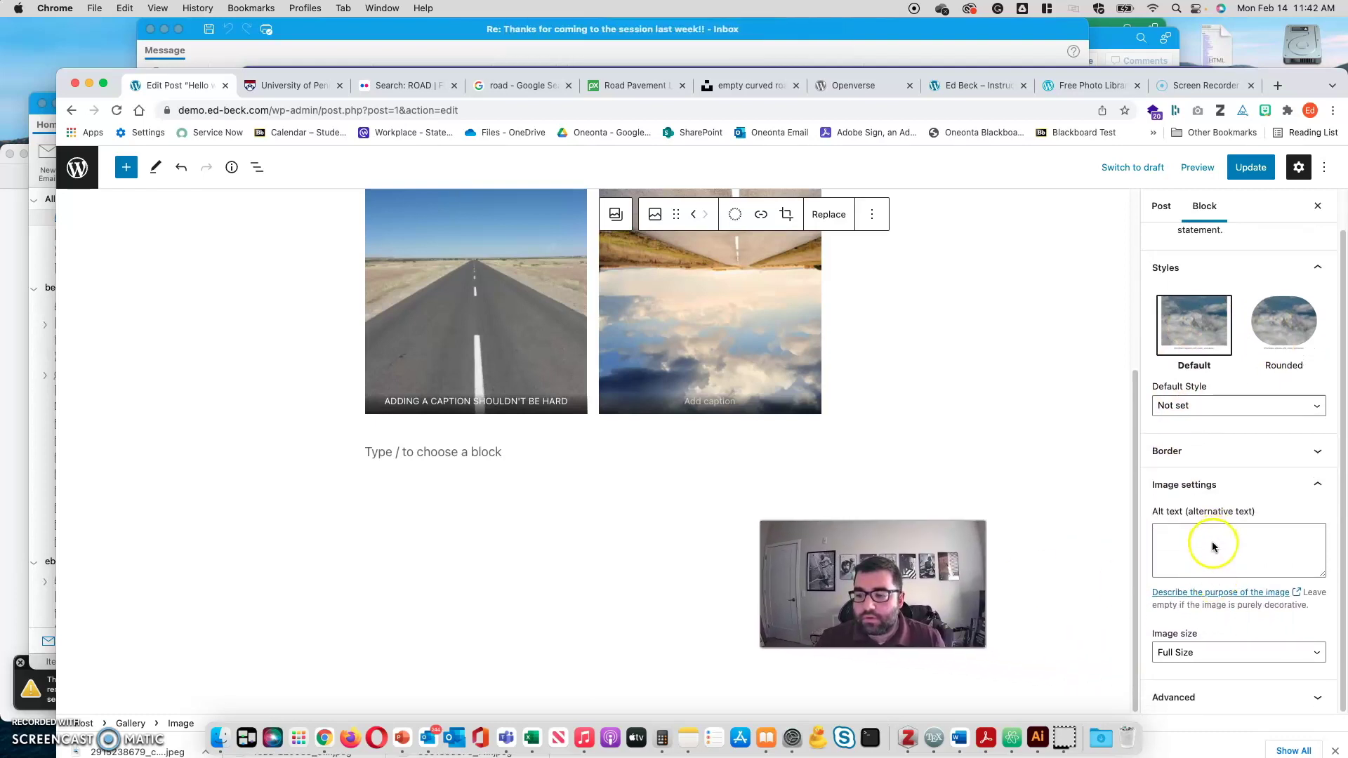
scroll(1205, 492, "up", 2)
left_click(1160, 206)
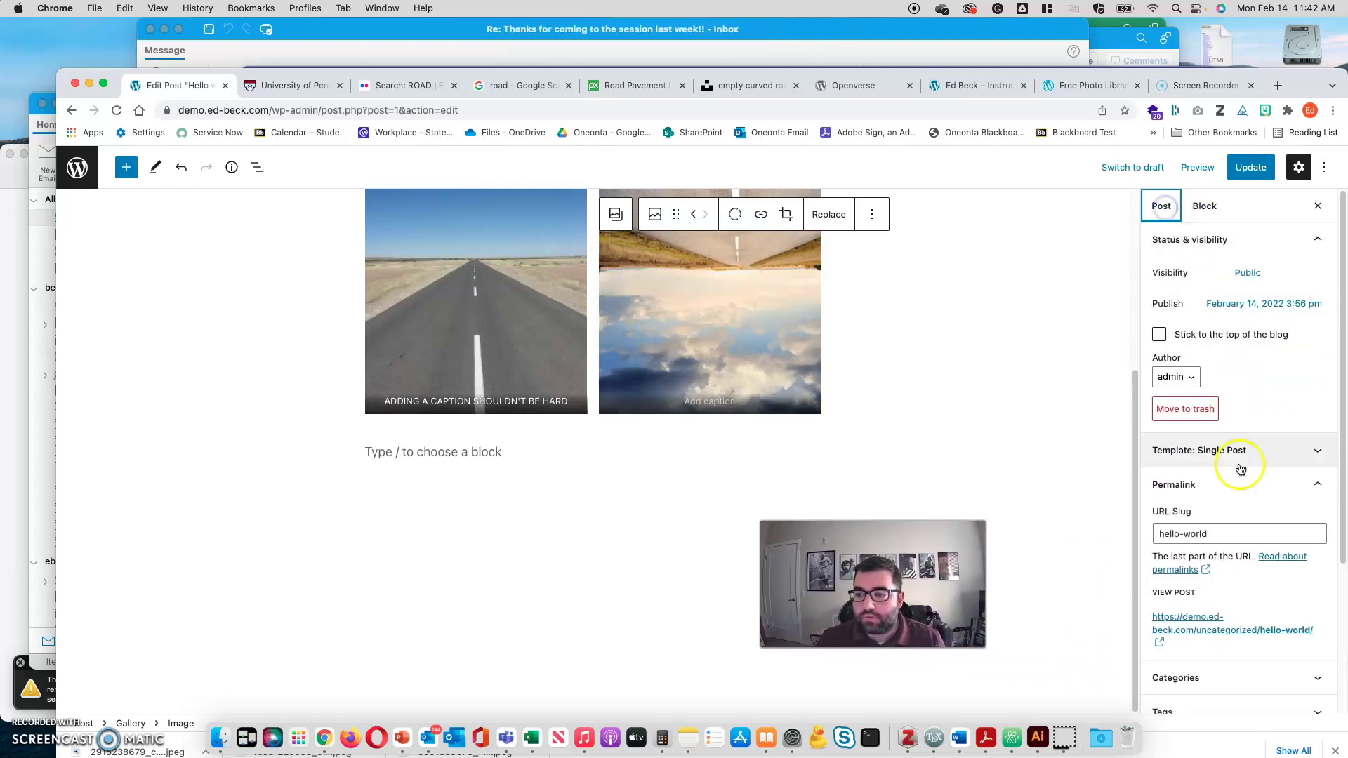
scroll(1221, 489, "down", 5)
left_click(1220, 598)
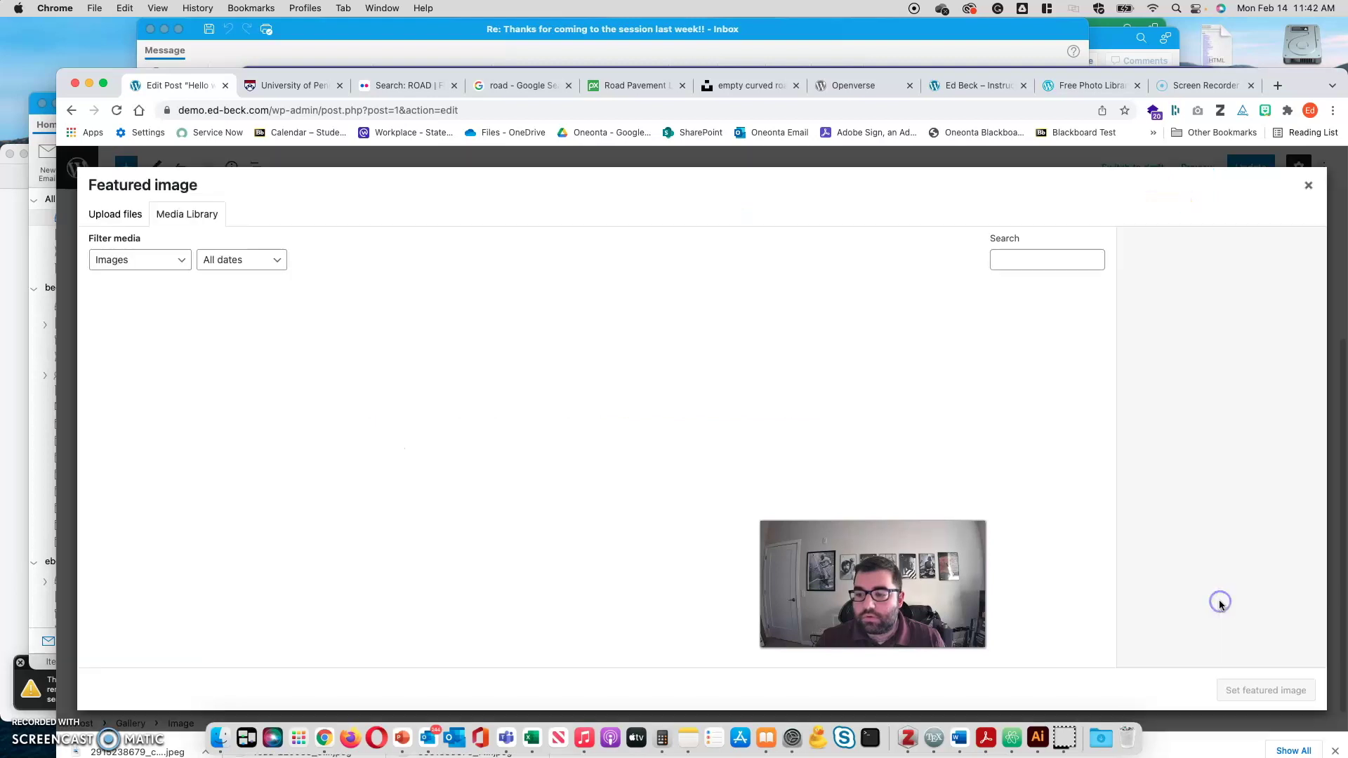
left_click(127, 216)
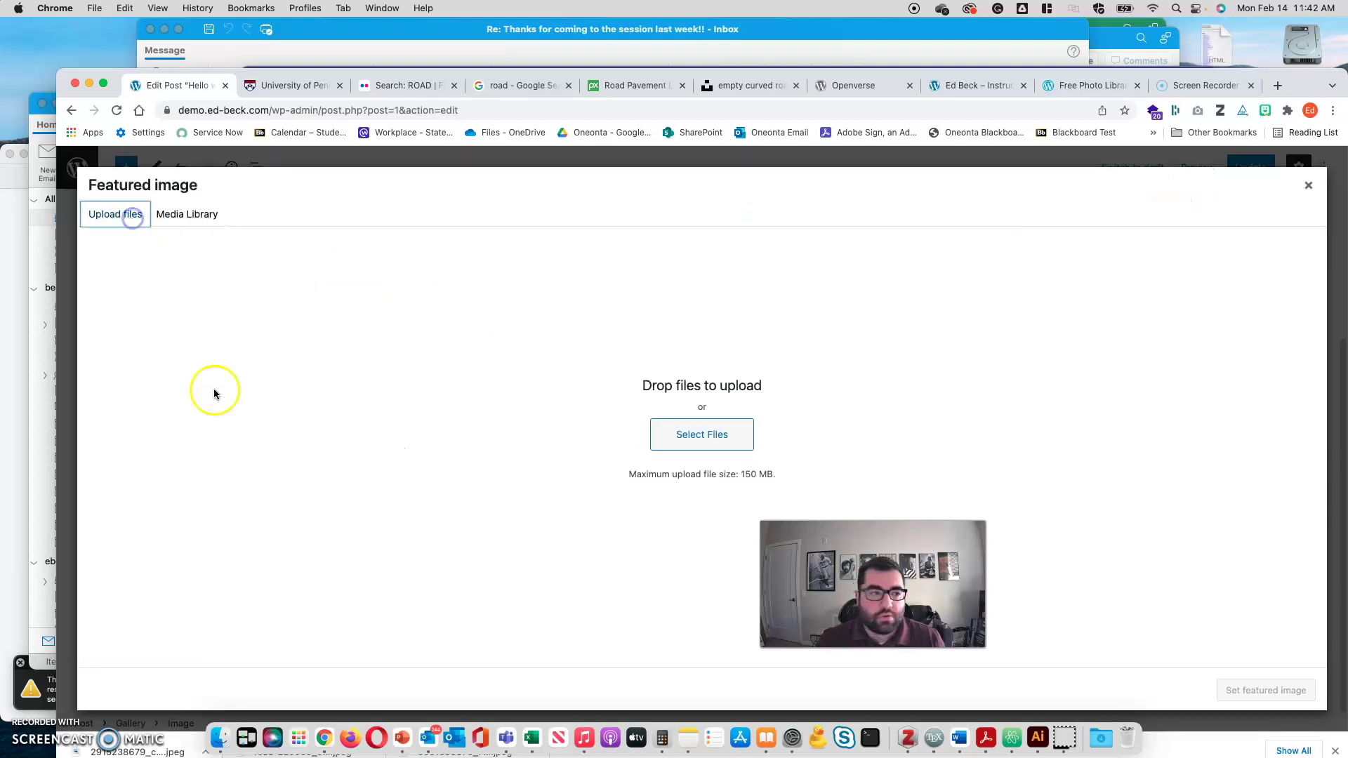
left_click(714, 449)
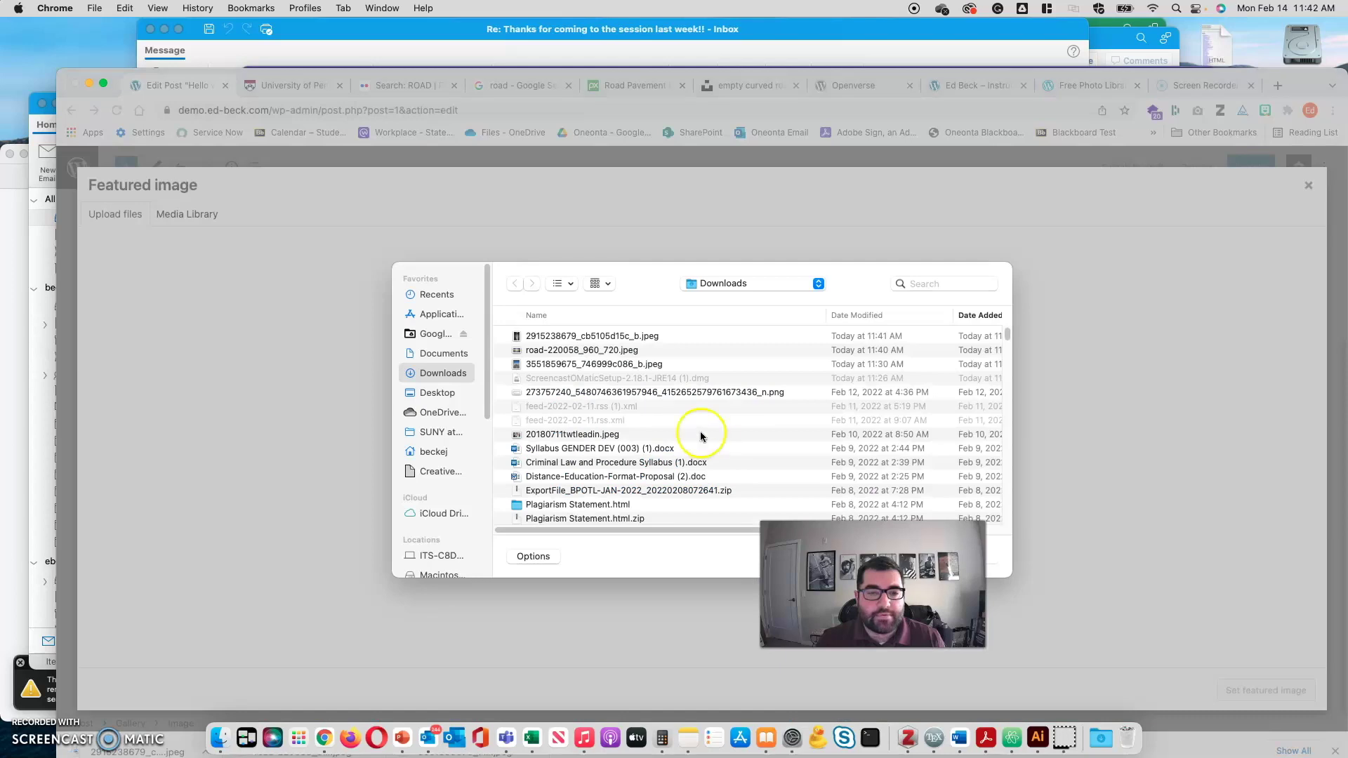
left_click(567, 336)
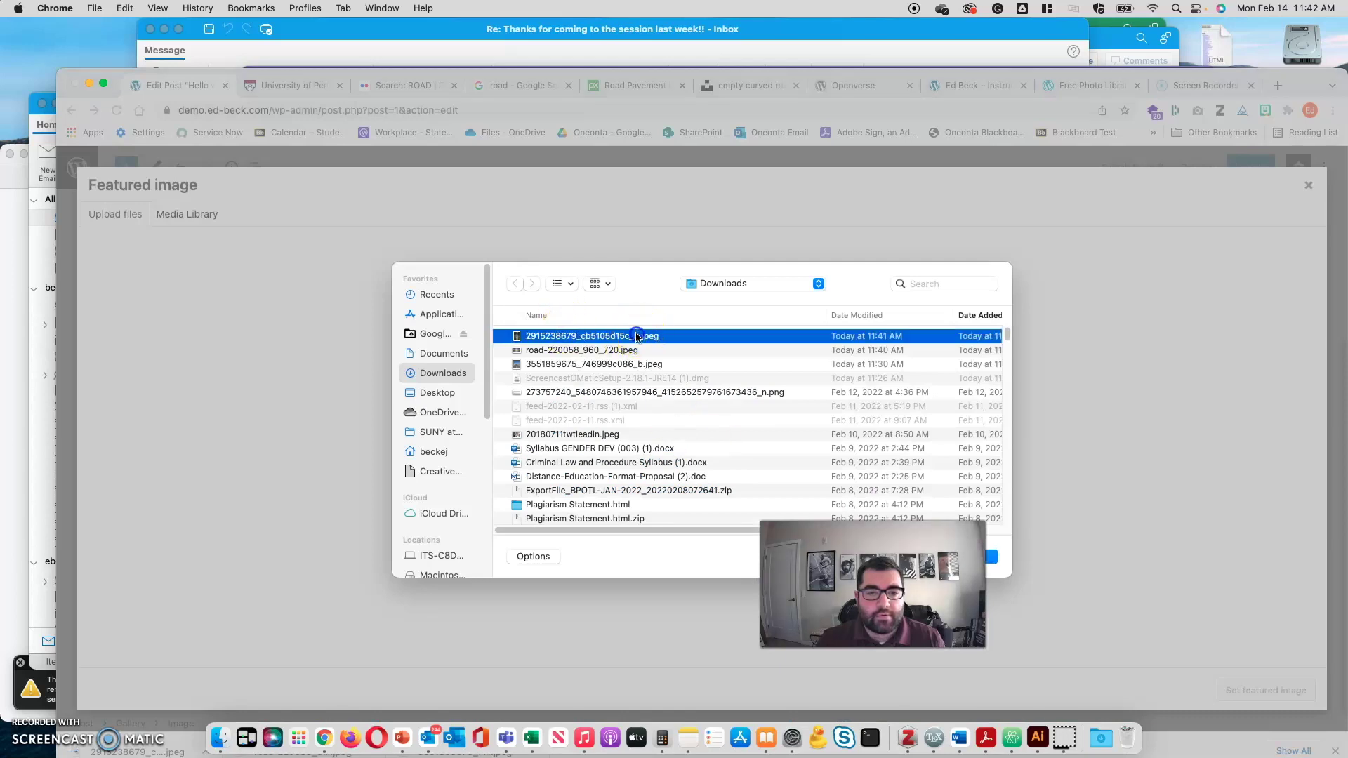
left_click(990, 557)
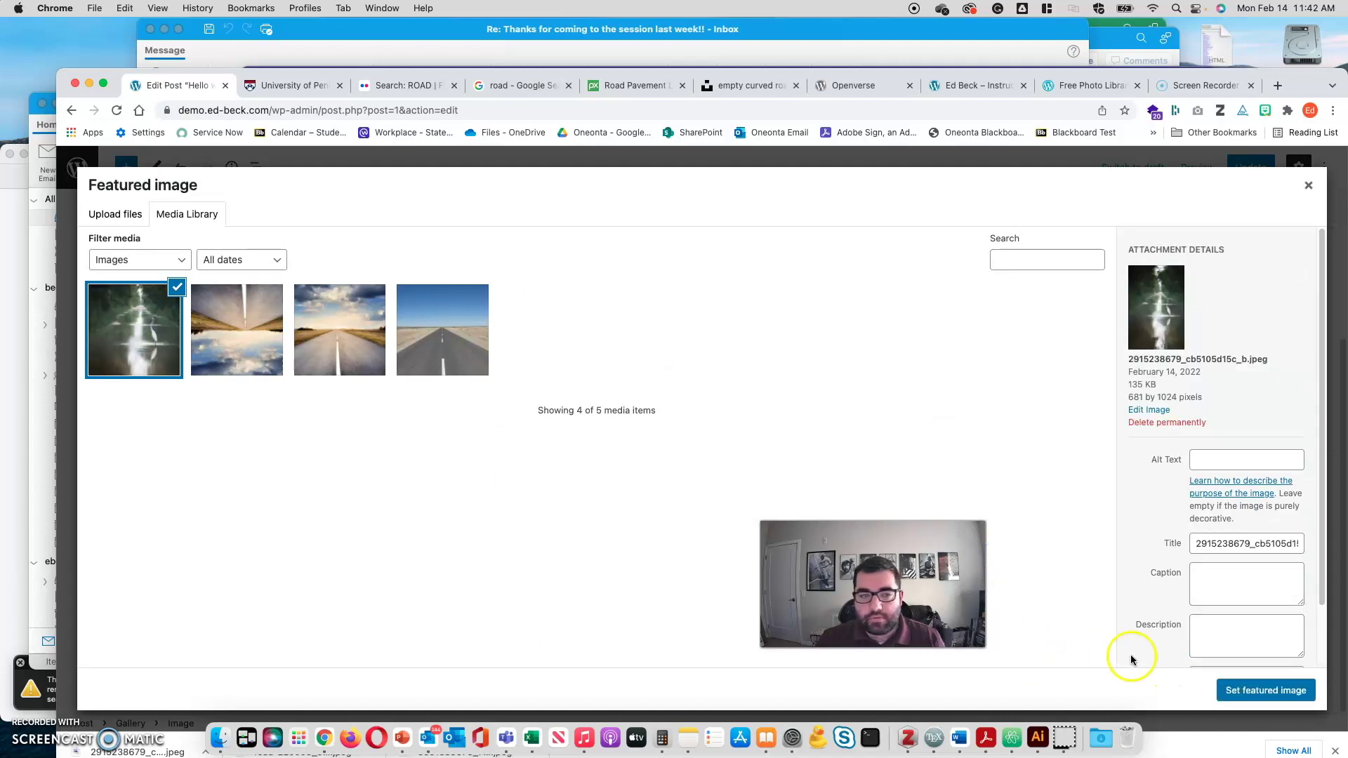
left_click(1236, 689)
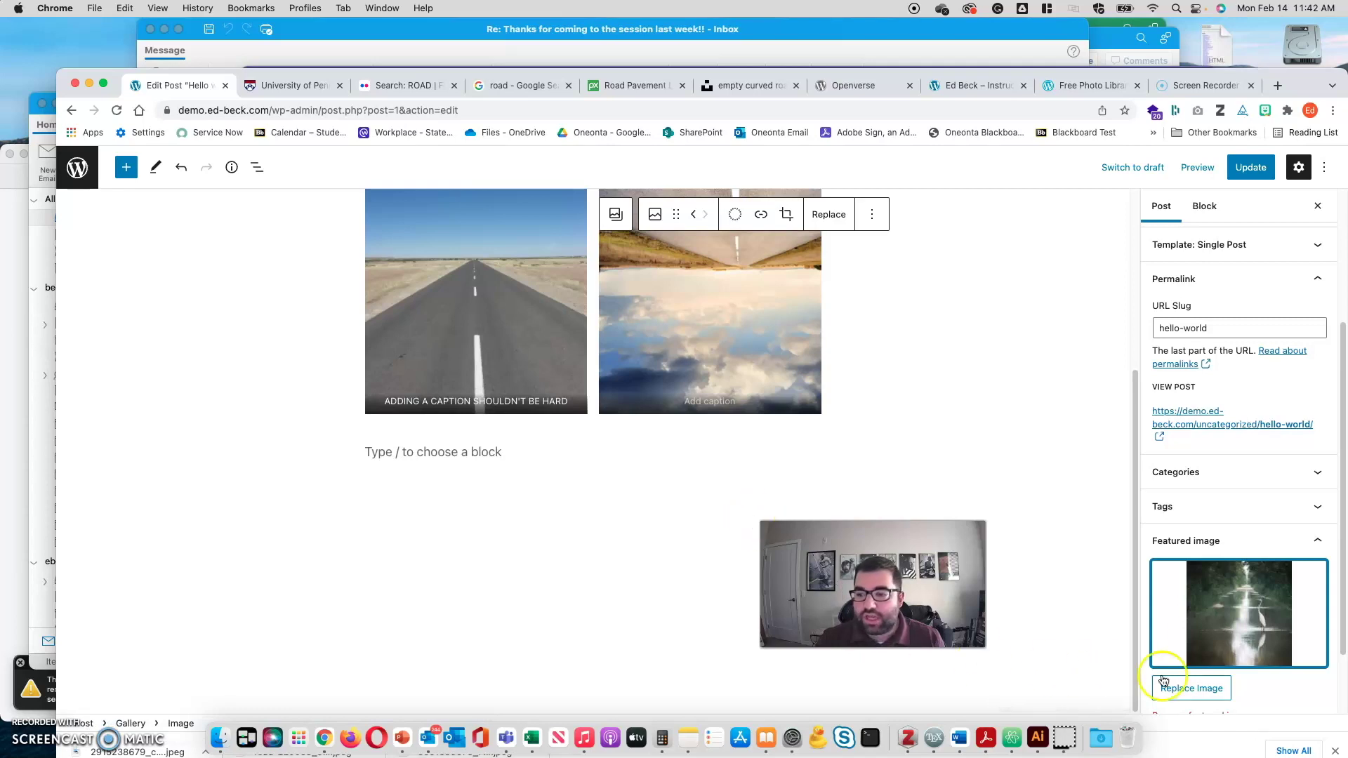
- Reopen the post's featured image in the media library, review its attachment details, and close the library without changes
scroll(1193, 653, "down", 3)
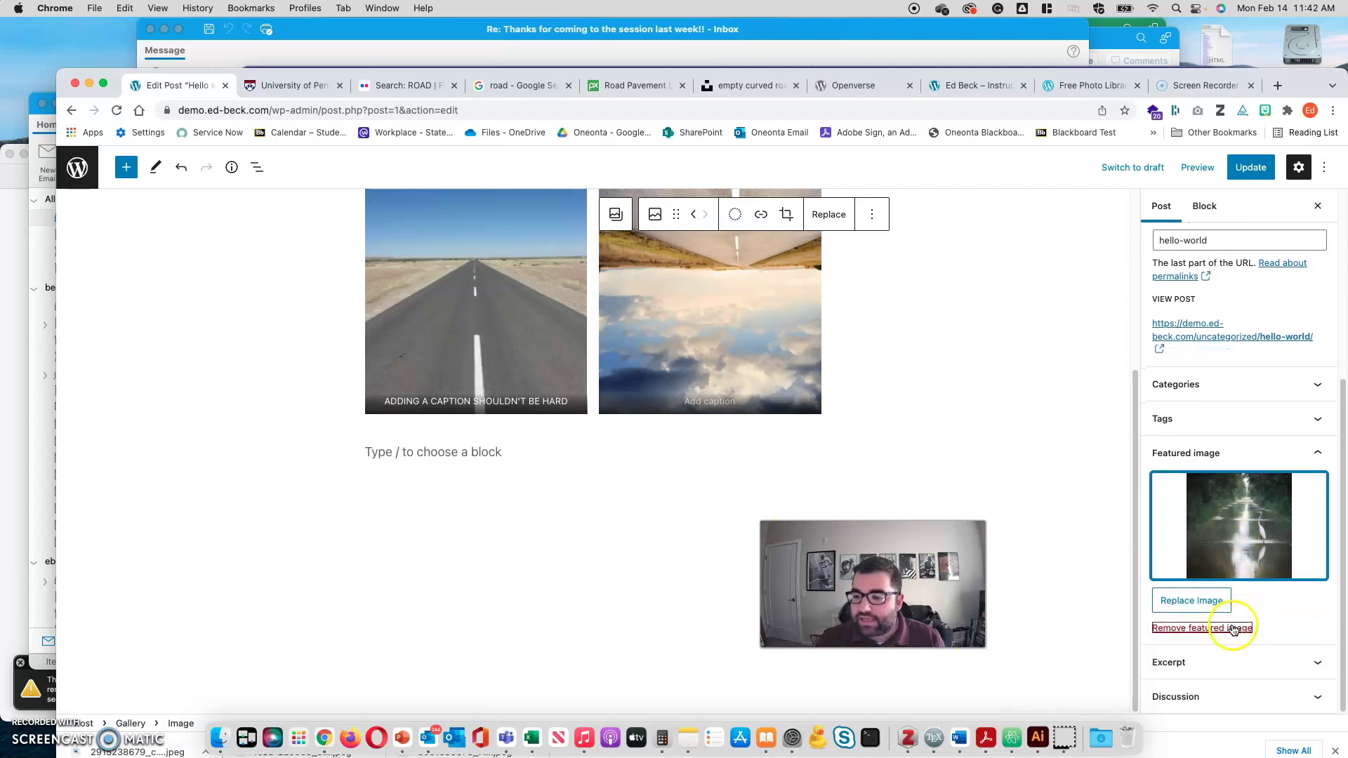
left_click(1237, 546)
left_click(147, 329)
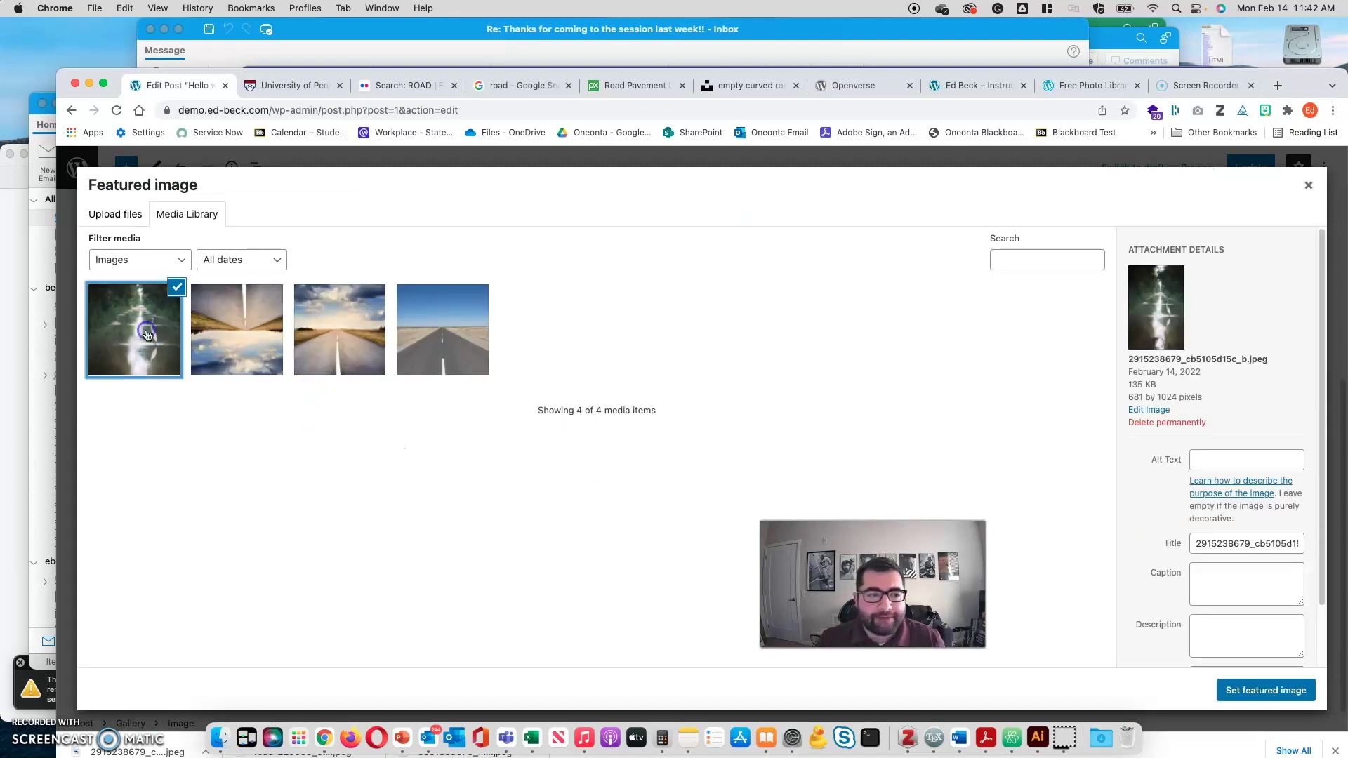
scroll(1214, 532, "down", 2)
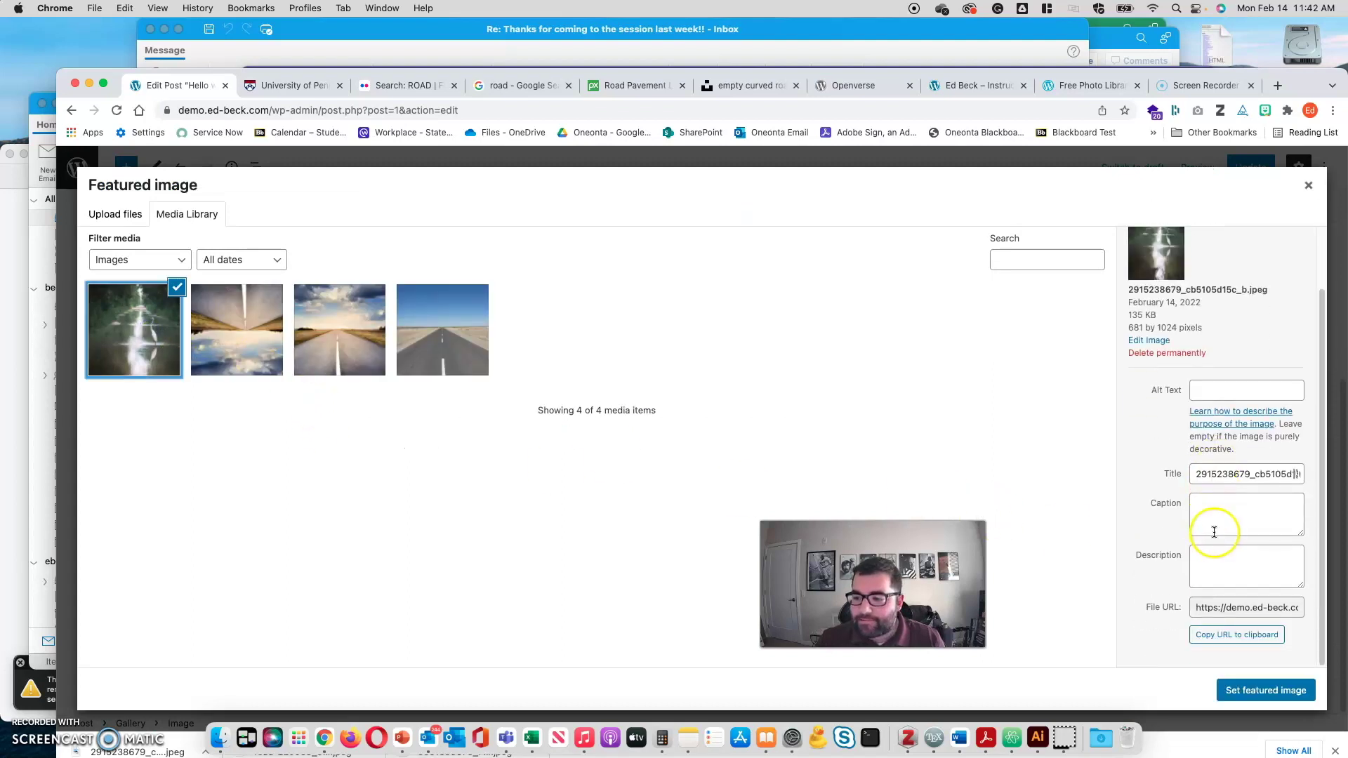
scroll(1211, 527, "up", 3)
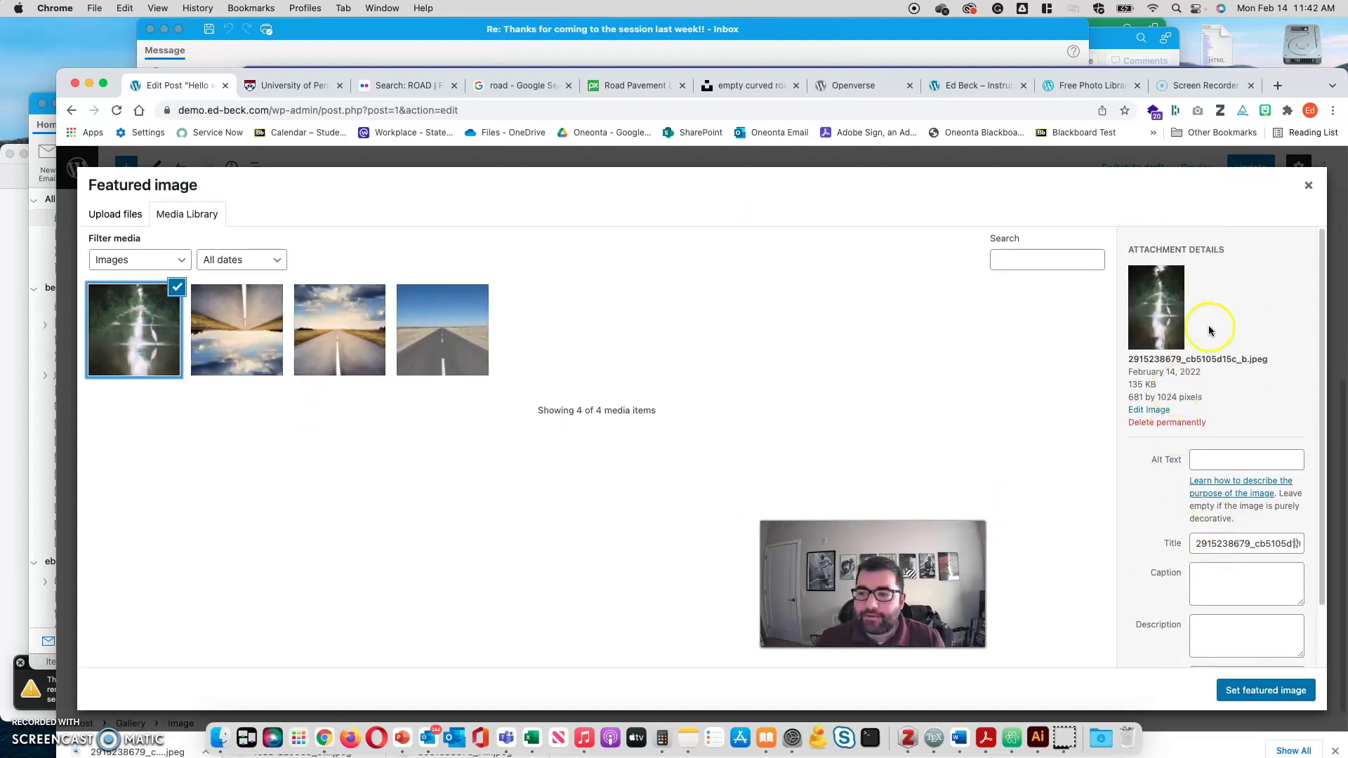
left_click(1308, 185)
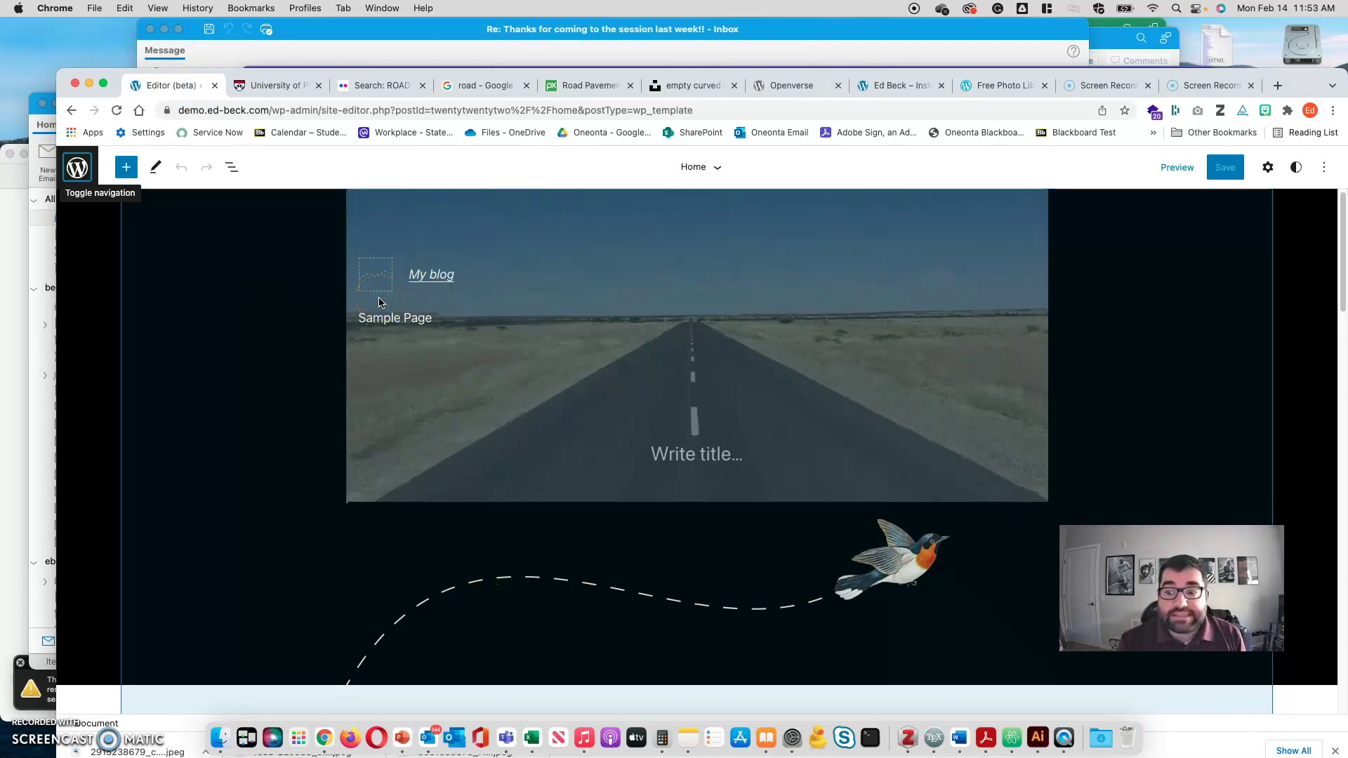
- Show the Home template's block structure, select the Query Loop, and examine the featured image under the Hello world! post
scroll(379, 302, "down", 7)
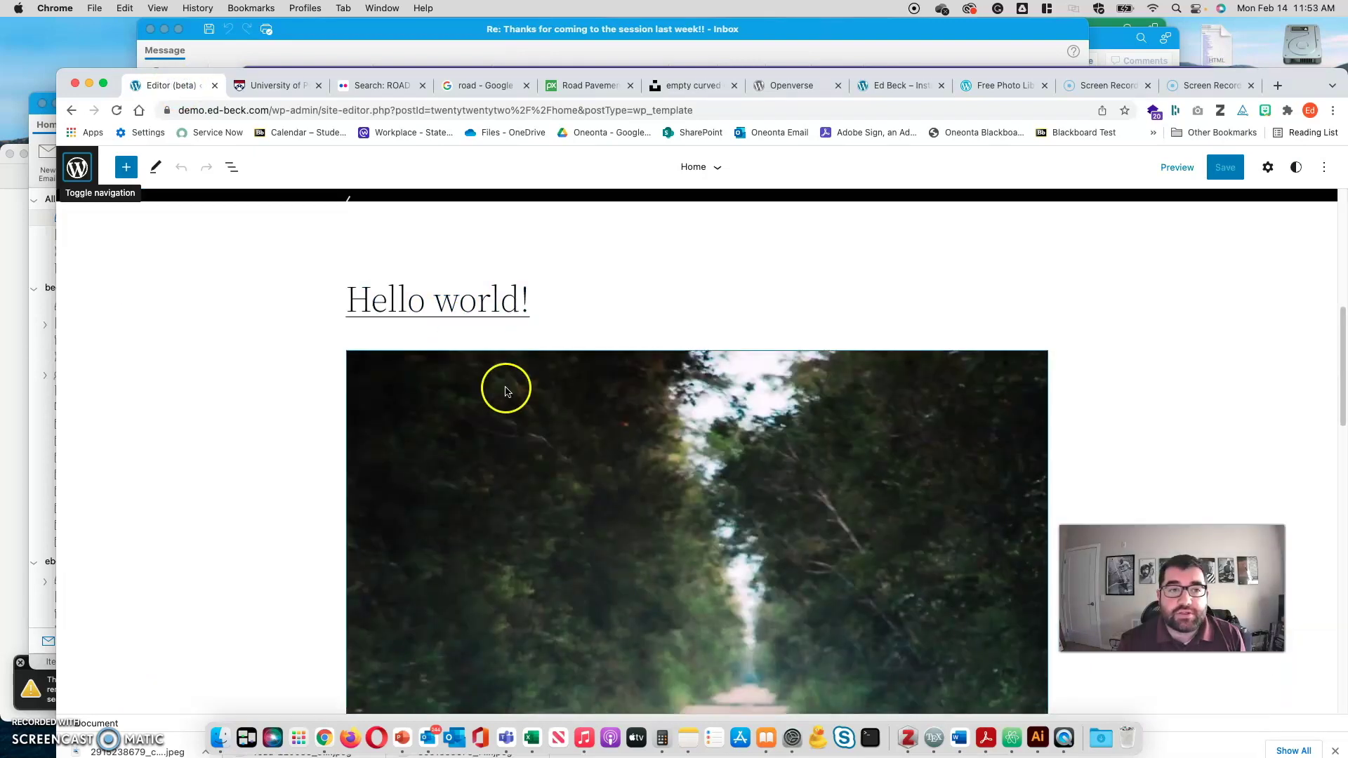
left_click(256, 207)
left_click(231, 167)
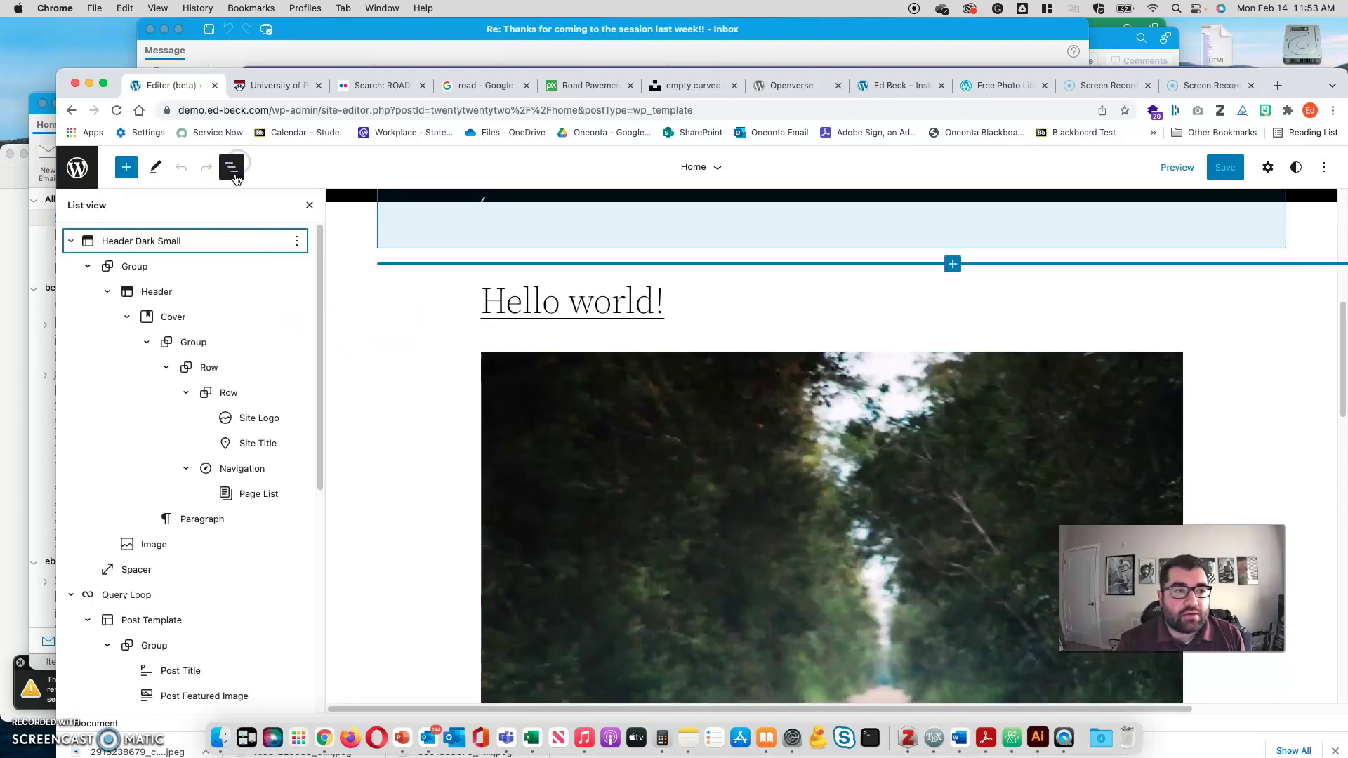
left_click(166, 598)
scroll(439, 502, "down", 5)
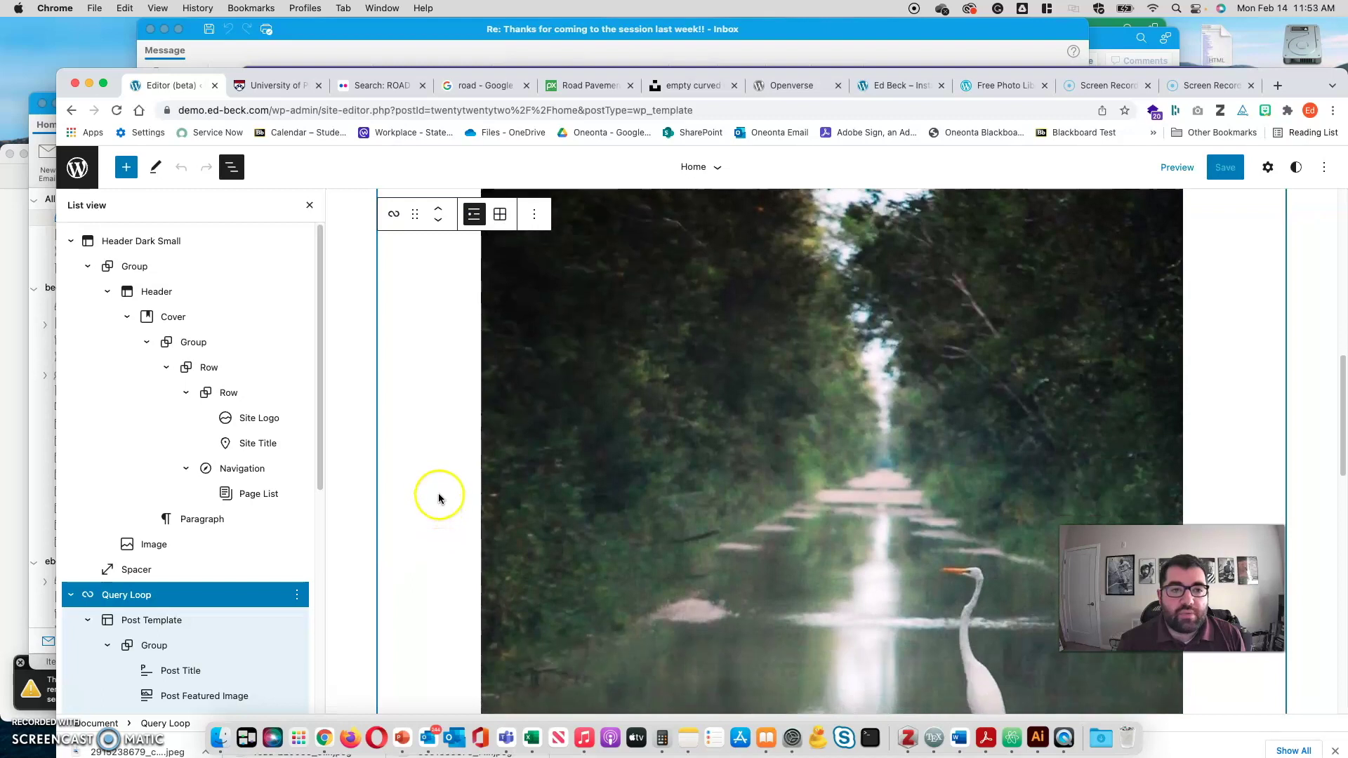
scroll(441, 499, "down", 5)
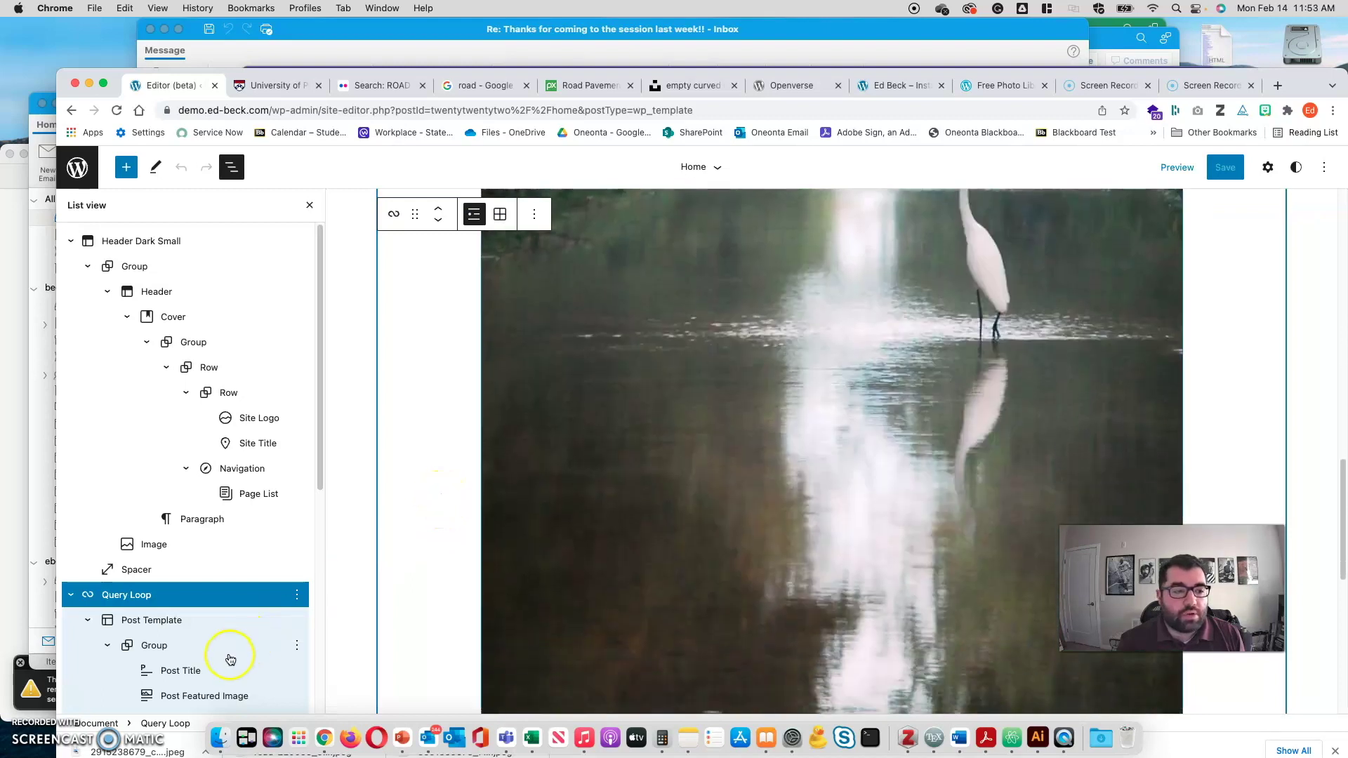
- Select the Post Featured Image block inside the Query Loop and show its block settings
scroll(230, 656, "down", 2)
left_click(225, 618)
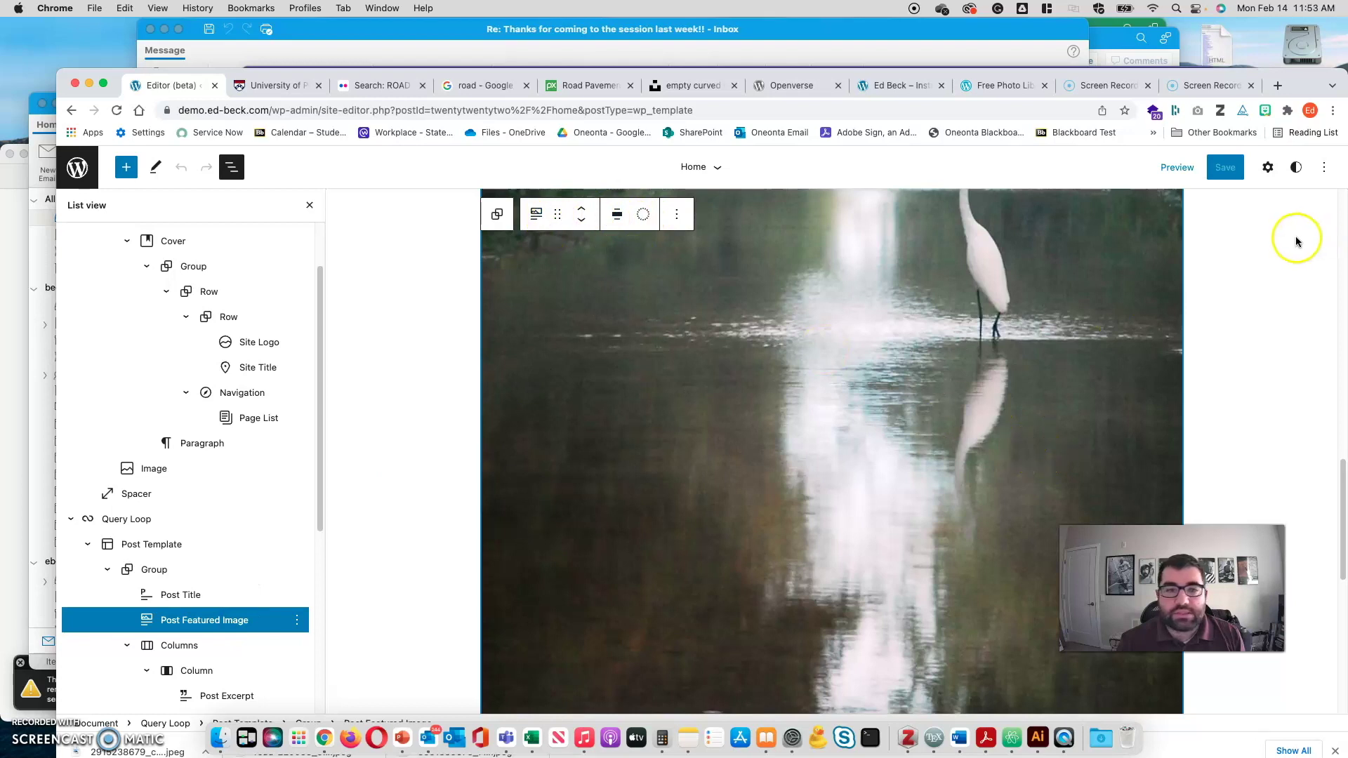
left_click(538, 215)
left_click(536, 215)
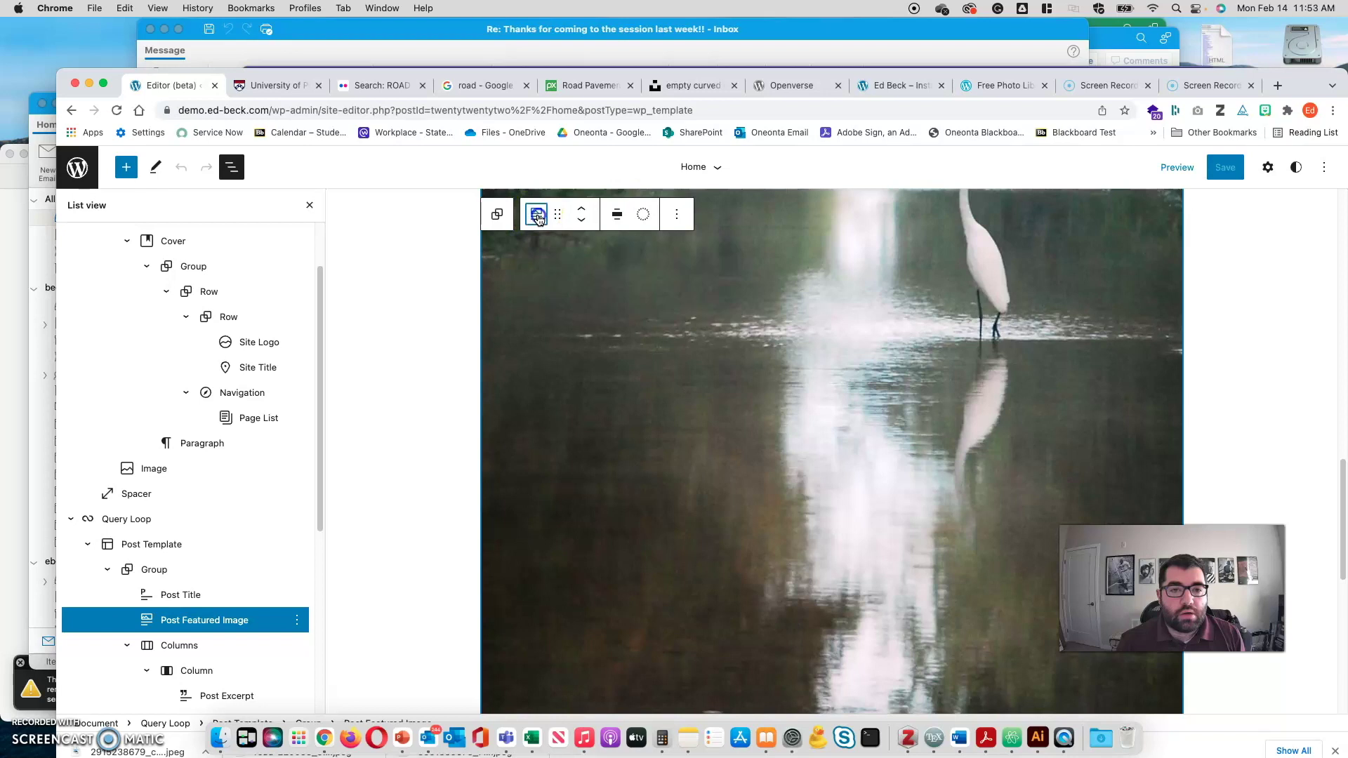
left_click(676, 217)
left_click(688, 257)
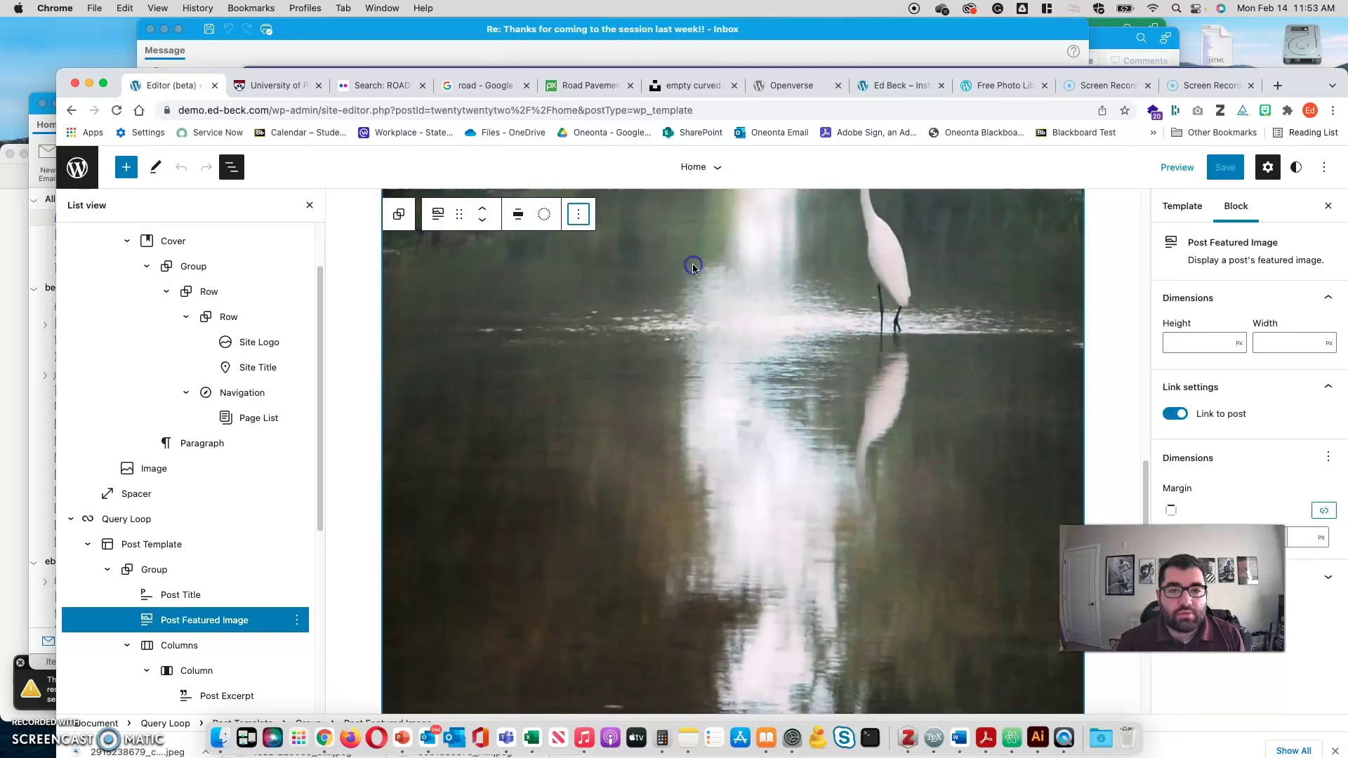
- Set the Post Featured Image height to 500 px and check how the image is displayed
left_click(1182, 348)
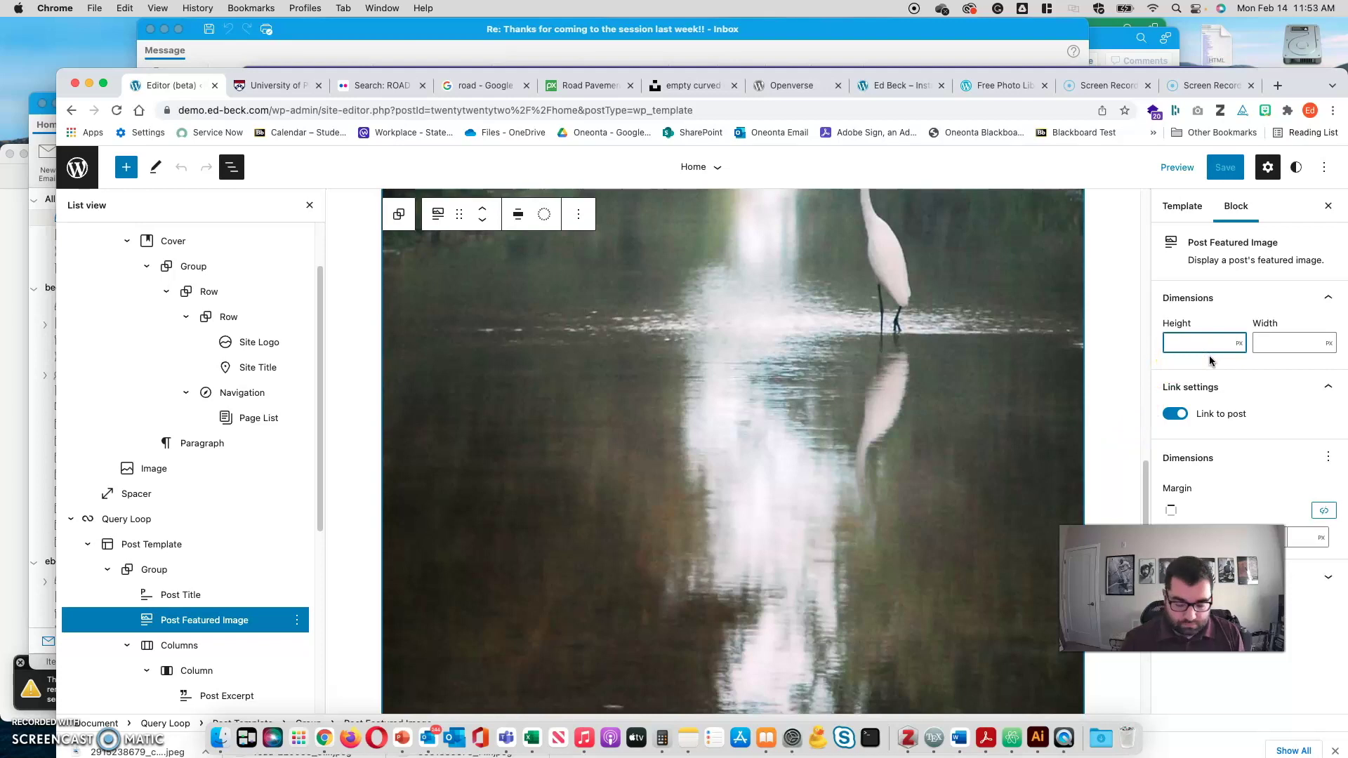
type("500")
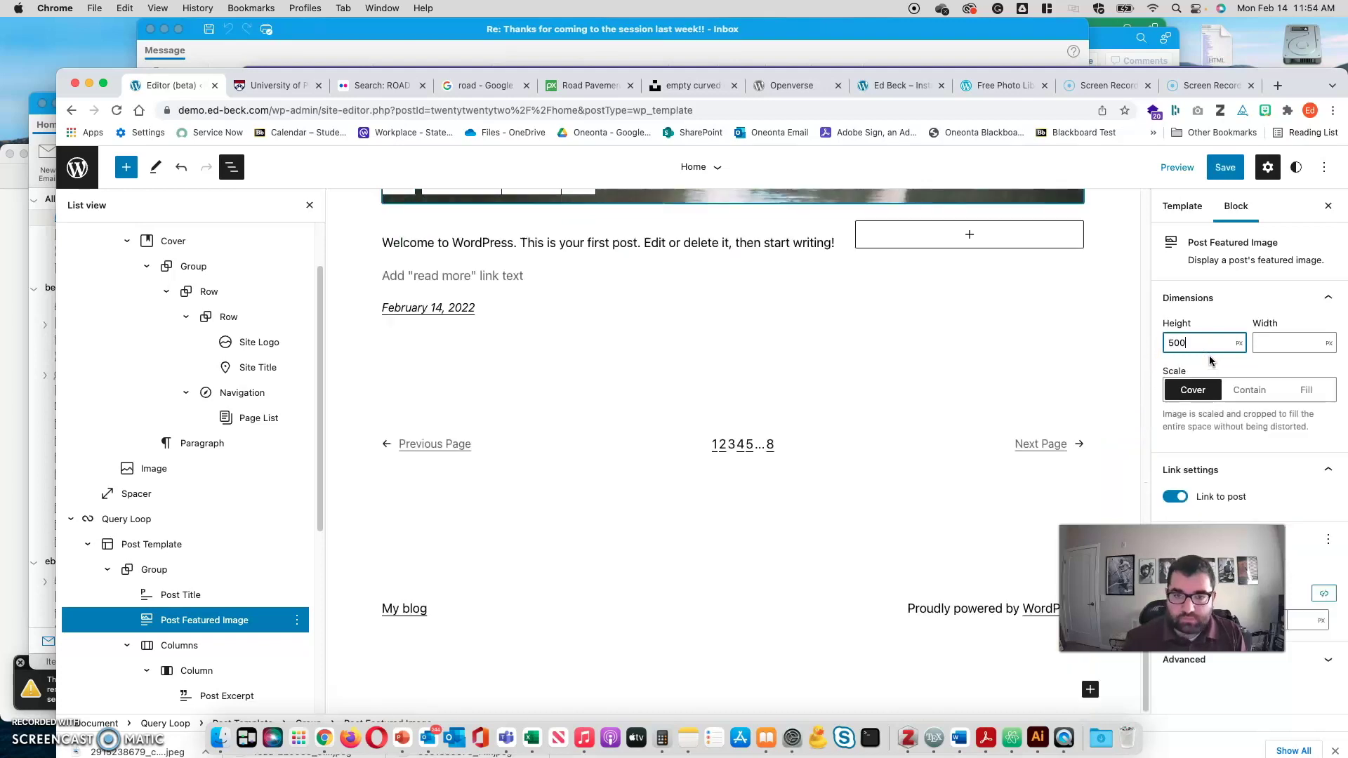
scroll(891, 393, "up", 5)
scroll(895, 405, "up", 1)
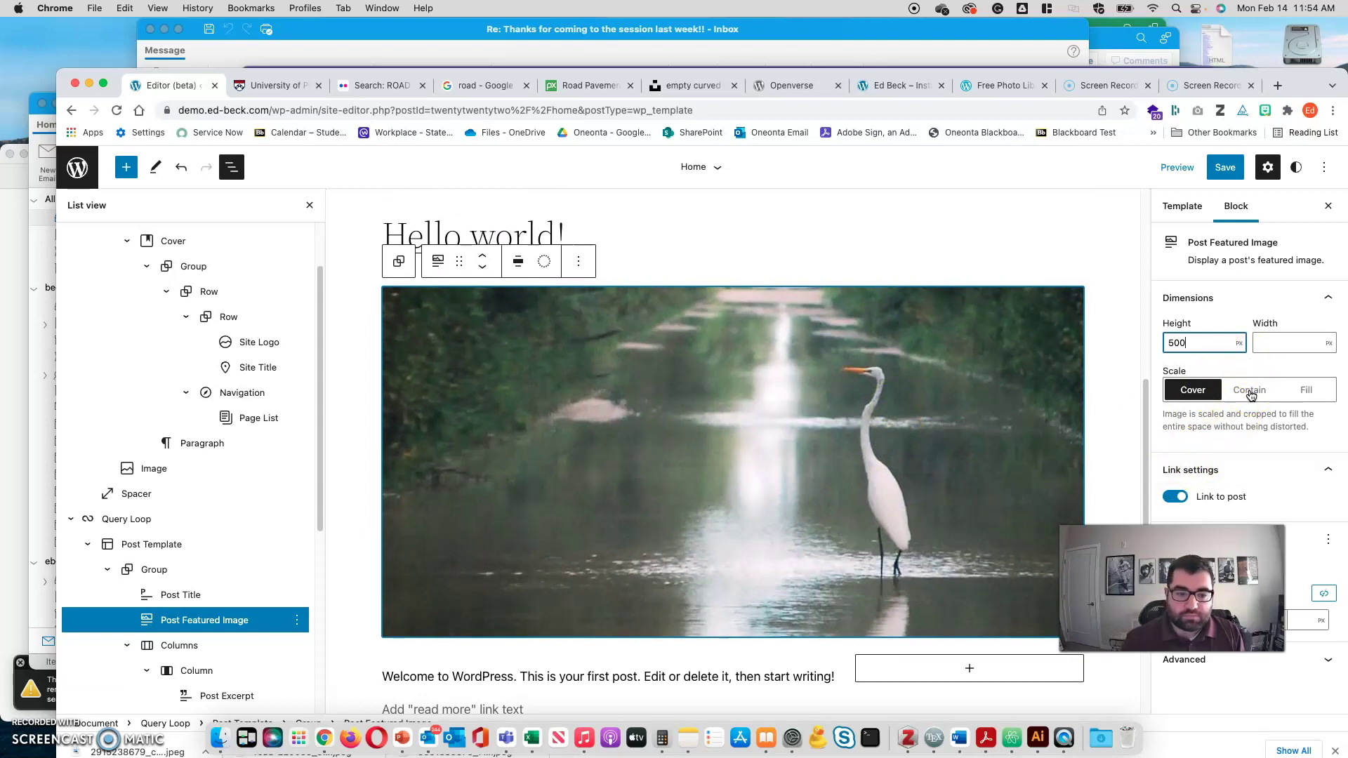
- Set the Post Featured Image height to 450 px
key("BackSpace")
key("BackSpace")
key("BackSpace")
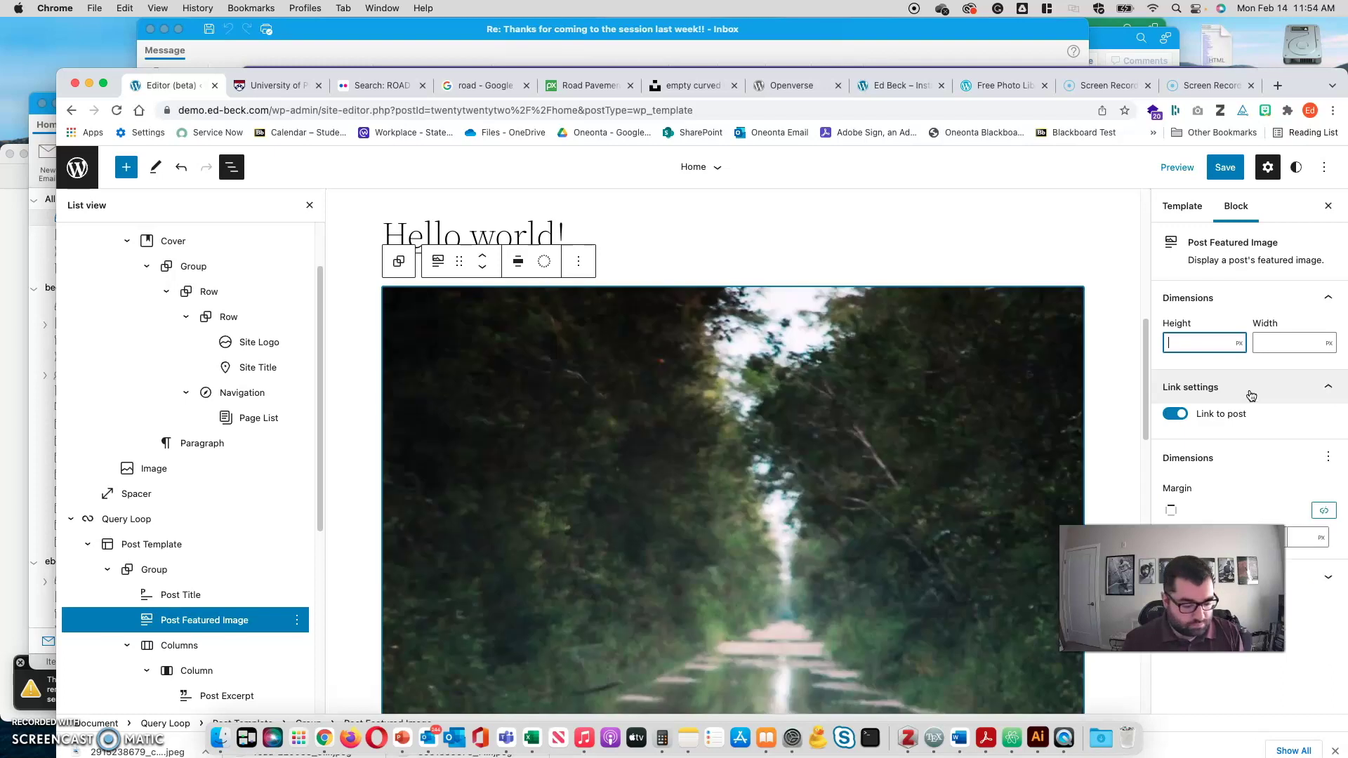
type("43")
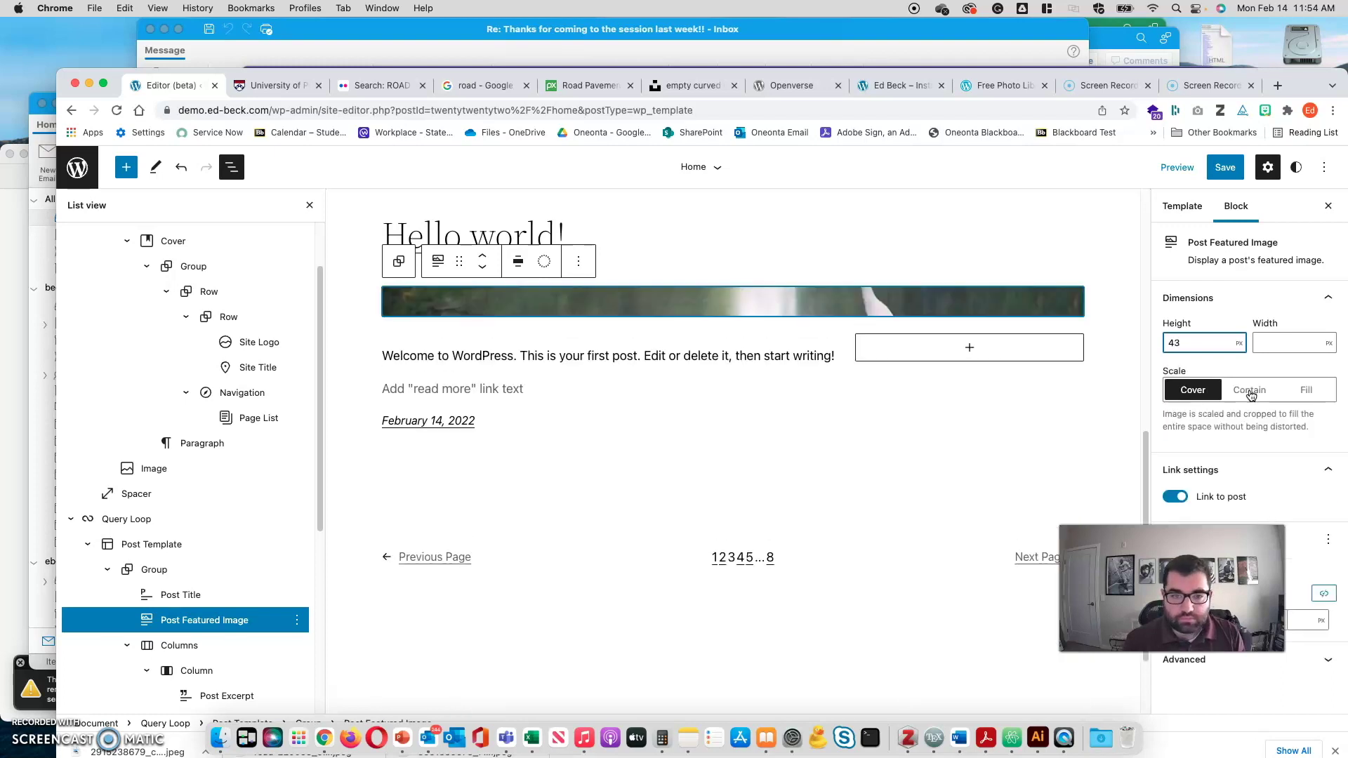
key("BackSpace")
type("50")
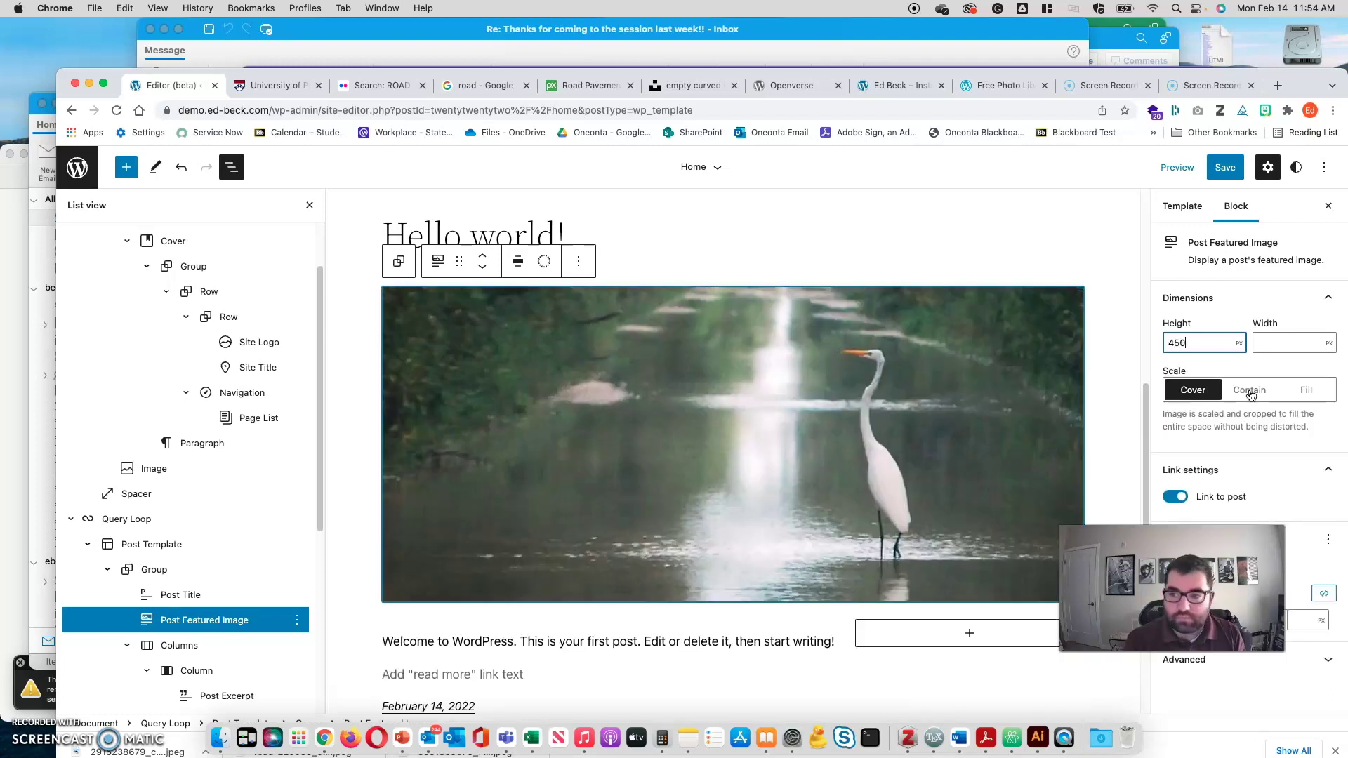
scroll(908, 409, "down", 2)
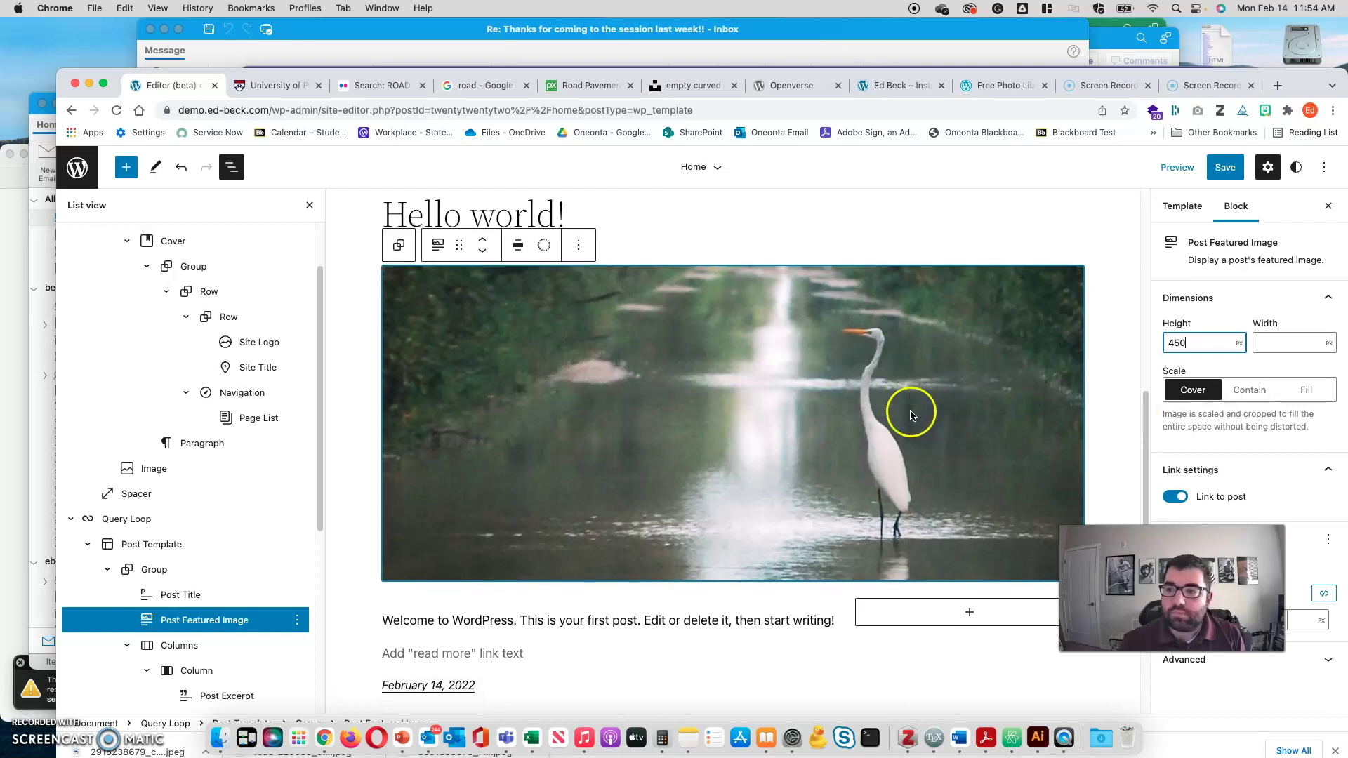
- Try the Contain and Fill scale options on the featured image, and return it to Cover
left_click(1249, 389)
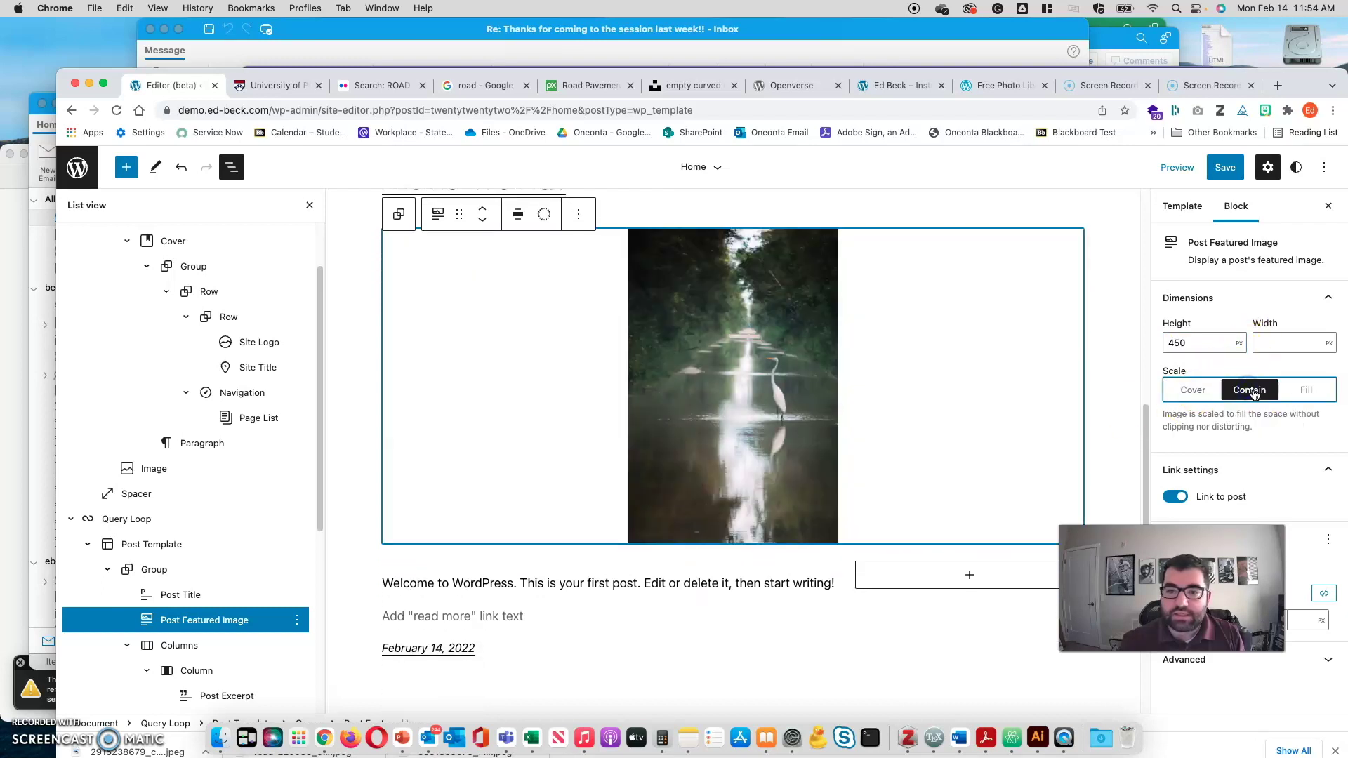
left_click(1308, 390)
left_click(1201, 394)
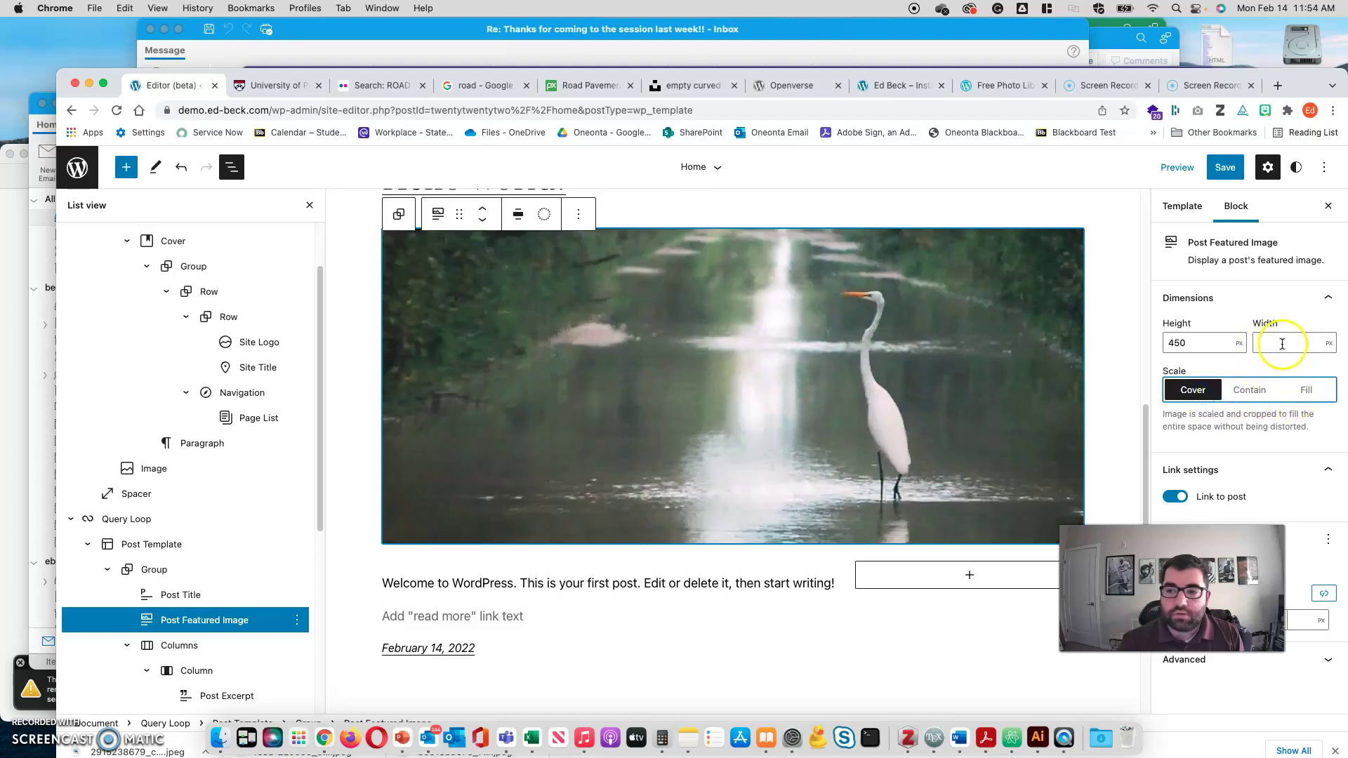
- Check the featured image in the template and save the changes to the Home template
scroll(941, 484, "down", 5)
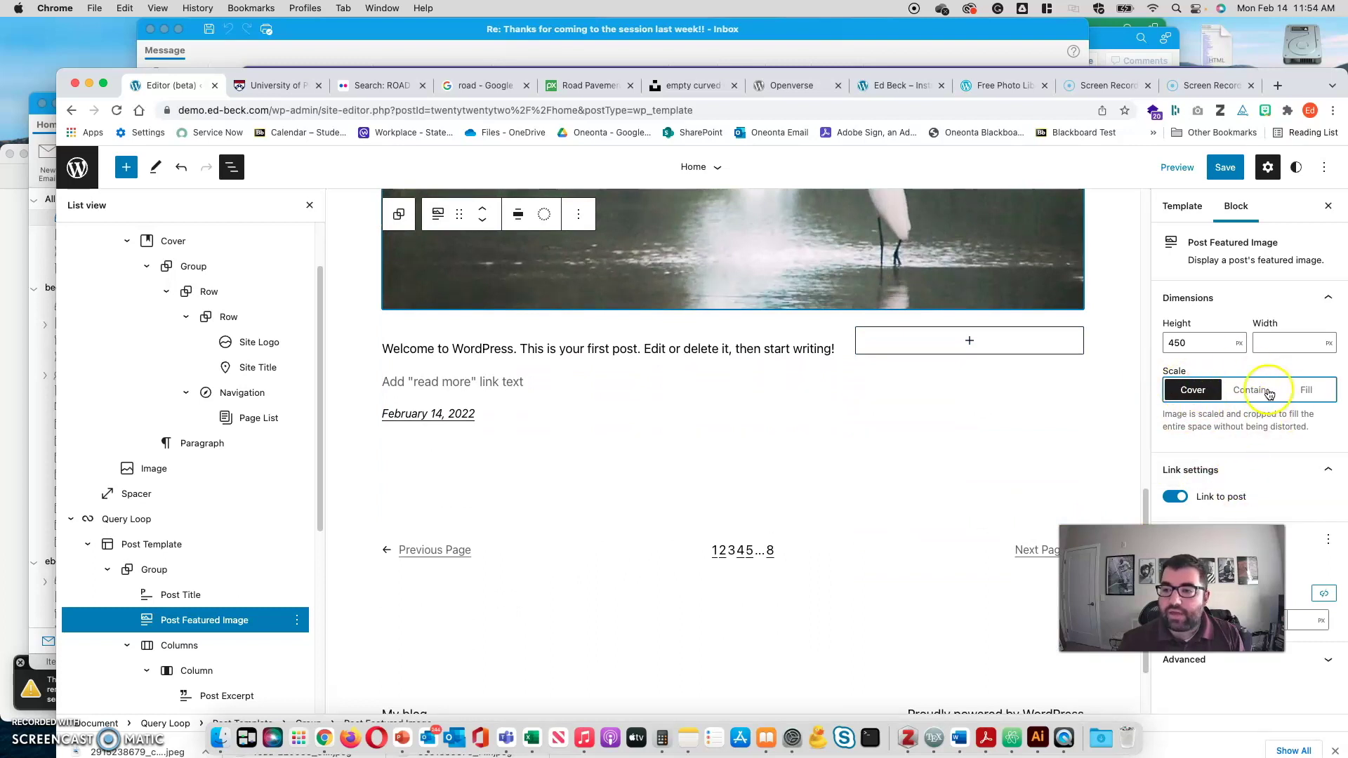
scroll(878, 354, "up", 5)
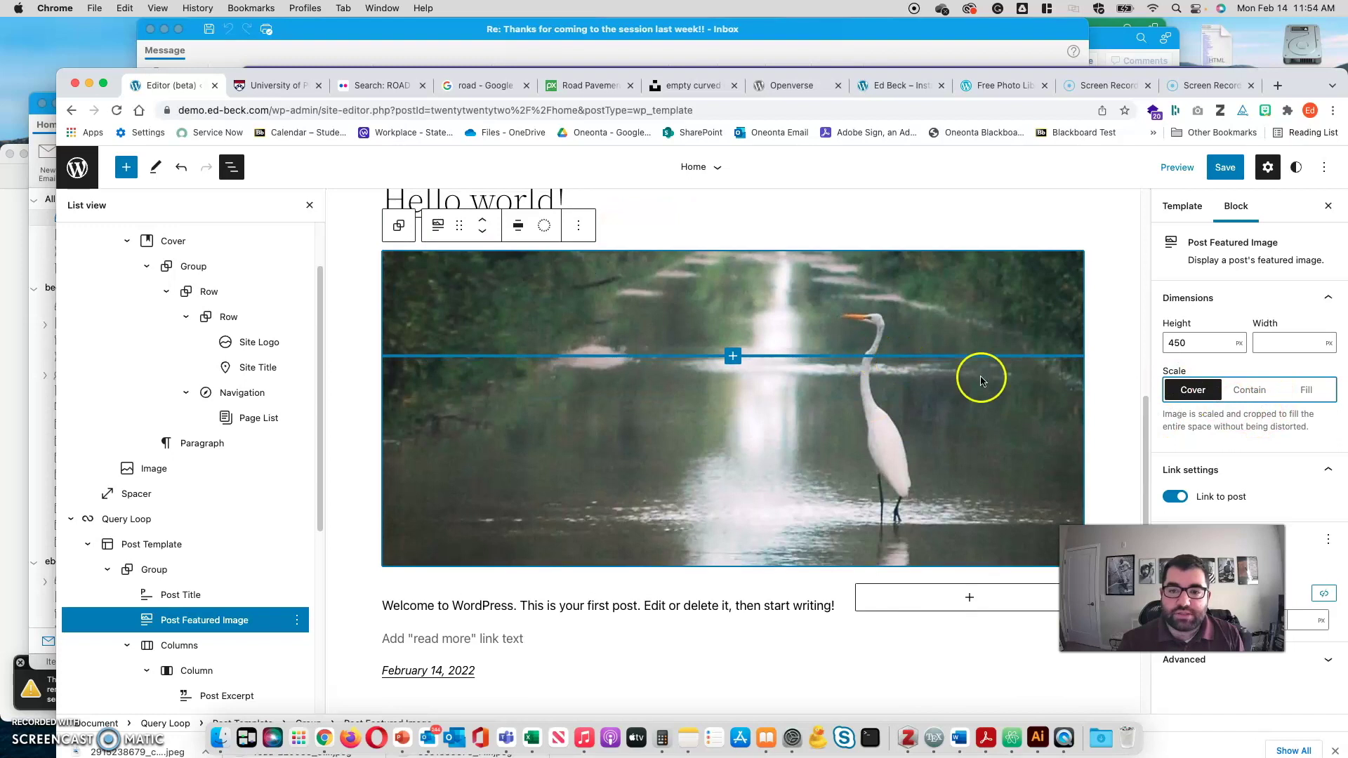
left_click(775, 388)
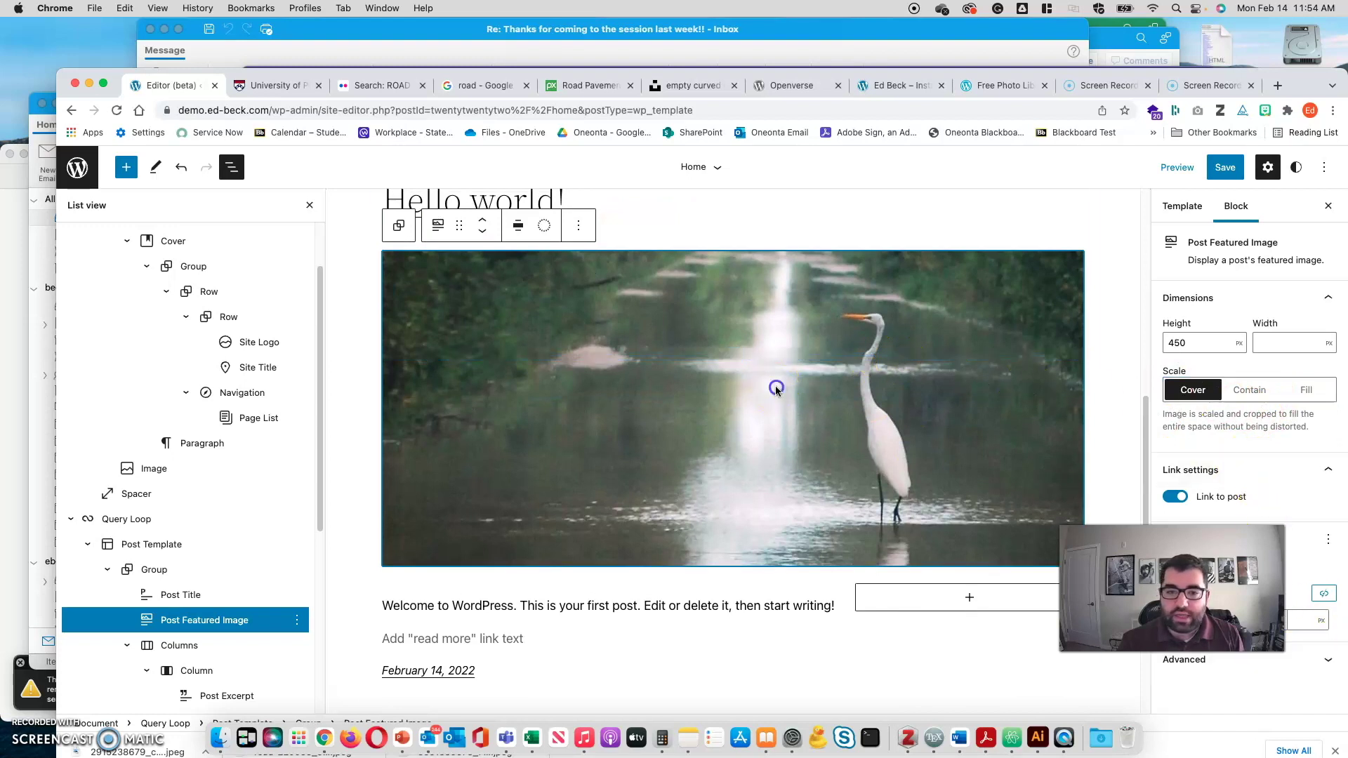
scroll(818, 393, "up", 2)
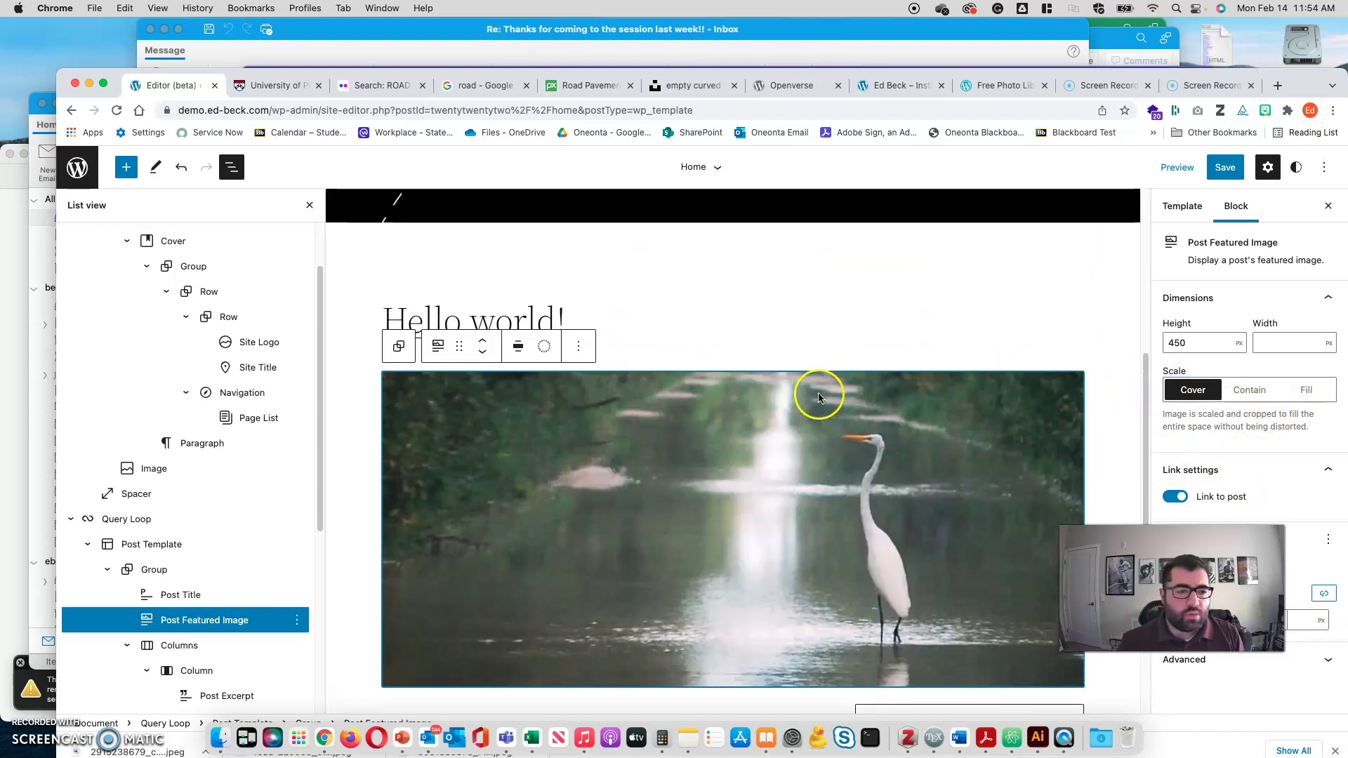
scroll(968, 457, "down", 3)
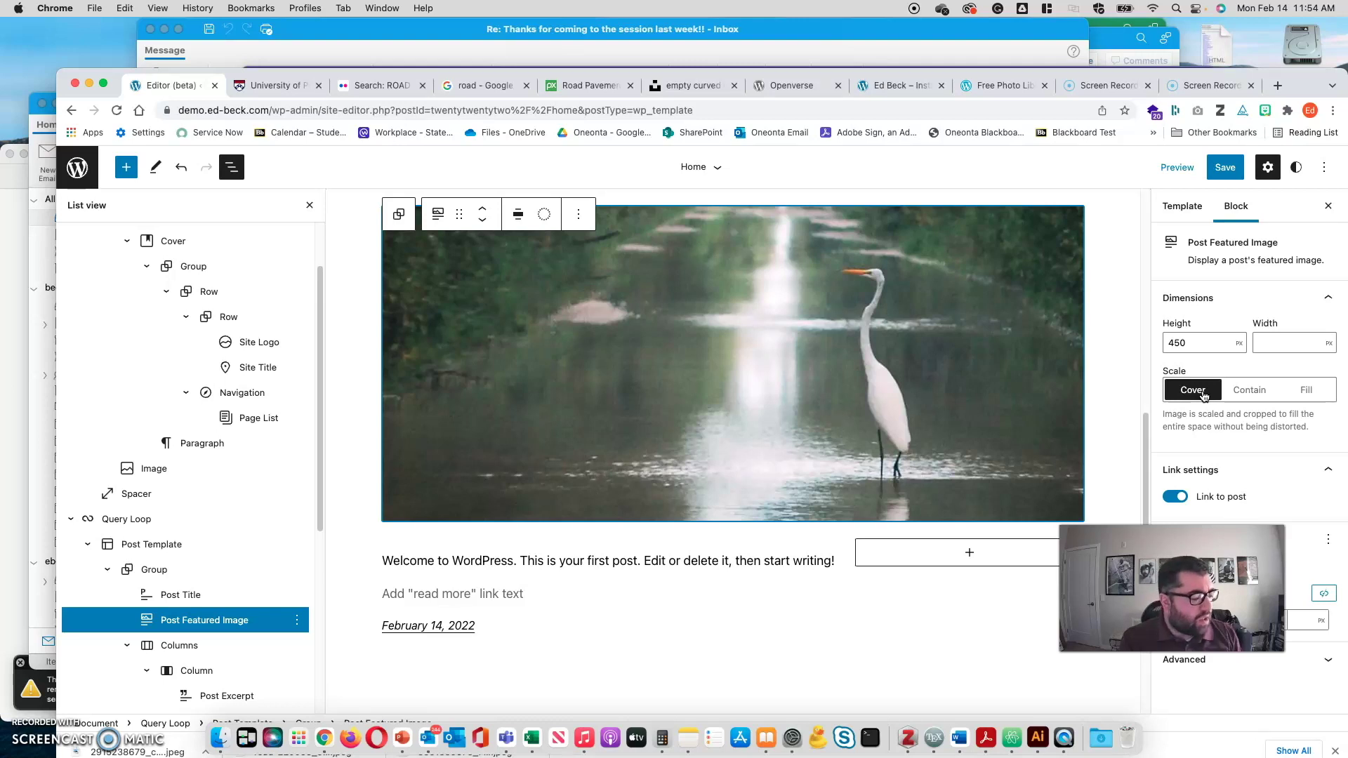
left_click(1230, 178)
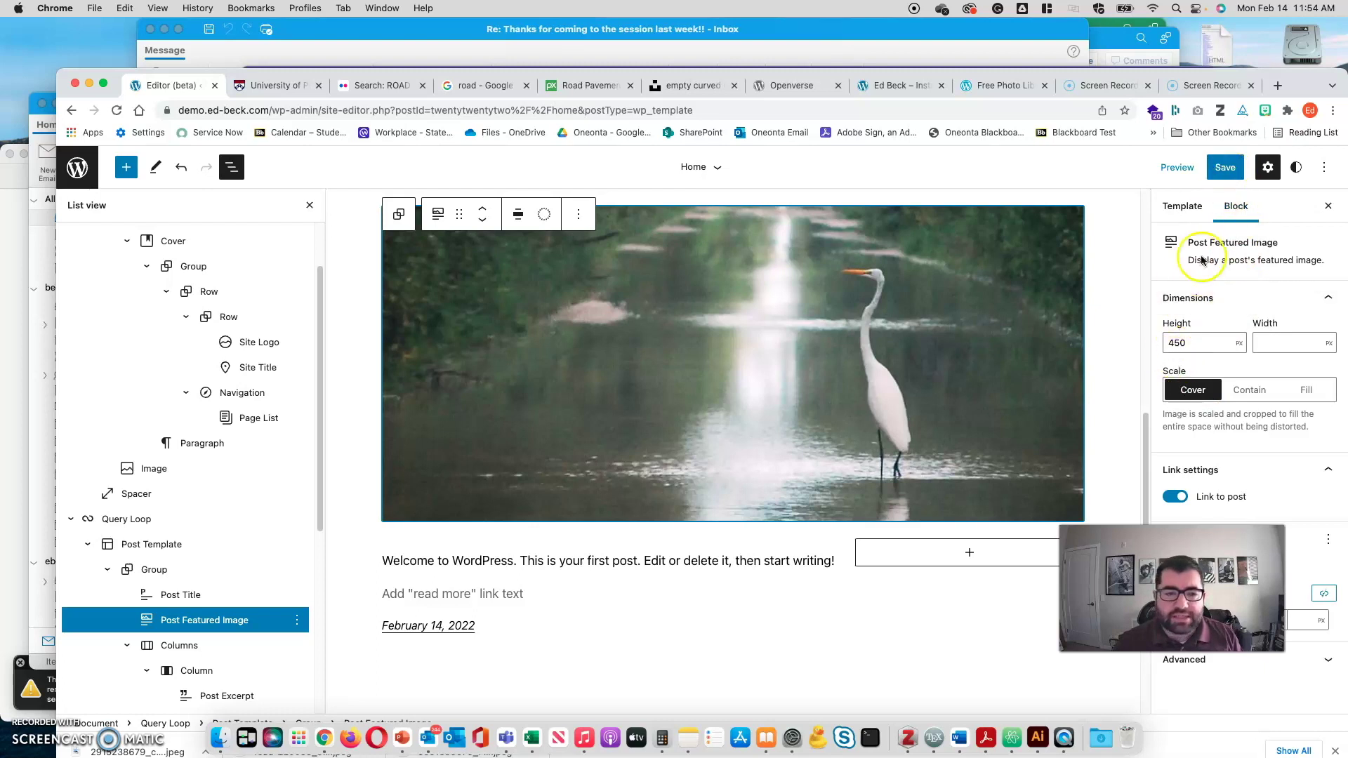
left_click(1227, 169)
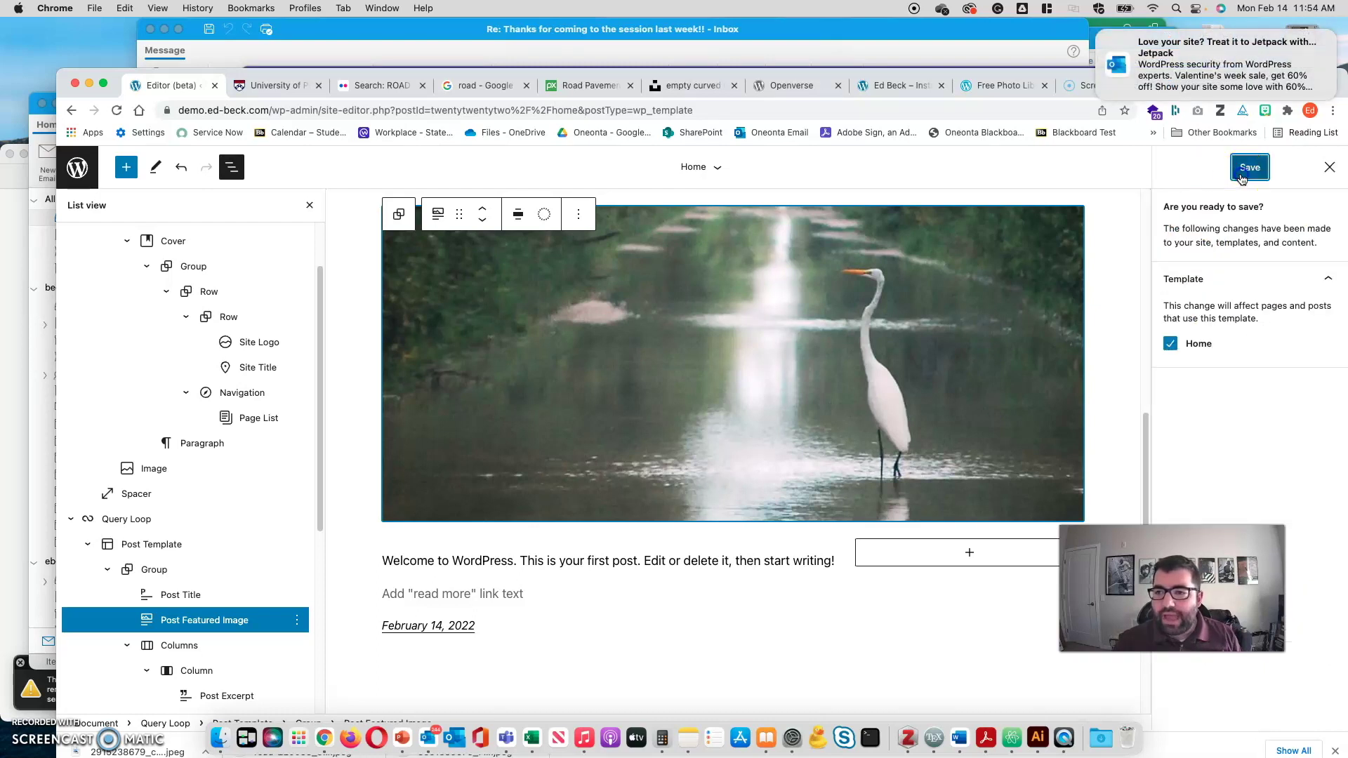
left_click(1241, 175)
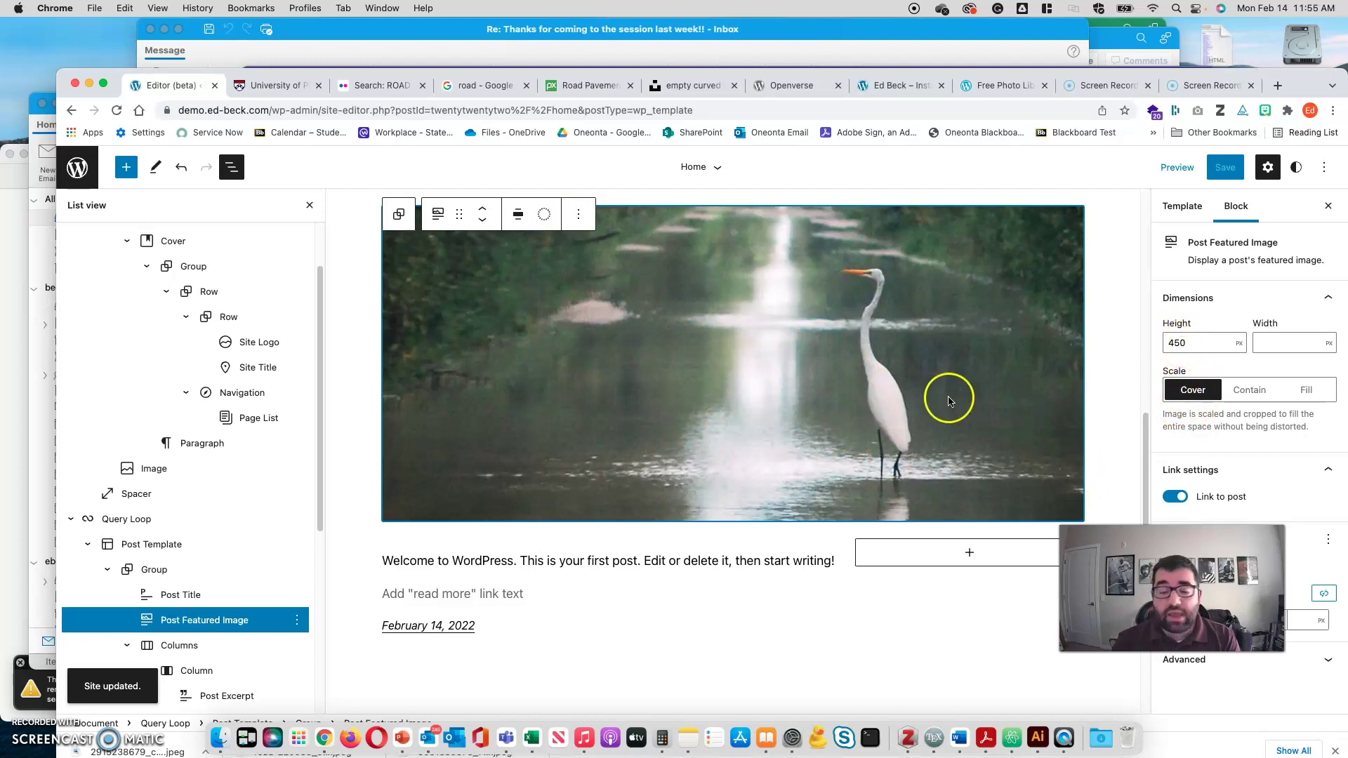
- Leave the site editor and return to the WordPress dashboard
scroll(913, 400, "up", 4)
scroll(746, 557, "down", 2)
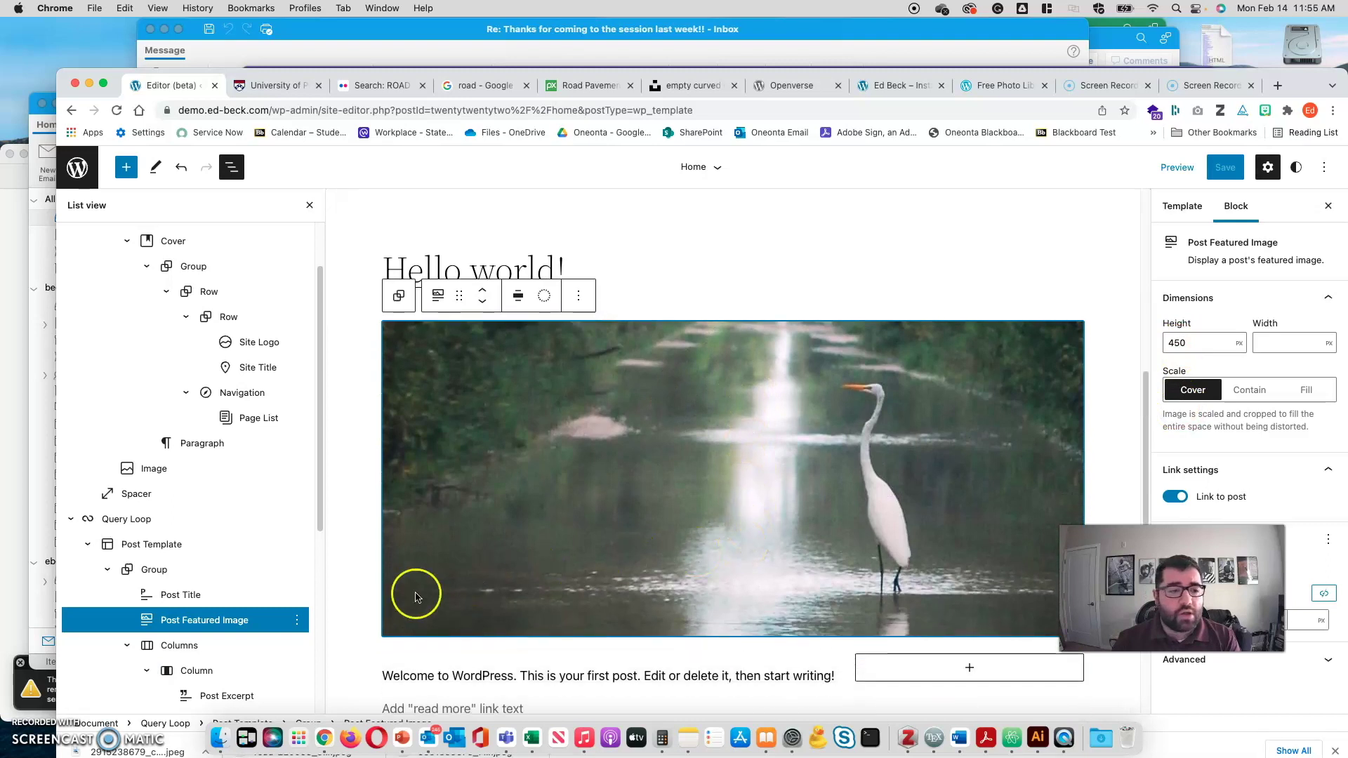
scroll(491, 520, "up", 5)
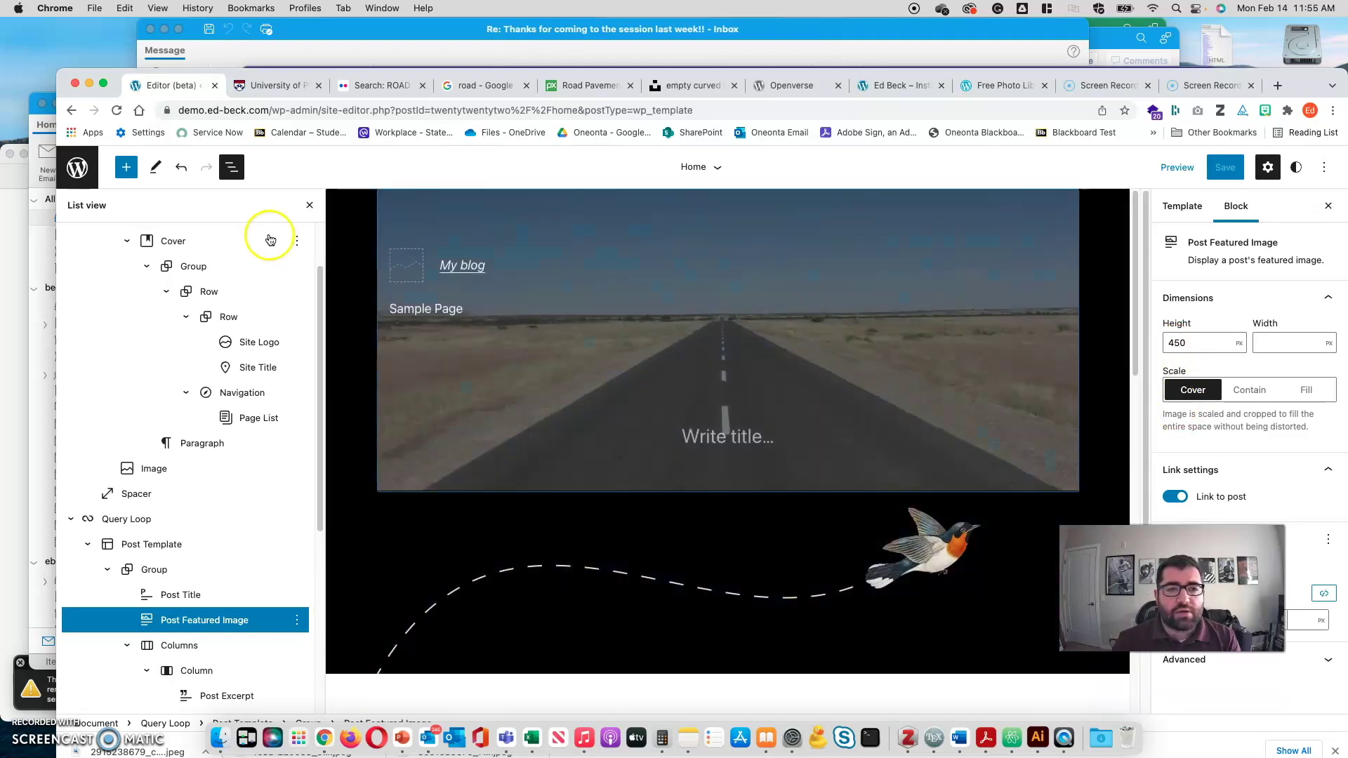
left_click(77, 167)
left_click(99, 217)
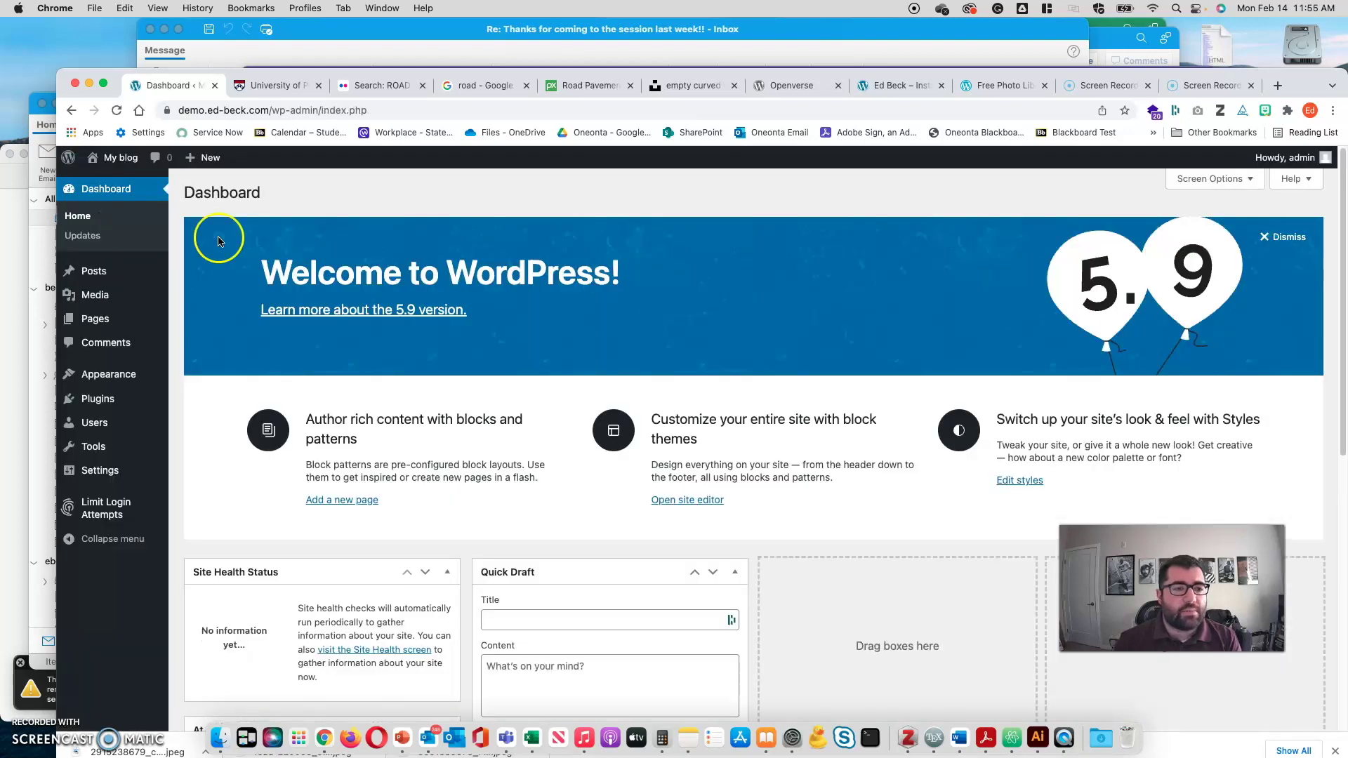
- Visit the live site and open the Hello world! post to check its featured image and gallery
mouse_move(121, 161)
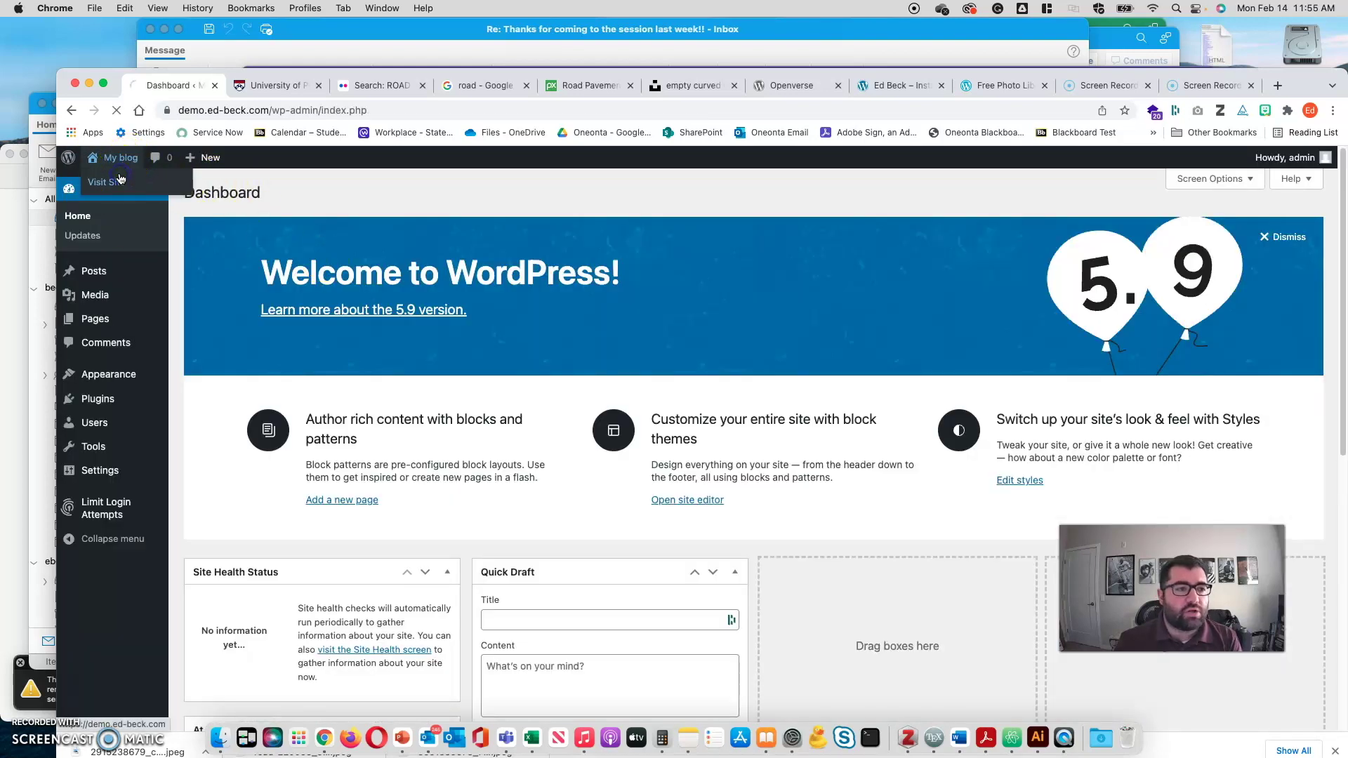
left_click(120, 181)
scroll(466, 362, "down", 10)
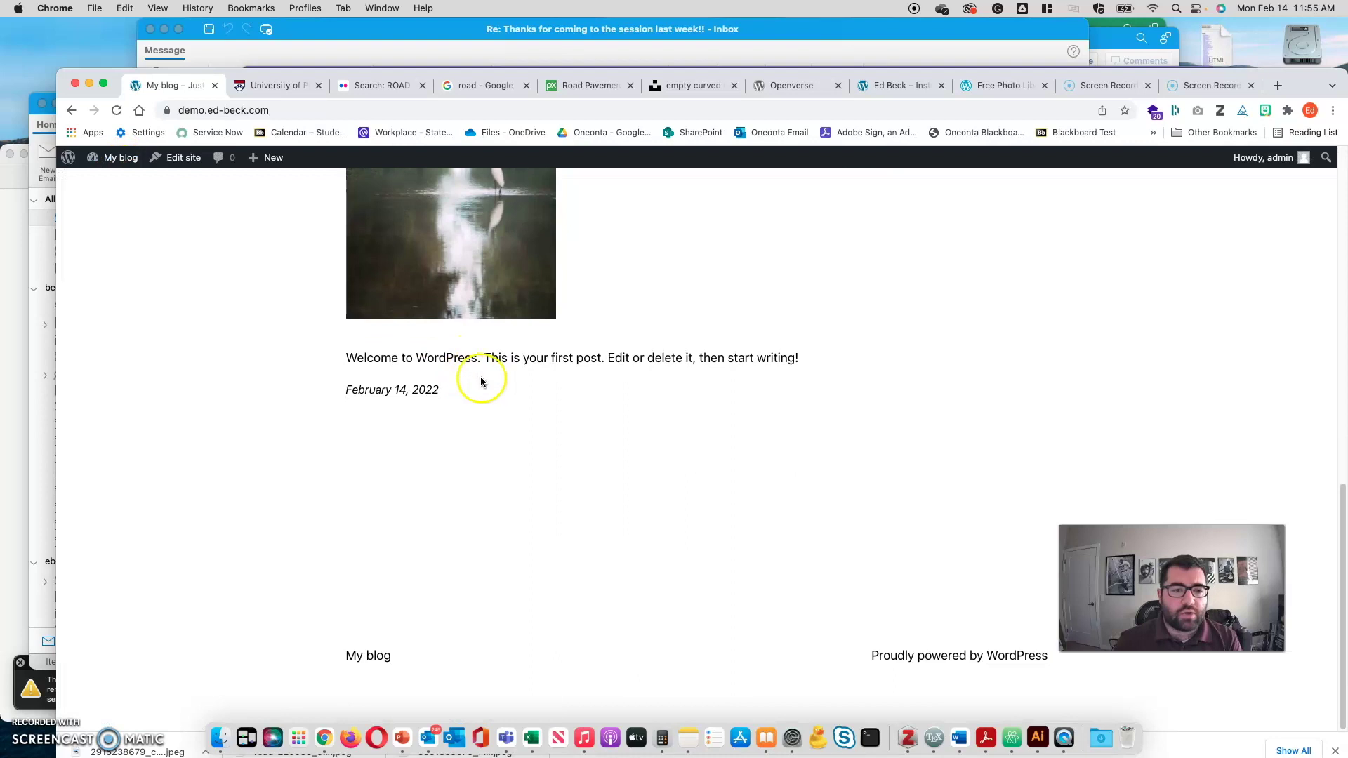
scroll(480, 379, "up", 4)
left_click(460, 405)
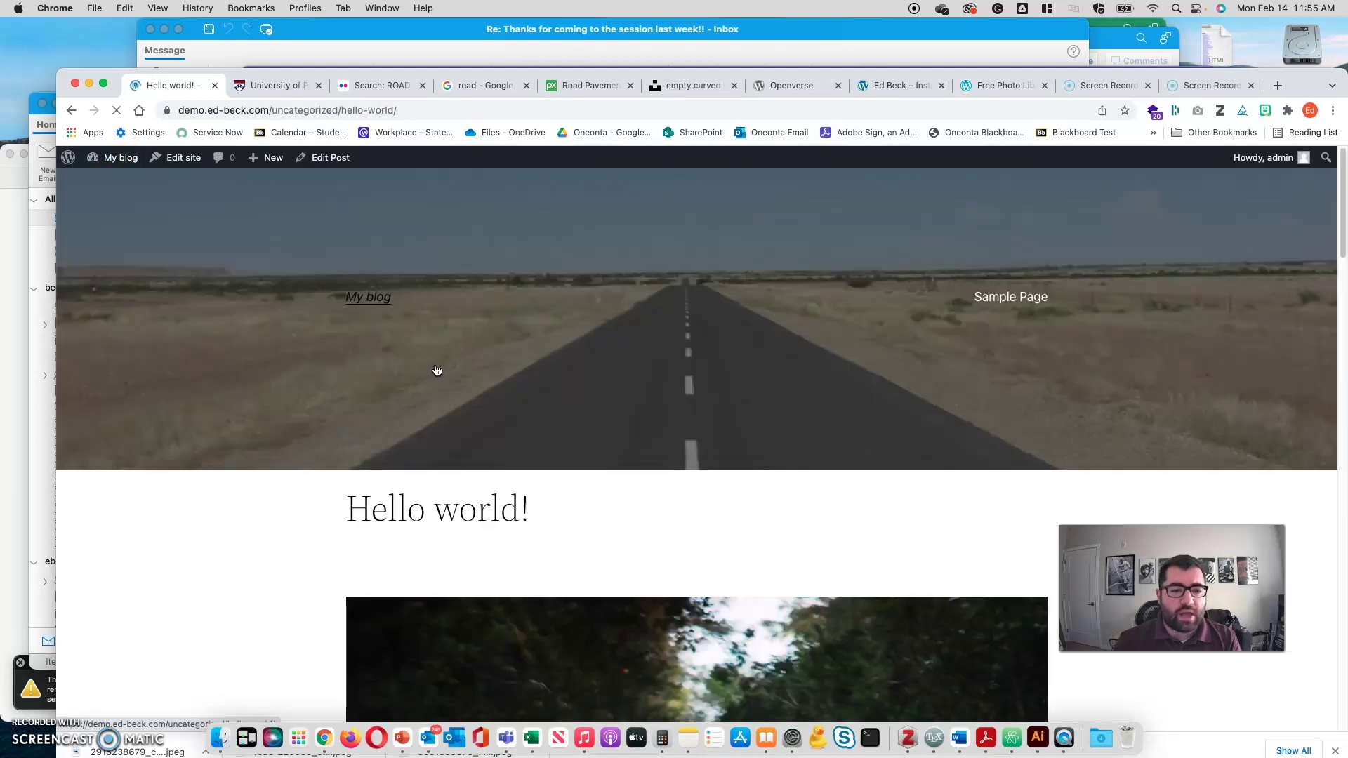
scroll(828, 458, "down", 20)
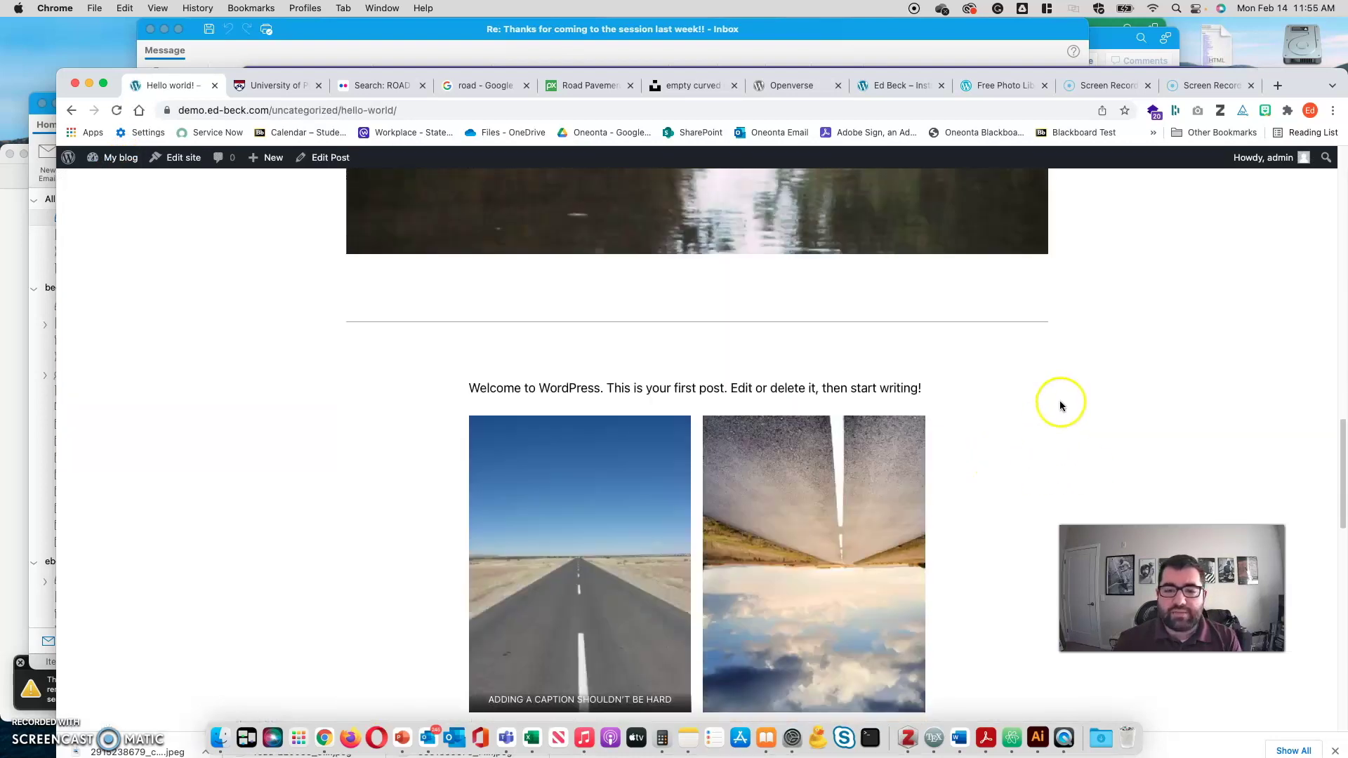
scroll(857, 432, "up", 20)
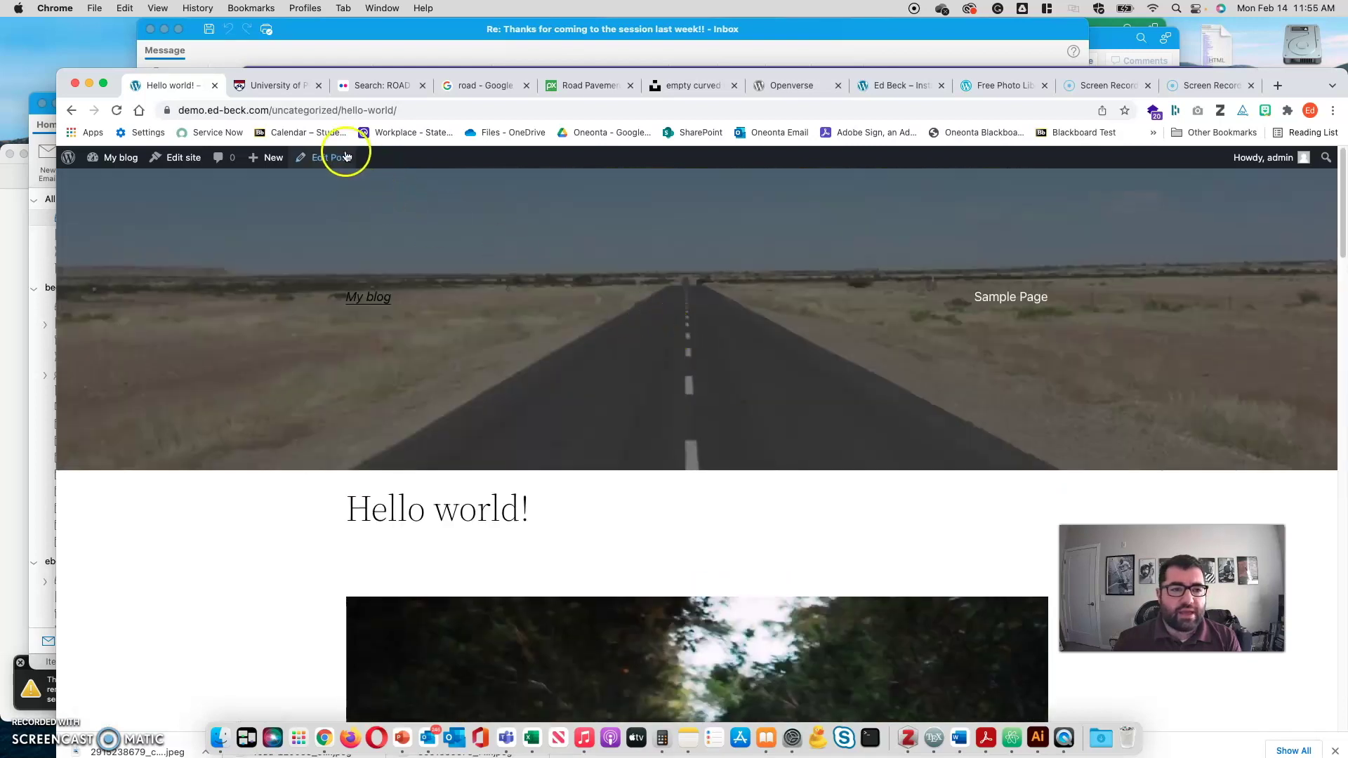
- Open the Hello world! post for editing, review its featured image choices without replacing it, and return to the posts list
left_click(344, 156)
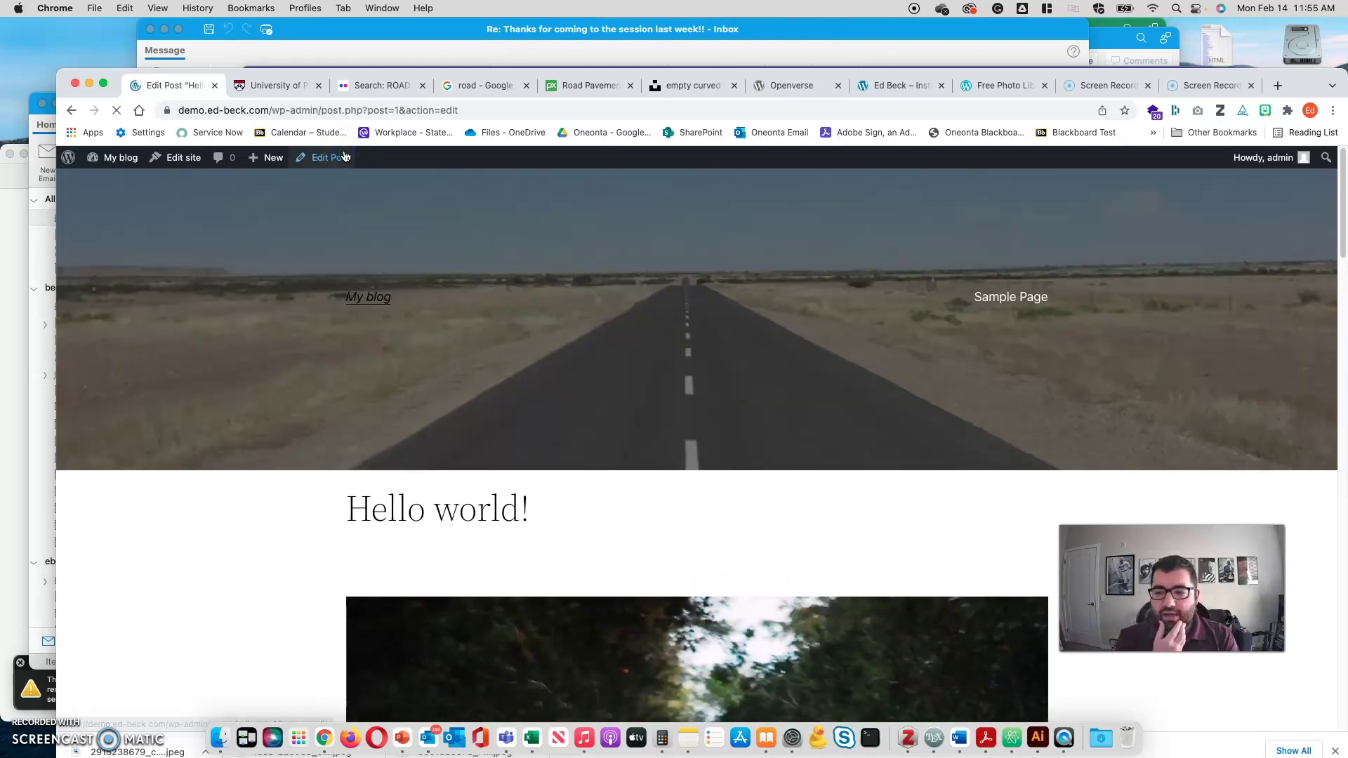
scroll(1230, 400, "down", 2)
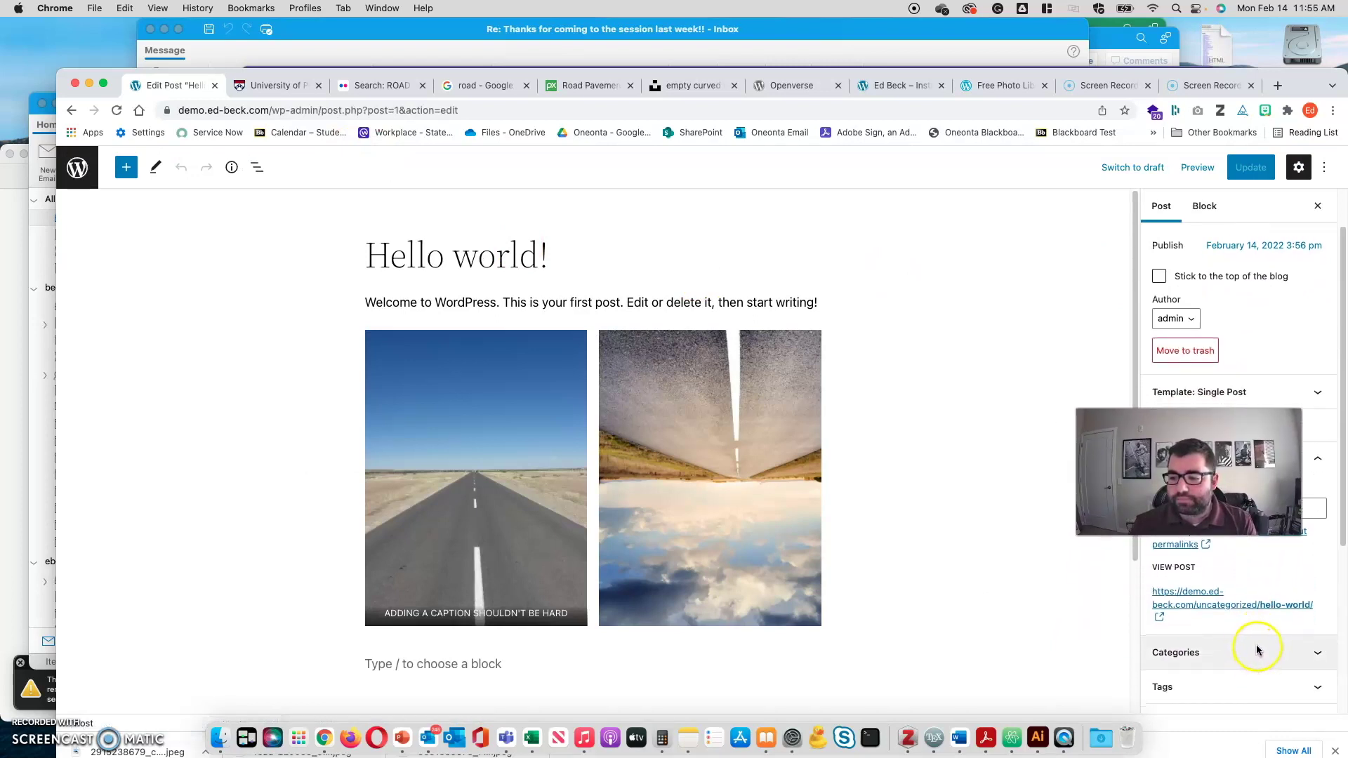
scroll(1257, 648, "down", 5)
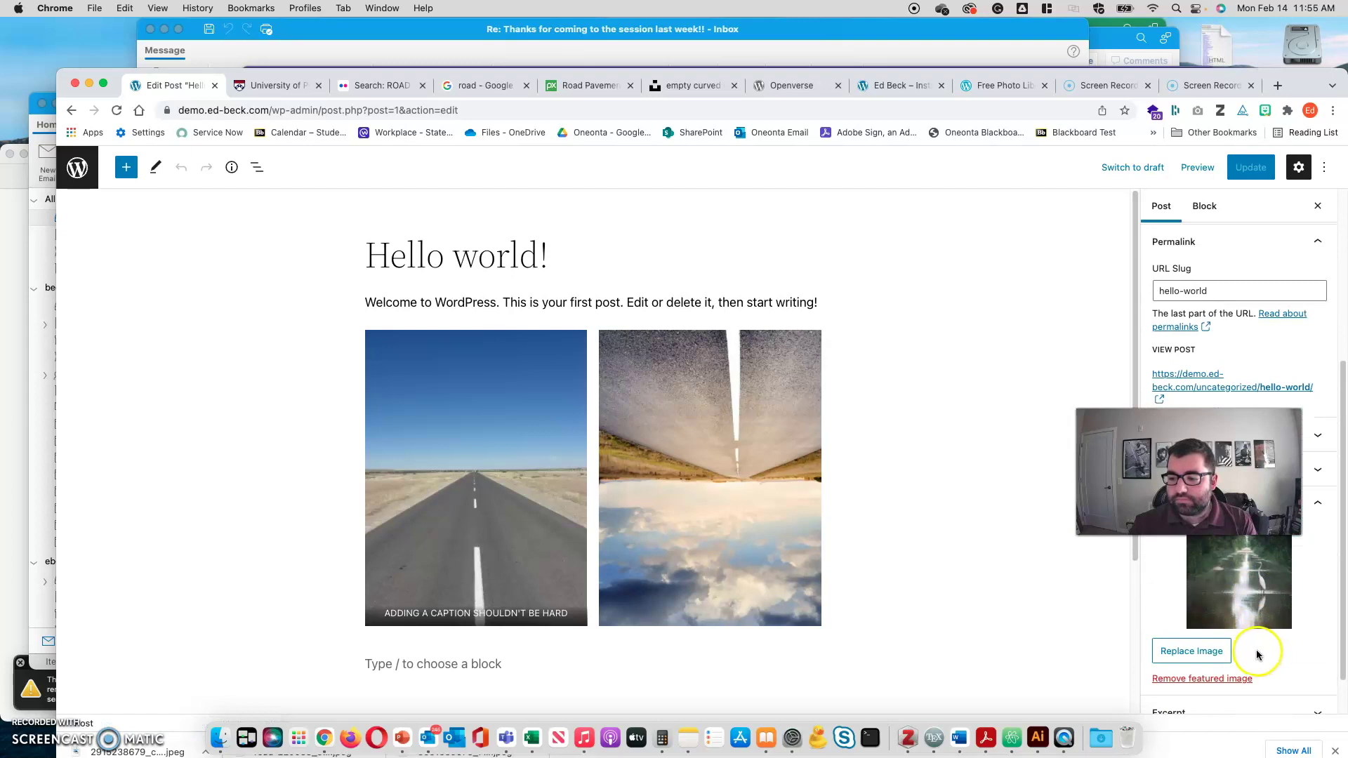
left_click(1210, 602)
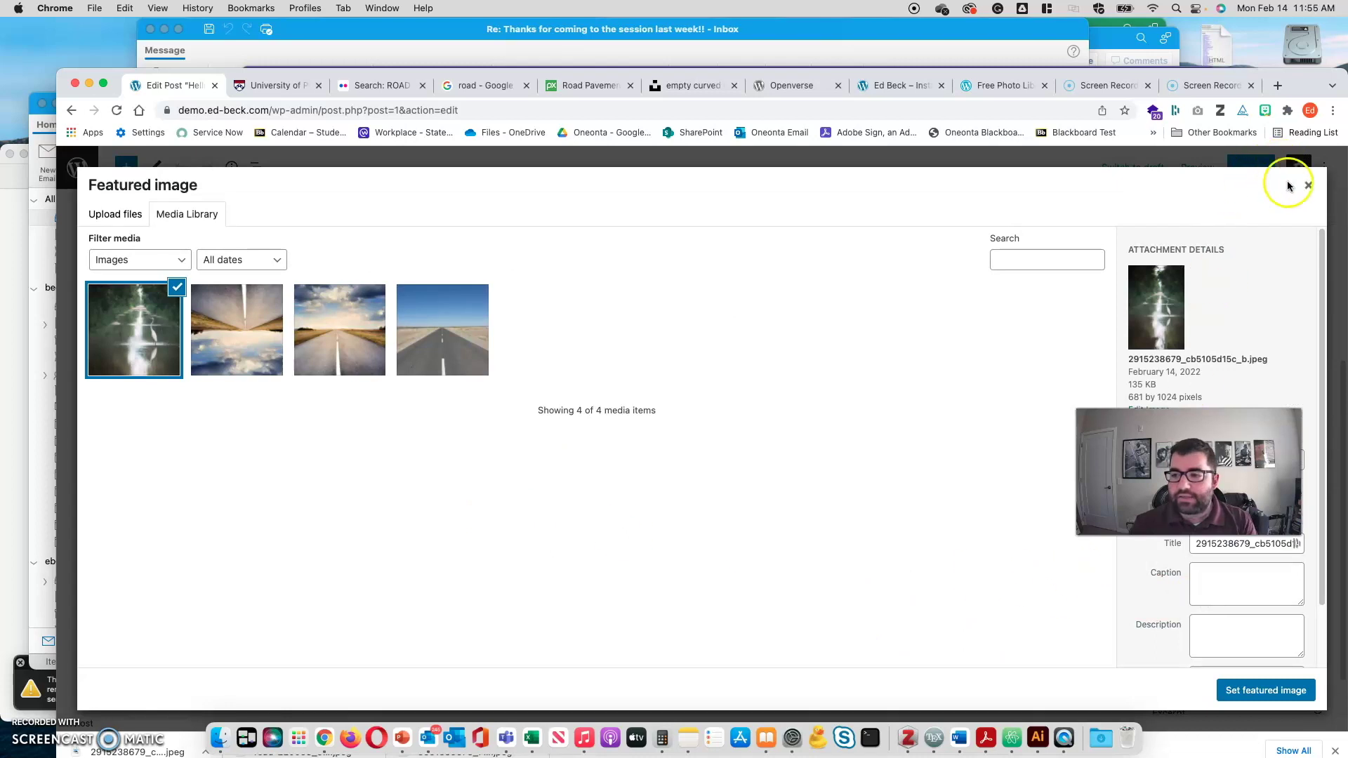
left_click(1307, 186)
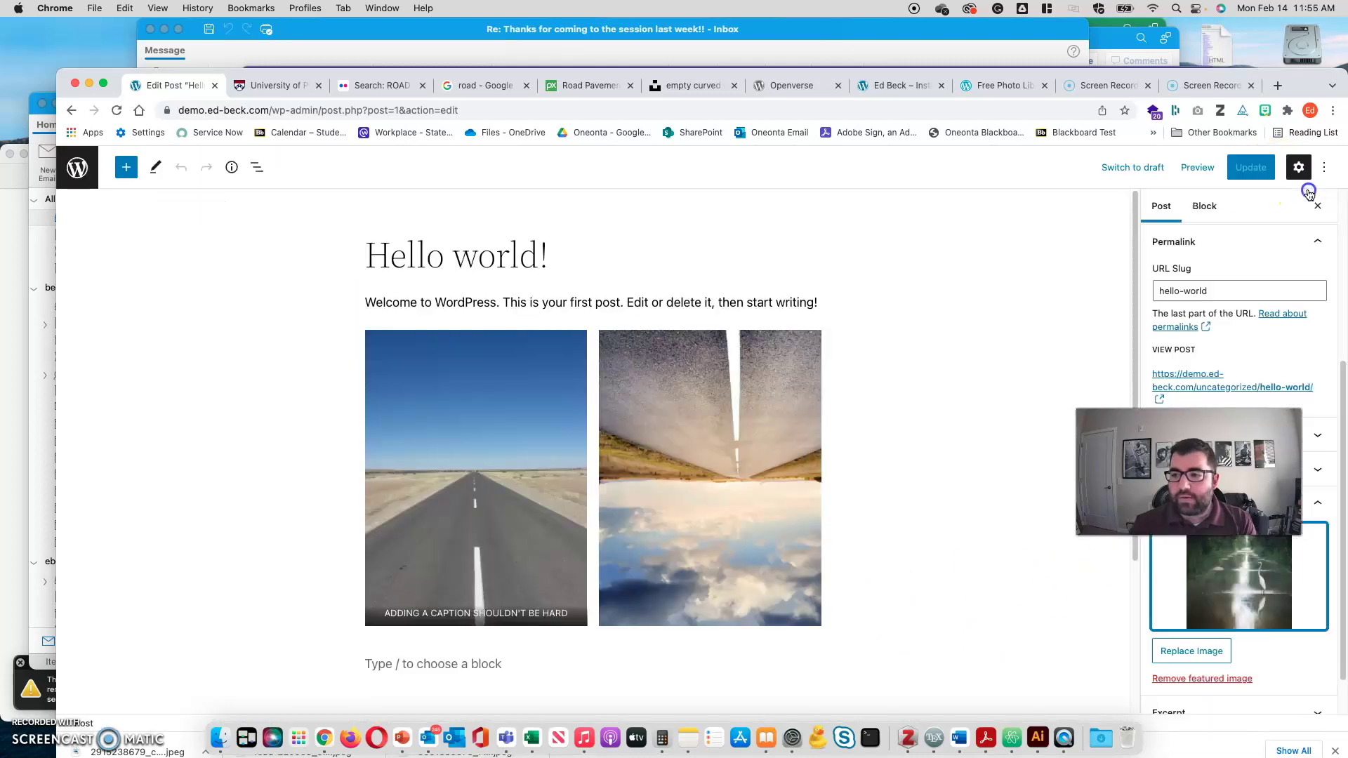
scroll(1246, 598, "down", 2)
left_click(1256, 577)
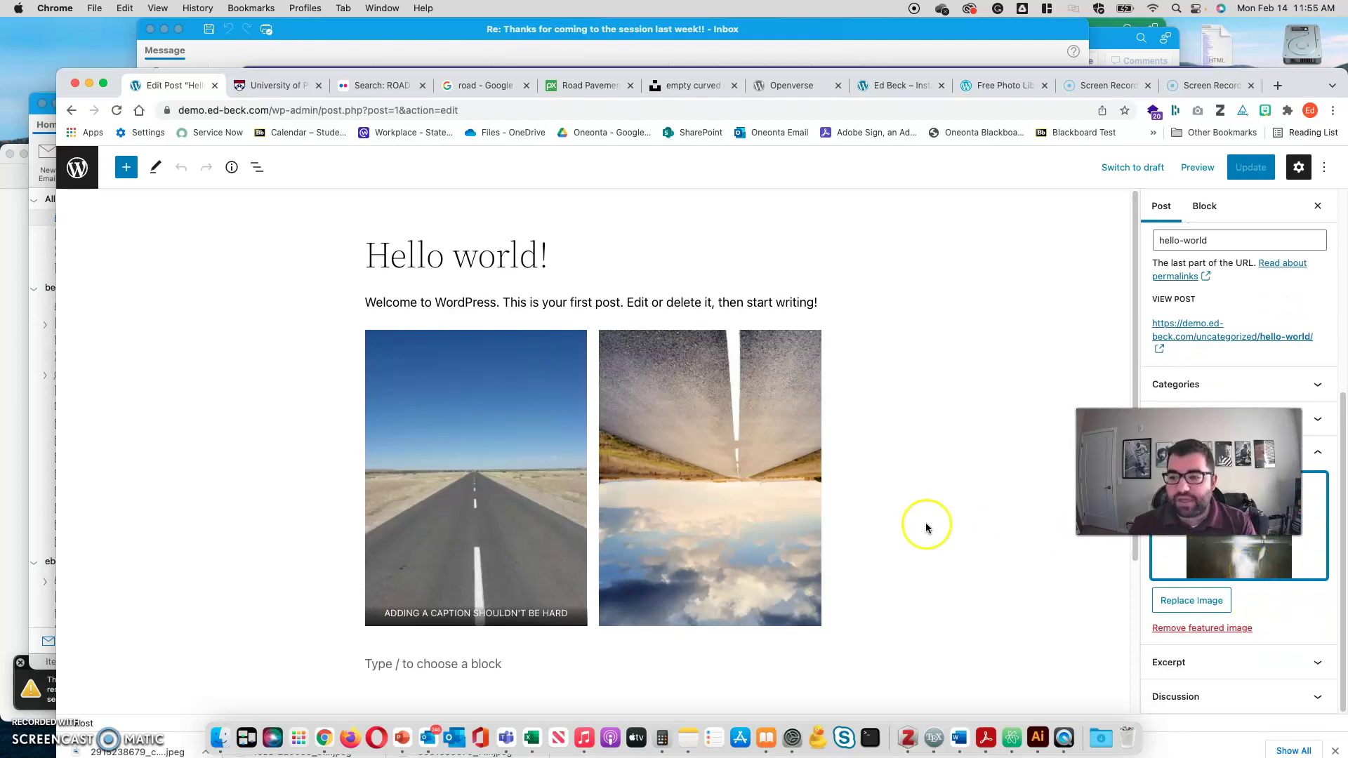
left_click(86, 178)
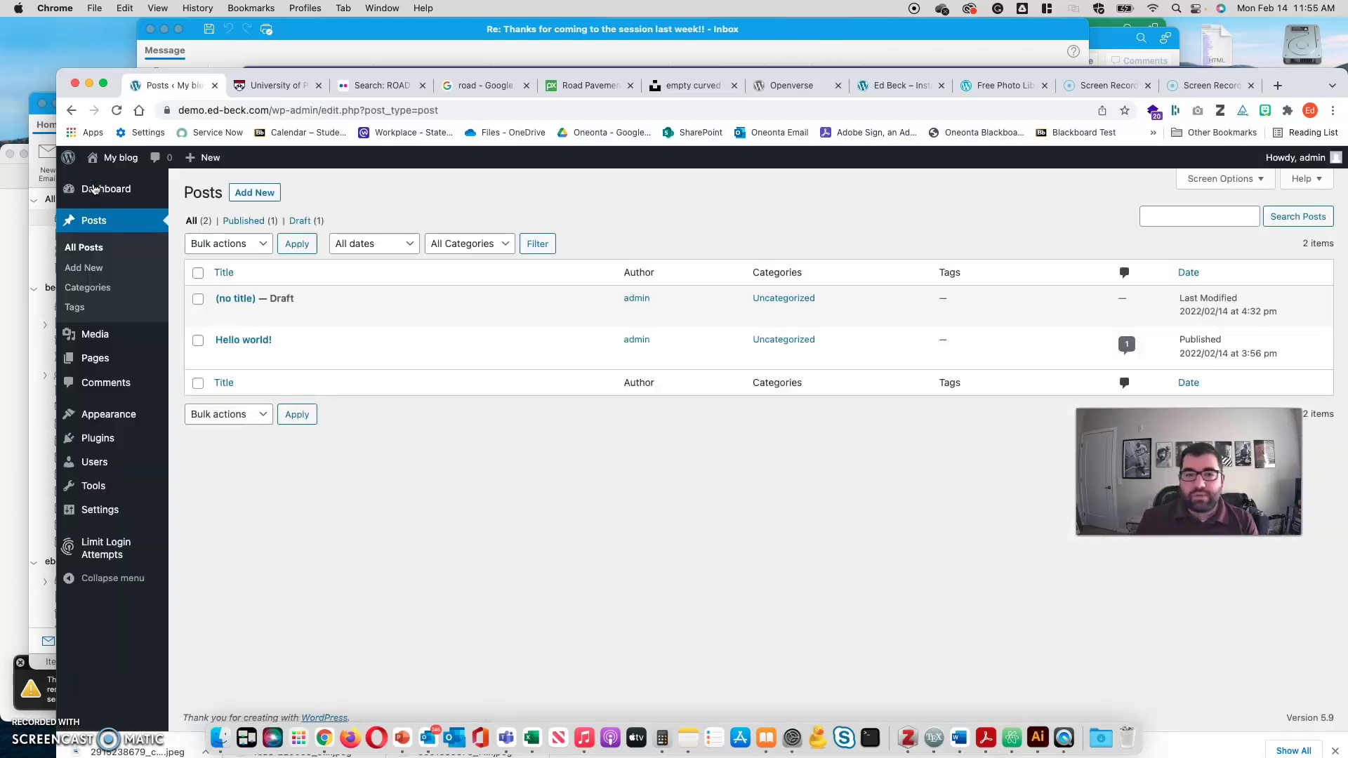
left_click(349, 295)
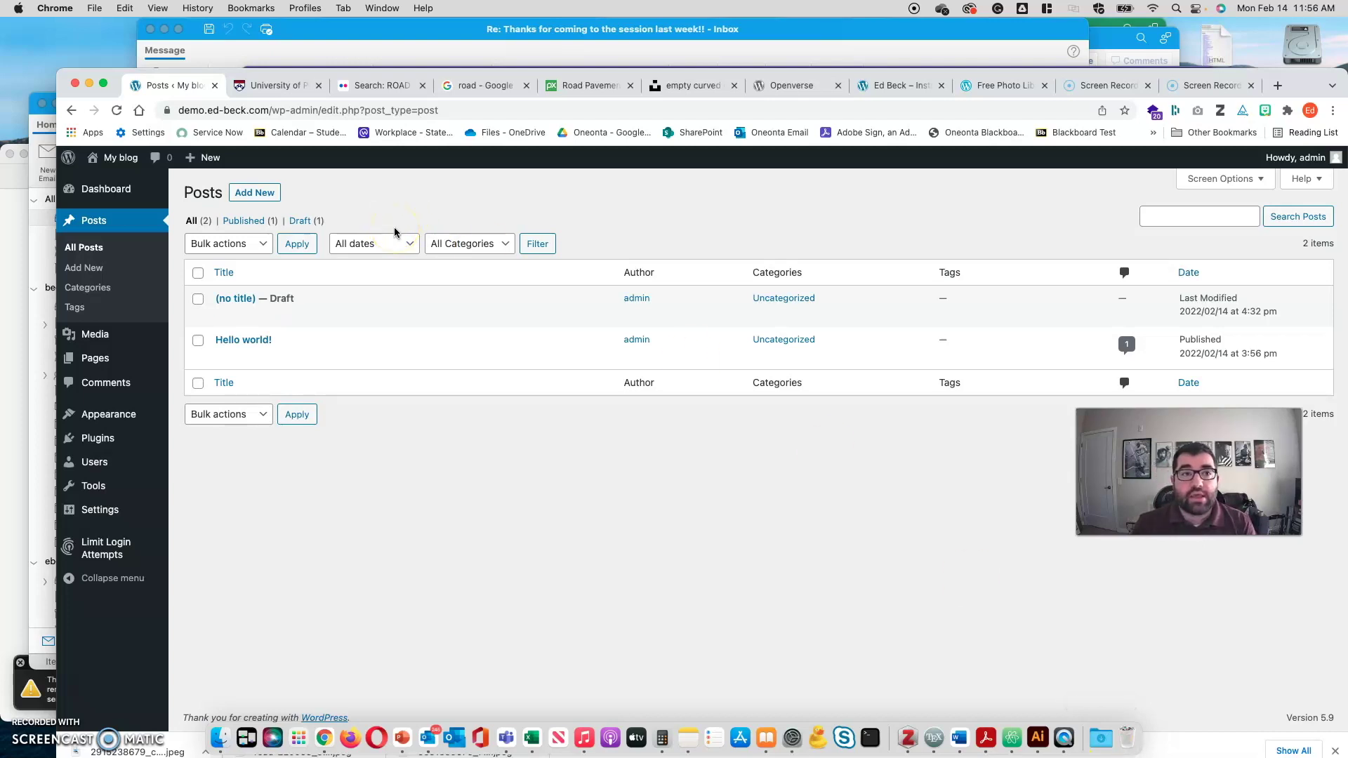
- Switch to the personal portfolio site and look over its home page
left_click(896, 87)
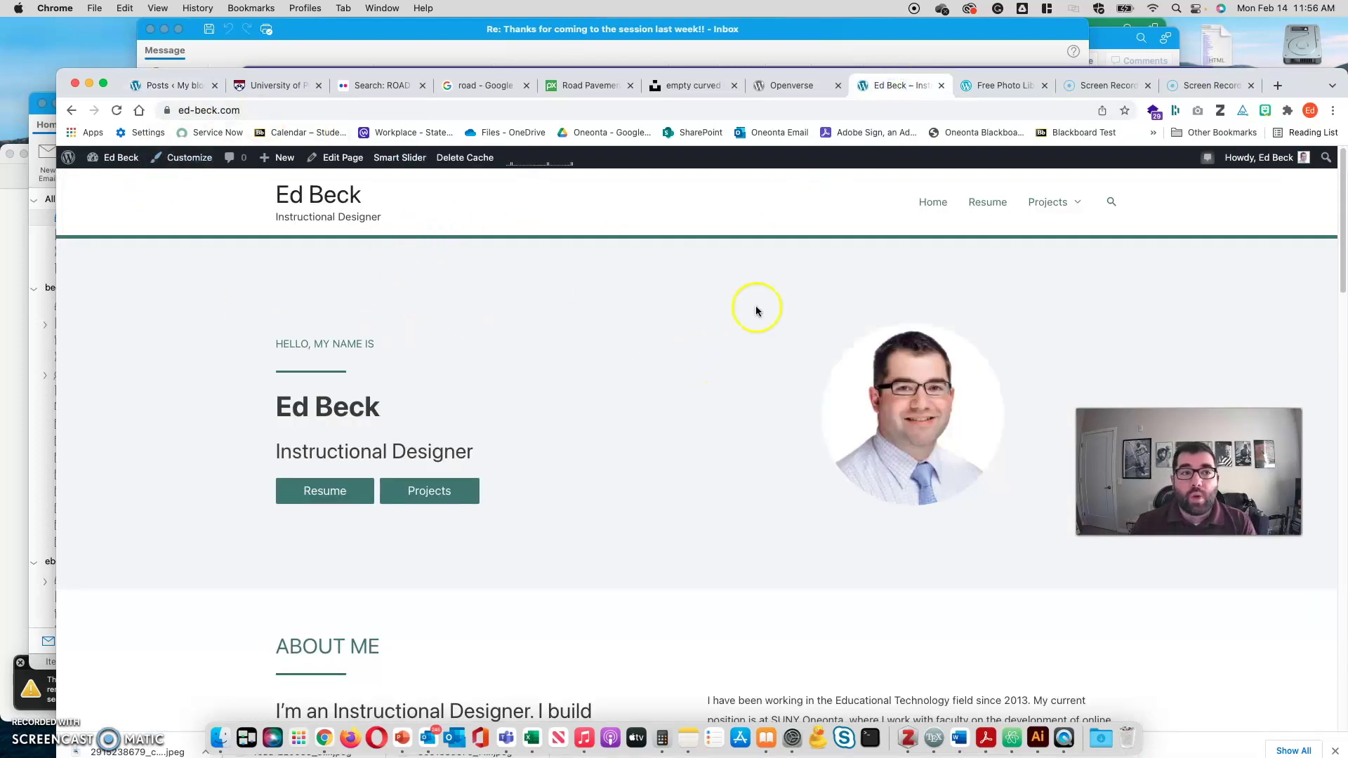
scroll(785, 300, "down", 1)
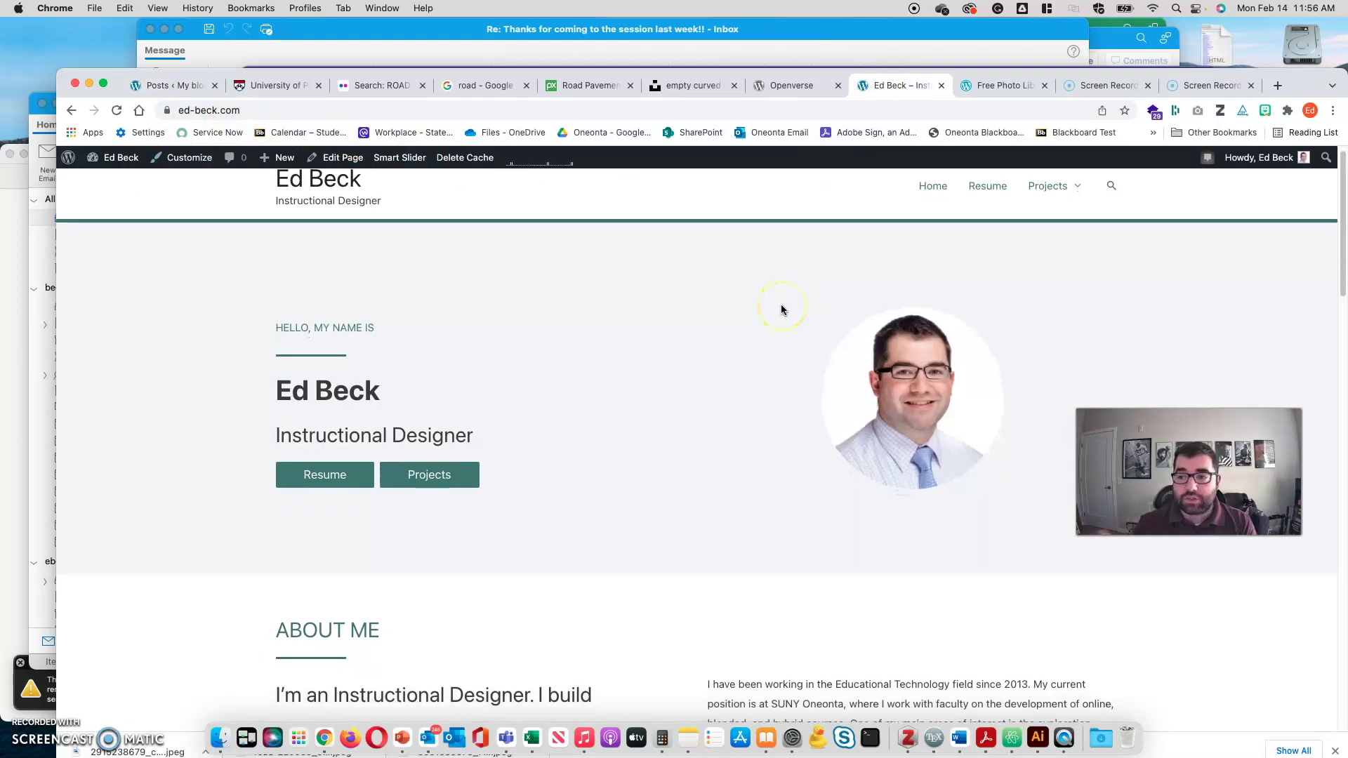
scroll(604, 330, "up", 1)
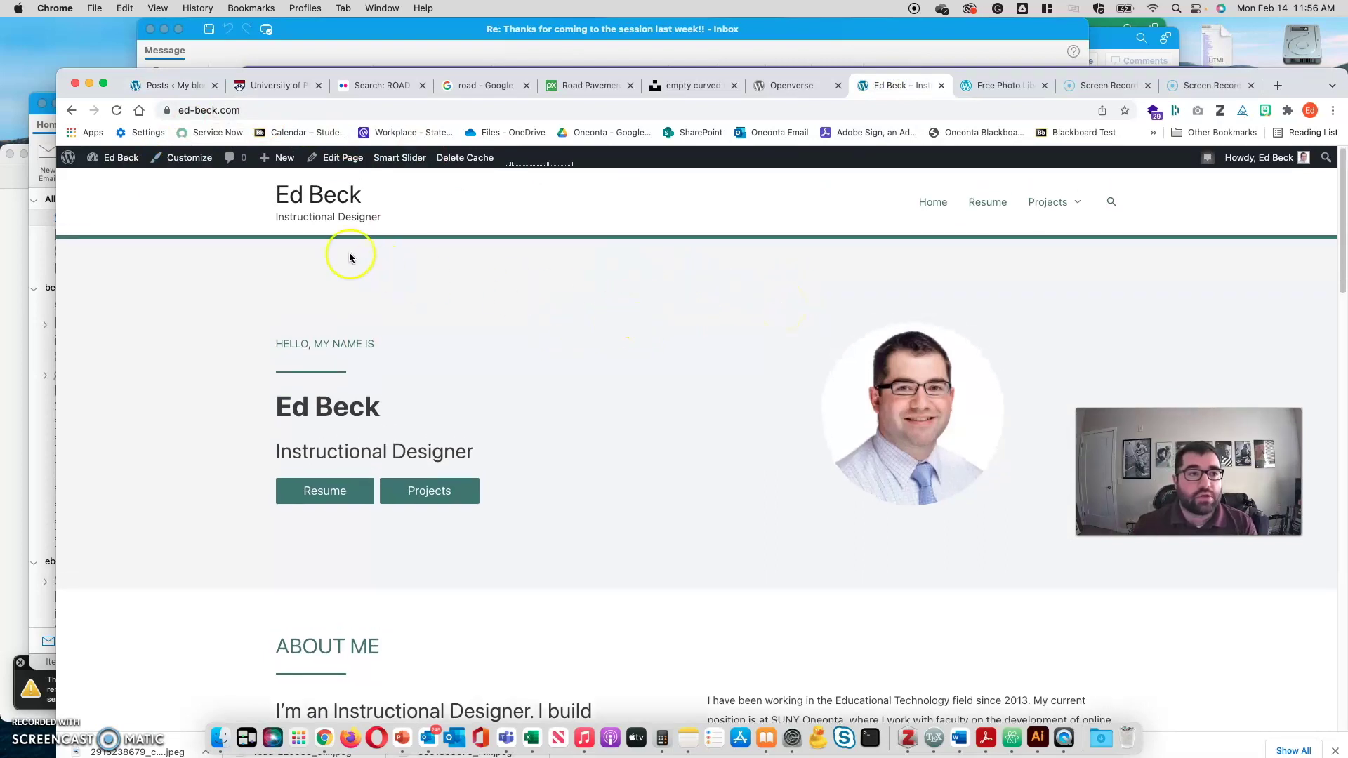
mouse_move(276, 160)
scroll(309, 414, "down", 3)
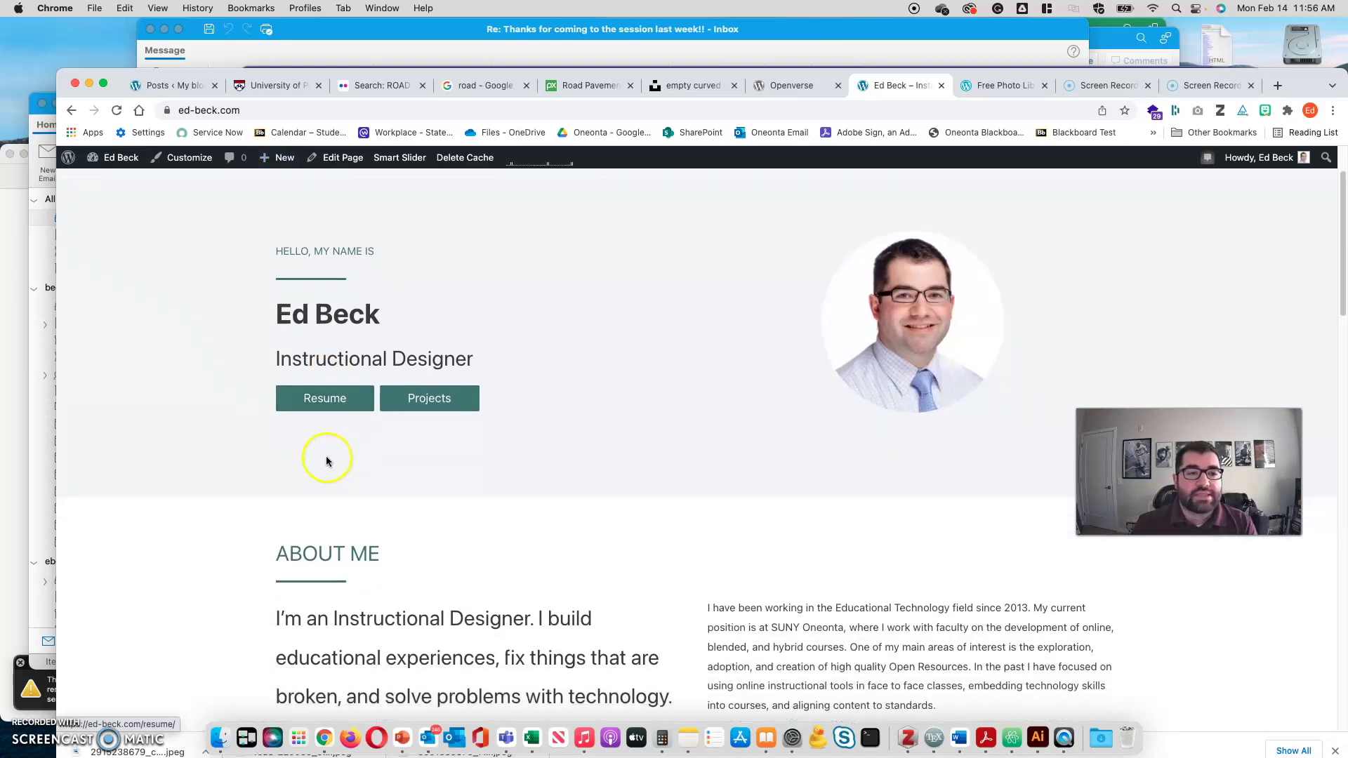
scroll(303, 212, "up", 3)
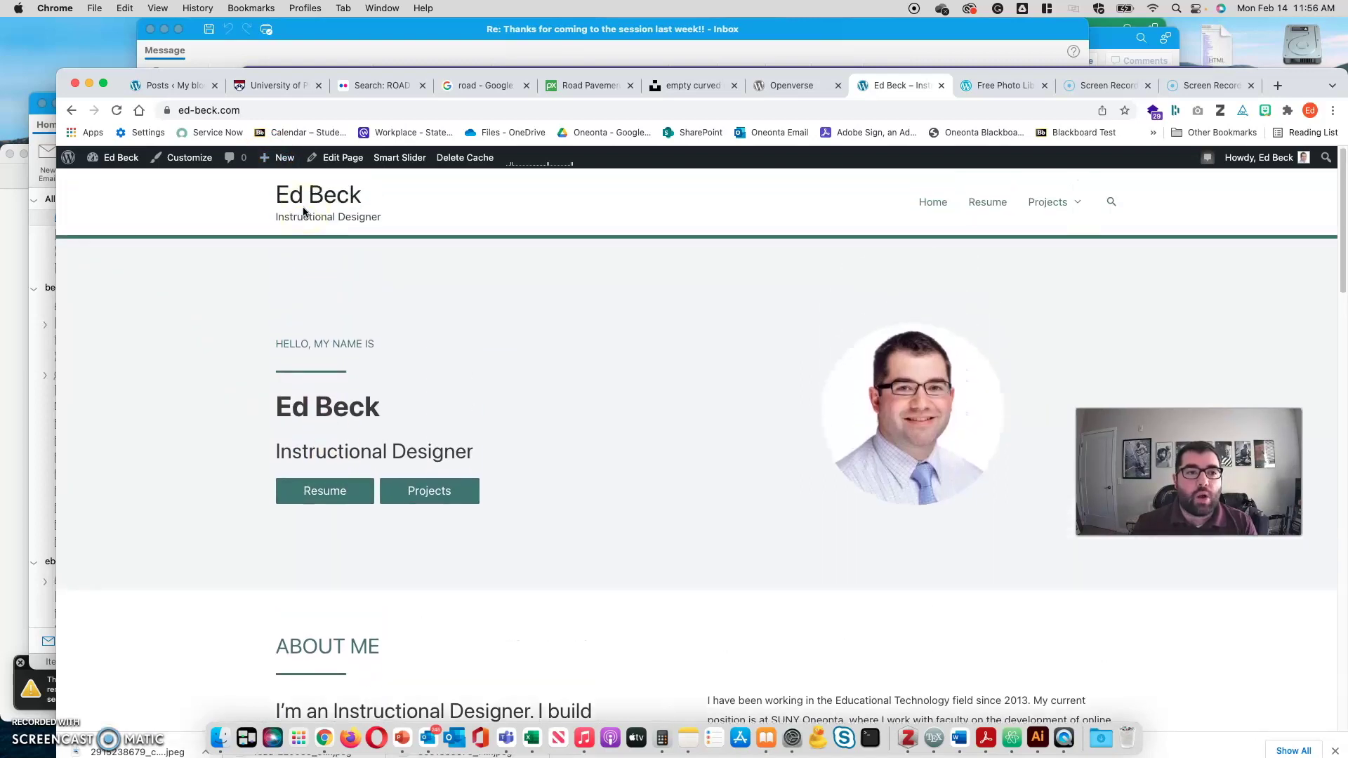
- Open the portfolio's home page for editing and select the round portrait image
left_click(333, 156)
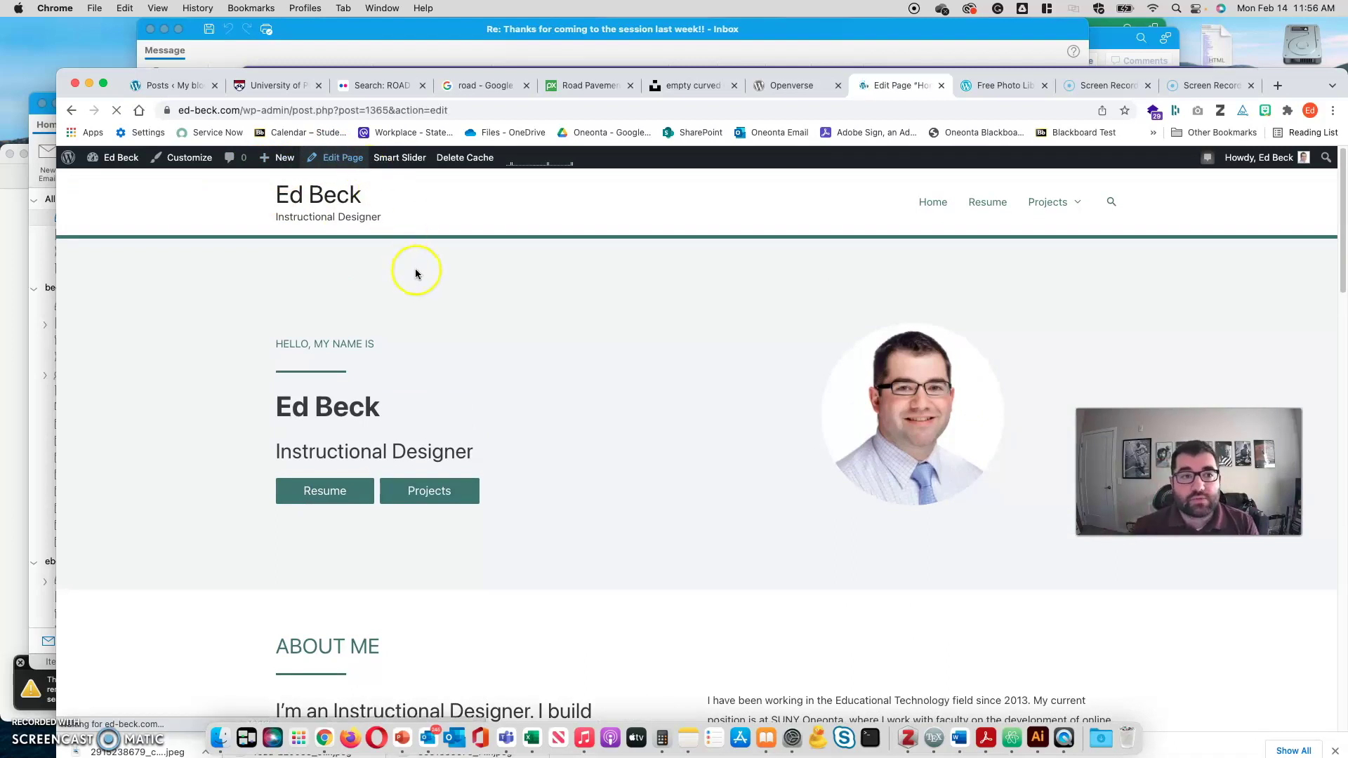
scroll(453, 348, "down", 7)
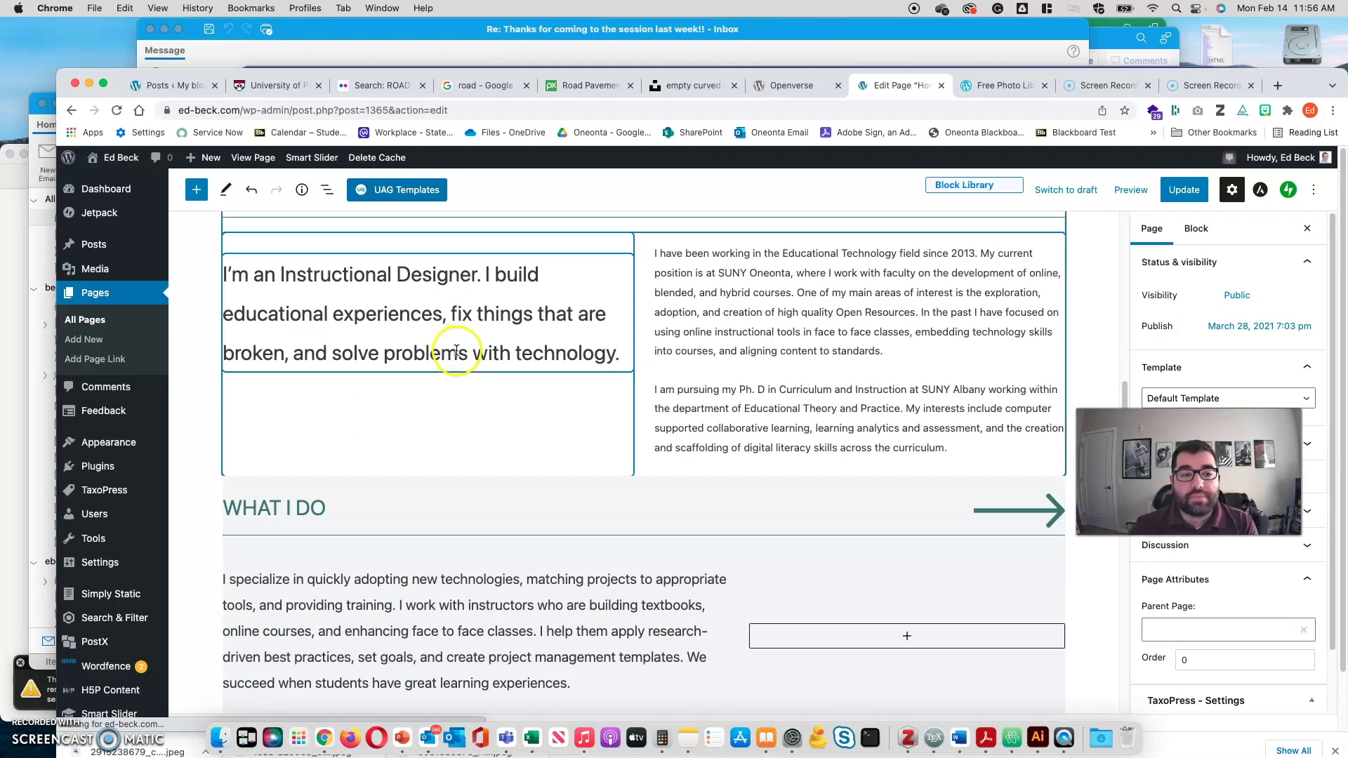
scroll(518, 406, "up", 10)
left_click(788, 566)
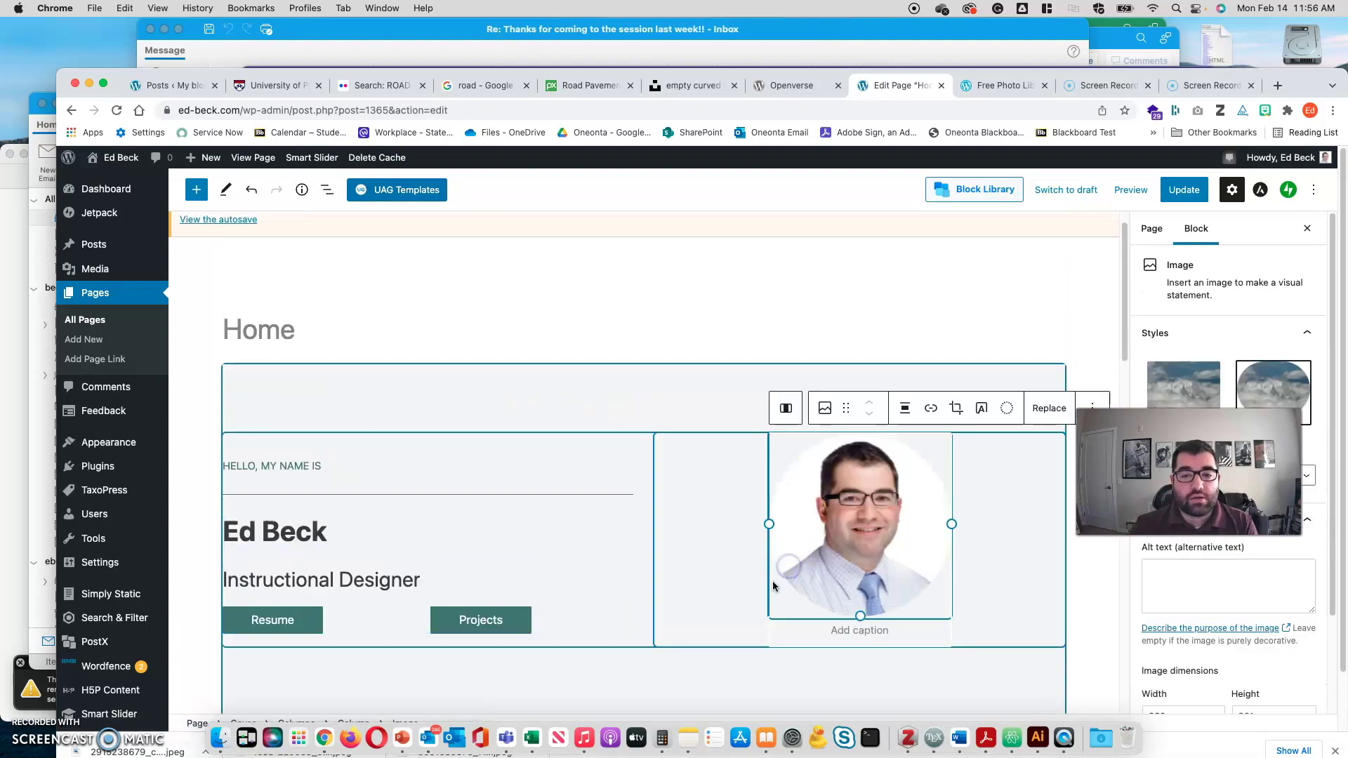
- Add an Image block at the very end of the home page, below the post pagination
scroll(925, 565, "down", 10)
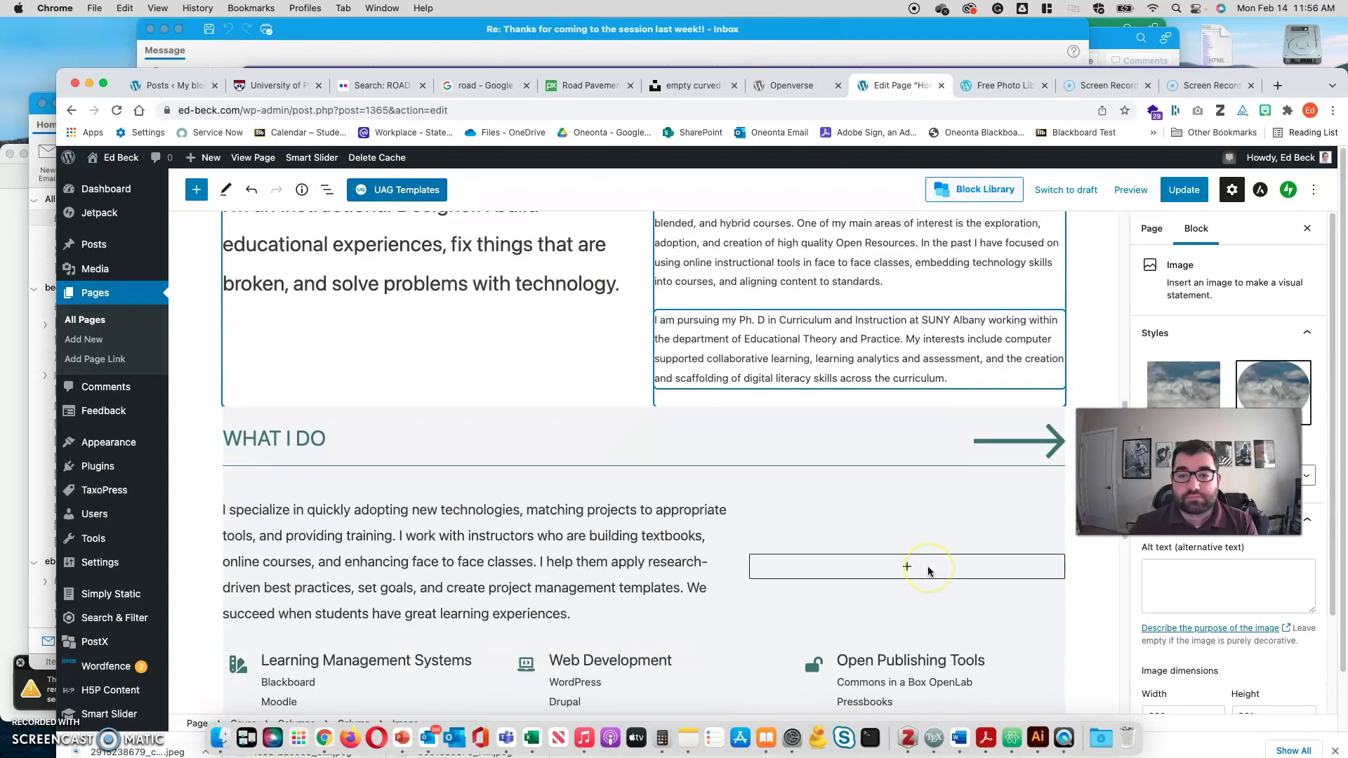
scroll(928, 566, "down", 15)
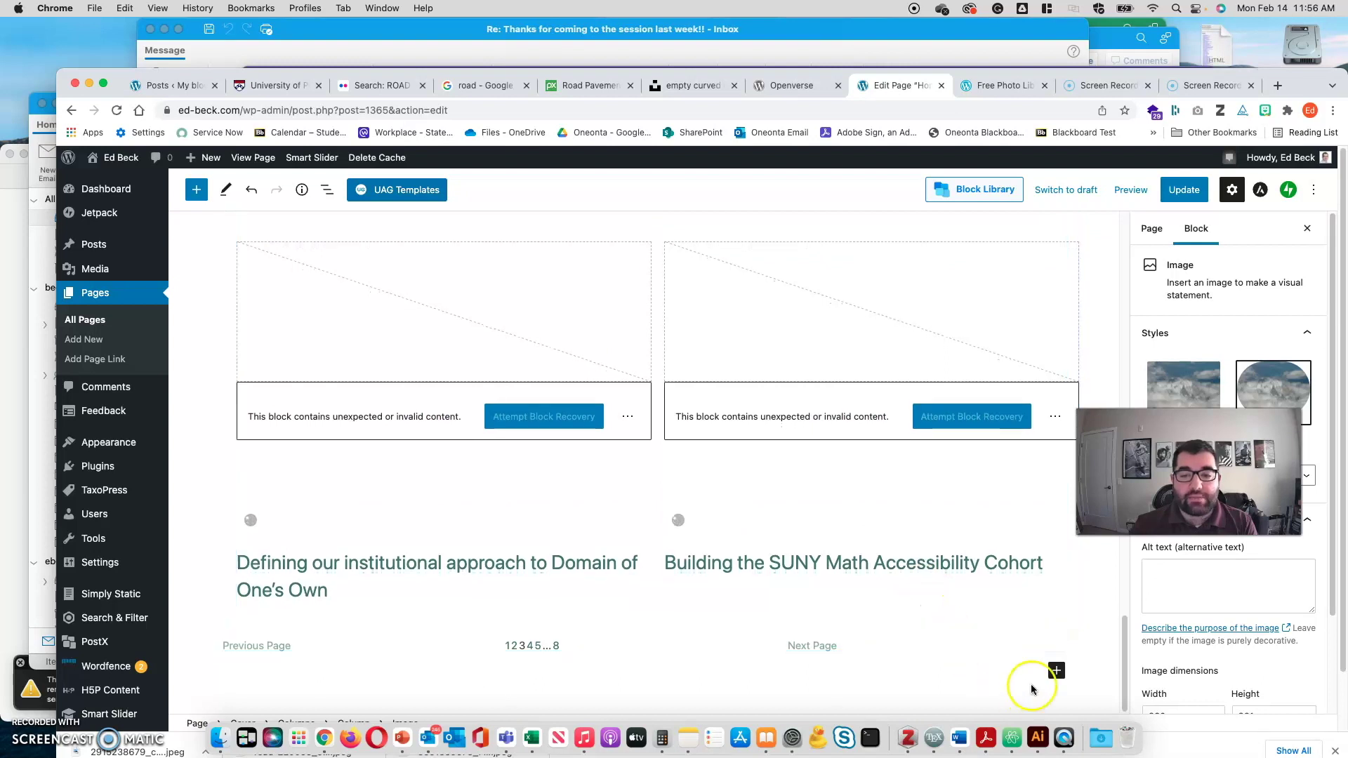
left_click(1056, 670)
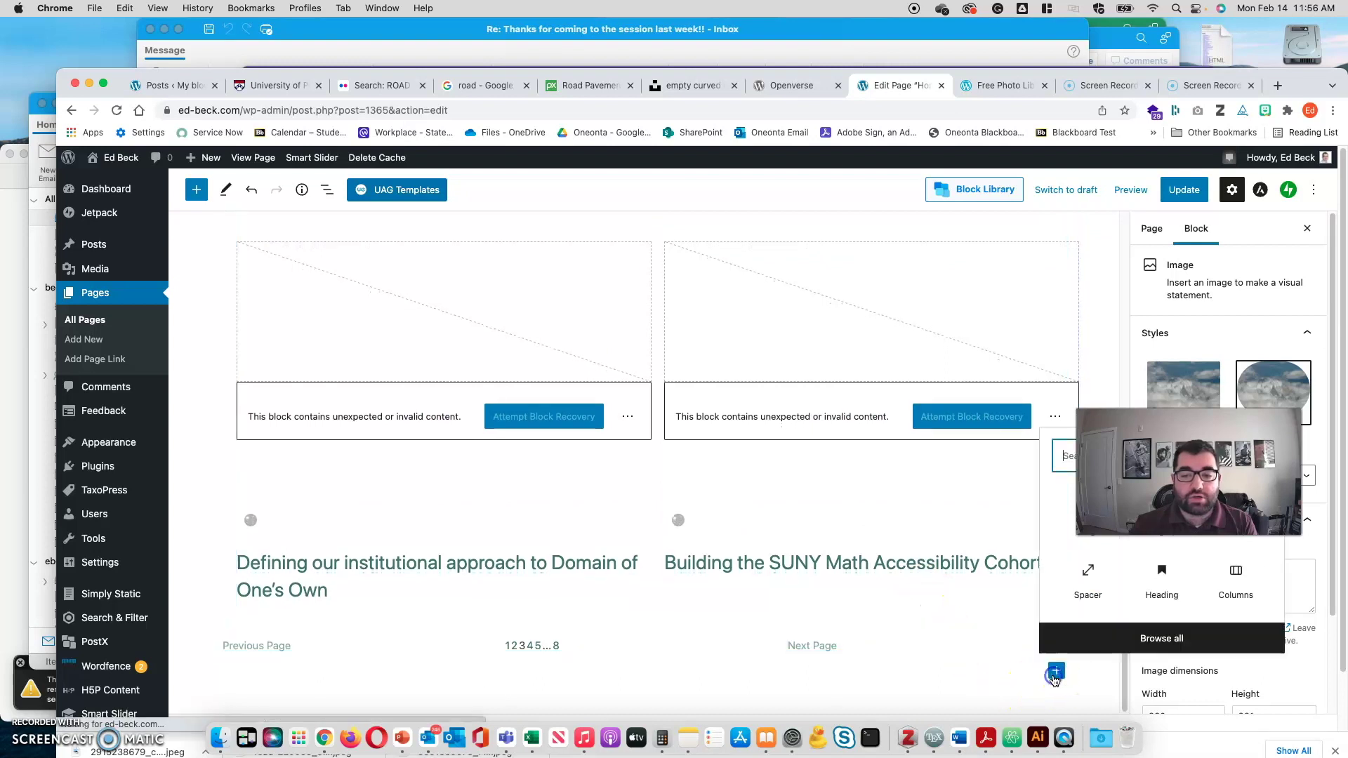
left_click(1076, 537)
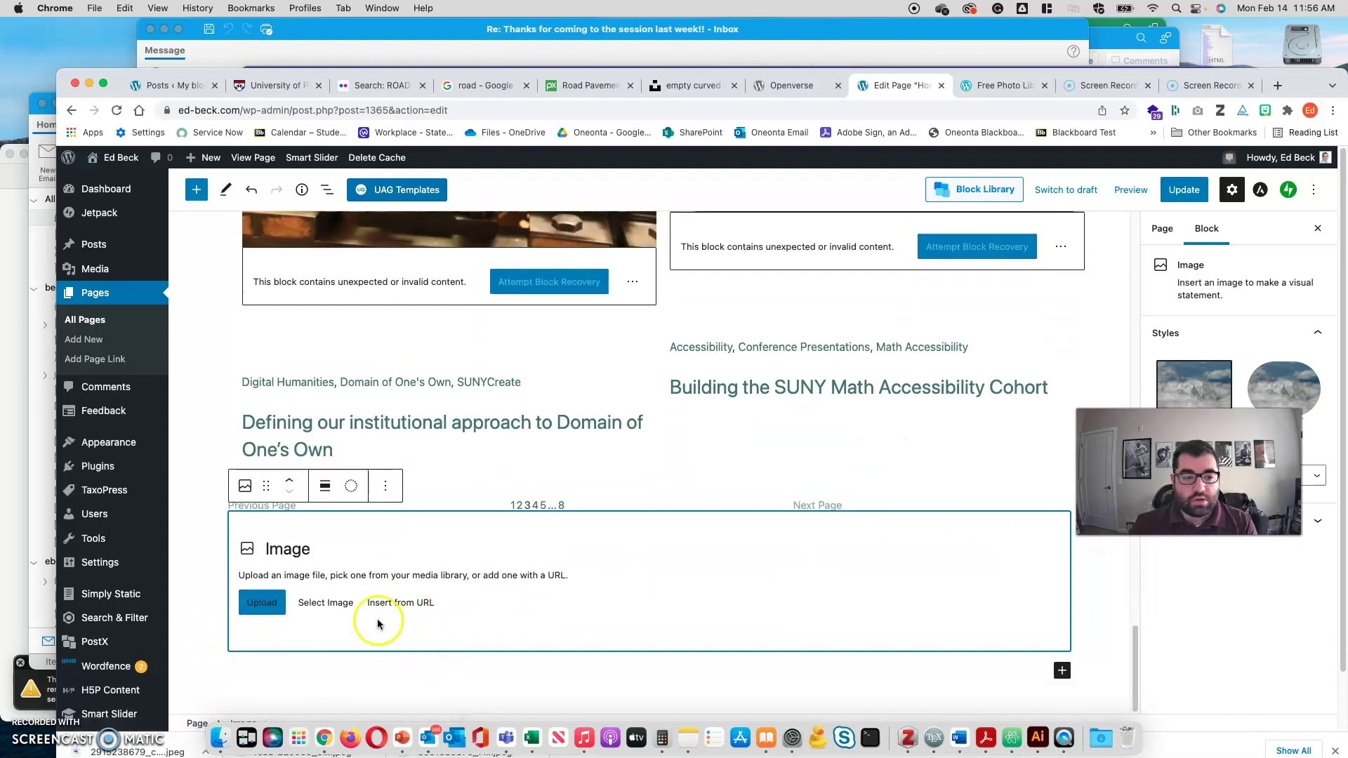
- Browse Pexels Free Photos as the source for the new Image block and enter "road" as the search term
left_click(333, 613)
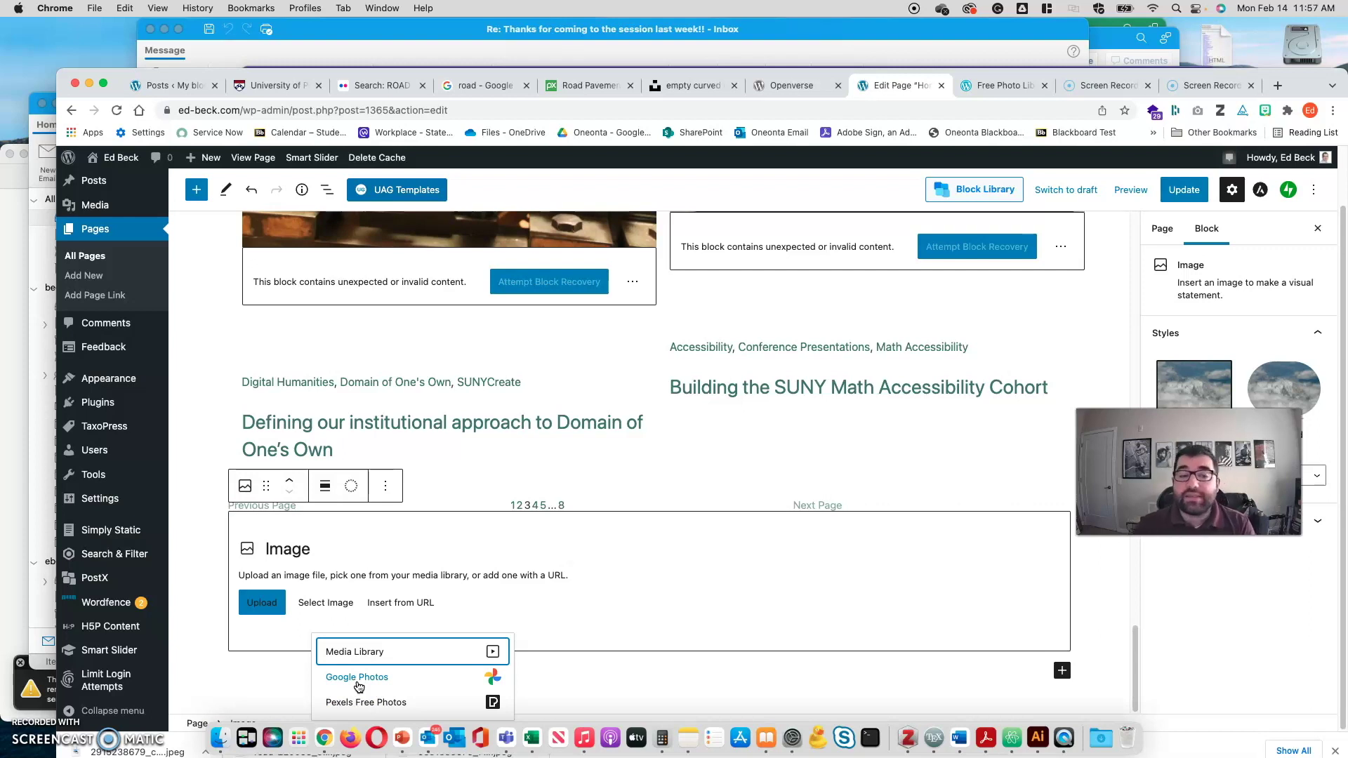
left_click(375, 685)
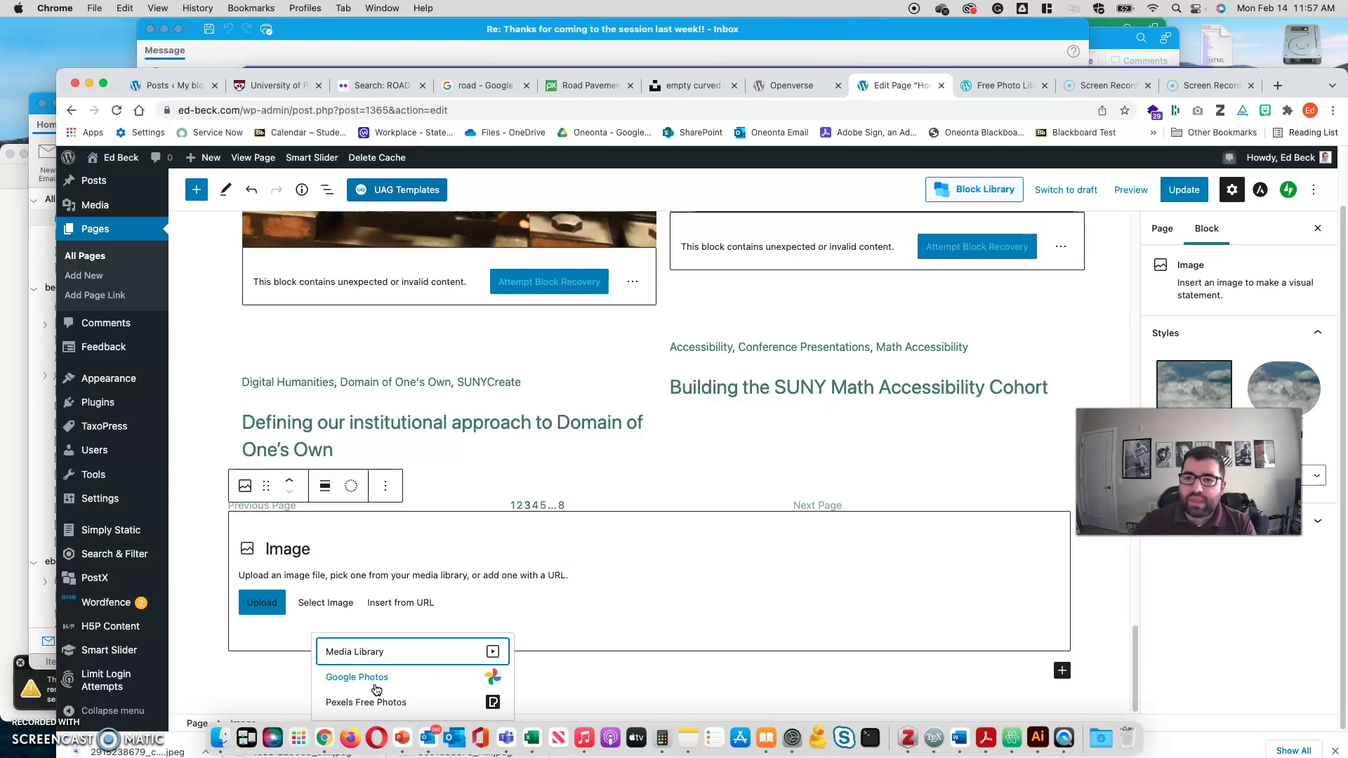
left_click(377, 701)
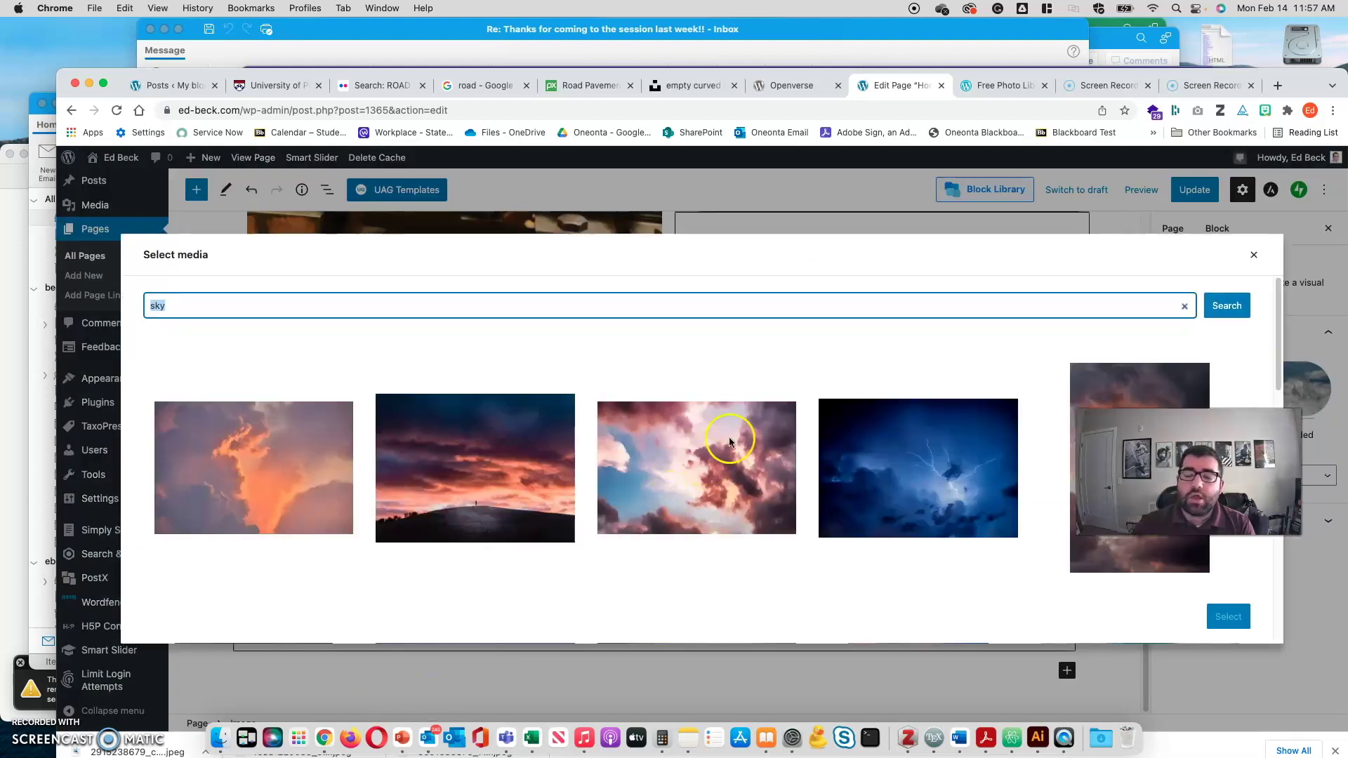
scroll(758, 435, "down", 3)
scroll(757, 440, "up", 3)
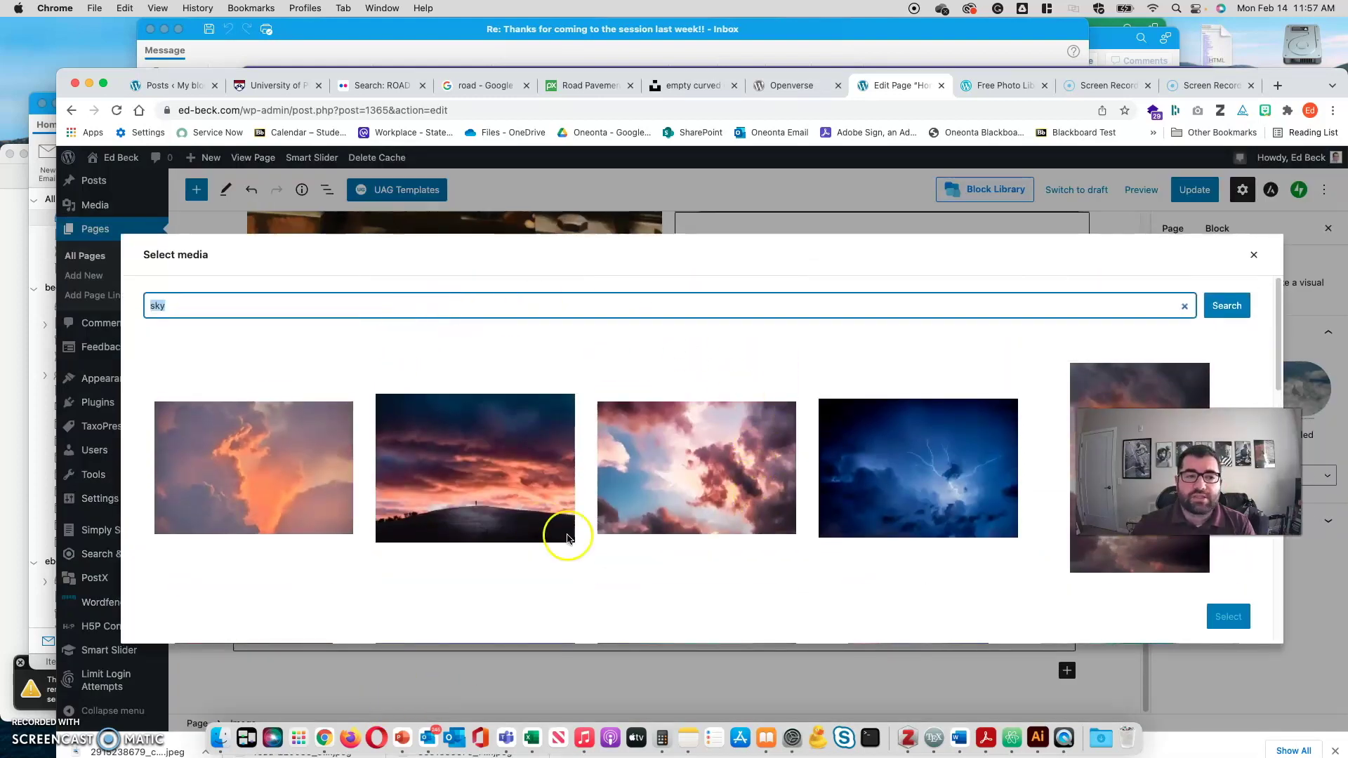
type("road")
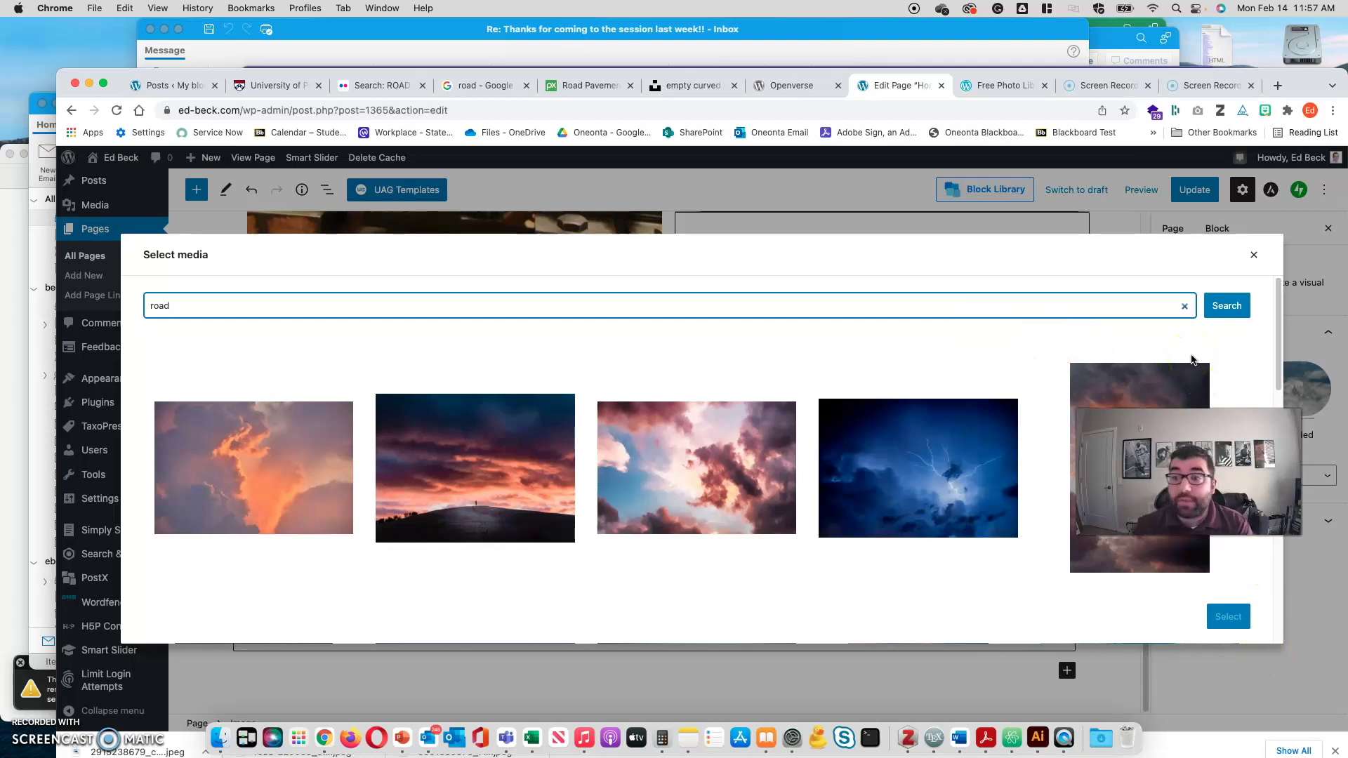
left_click(911, 497)
scroll(911, 498, "down", 5)
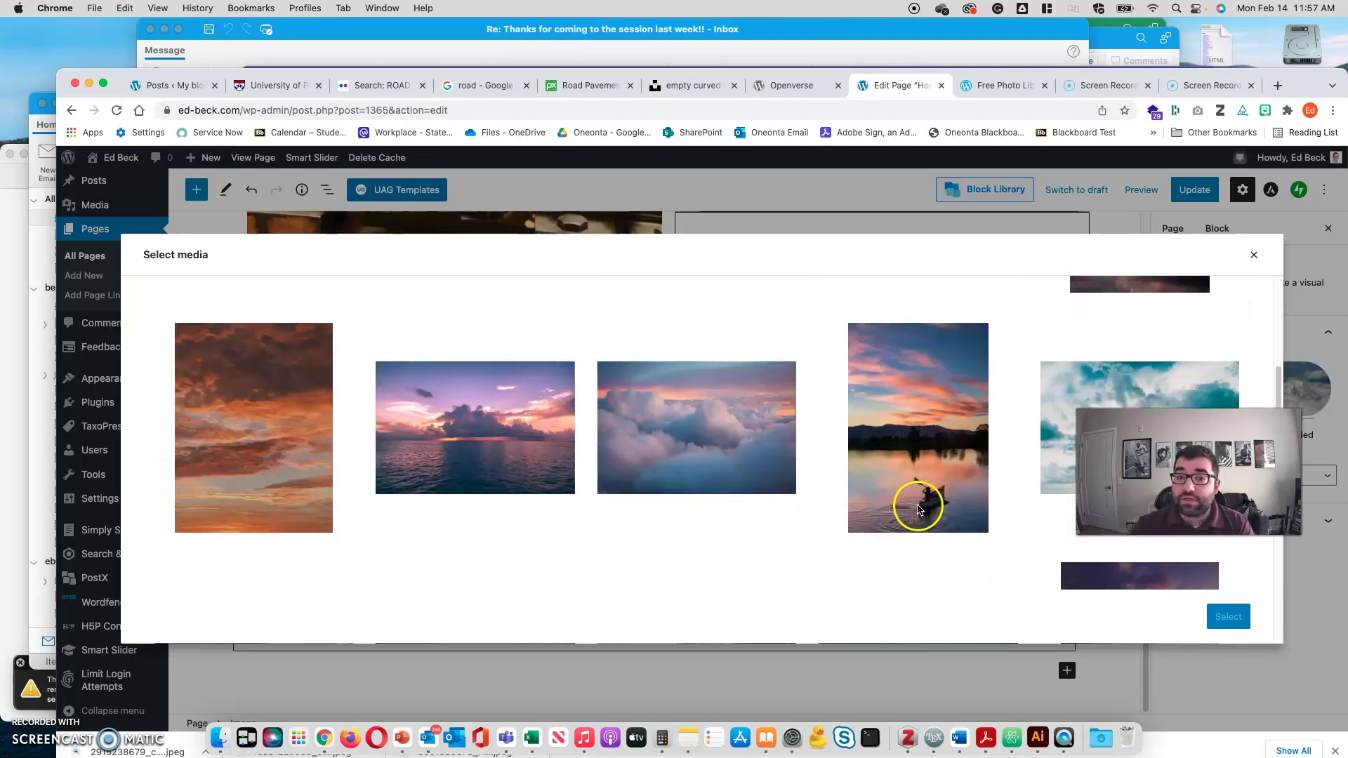
scroll(734, 470, "up", 5)
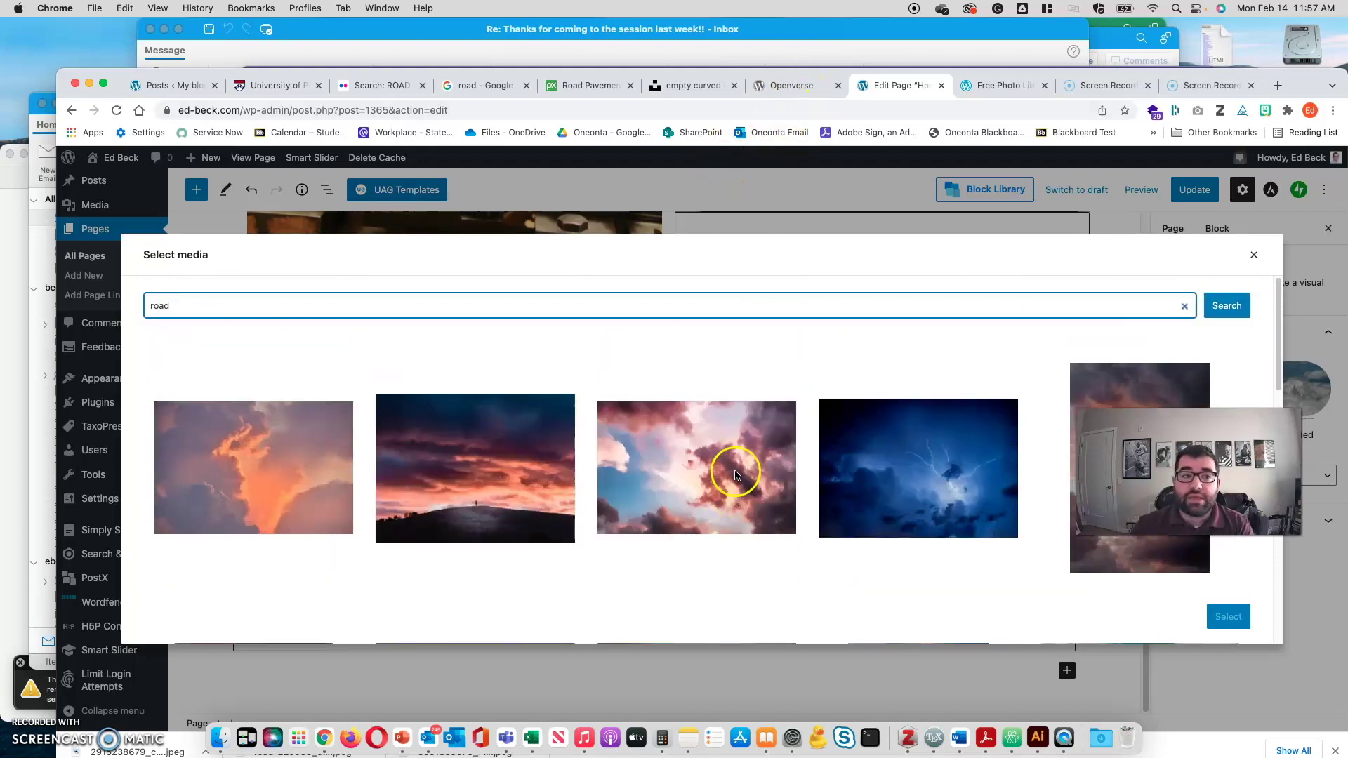
- Switch to Openverse, return to its home page and search all content for "road"
left_click(798, 85)
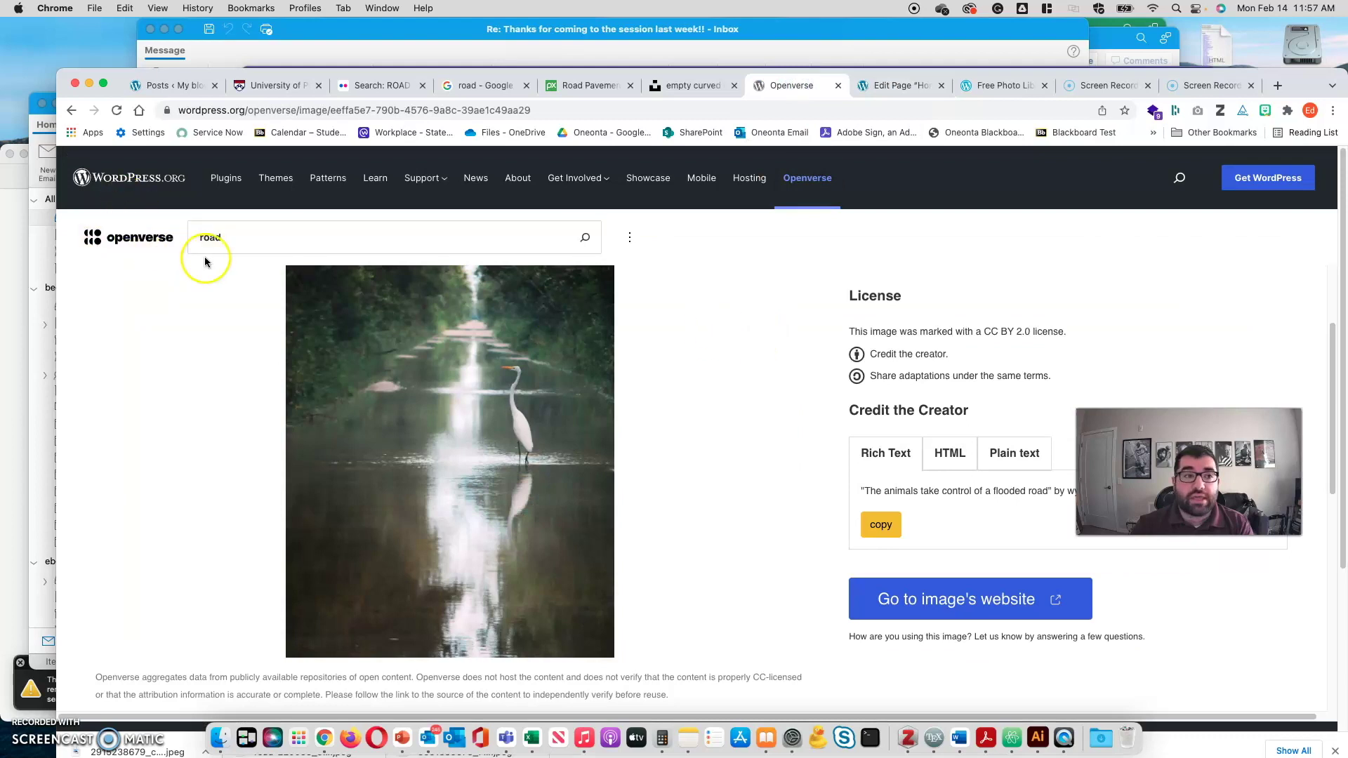
left_click(169, 237)
left_click(294, 499)
type("road")
key("Return")
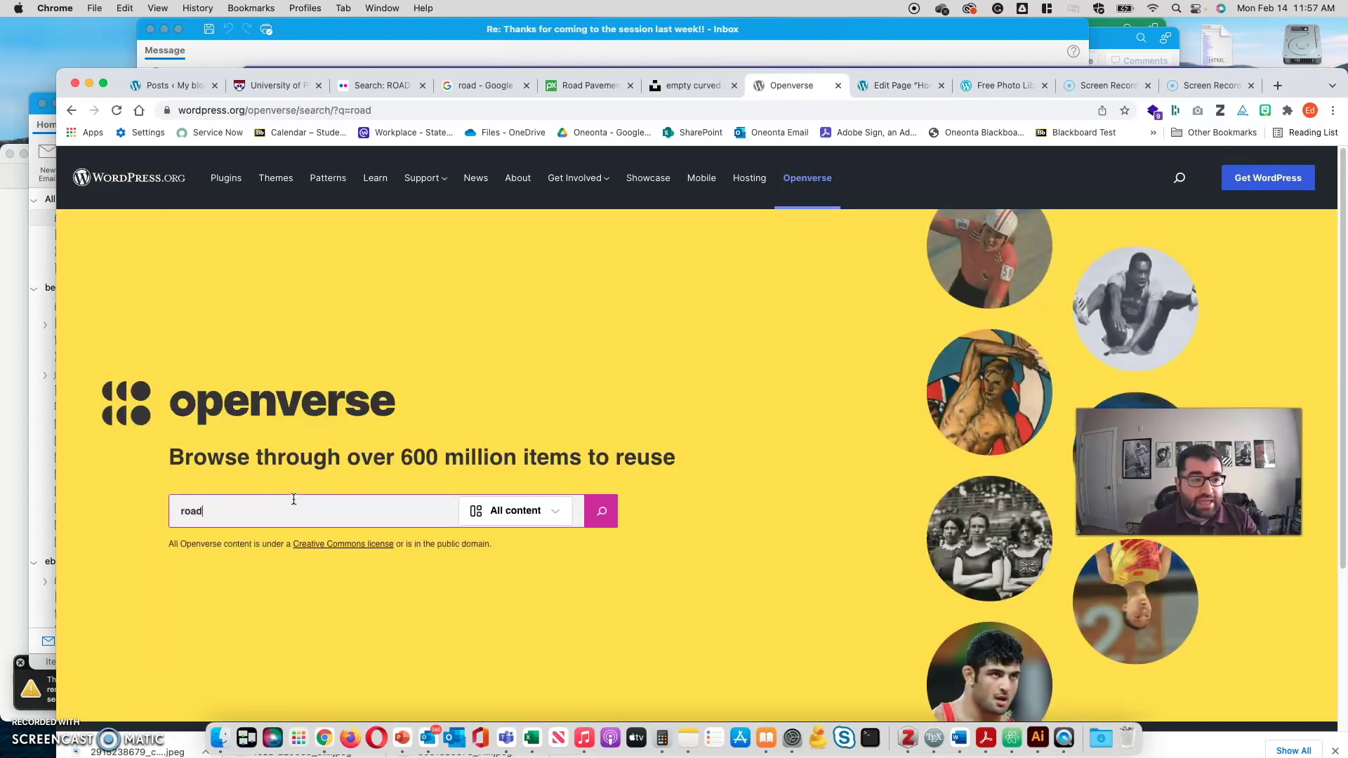
- Filter the Openverse road results by the CC0 license and look through them
left_click(1168, 369)
scroll(1152, 562, "down", 1)
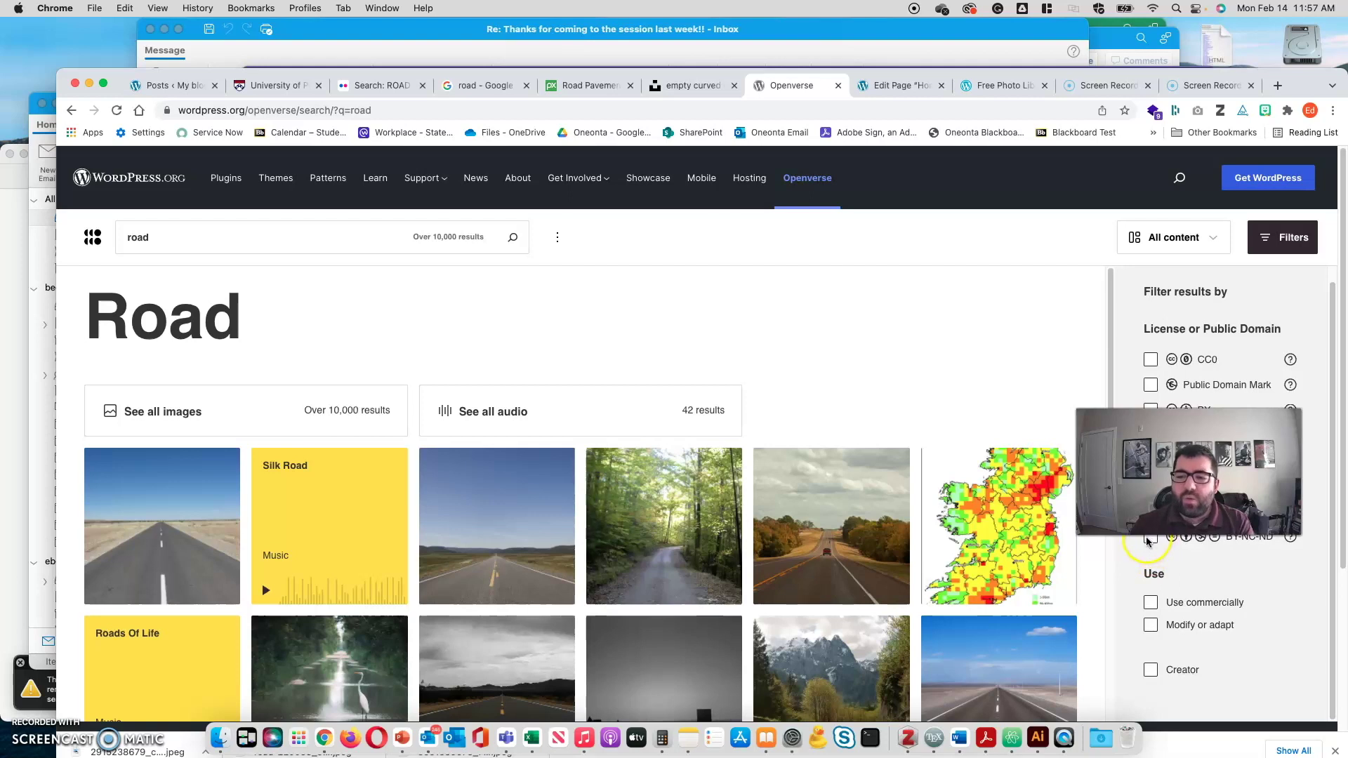
left_click(1151, 360)
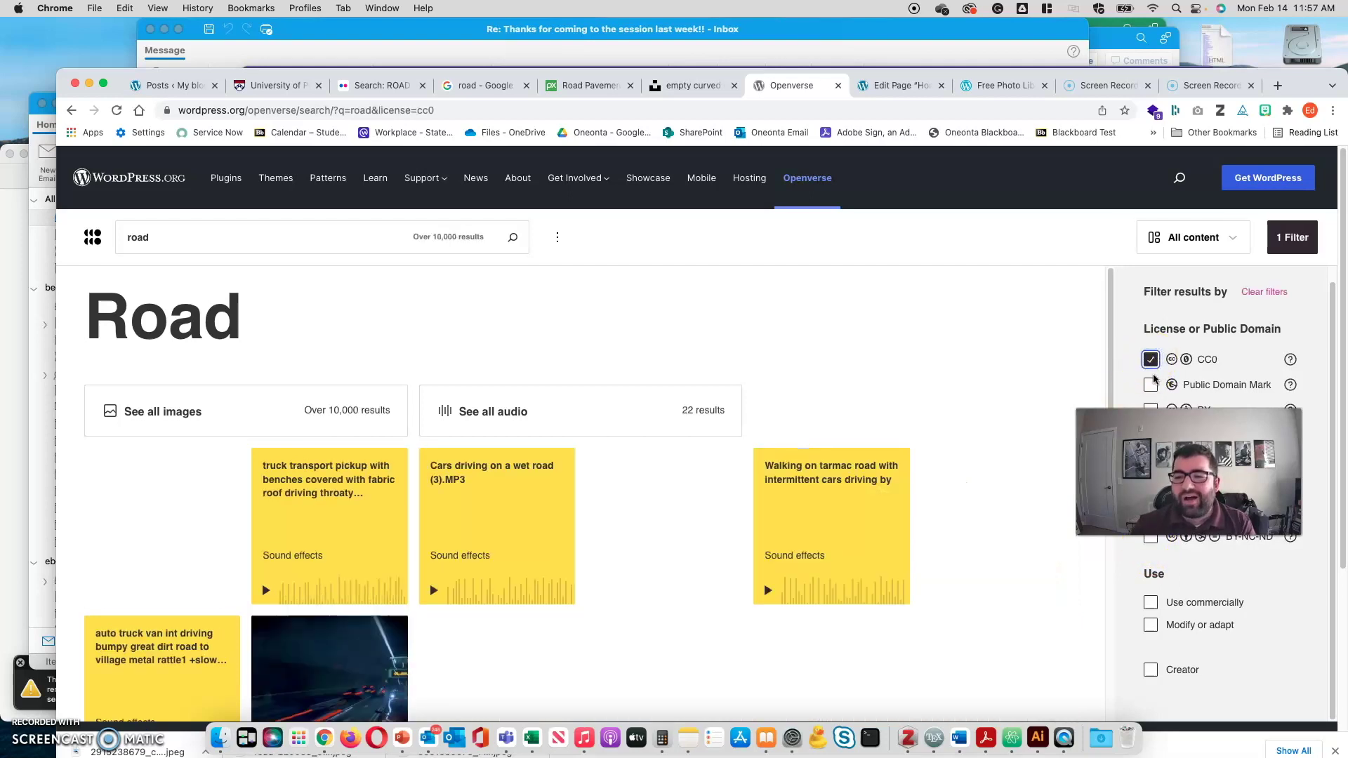
left_click(1152, 358)
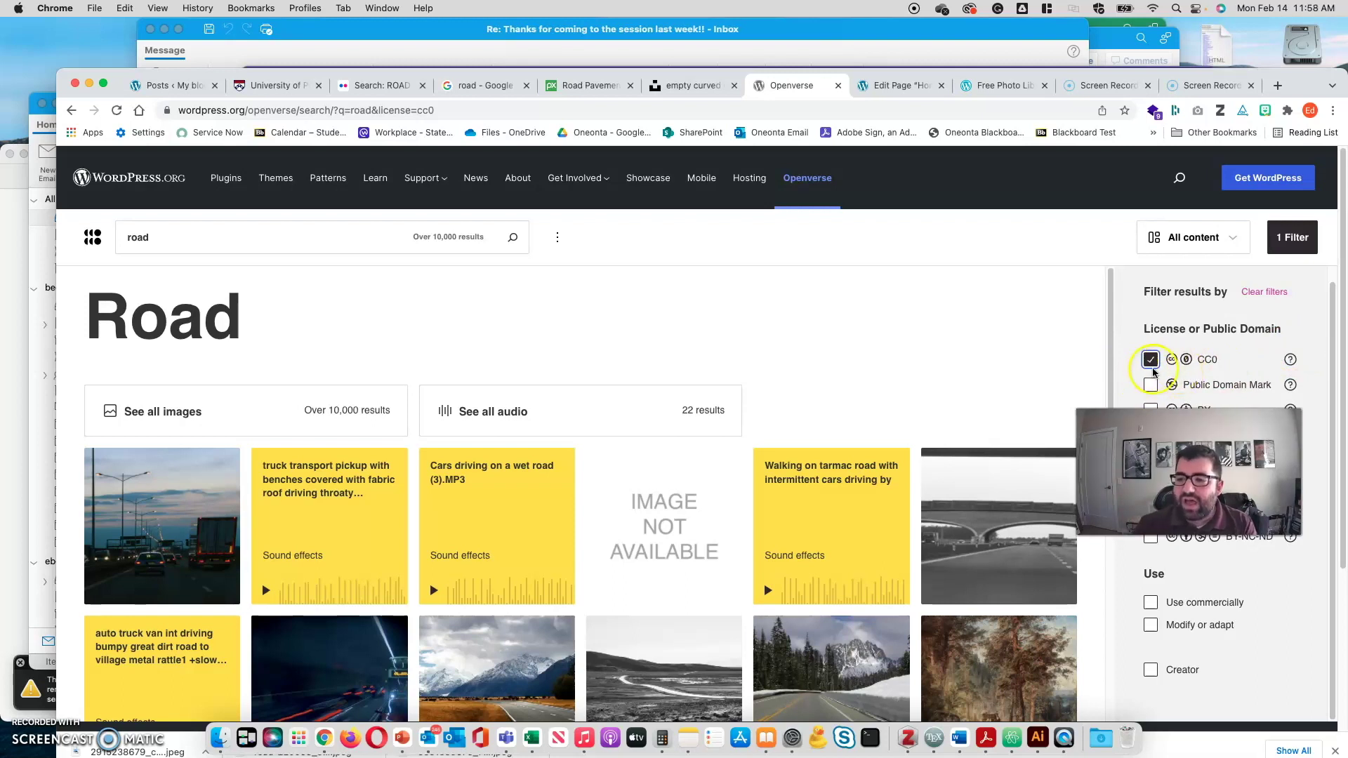
scroll(1022, 524, "down", 3)
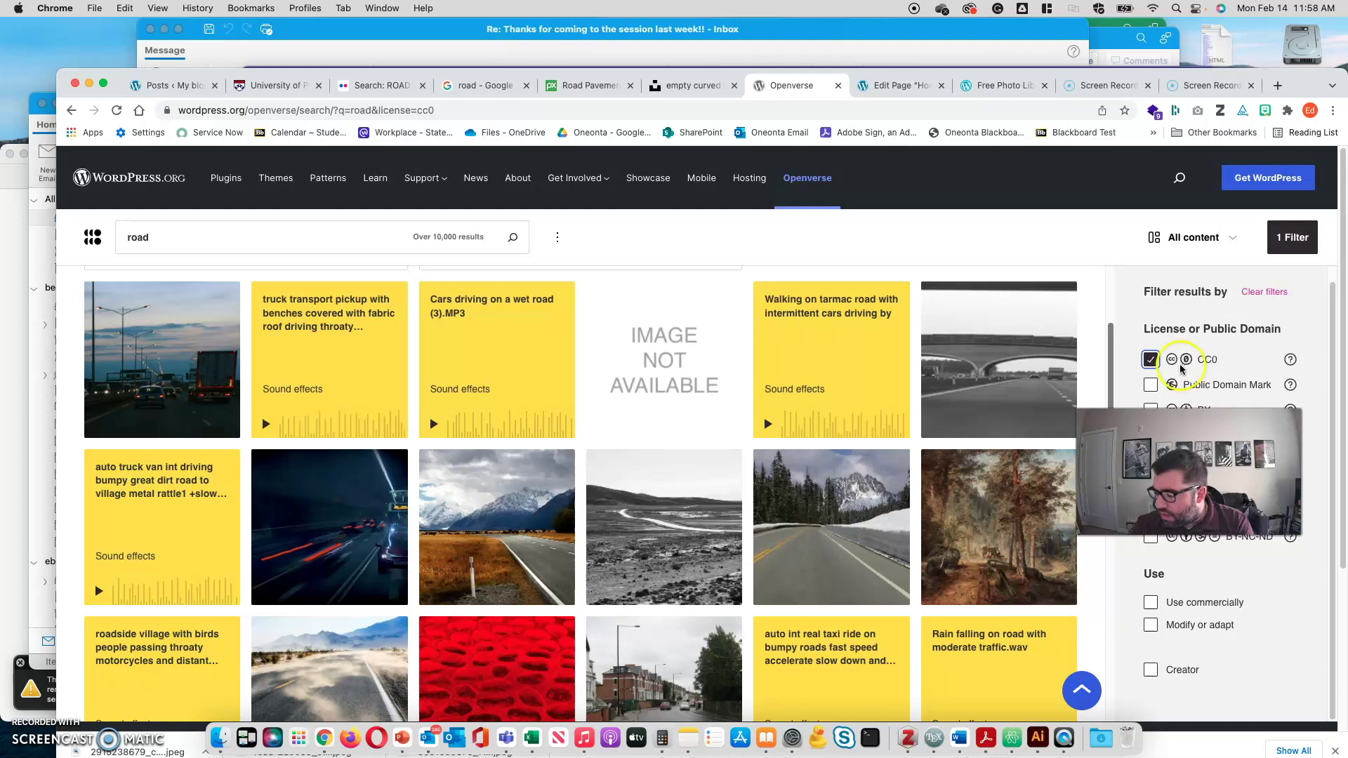
scroll(933, 484, "up", 3)
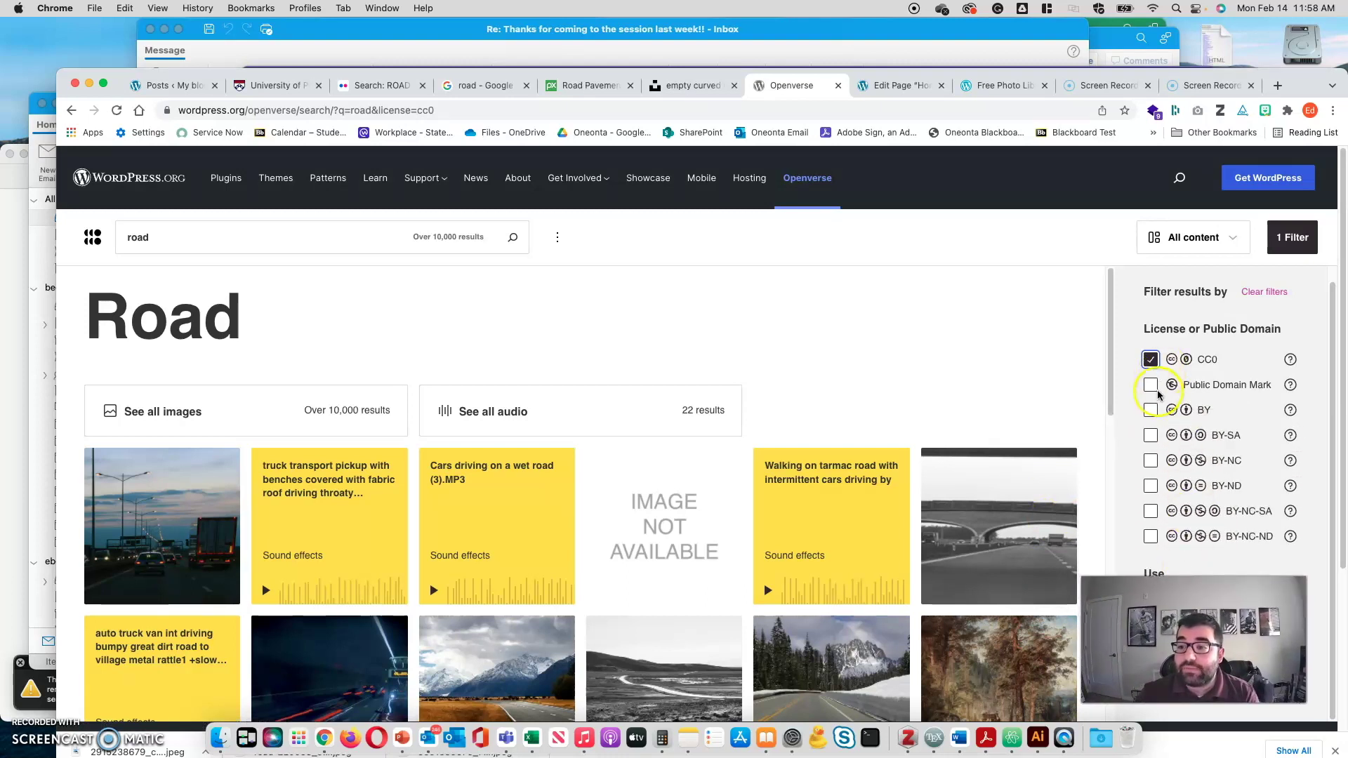
- Change the license filter from CC0 to BY-ND only and open the dark, cloudy desert road photo
left_click(1150, 485)
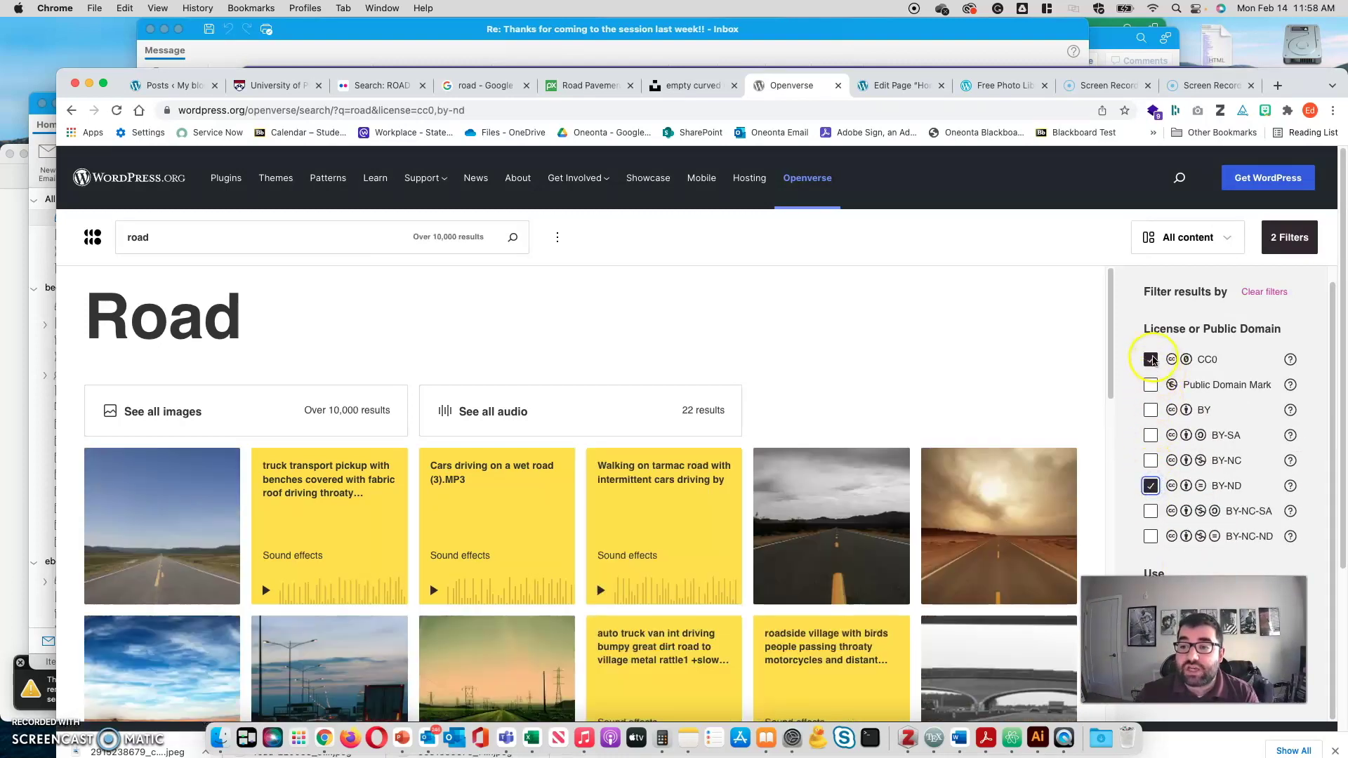
left_click(1150, 359)
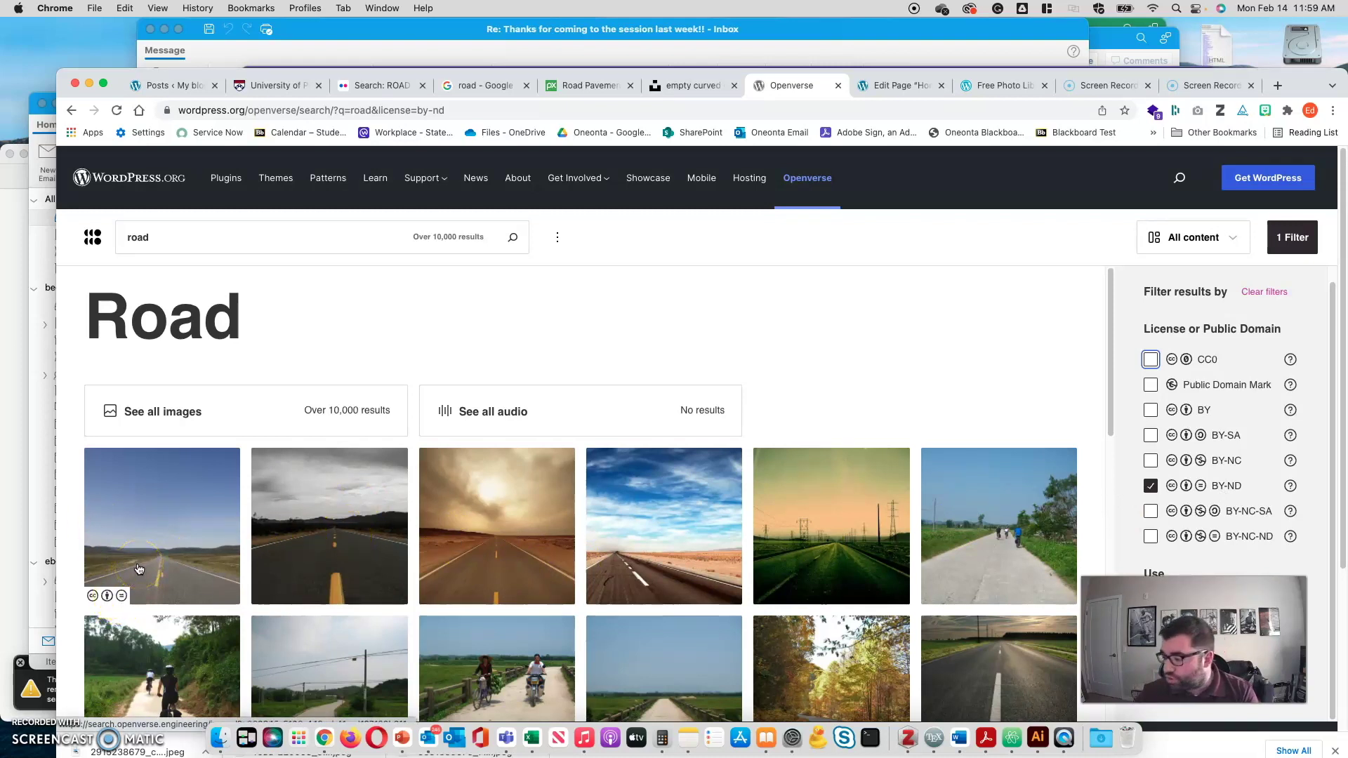
left_click(166, 556)
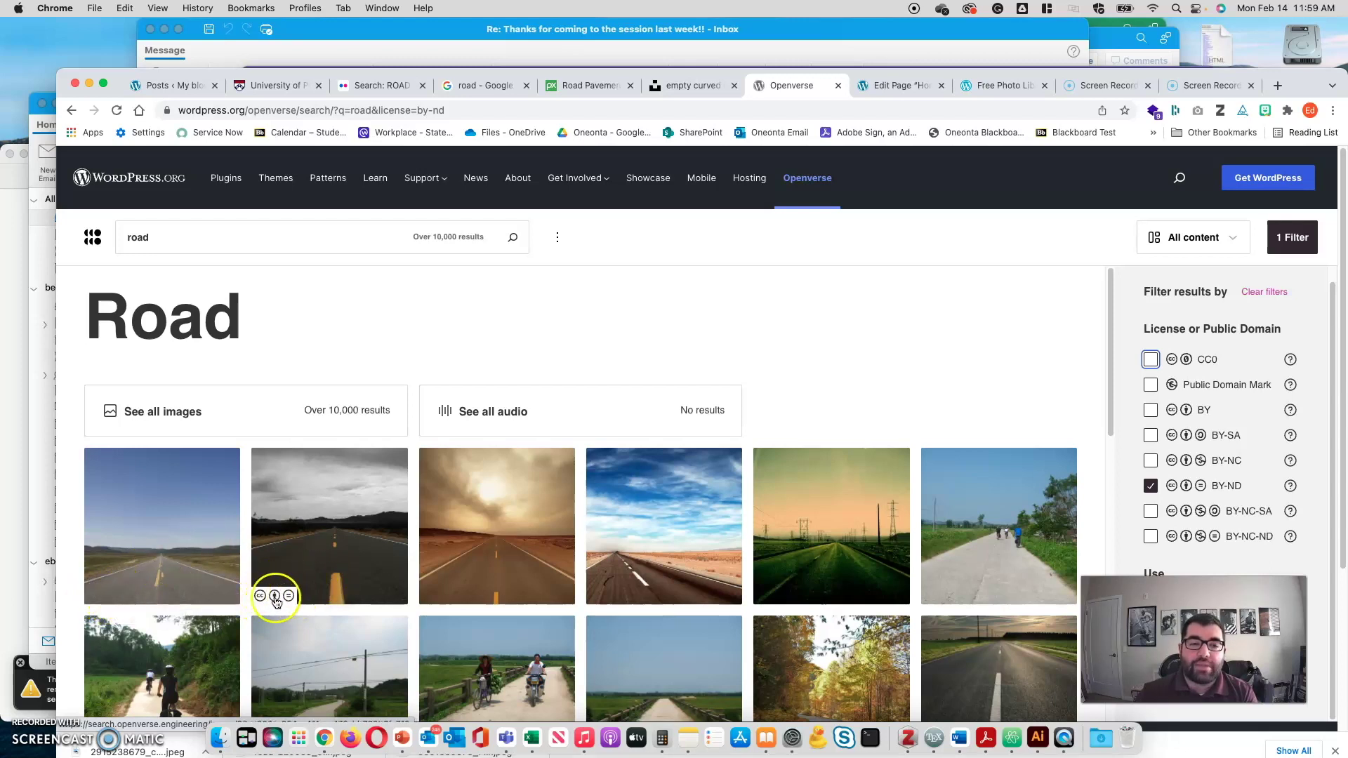
left_click(286, 527)
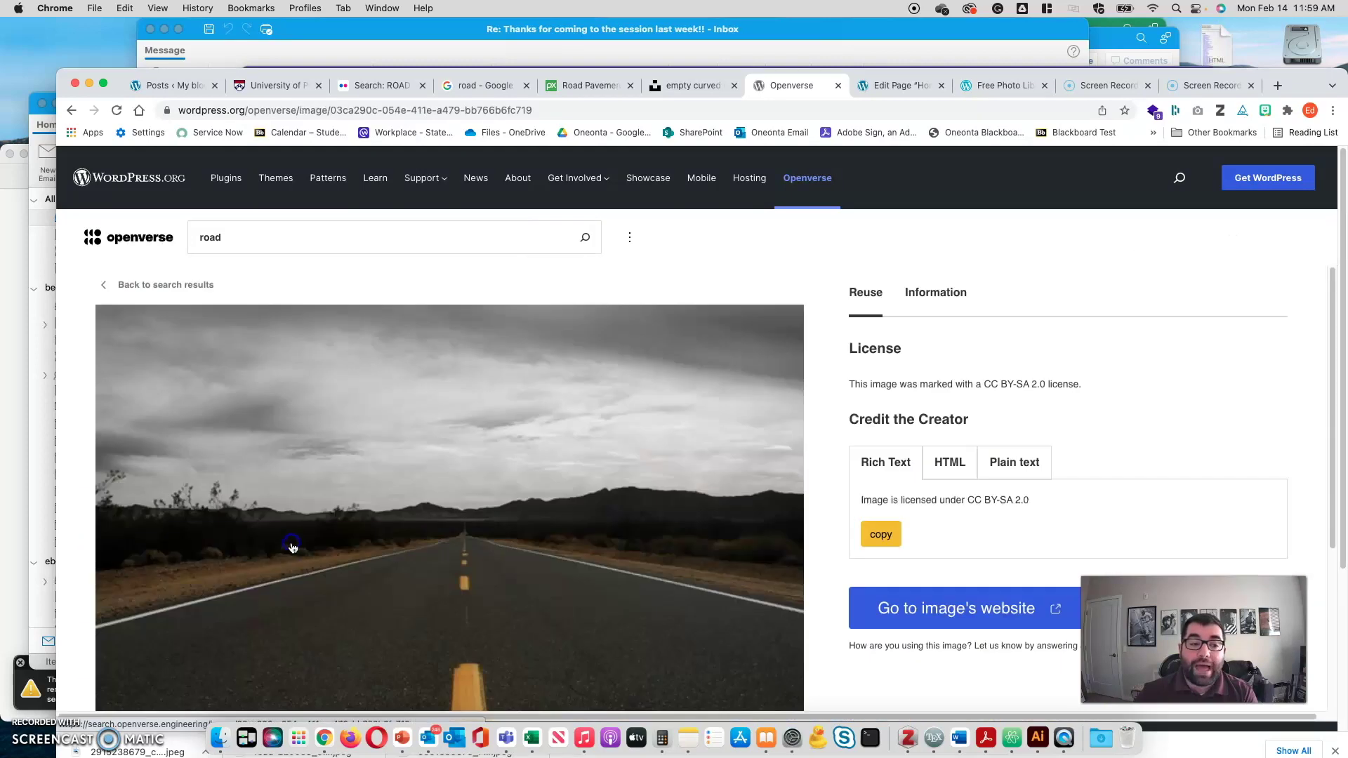
- Review the road photo's license terms, creator credit text and related images
scroll(547, 582, "down", 5)
scroll(283, 467, "up", 5)
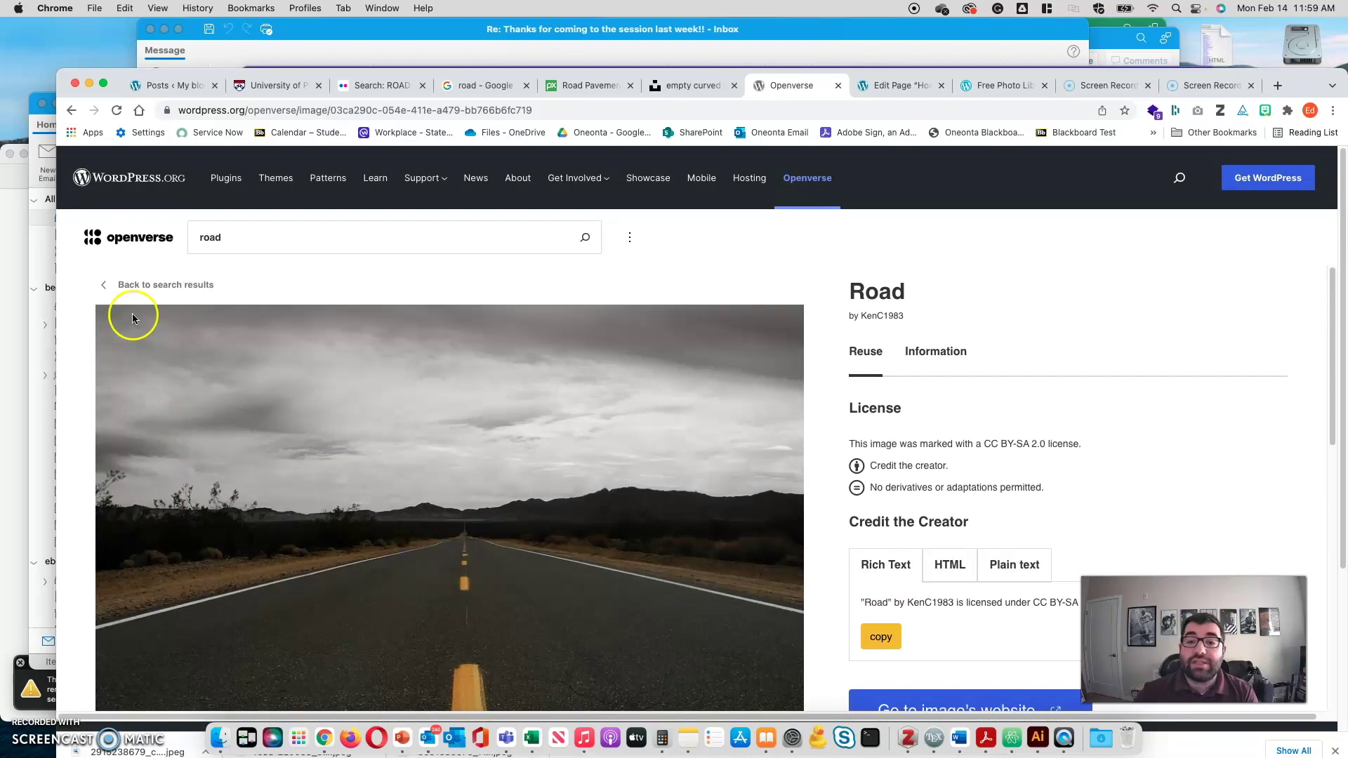
scroll(166, 389, "down", 2)
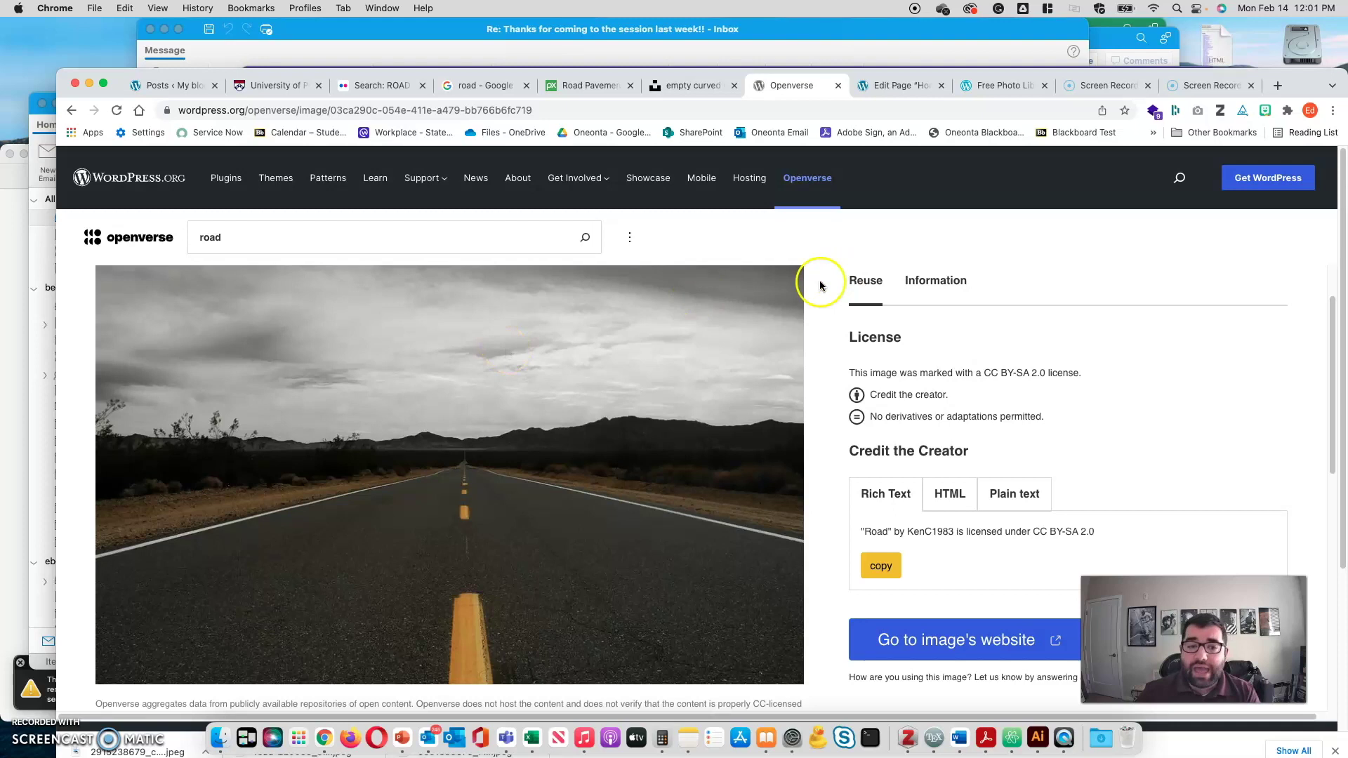
scroll(617, 346, "down", 1)
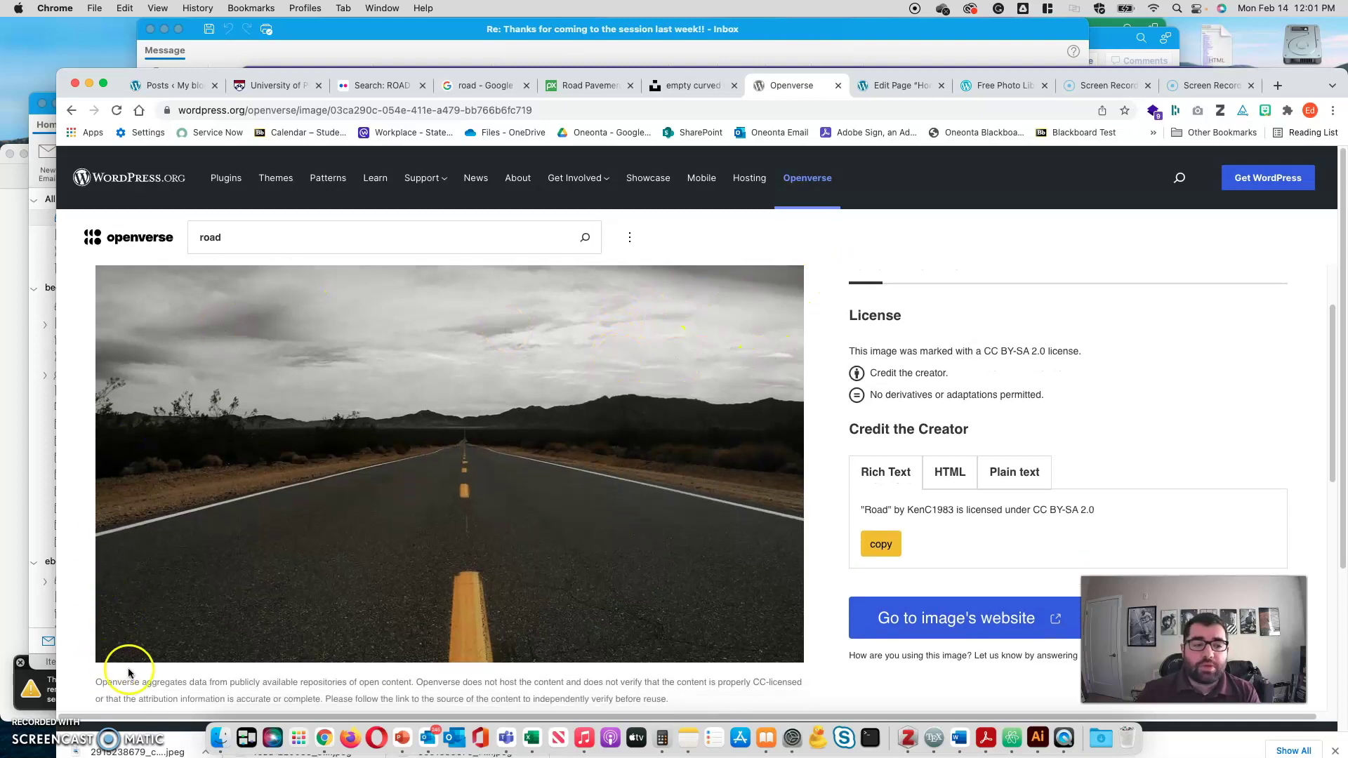
scroll(346, 563, "down", 4)
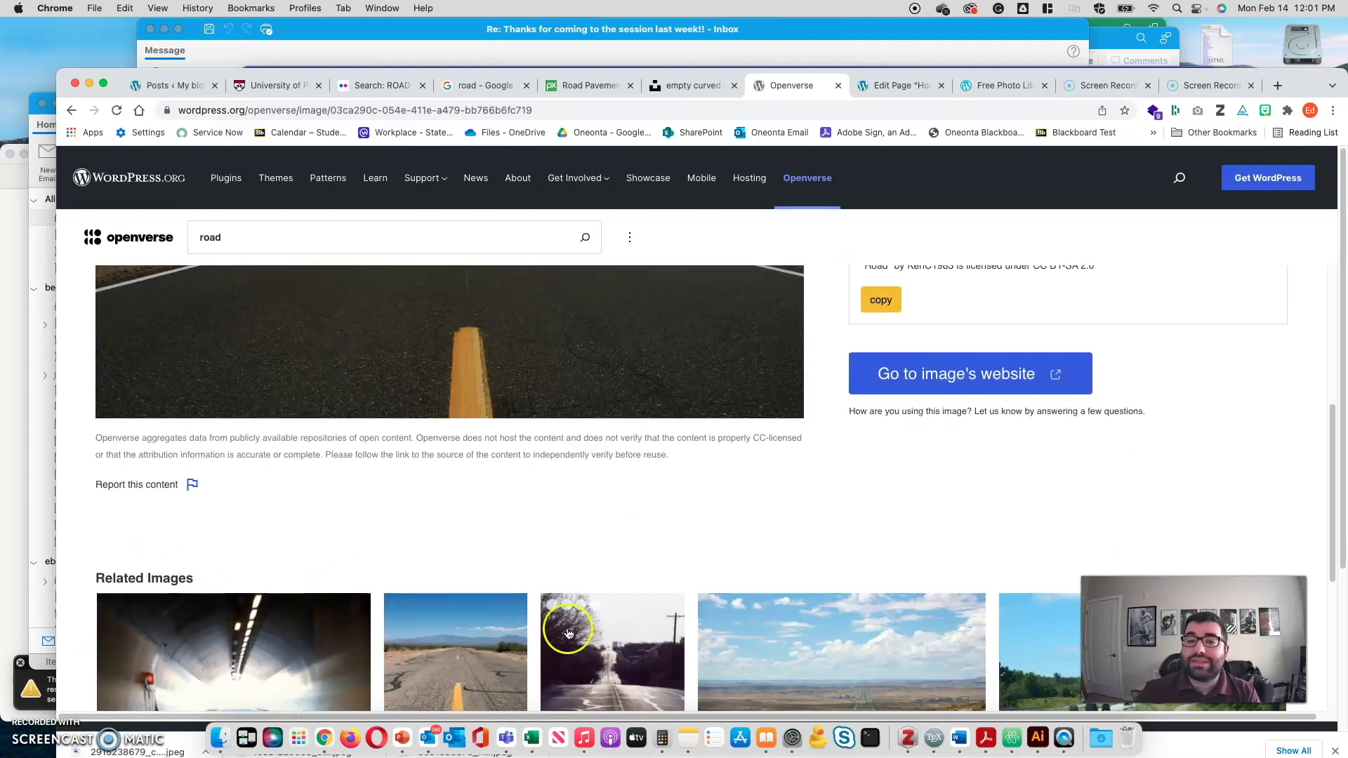
scroll(561, 555, "up", 5)
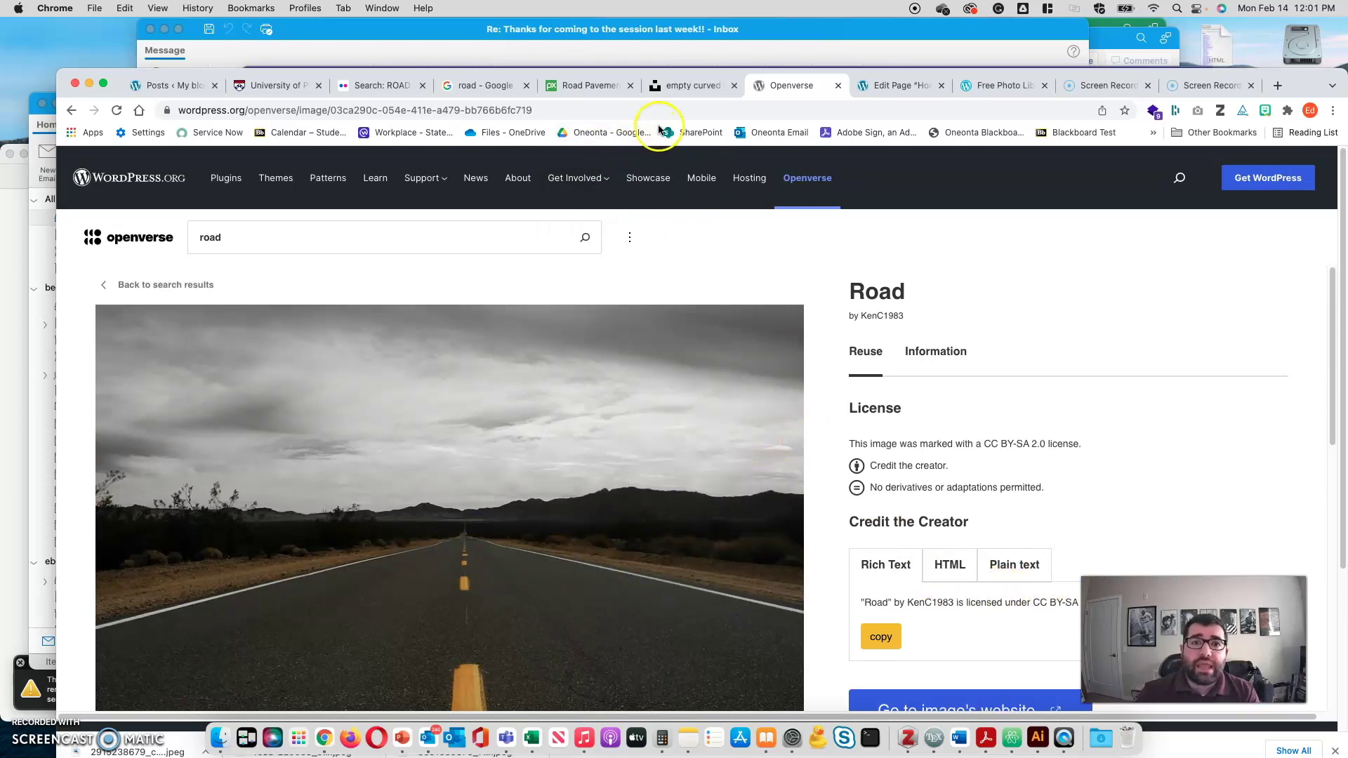
- Return to the My blog demo site, visit its live front page and look over the header and posts
left_click(158, 92)
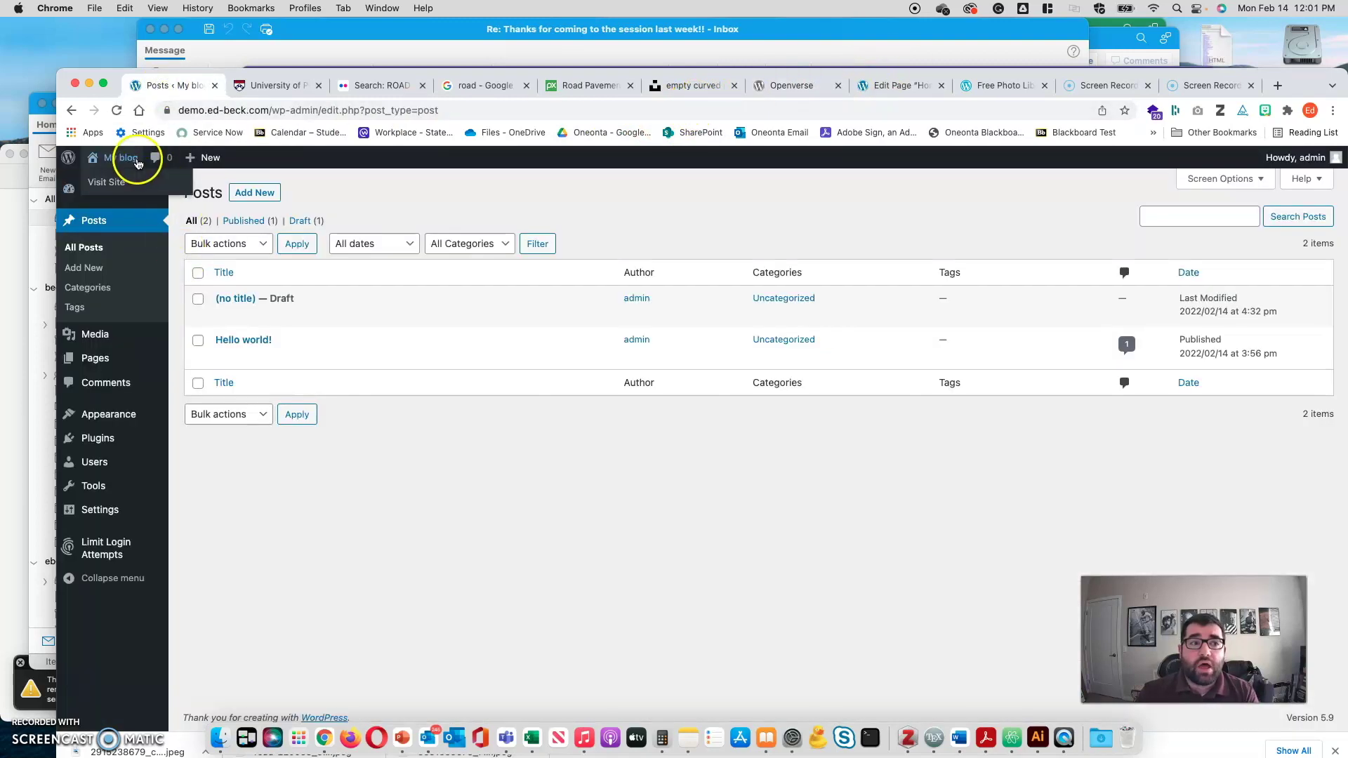
left_click(125, 190)
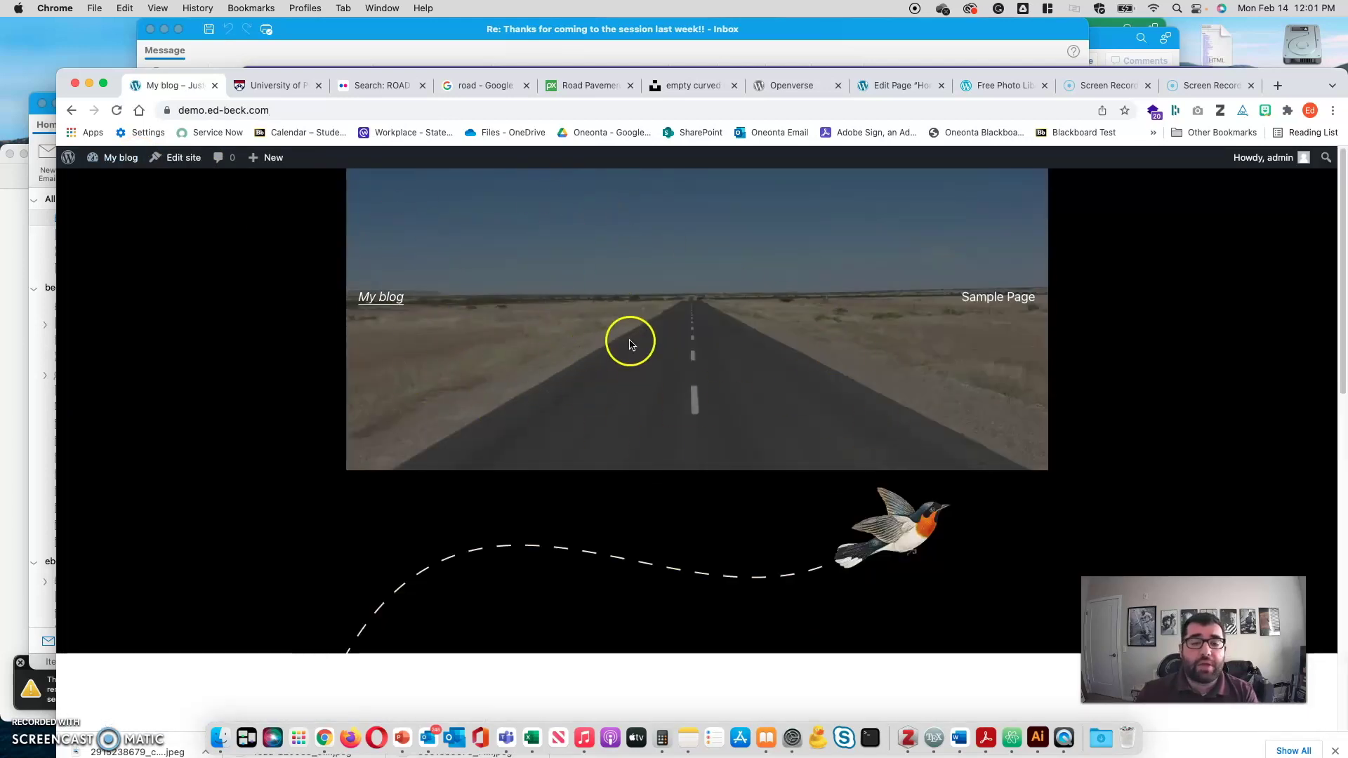
scroll(630, 347, "down", 5)
scroll(628, 354, "up", 5)
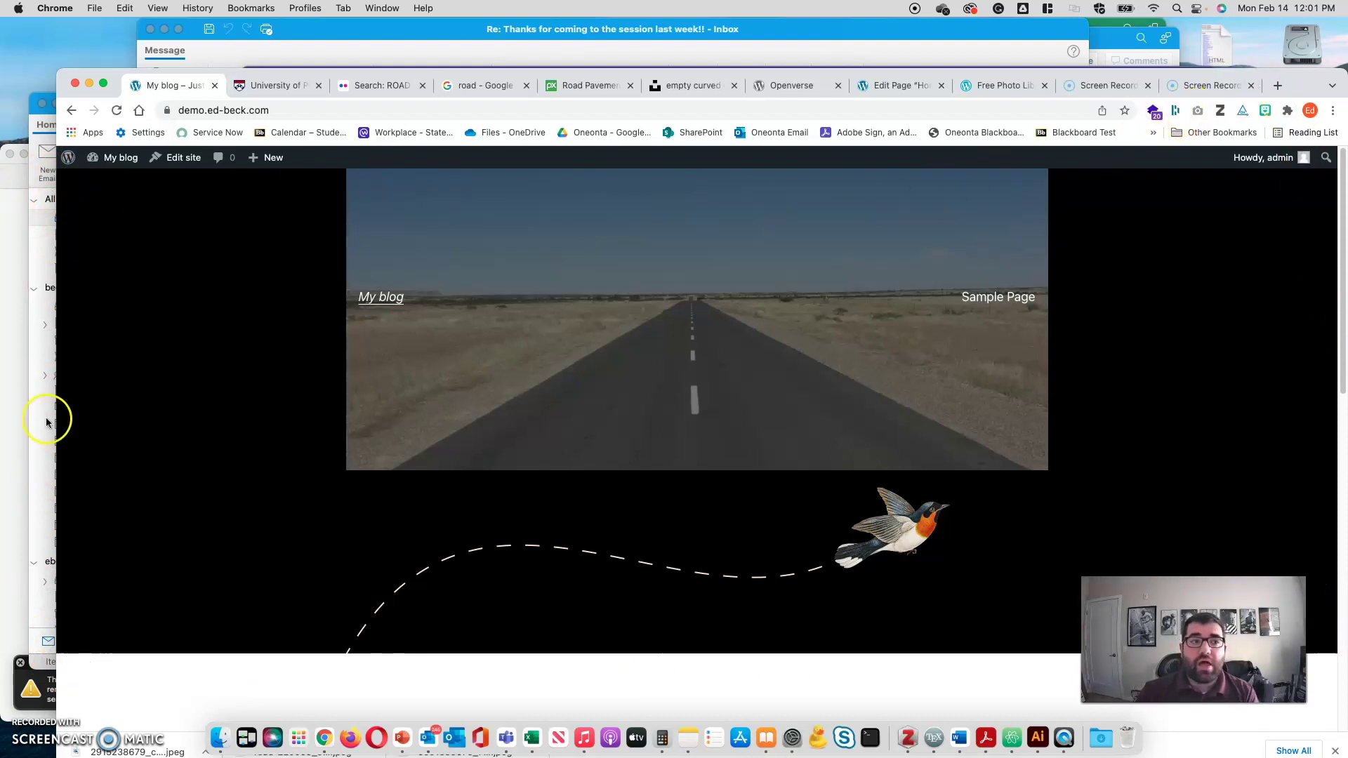
scroll(757, 567, "down", 1)
scroll(757, 568, "down", 1)
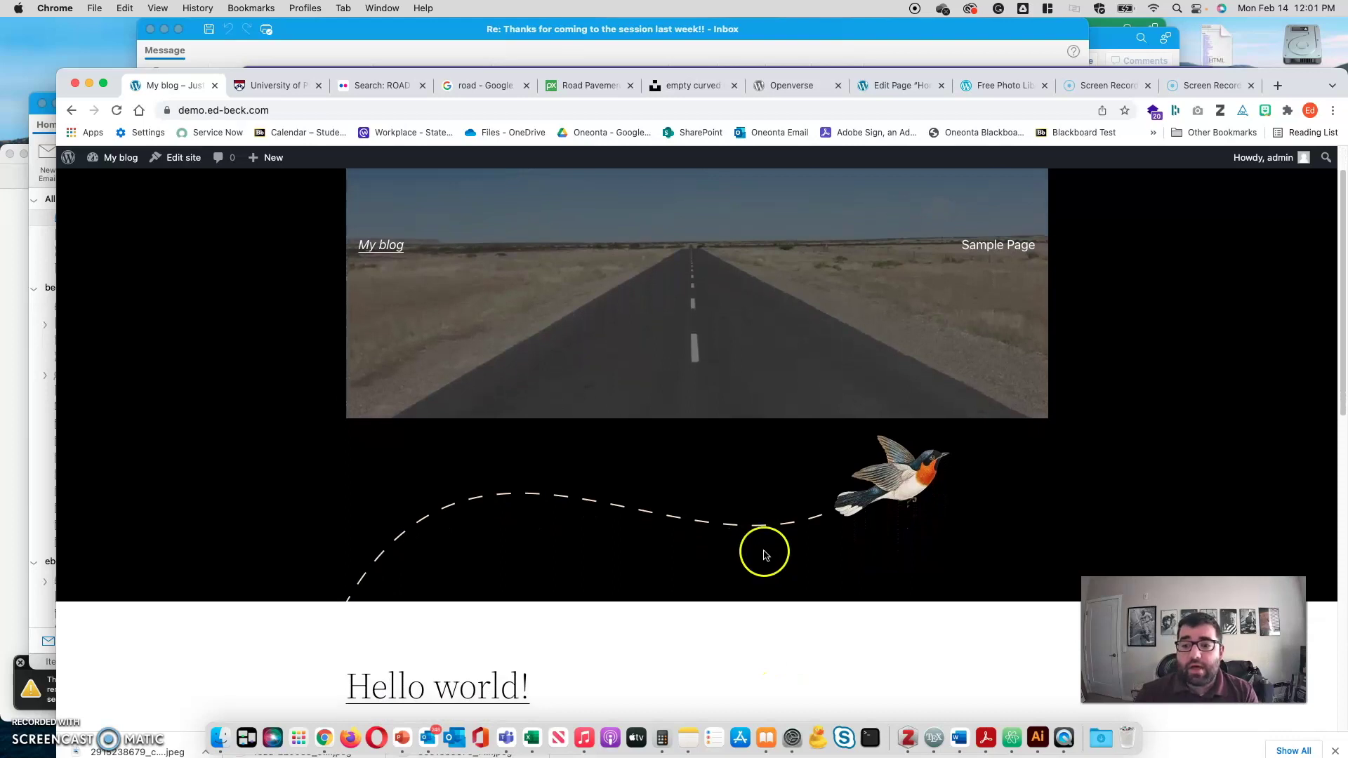
scroll(768, 548, "up", 2)
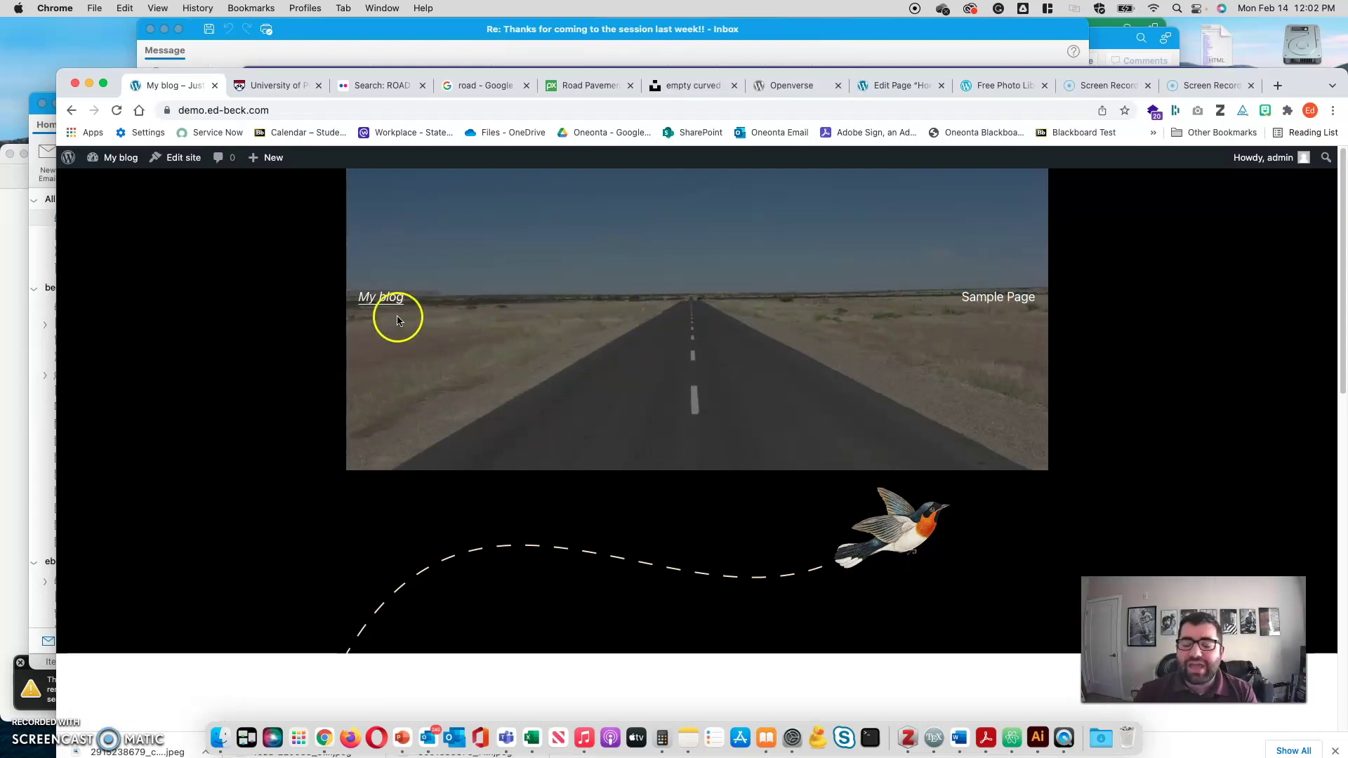
left_click(517, 350)
scroll(518, 351, "down", 1)
scroll(518, 351, "down", 4)
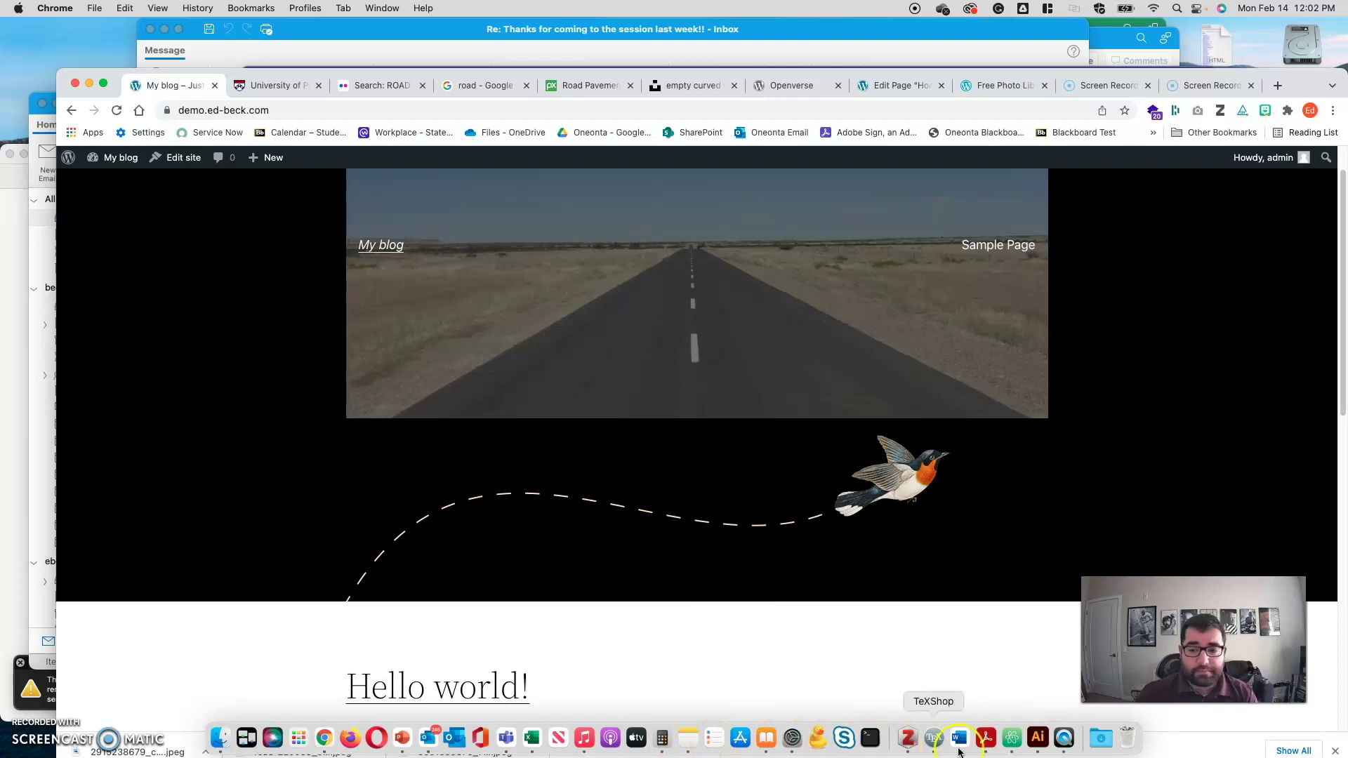
left_click(1062, 748)
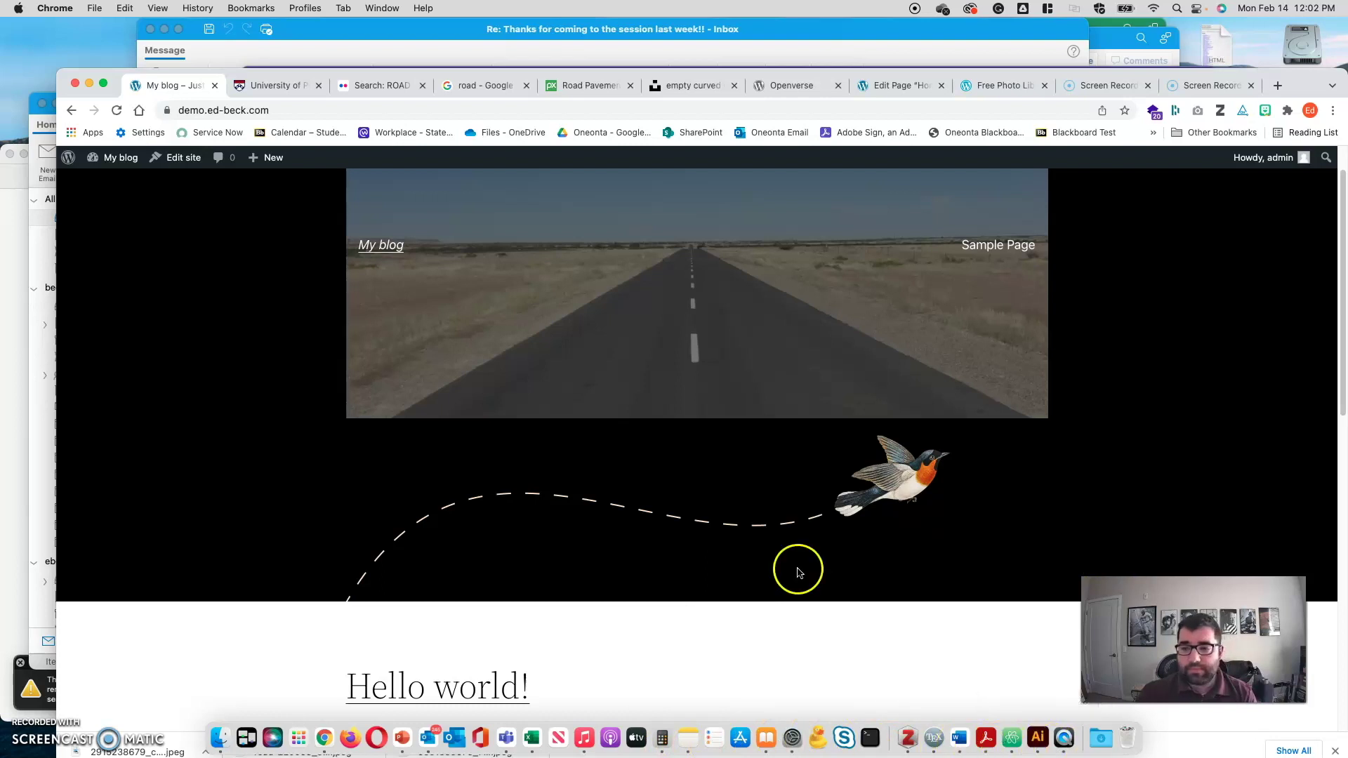
scroll(241, 430, "down", 3)
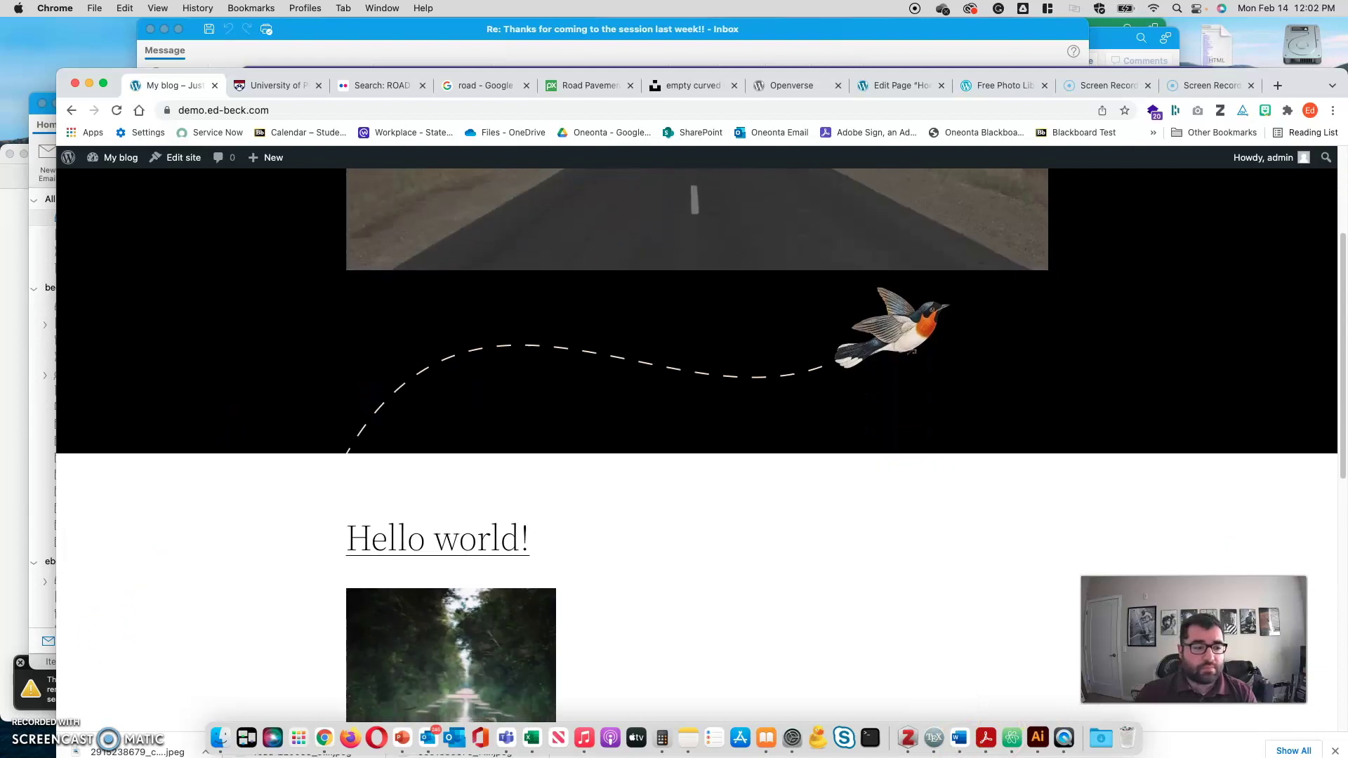